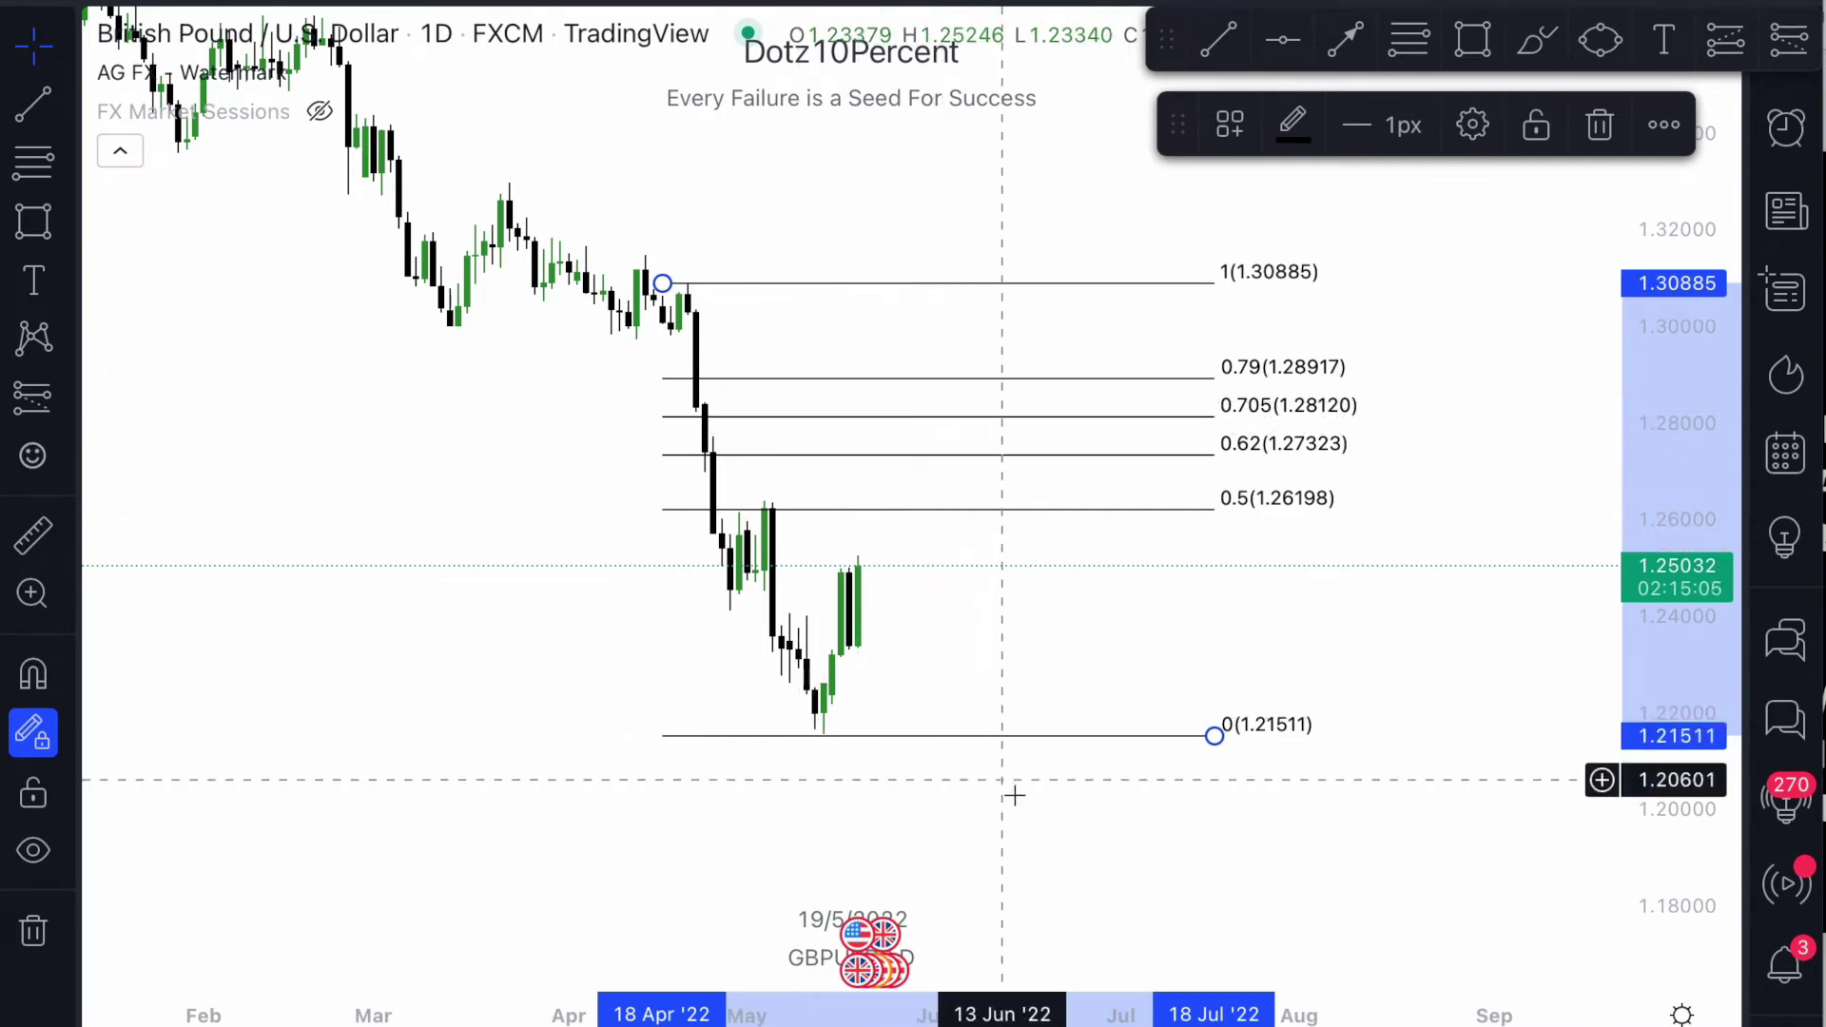
Delete the Fibonacci retracement drawn over the April–May decline on the daily GBPUSD chart.
{"action": "scroll", "coordinate": [1025, 804], "scroll_direction": "down", "scroll_amount": 3}
{"action": "scroll", "coordinate": [1024, 802], "scroll_direction": "up", "scroll_amount": 3}
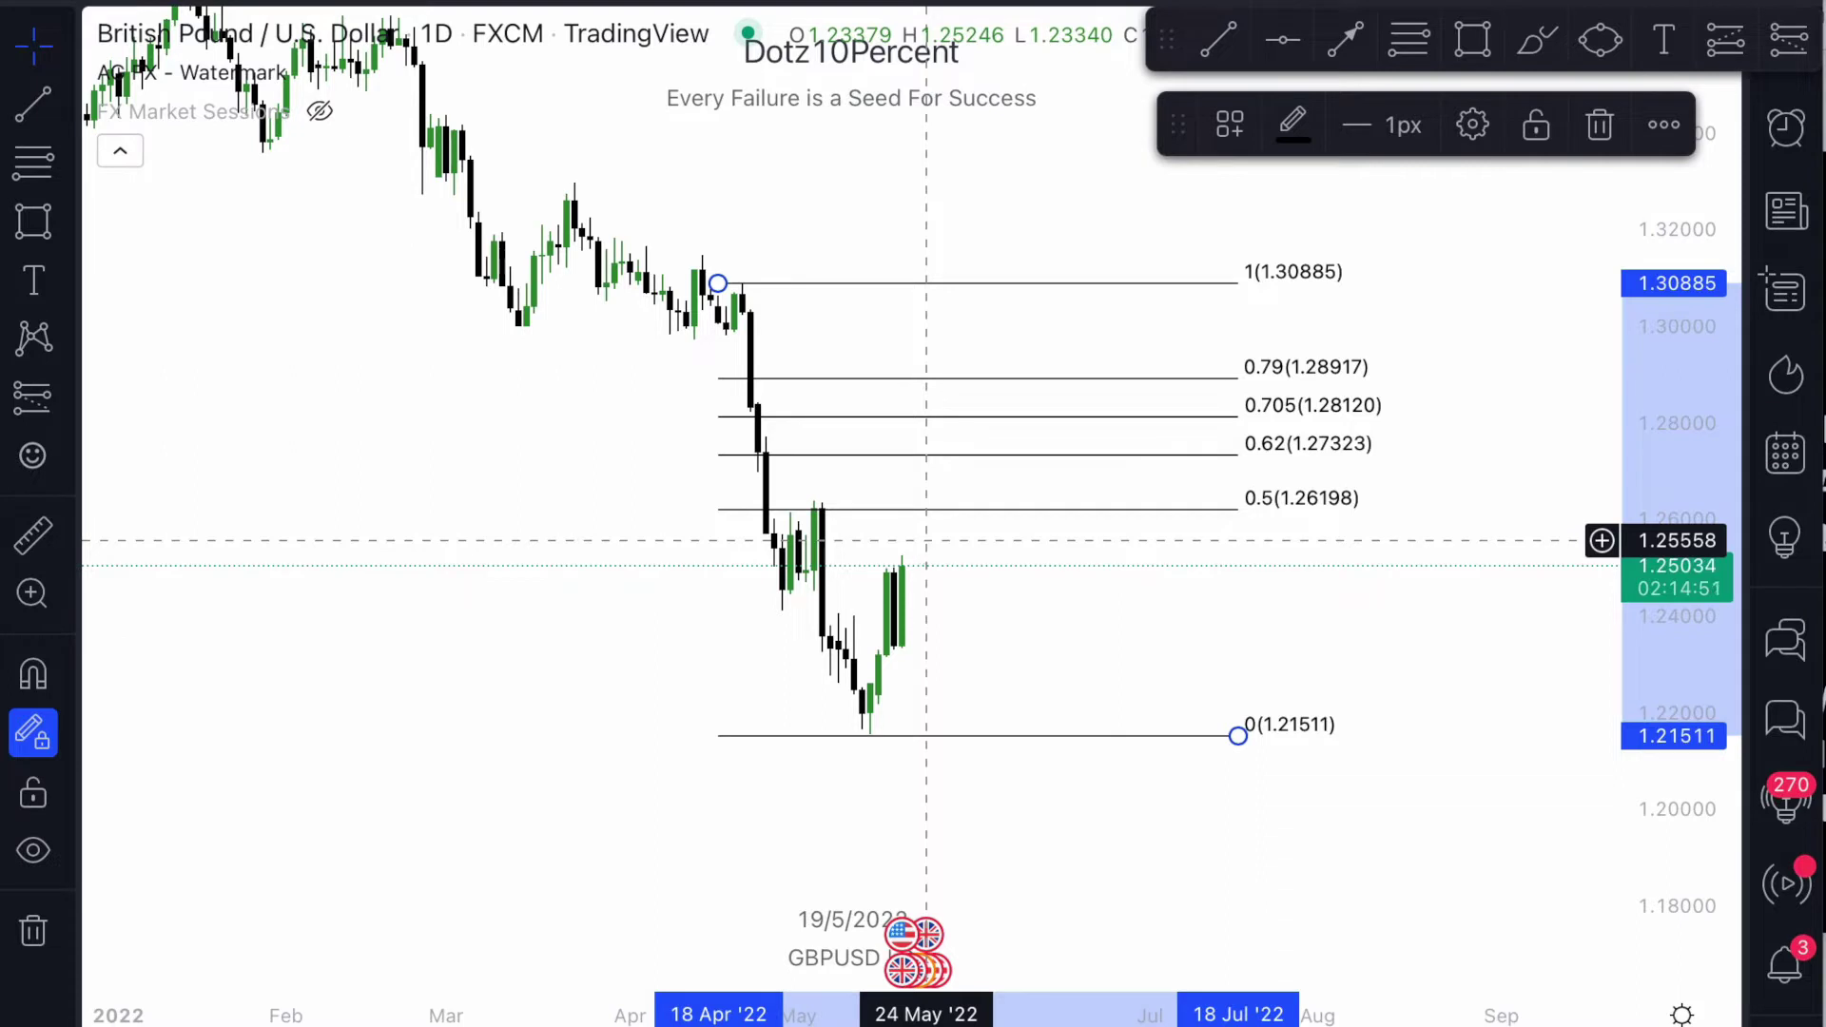
{"action": "key", "text": "Delete"}
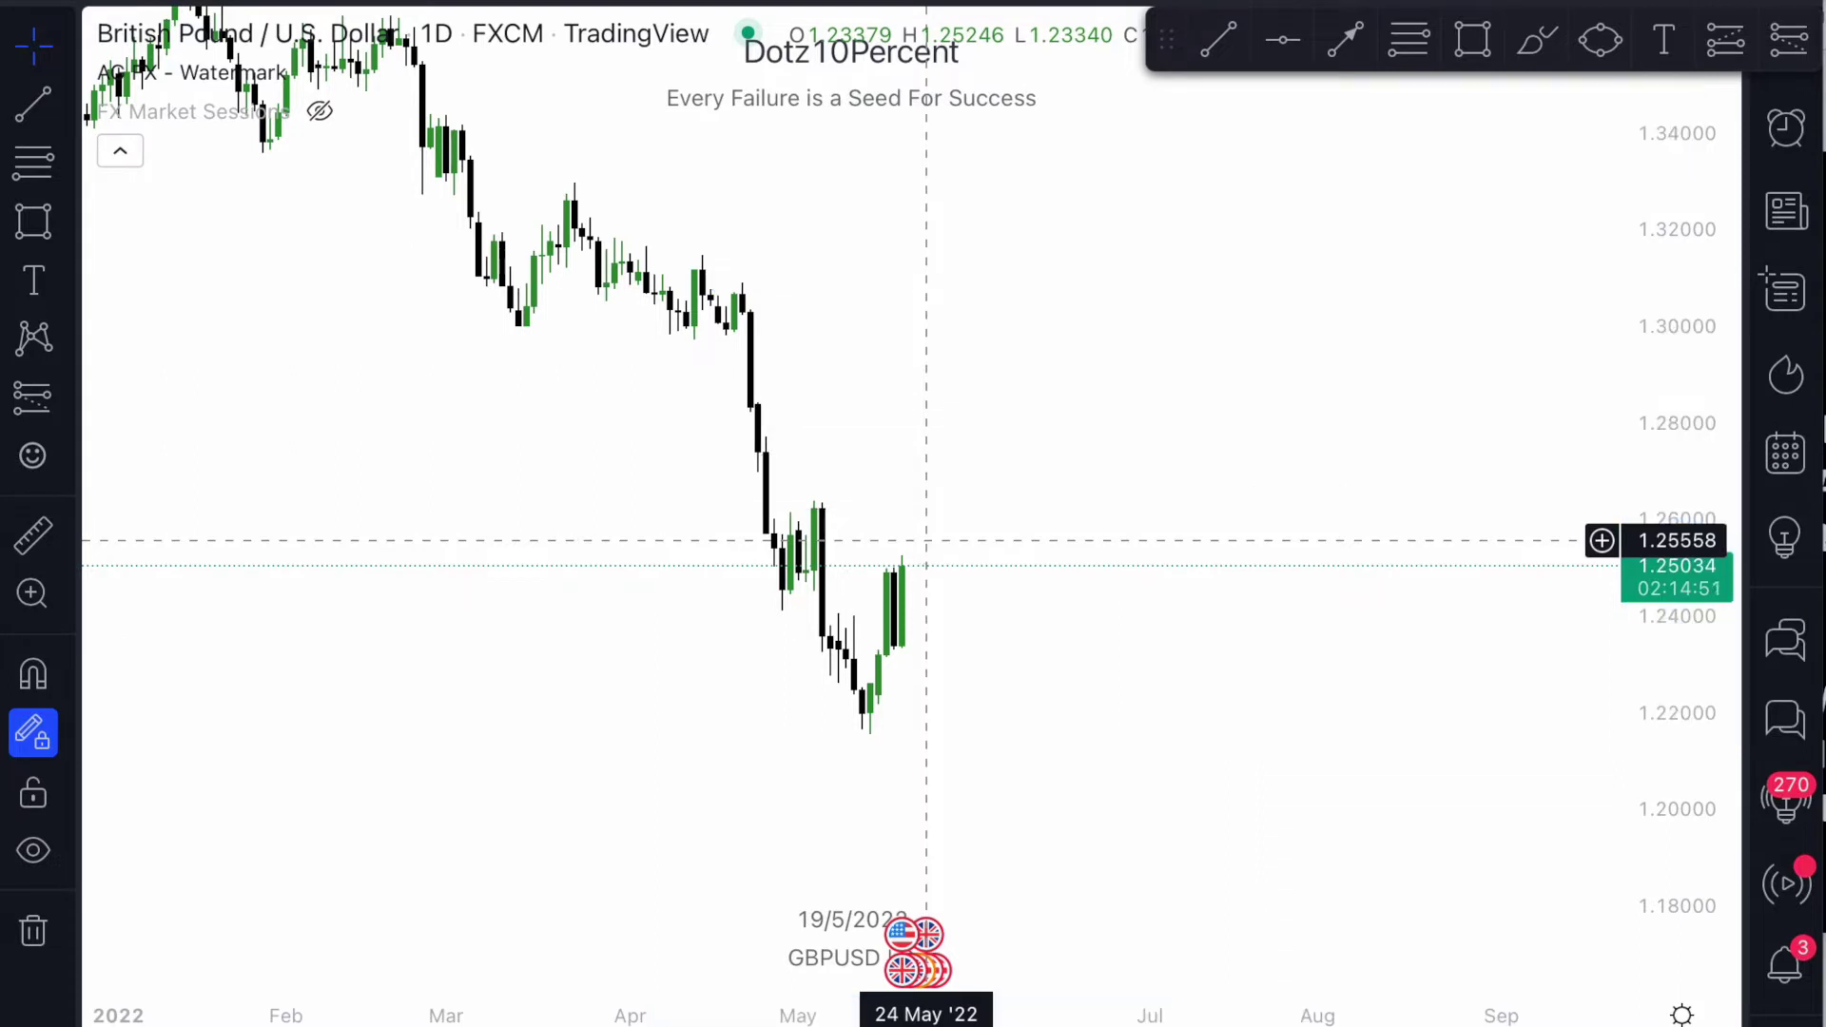
Switch the GBPUSD chart to the 5-minute timeframe.
{"action": "left_click", "coordinate": [601, 3]}
{"action": "left_click", "coordinate": [713, 498]}
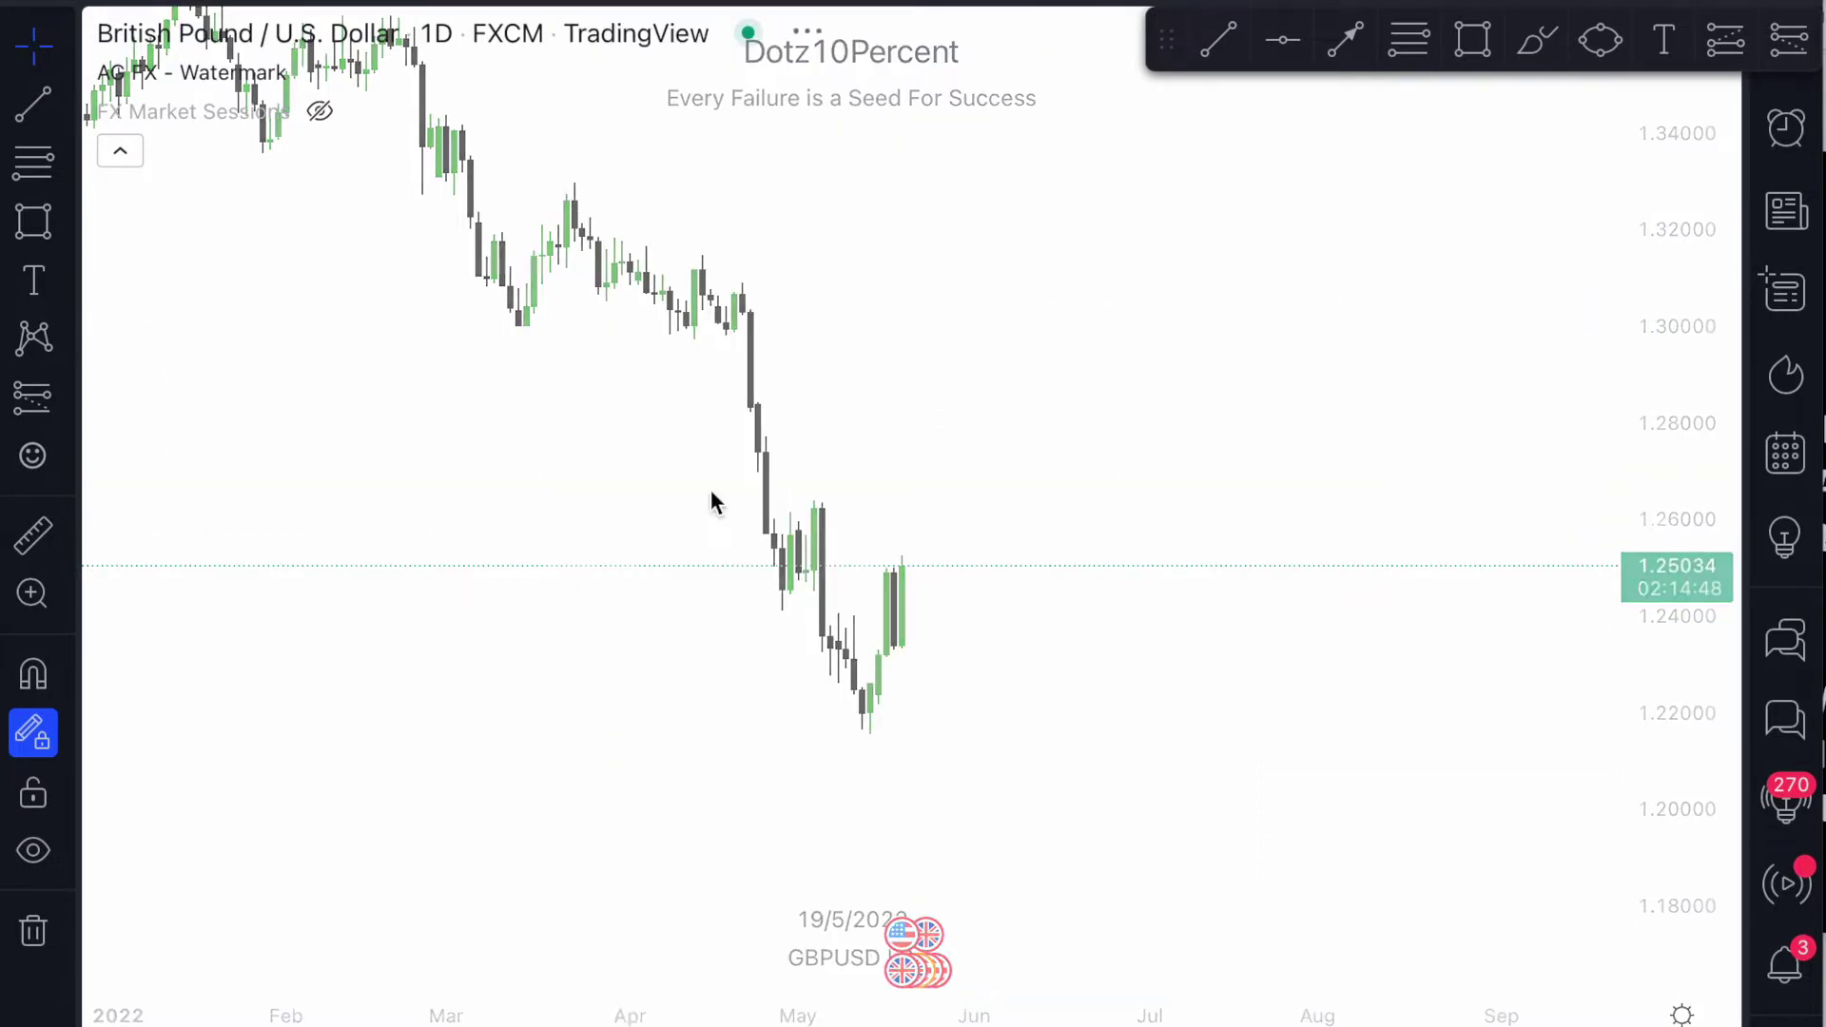
{"action": "left_click", "coordinate": [601, 3]}
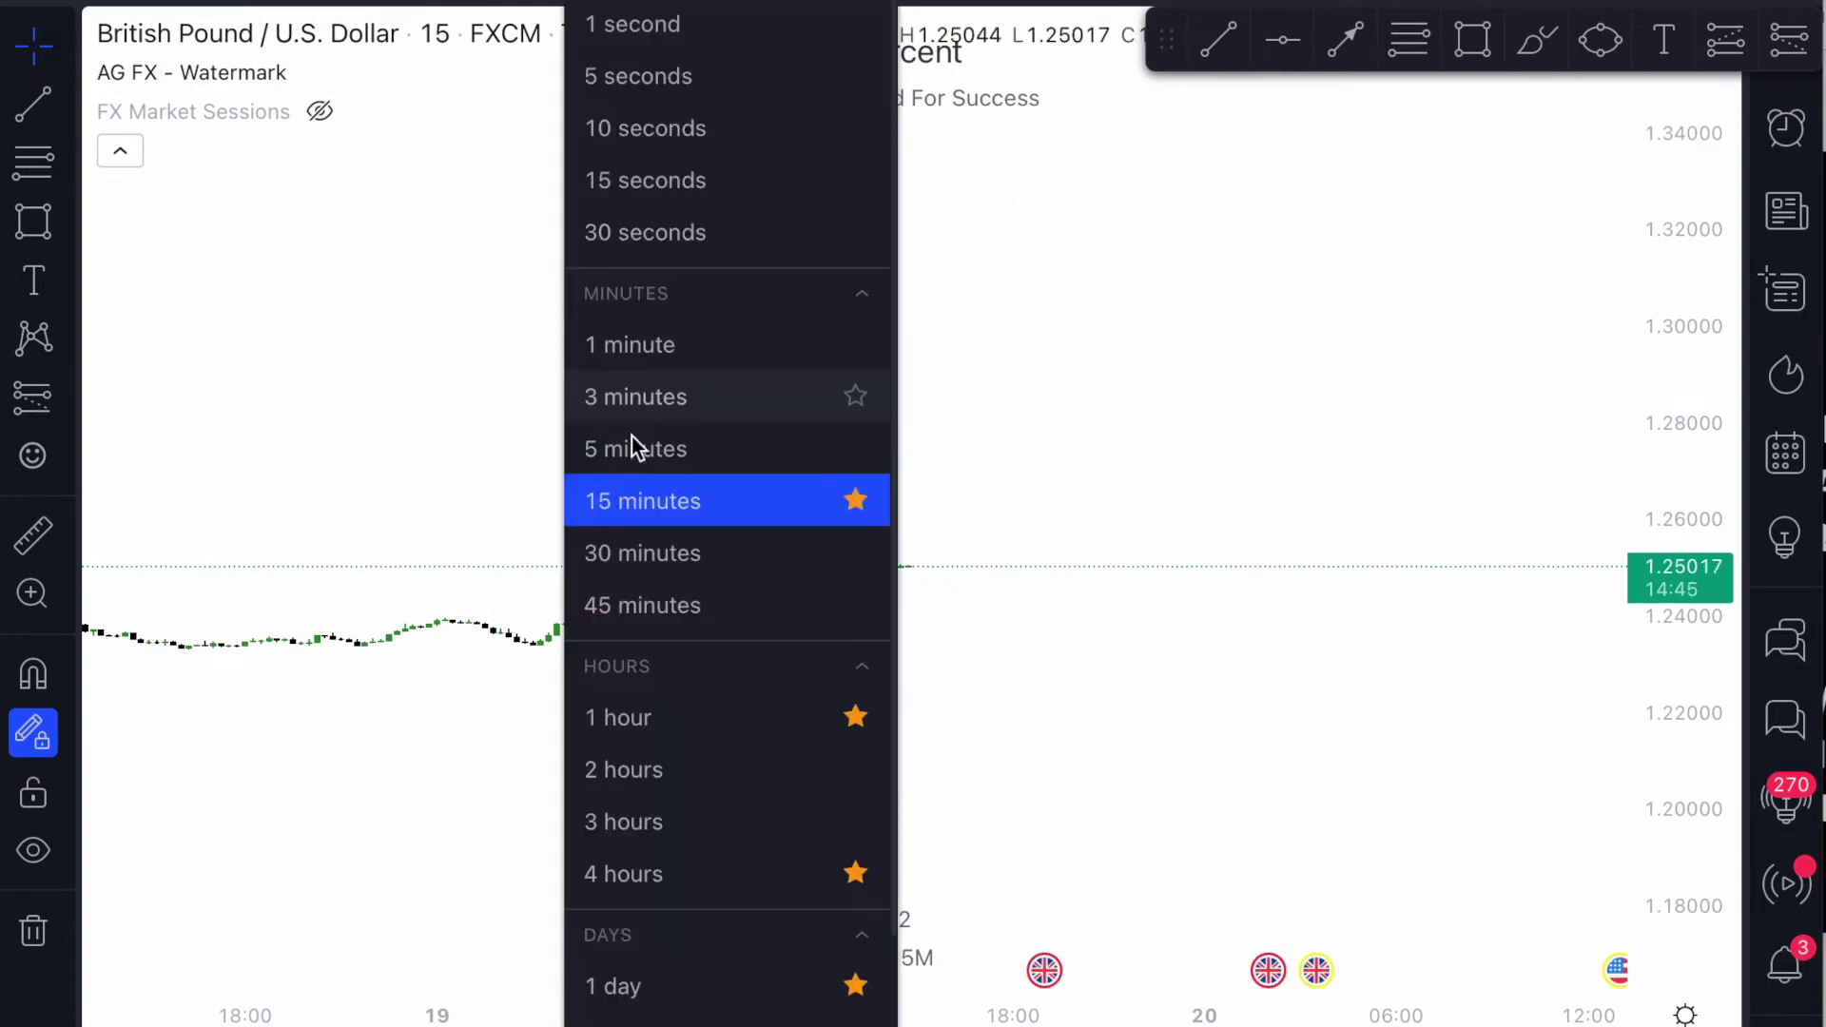
{"action": "left_click", "coordinate": [632, 448]}
Draw a Fibonacci retracement from the 19 May 02:50 low at 1.23378 up to 1.23858, and delete it again.
{"action": "left_click_drag", "start_coordinate": [1683, 771], "coordinate": [1589, 257]}
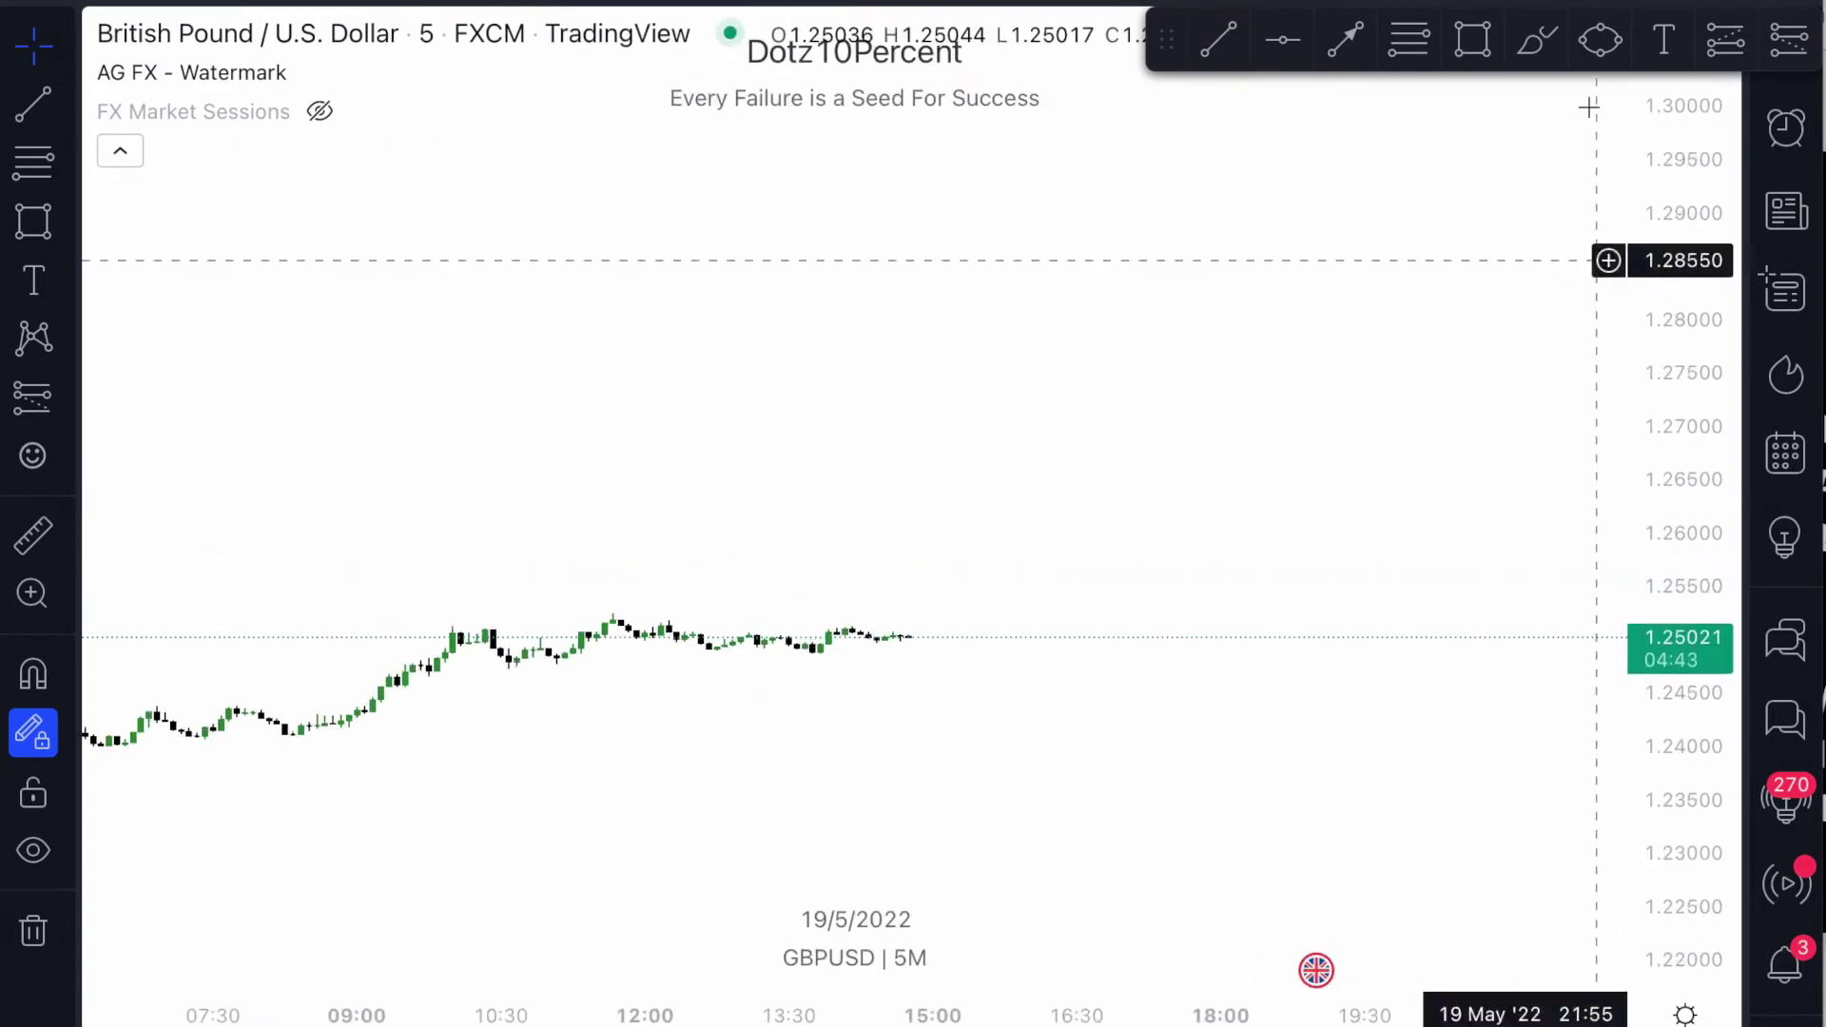
{"action": "scroll", "coordinate": [1252, 546], "scroll_direction": "left", "scroll_amount": 10}
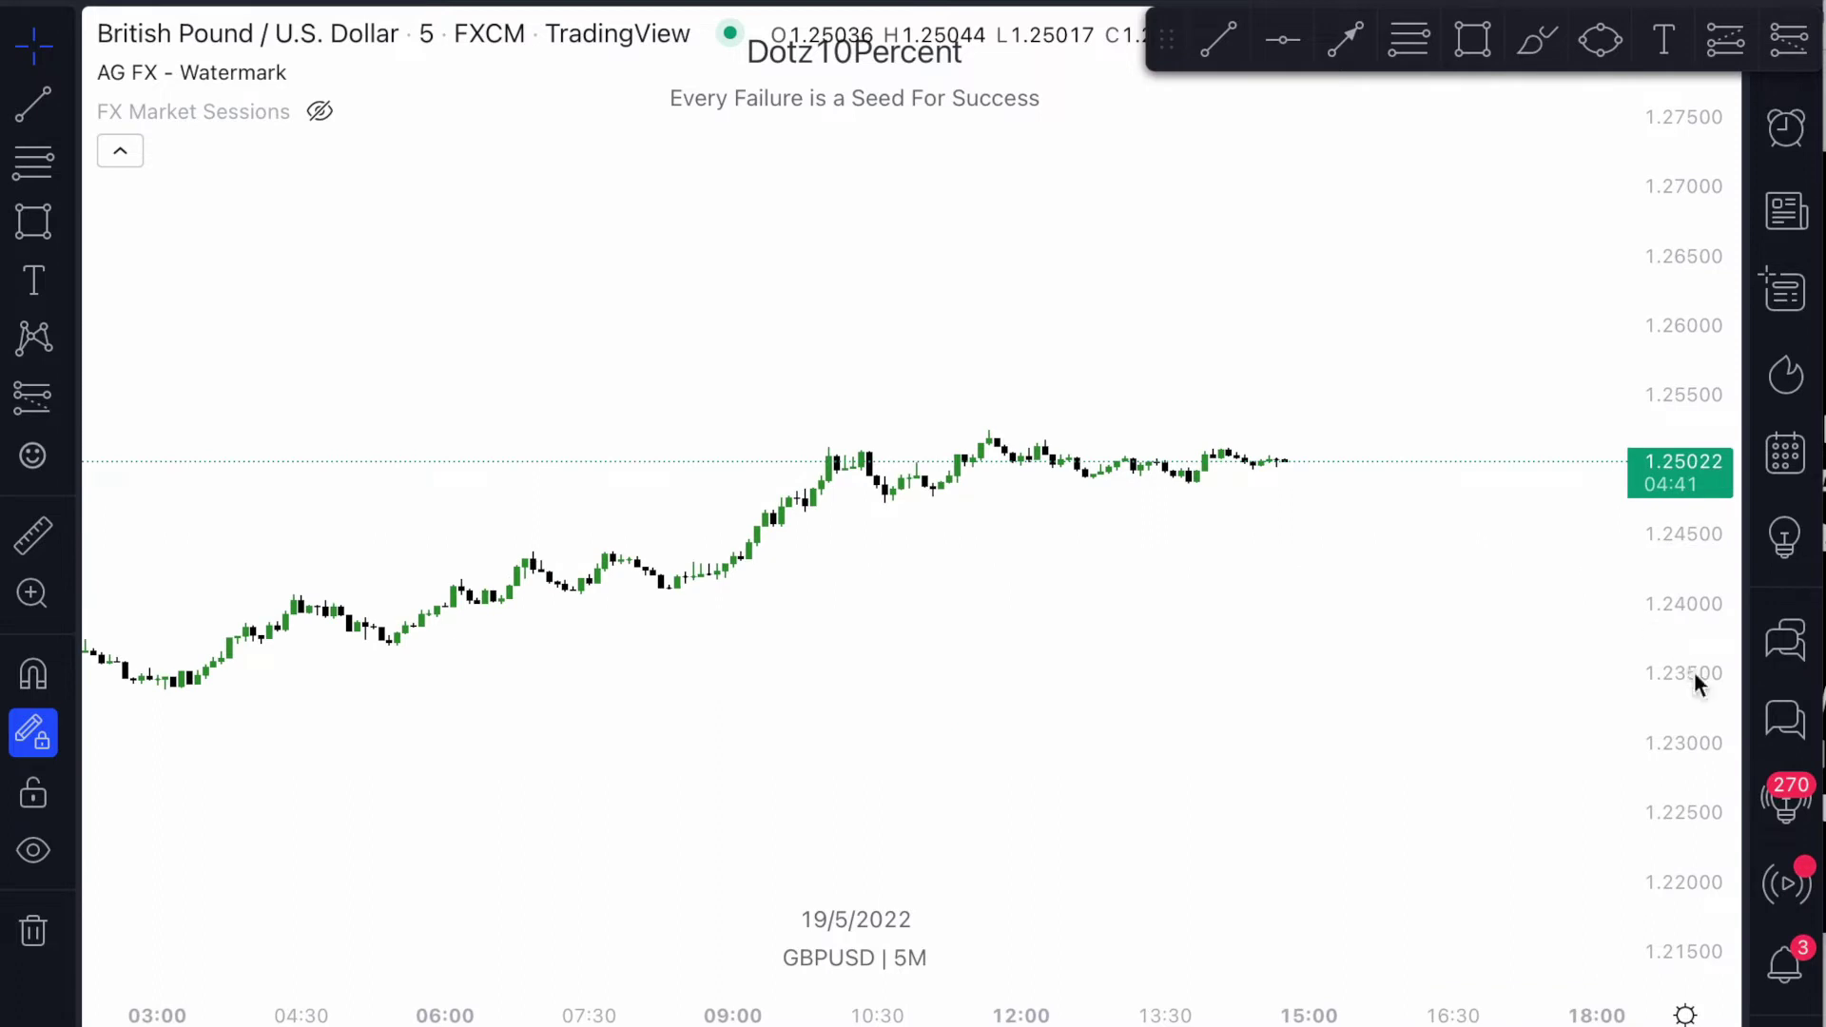
{"action": "left_click_drag", "start_coordinate": [1693, 672], "coordinate": [1615, 460]}
{"action": "left_click_drag", "start_coordinate": [1657, 716], "coordinate": [1653, 399]}
{"action": "left_click_drag", "start_coordinate": [1288, 591], "coordinate": [1213, 533]}
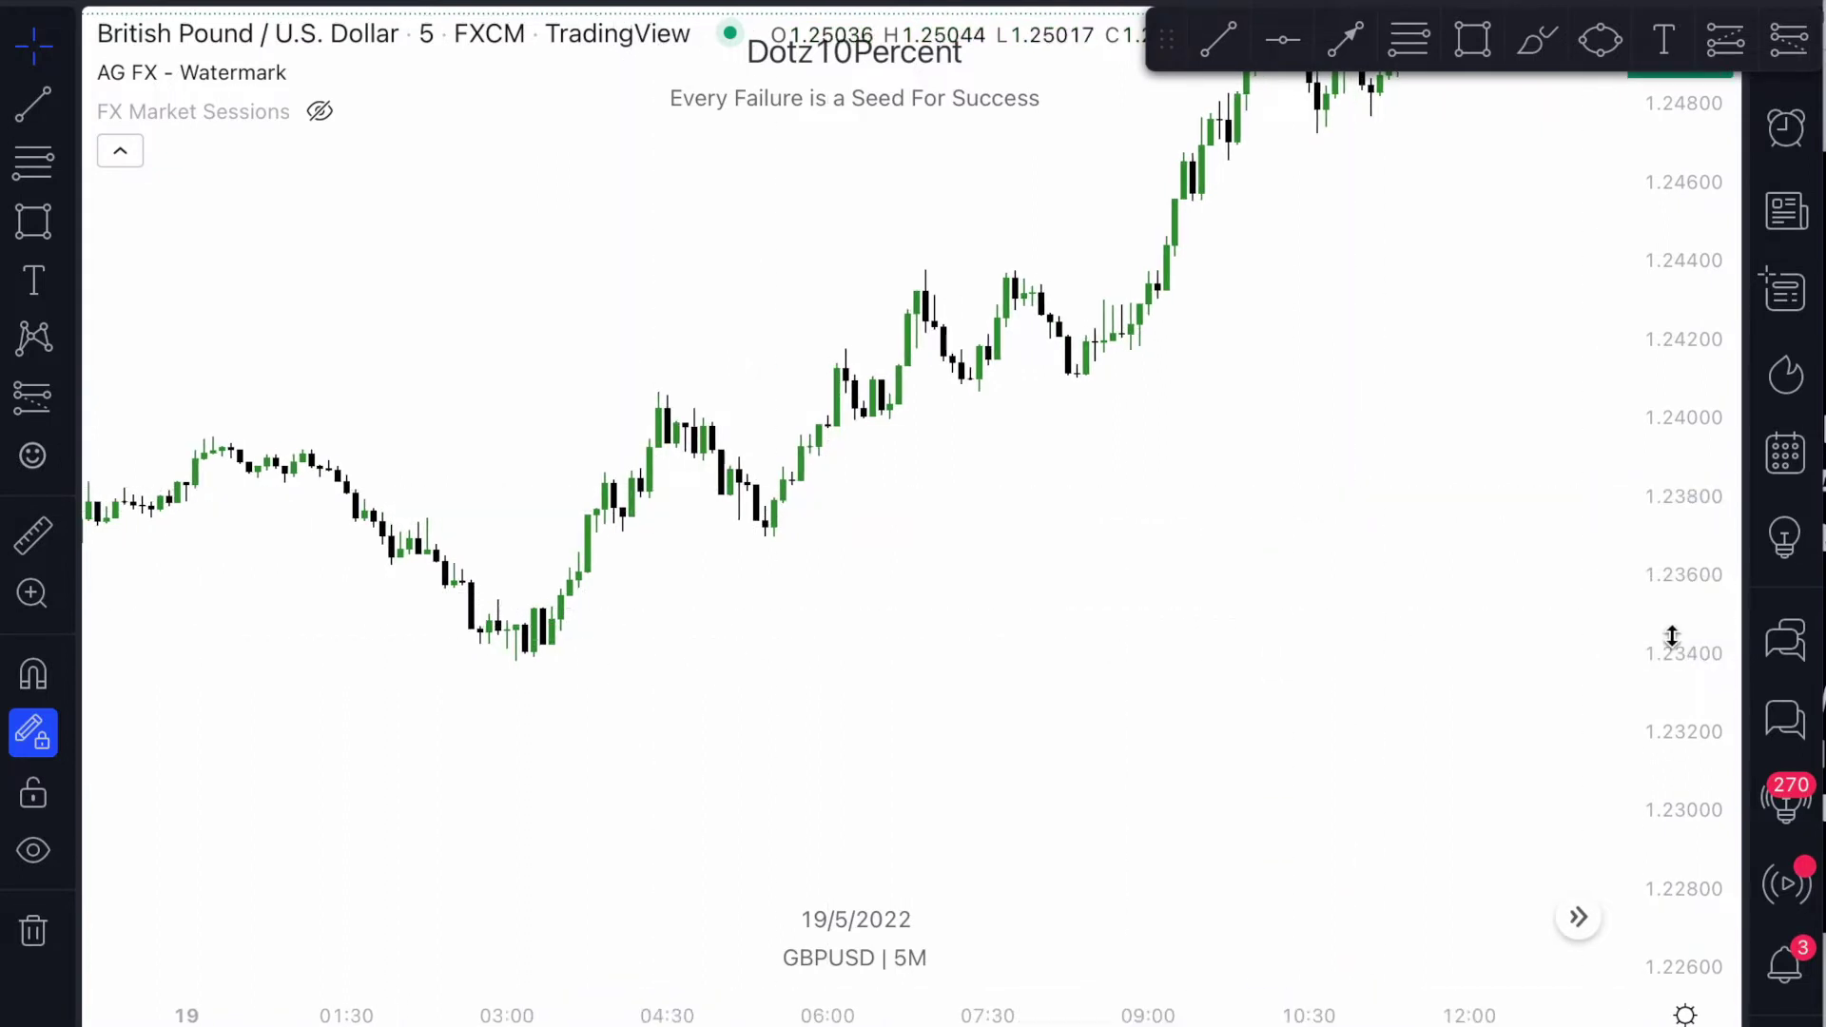
{"action": "scroll", "coordinate": [1402, 624], "scroll_direction": "left", "scroll_amount": 5}
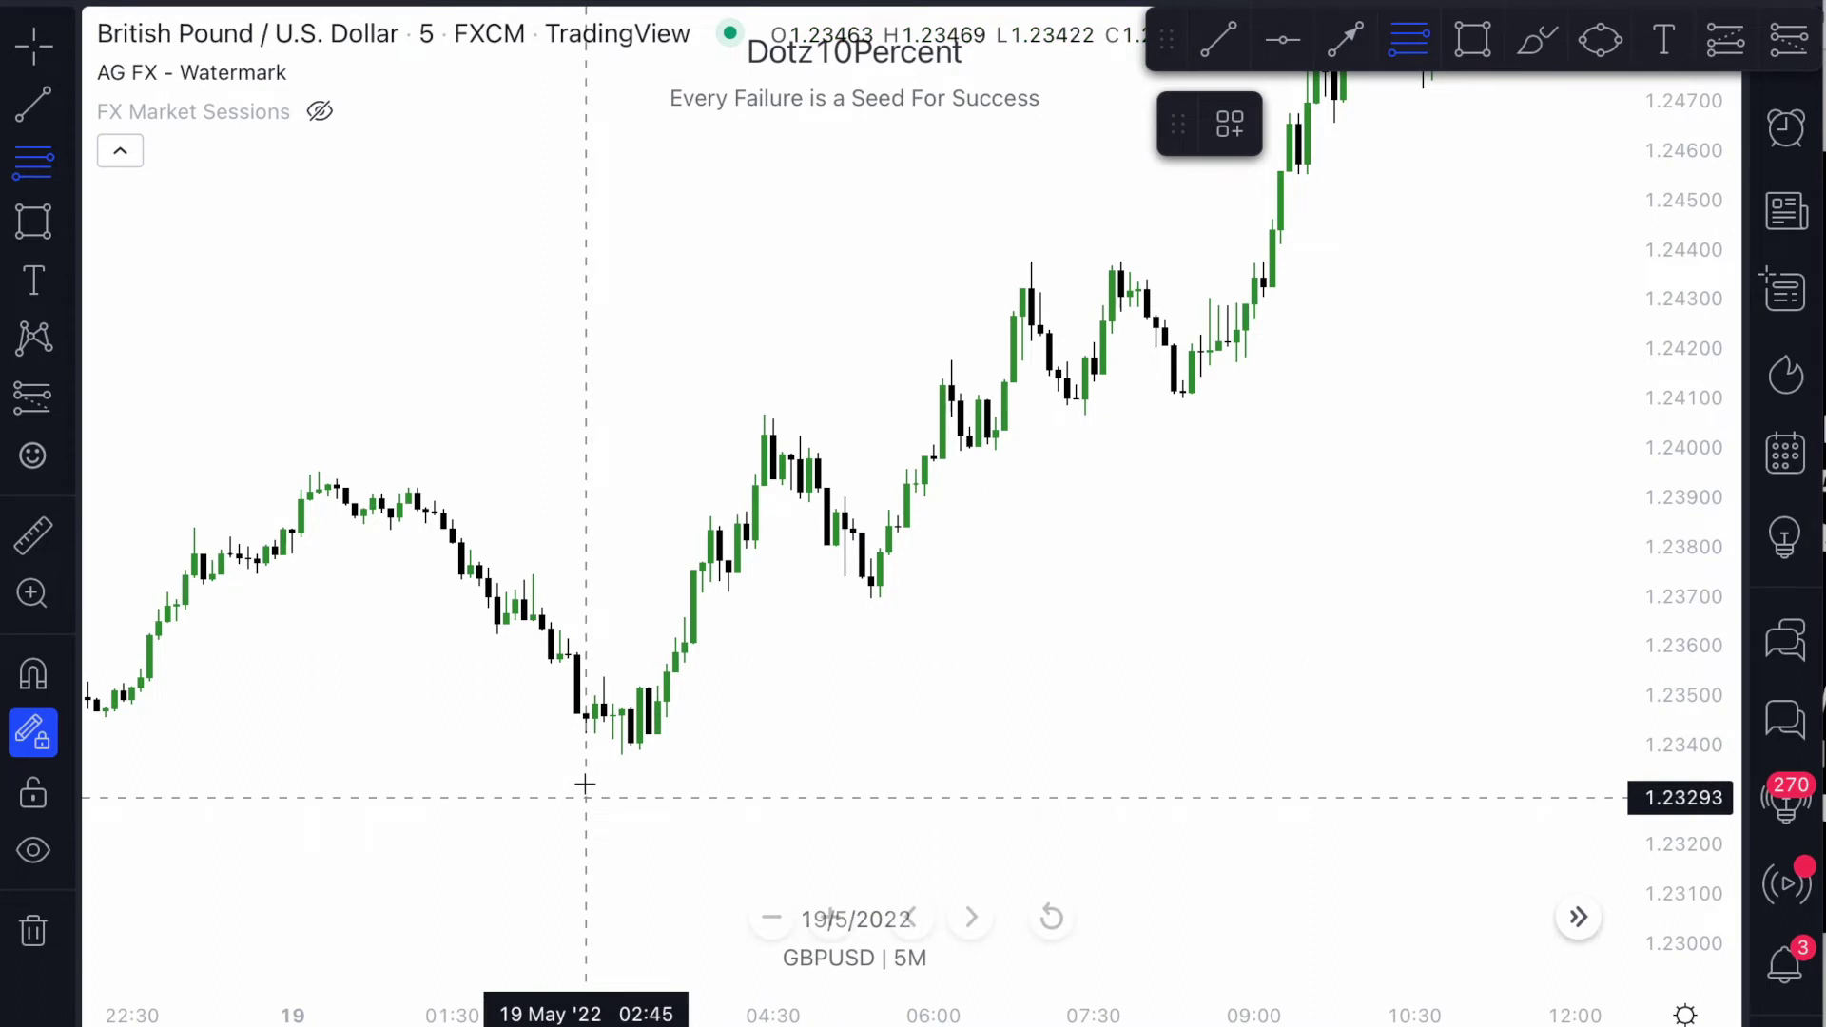
{"action": "left_click_drag", "start_coordinate": [594, 756], "coordinate": [970, 513]}
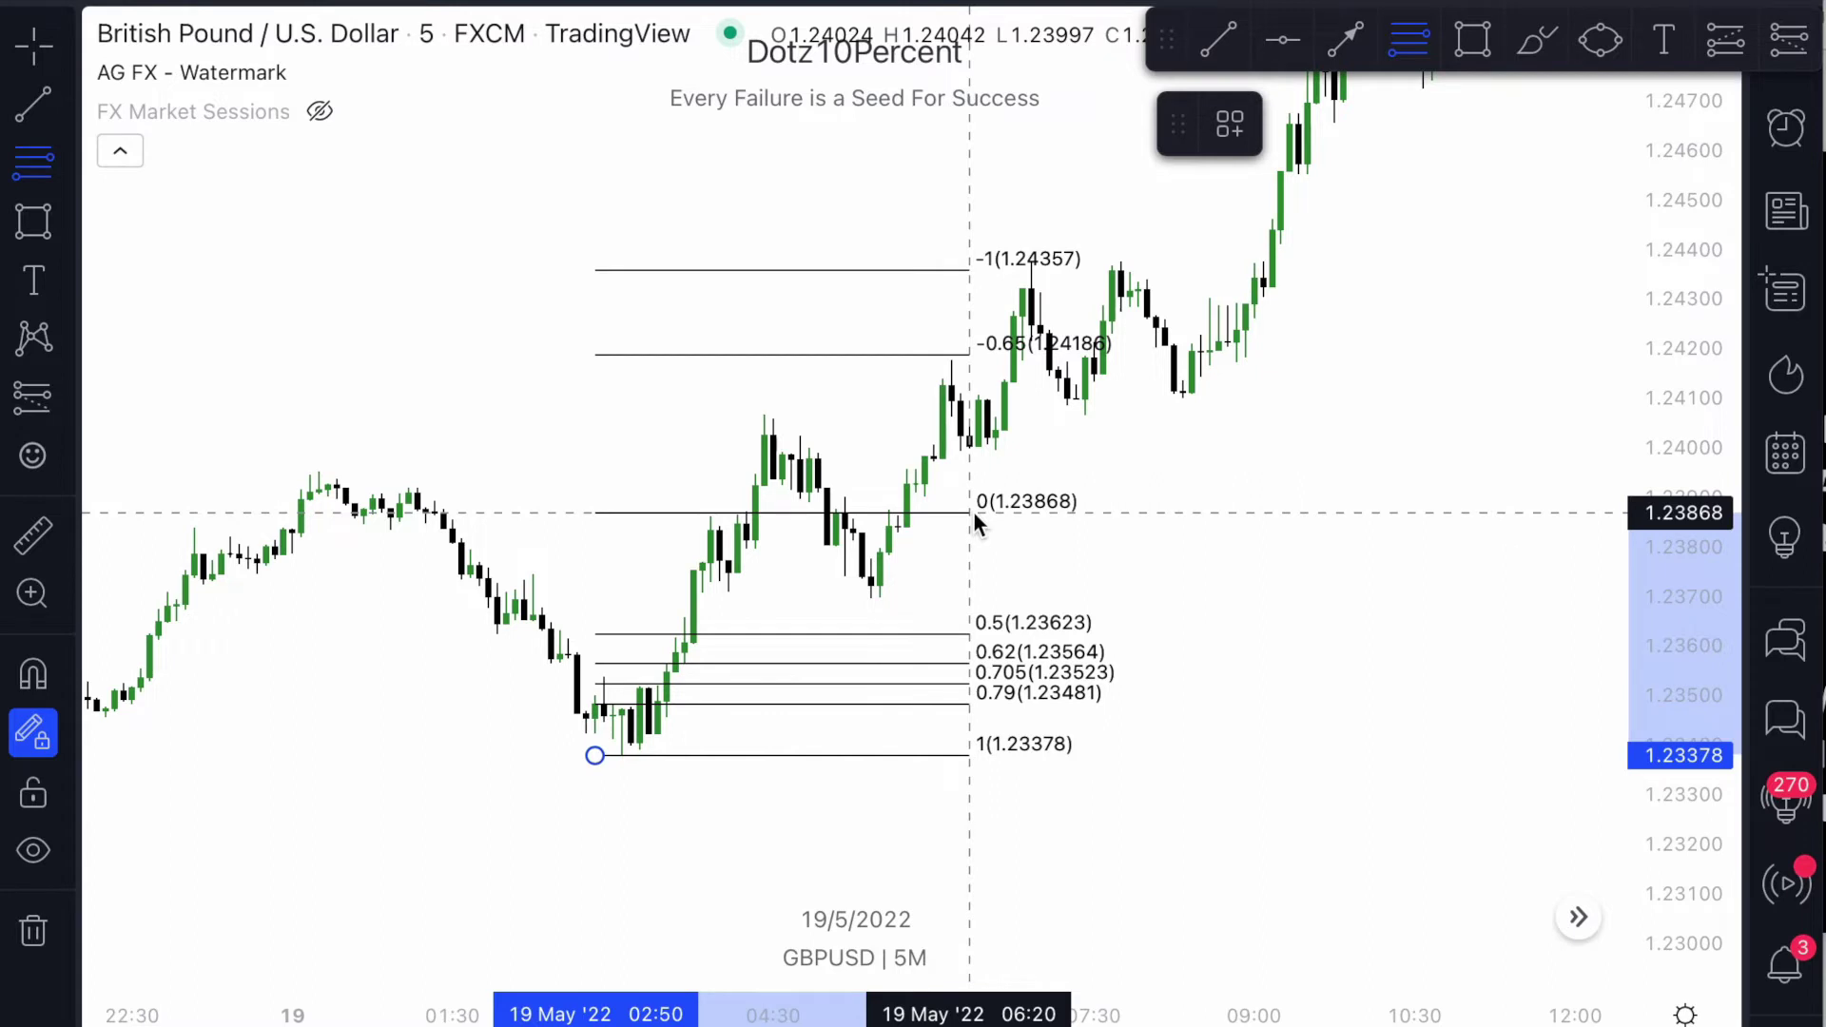
{"action": "left_click", "coordinate": [973, 510]}
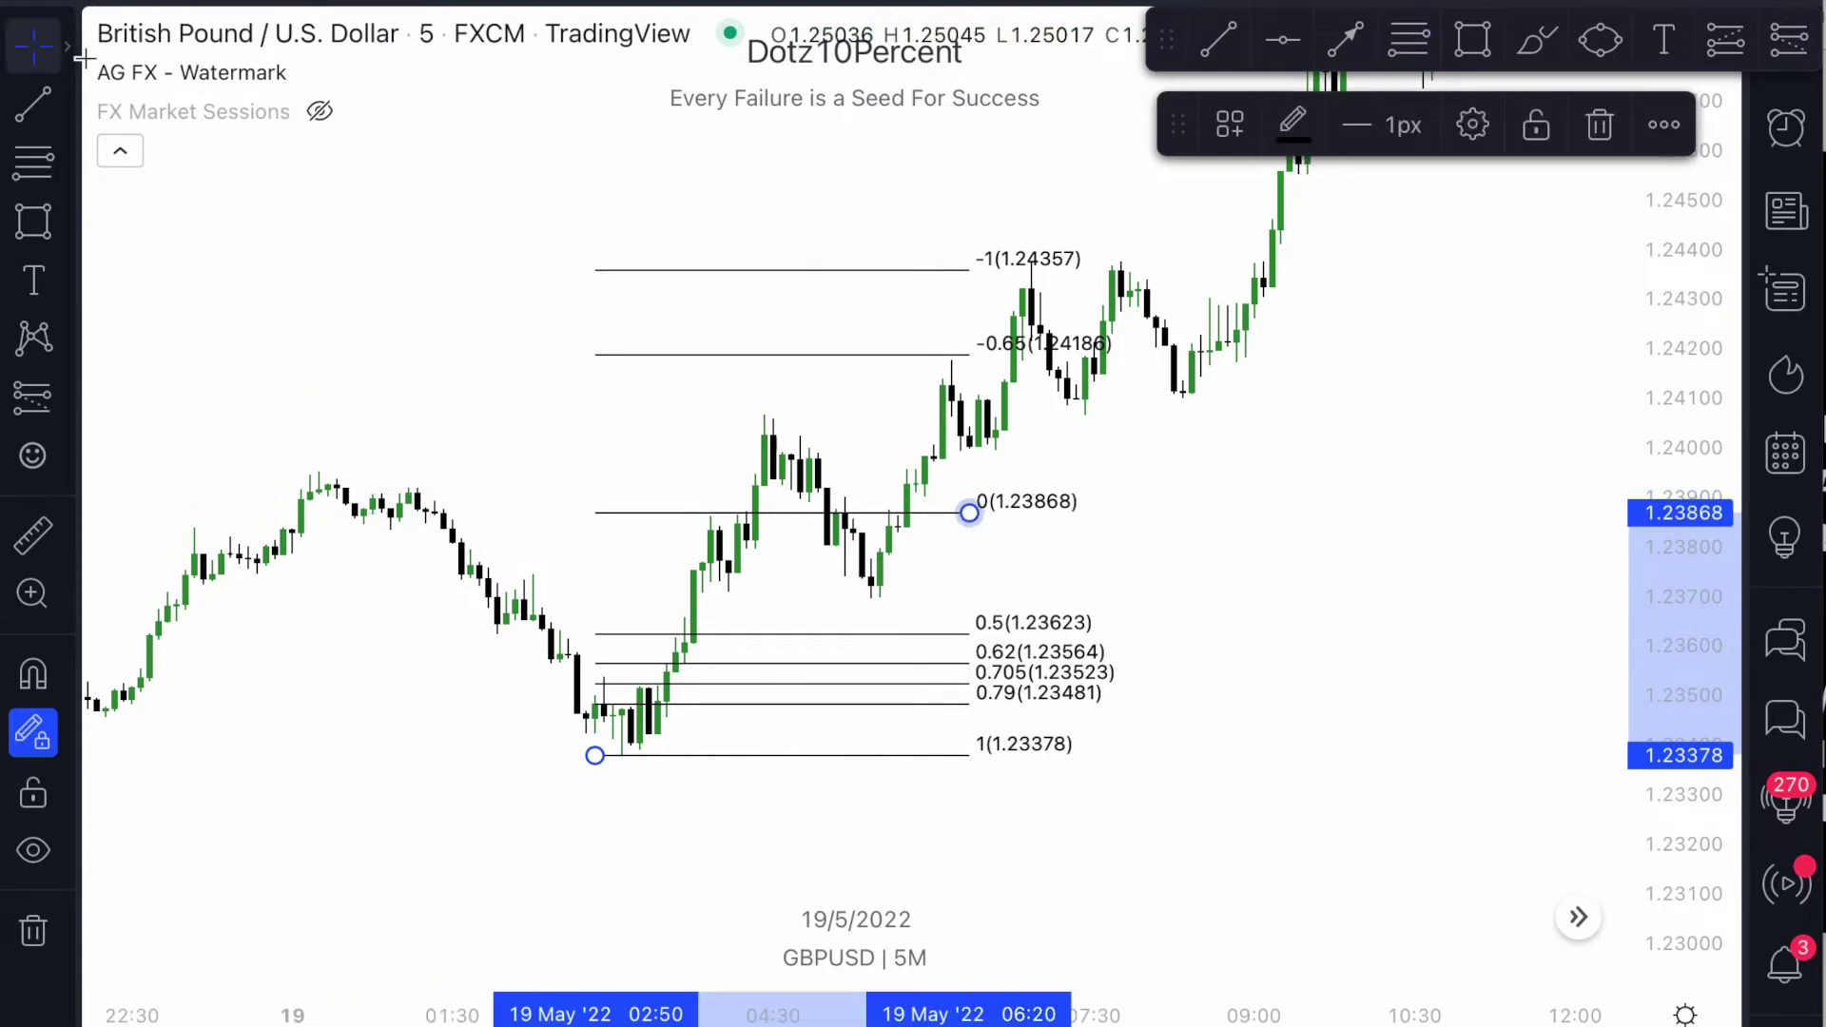
{"action": "mouse_move", "coordinate": [972, 512]}
{"action": "left_mouse_down"}
{"action": "mouse_move", "coordinate": [969, 540]}
{"action": "mouse_move", "coordinate": [969, 517]}
{"action": "left_mouse_up"}
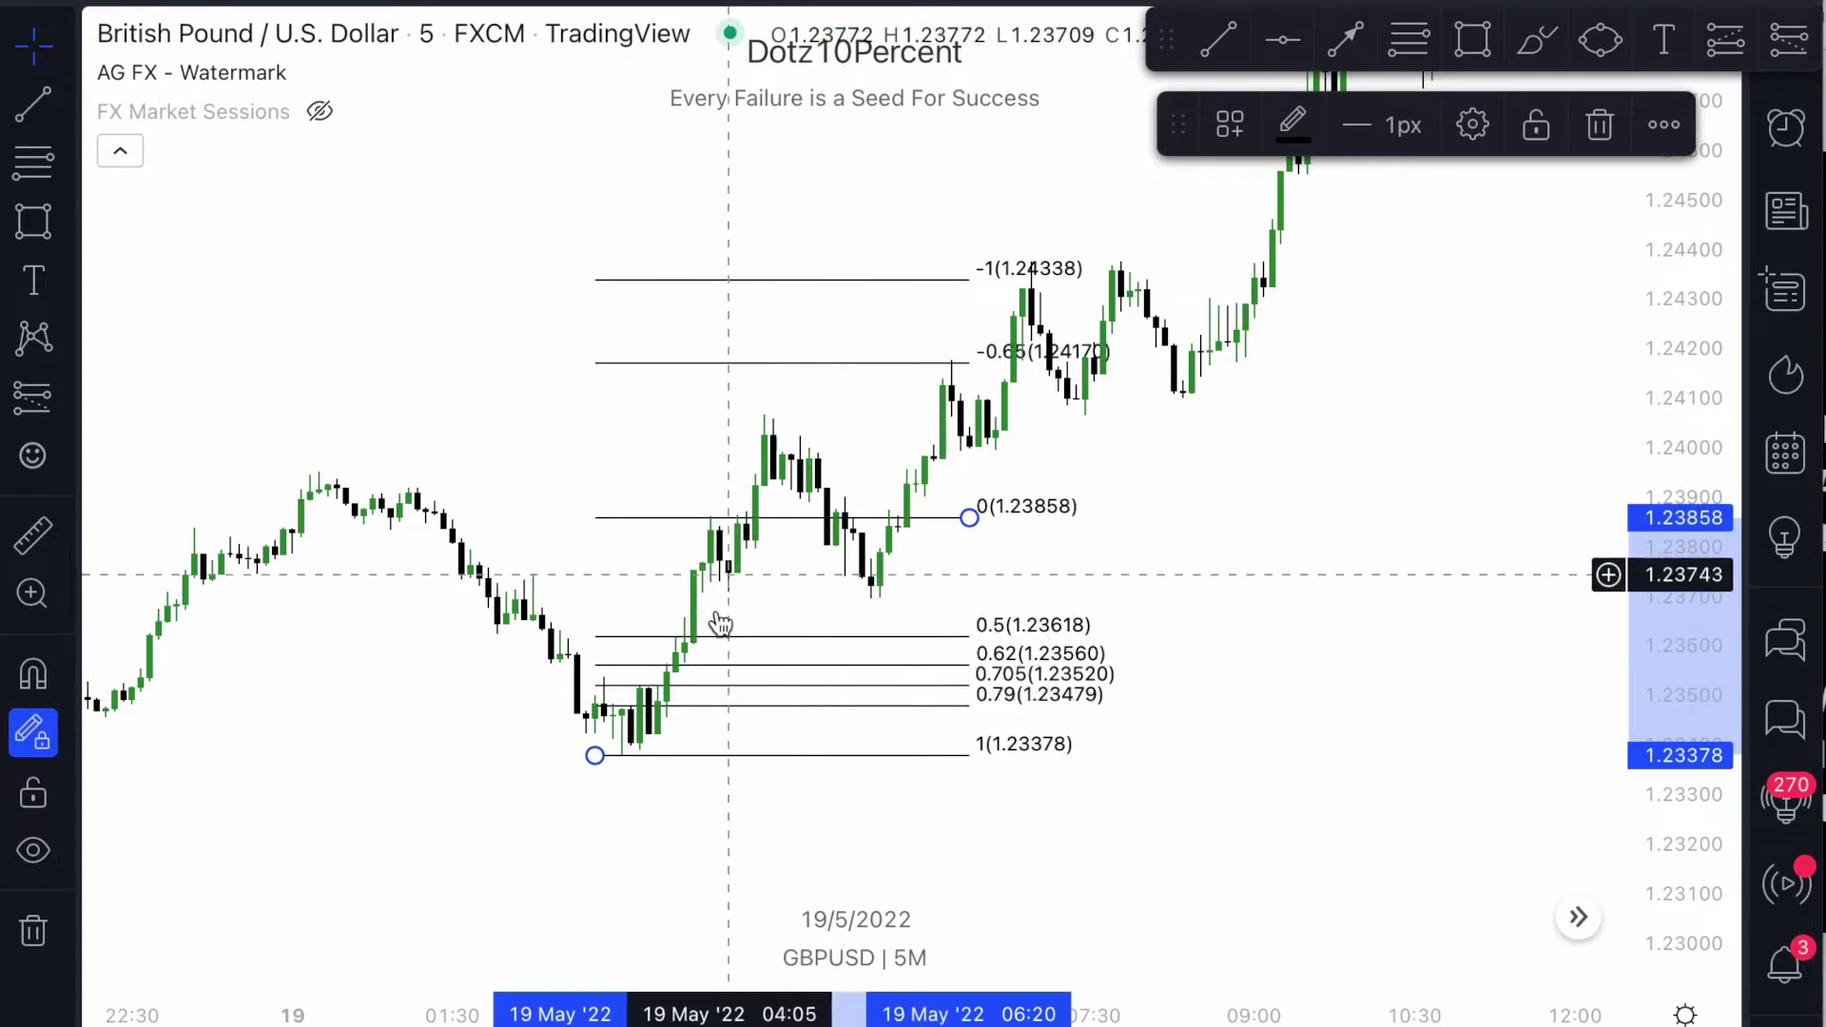
{"action": "key", "text": "Delete"}
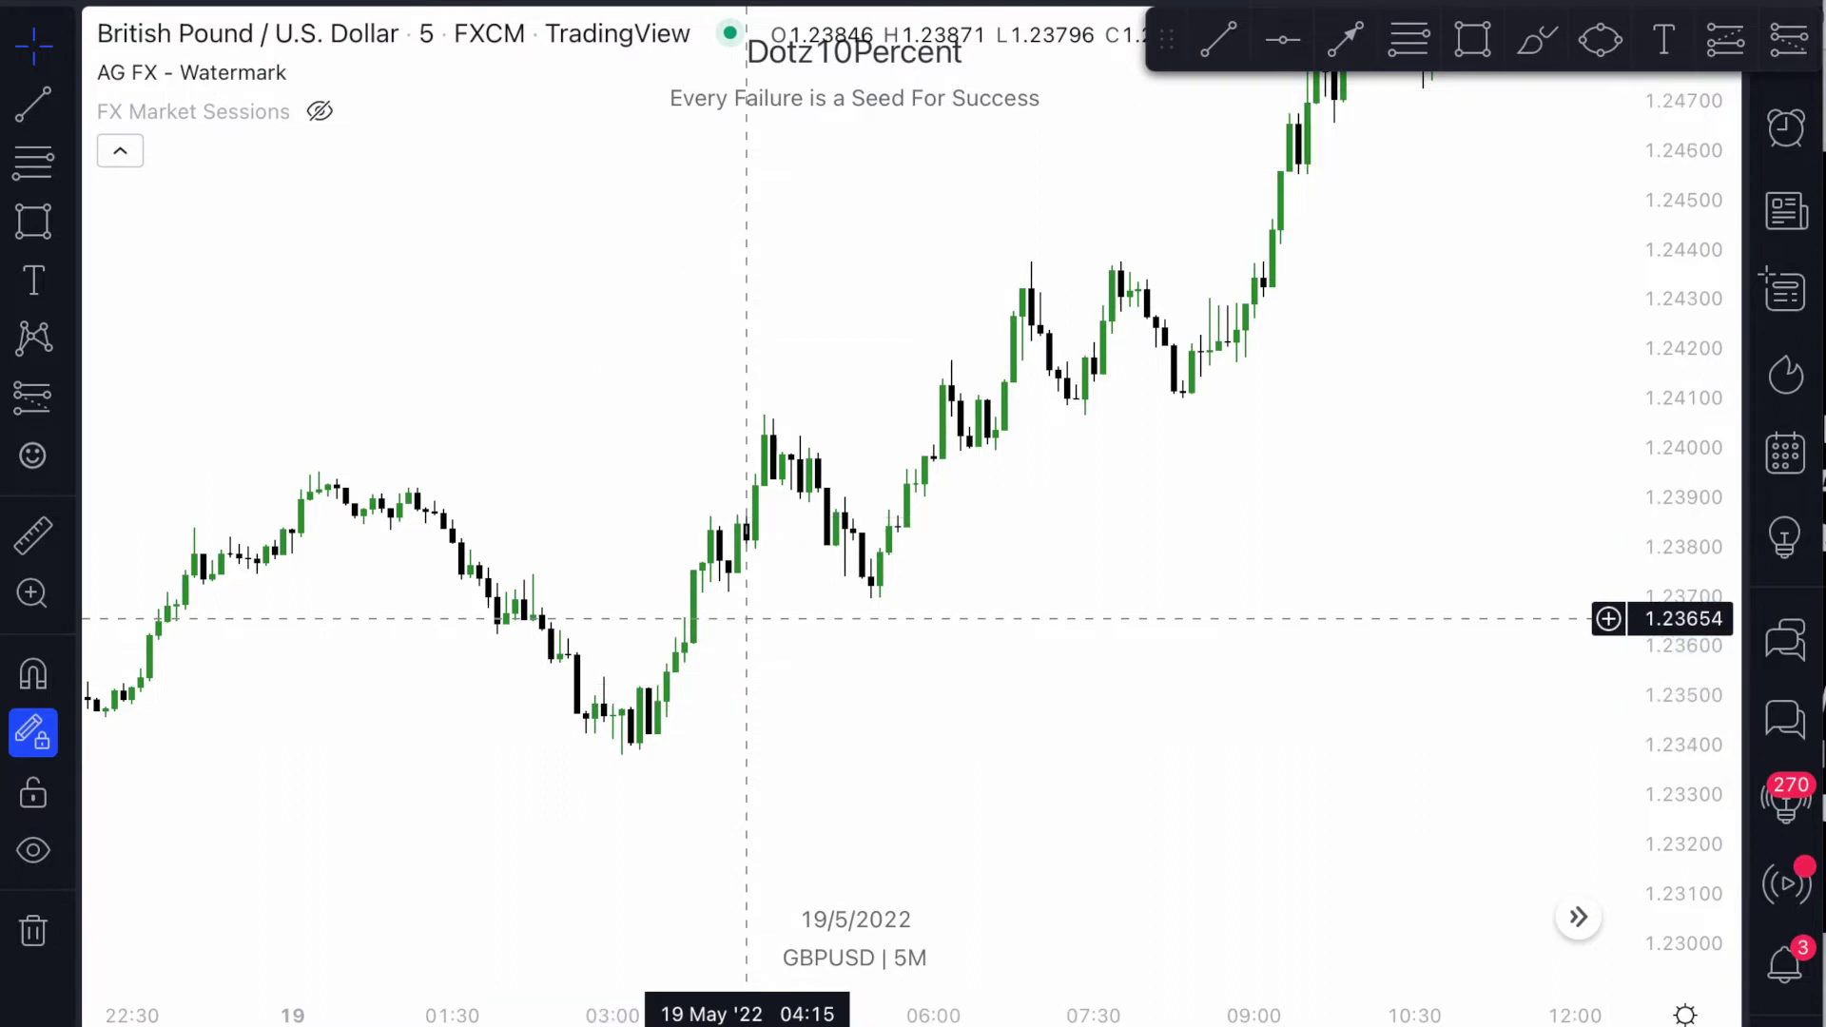
Draw a Fibonacci retracement from 1.23690 at 05:10 to 1.24177 at 07:05, and delete it again.
{"action": "scroll", "coordinate": [302, 375], "scroll_direction": "up", "scroll_amount": 1}
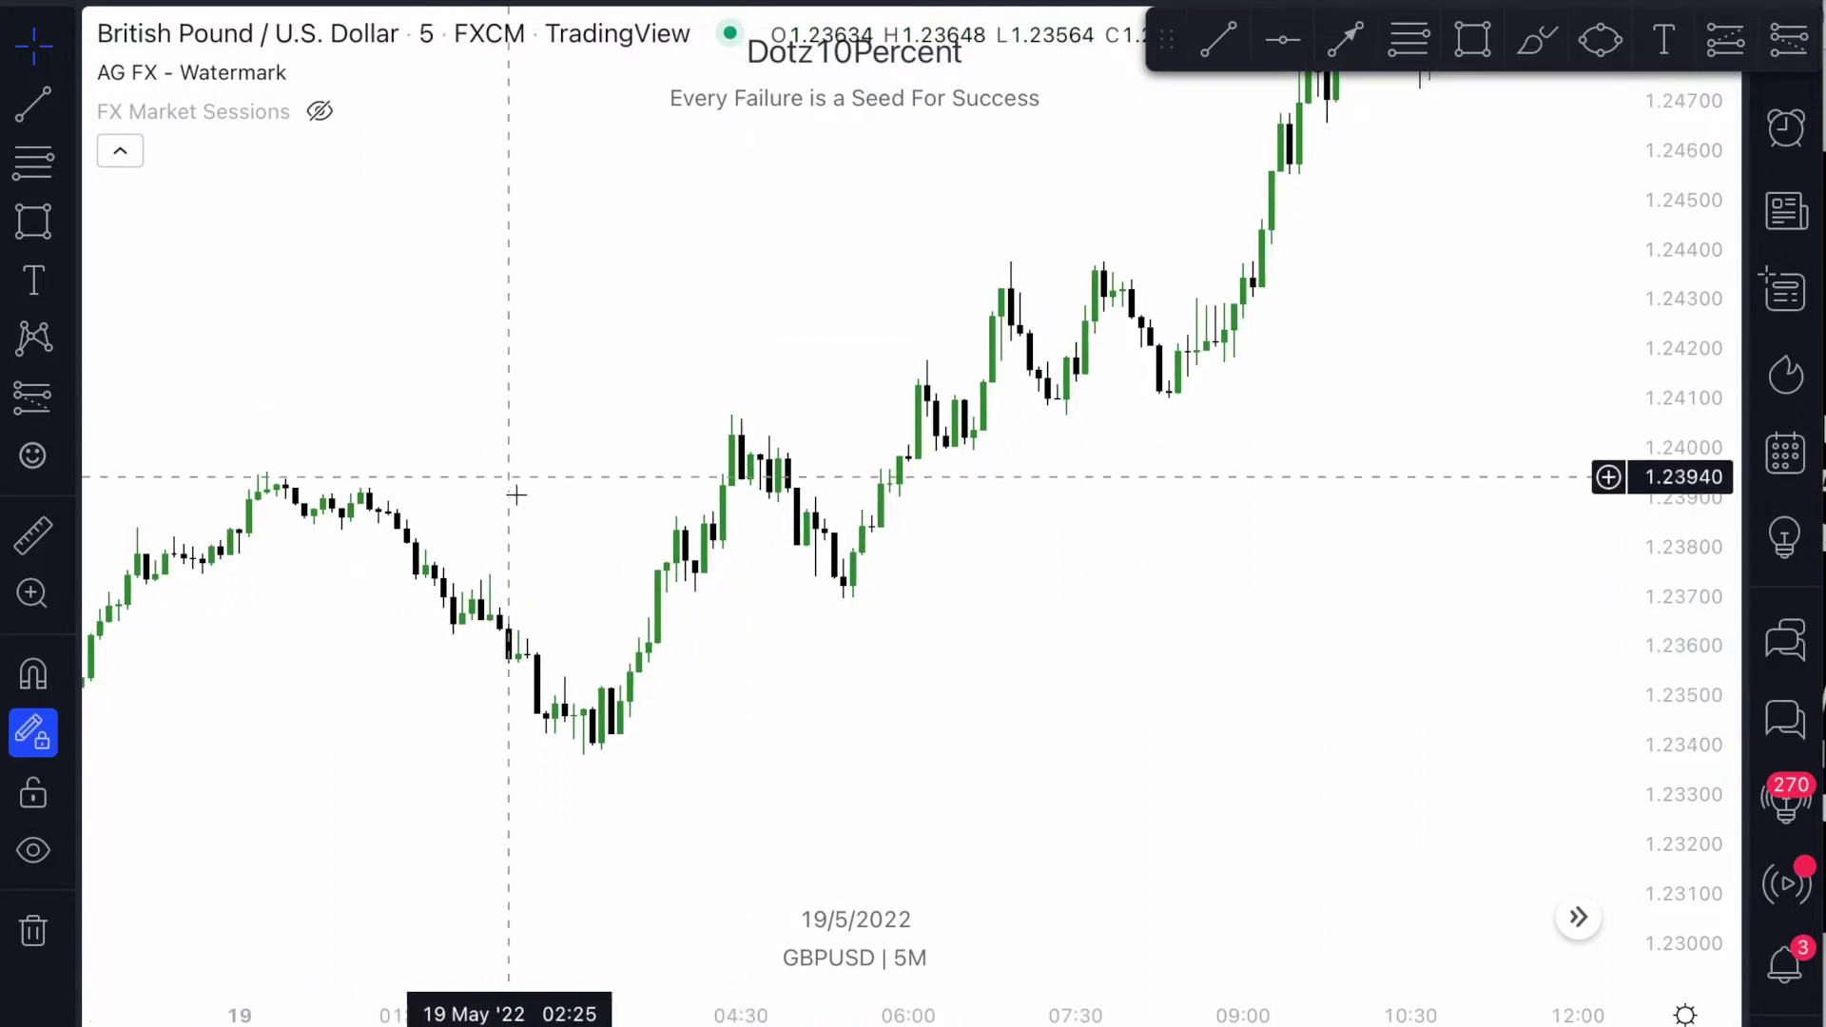
{"action": "scroll", "coordinate": [530, 518], "scroll_direction": "right", "scroll_amount": 3}
{"action": "left_click_drag", "start_coordinate": [790, 630], "coordinate": [708, 732]}
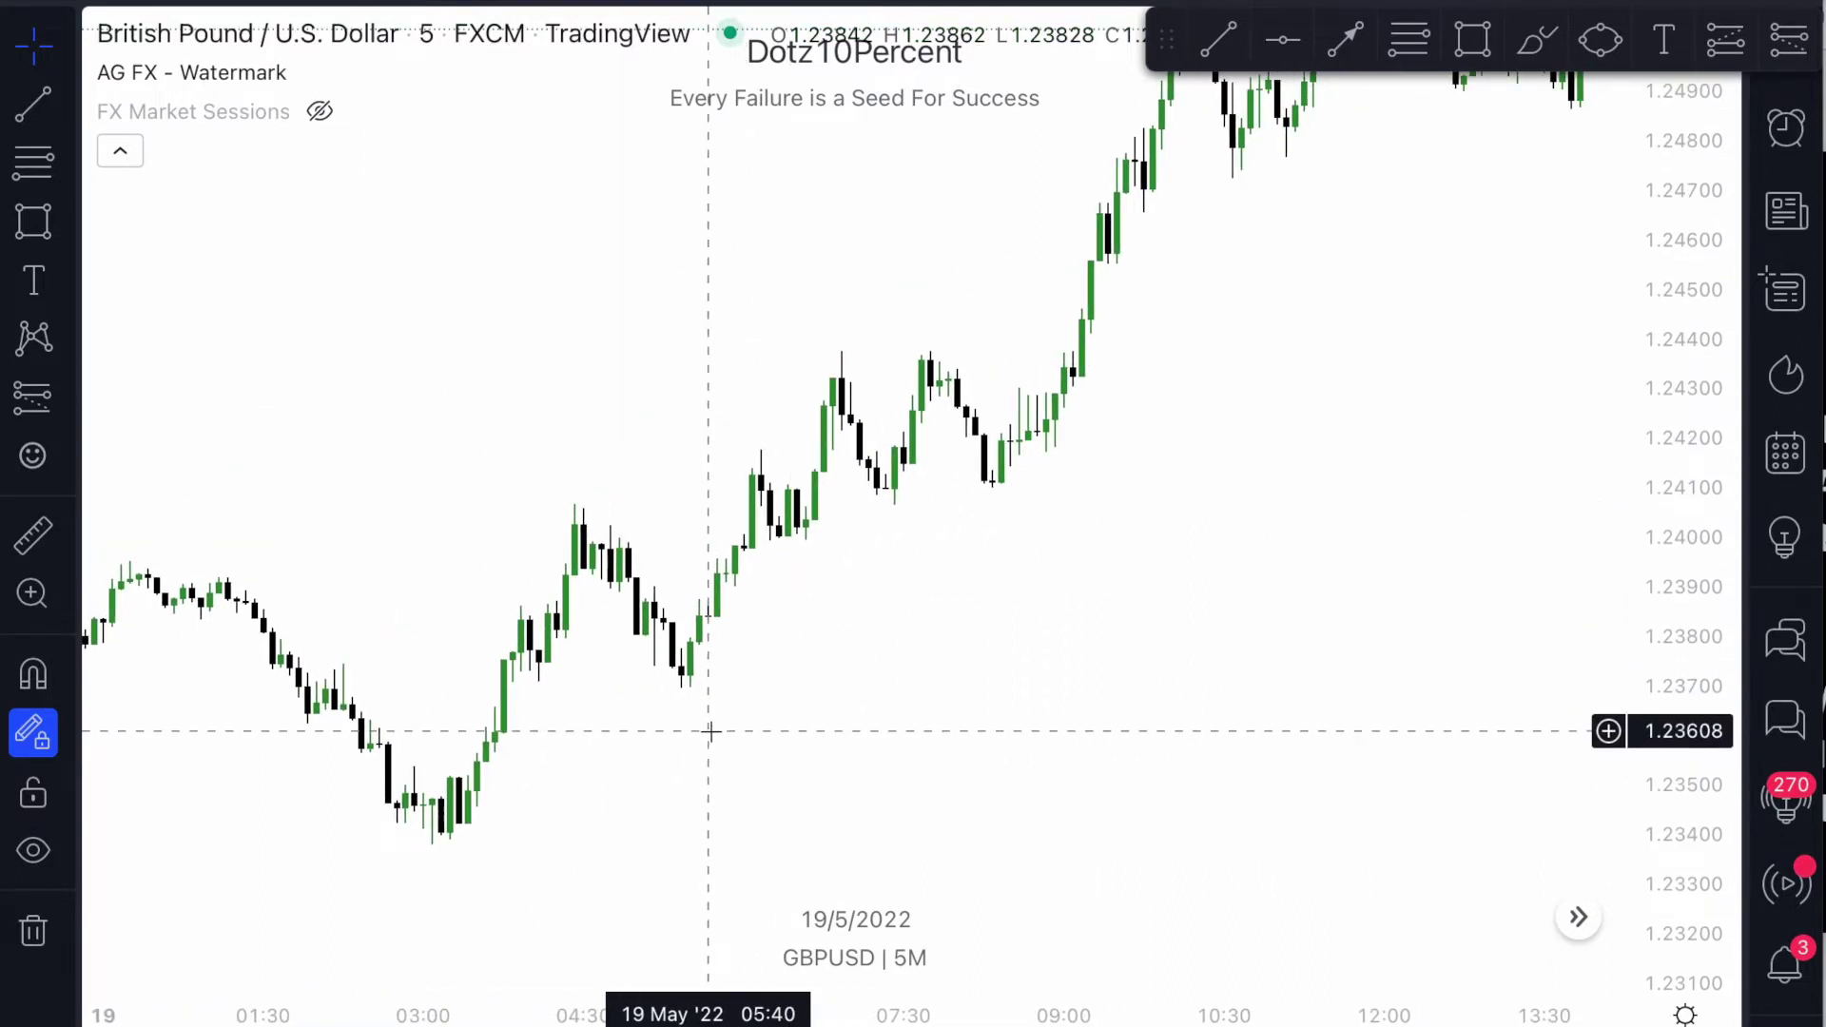
{"action": "left_click", "coordinate": [26, 176]}
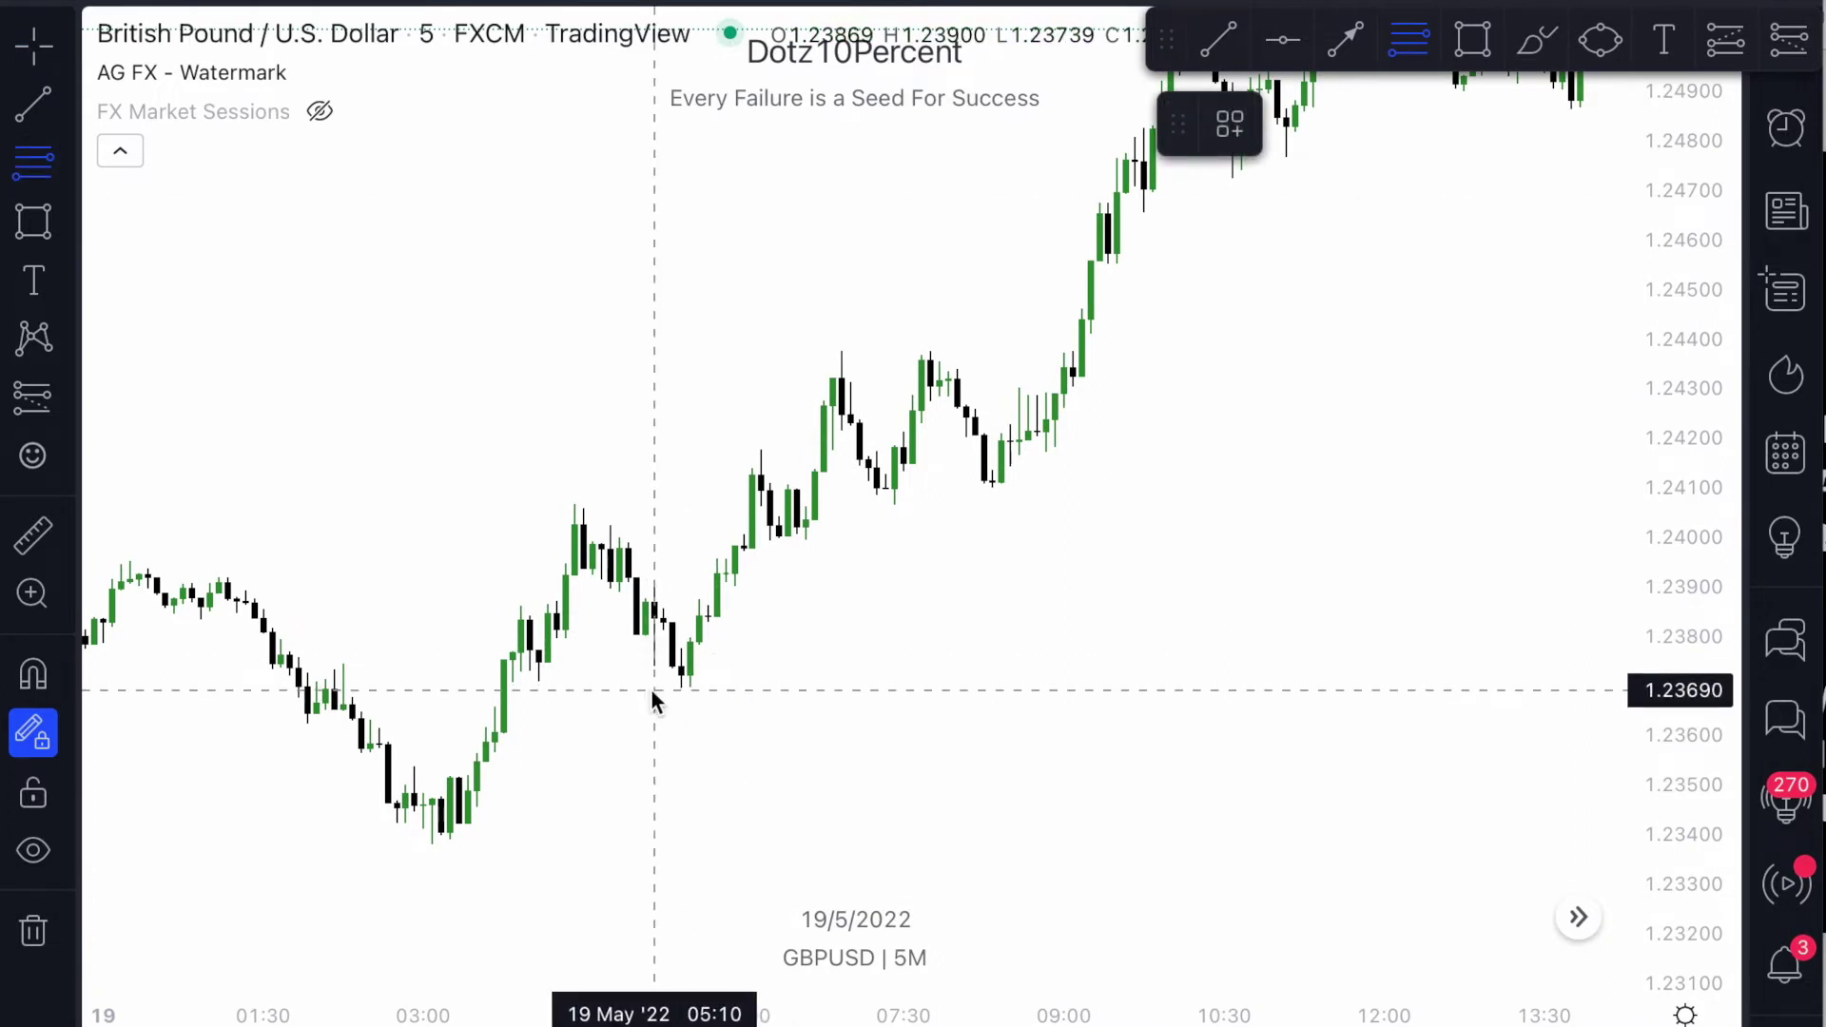
{"action": "left_click_drag", "start_coordinate": [654, 690], "coordinate": [859, 448]}
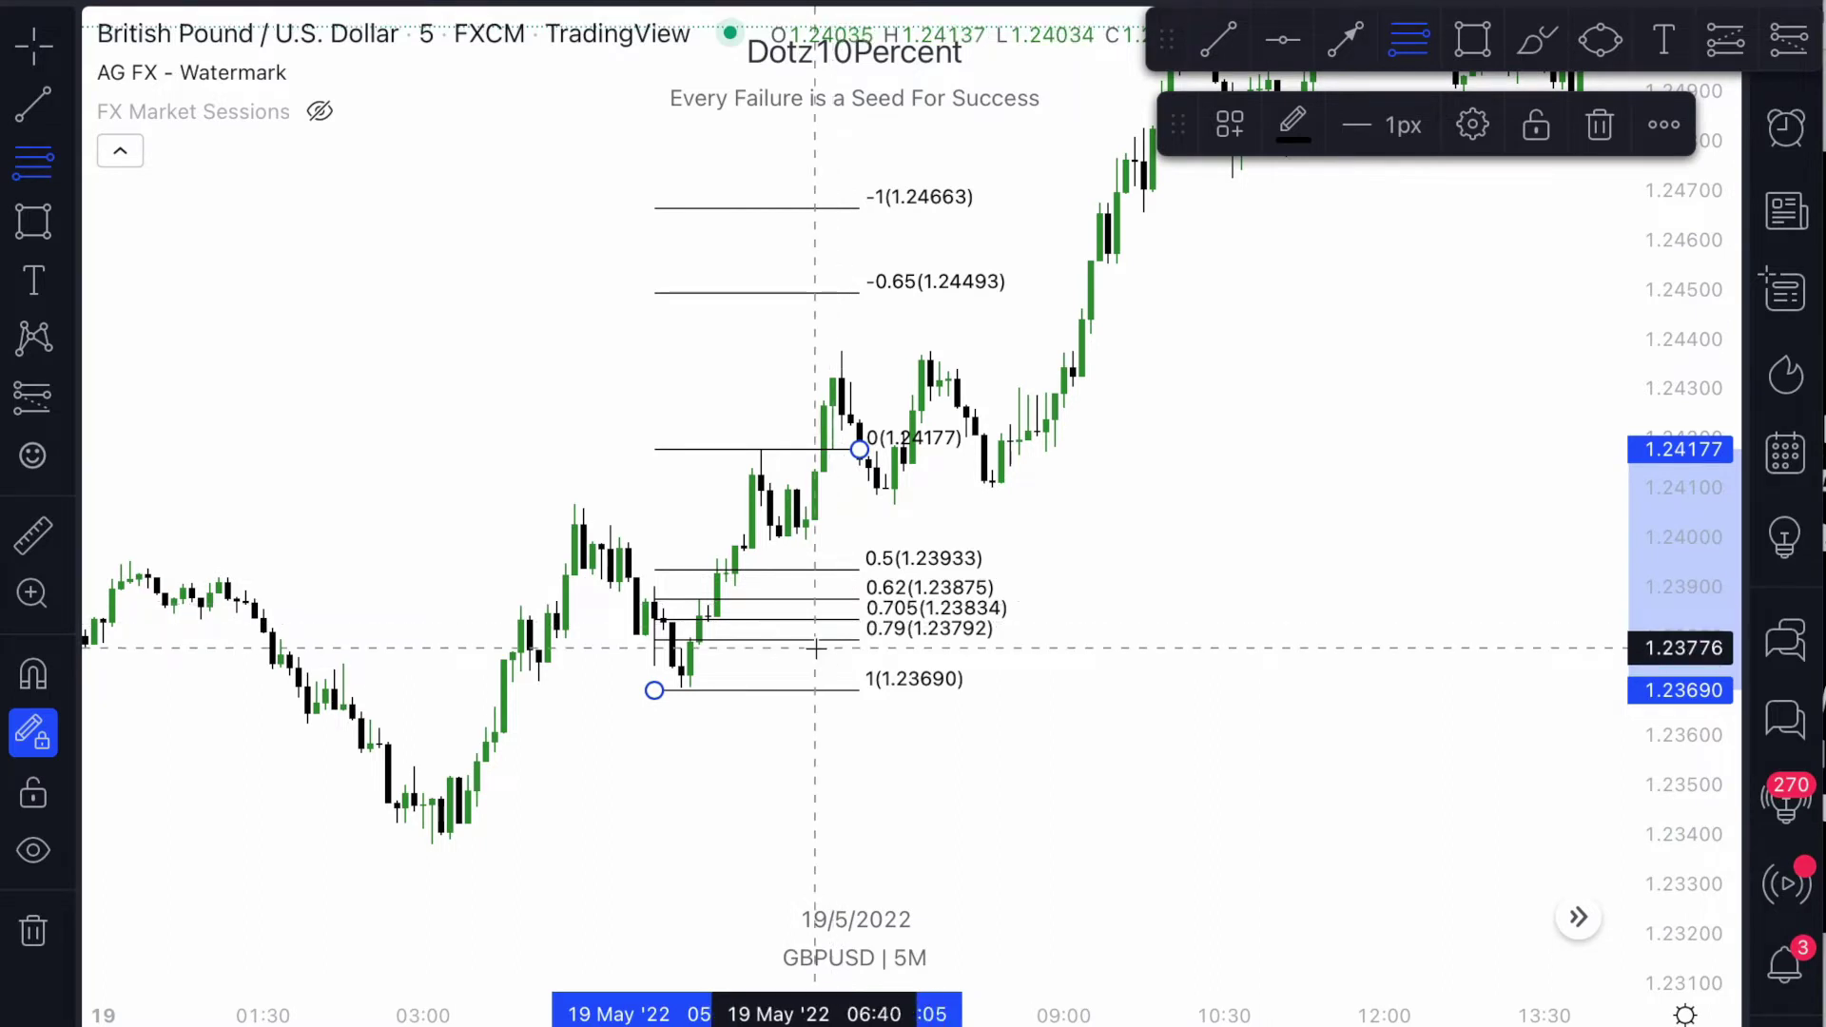
{"action": "key", "text": "Delete"}
Draw a Fibonacci retracement from 1.23989 at 06:00 to the swing high of 1.24377 at 07:45.
{"action": "scroll", "coordinate": [816, 647], "scroll_direction": "right", "scroll_amount": 5}
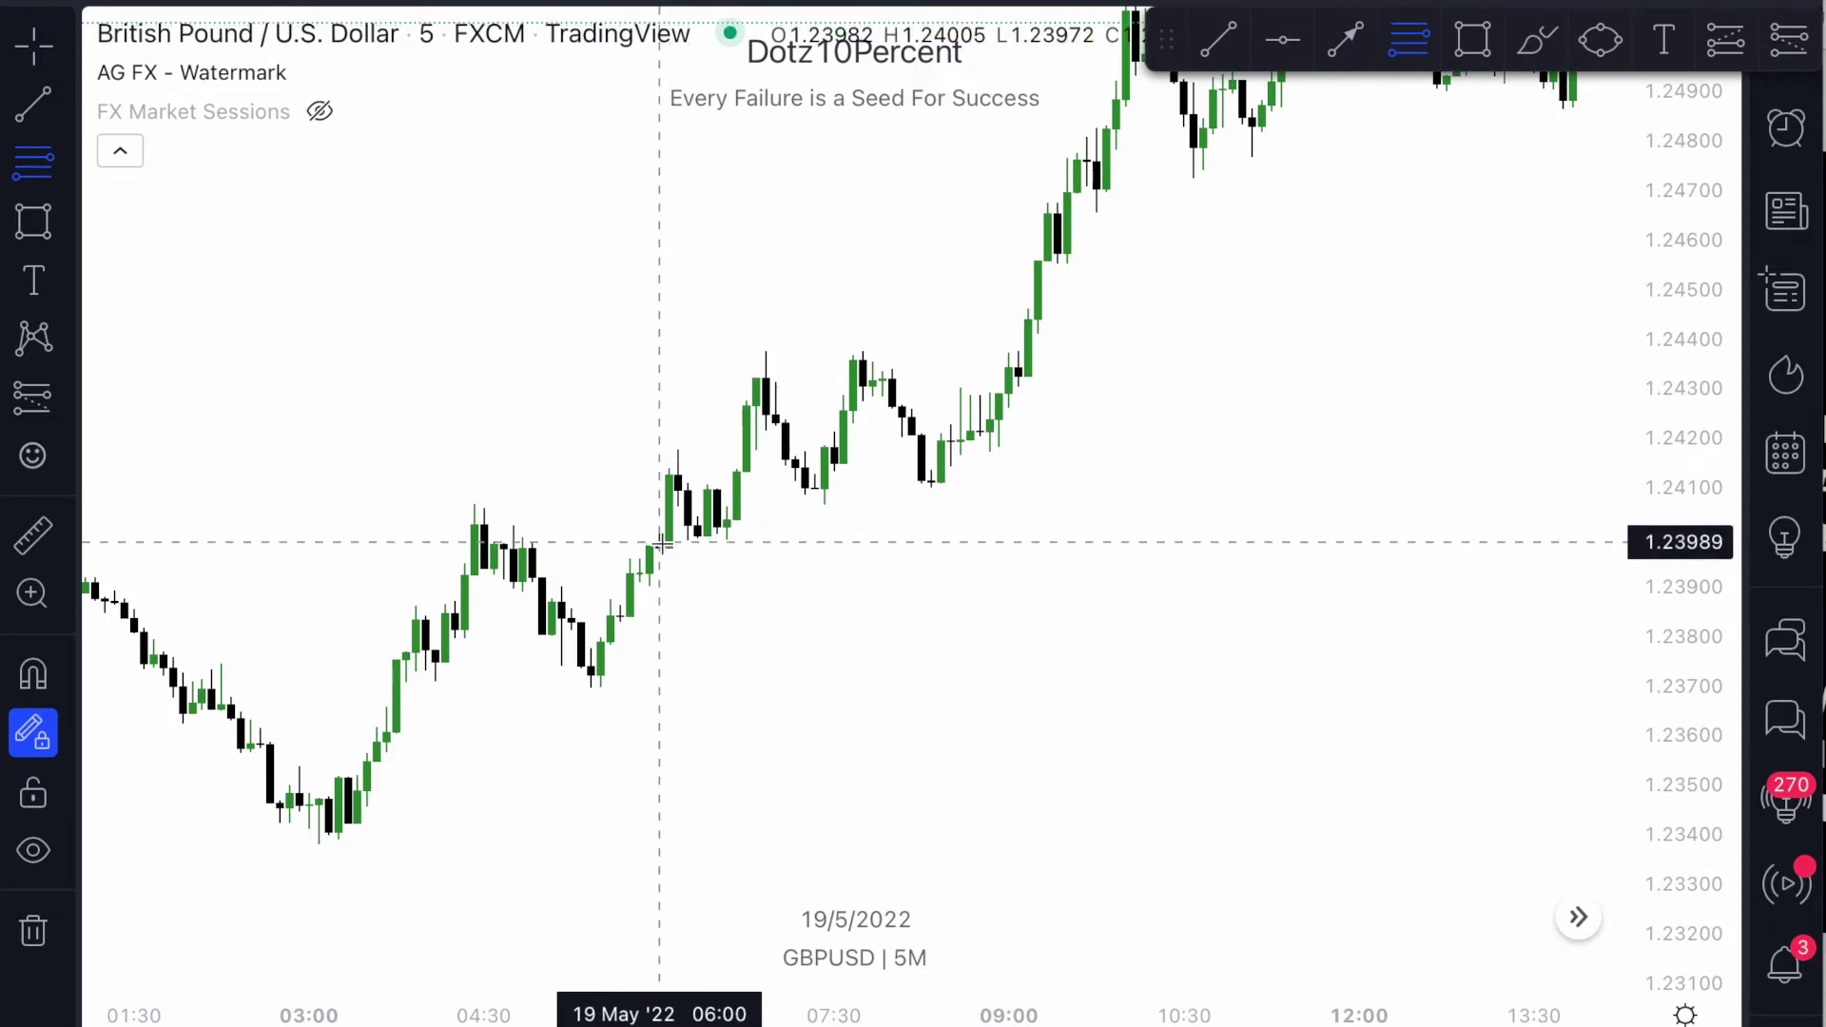
{"action": "mouse_move", "coordinate": [659, 542]}
{"action": "left_mouse_down"}
{"action": "mouse_move", "coordinate": [694, 534]}
{"action": "mouse_move", "coordinate": [862, 337]}
{"action": "mouse_move", "coordinate": [862, 352]}
{"action": "left_mouse_up"}
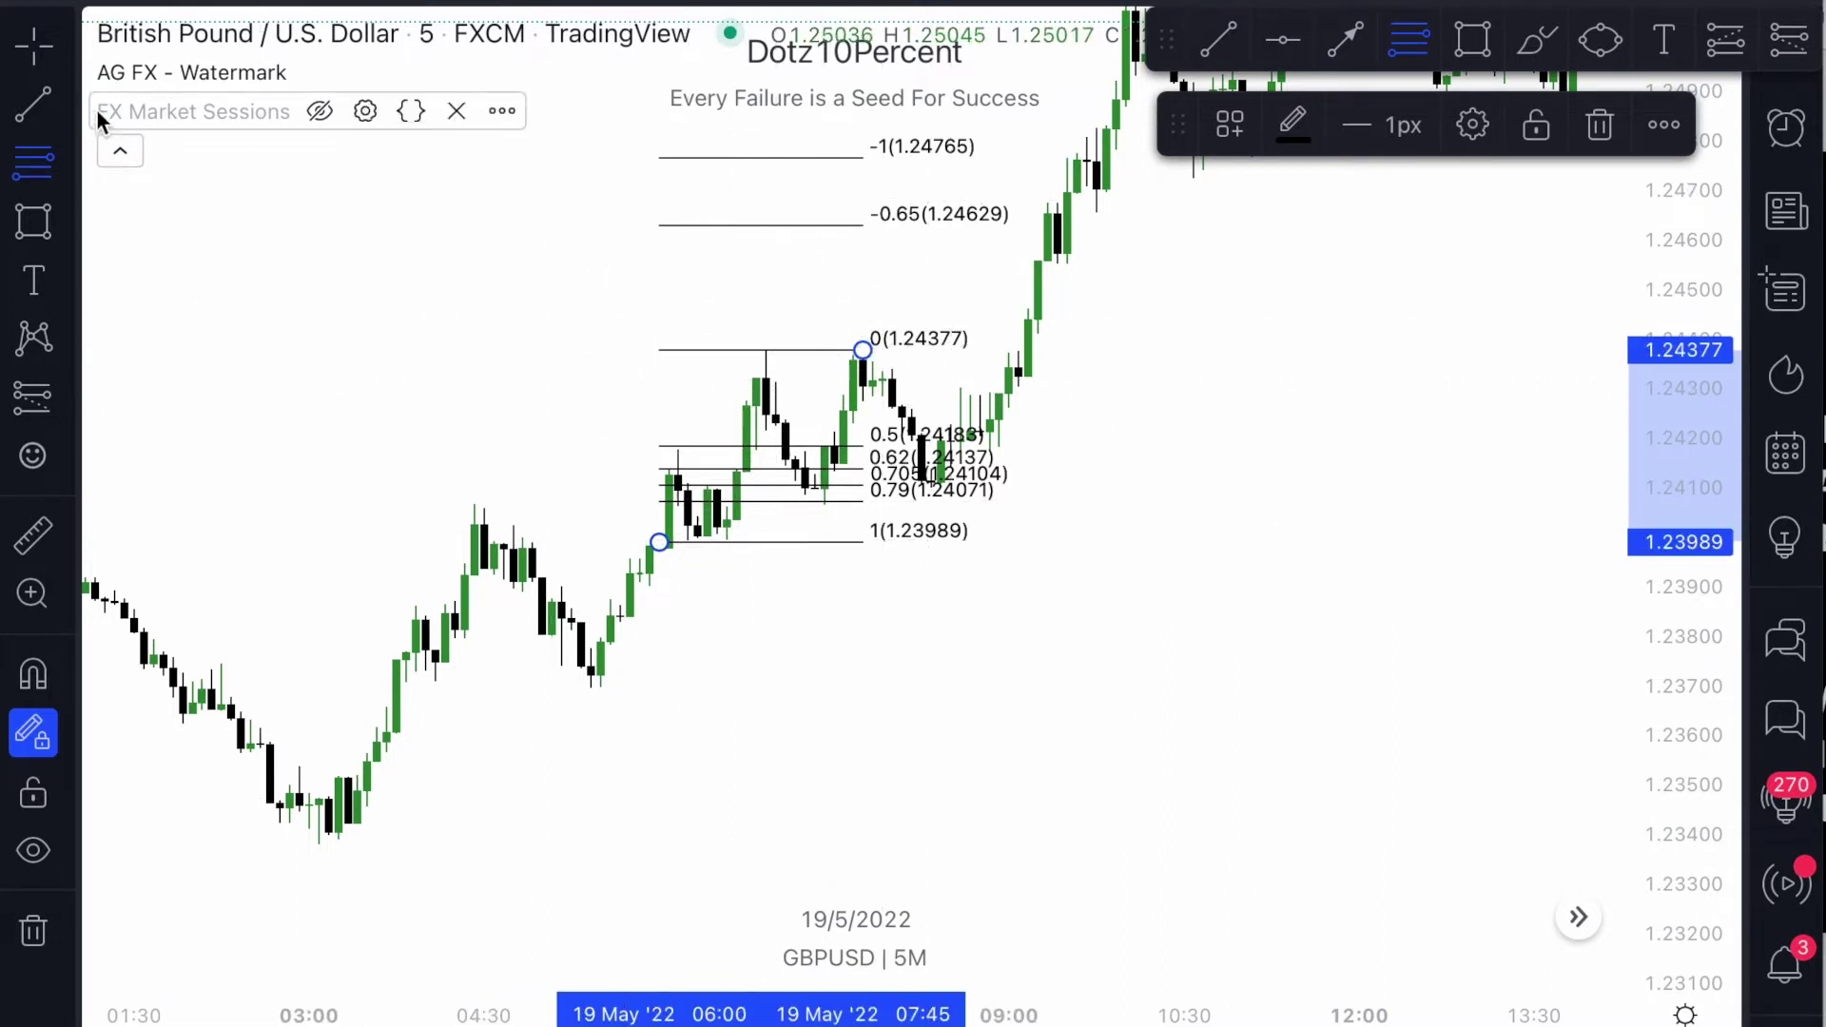
{"action": "left_click", "coordinate": [19, 47]}
Move the retracement's lower anchor to 1.23993 at the 06:05 candle.
{"action": "left_click_drag", "start_coordinate": [1692, 725], "coordinate": [1617, 247]}
{"action": "scroll", "coordinate": [1199, 657], "scroll_direction": "up", "scroll_amount": 3}
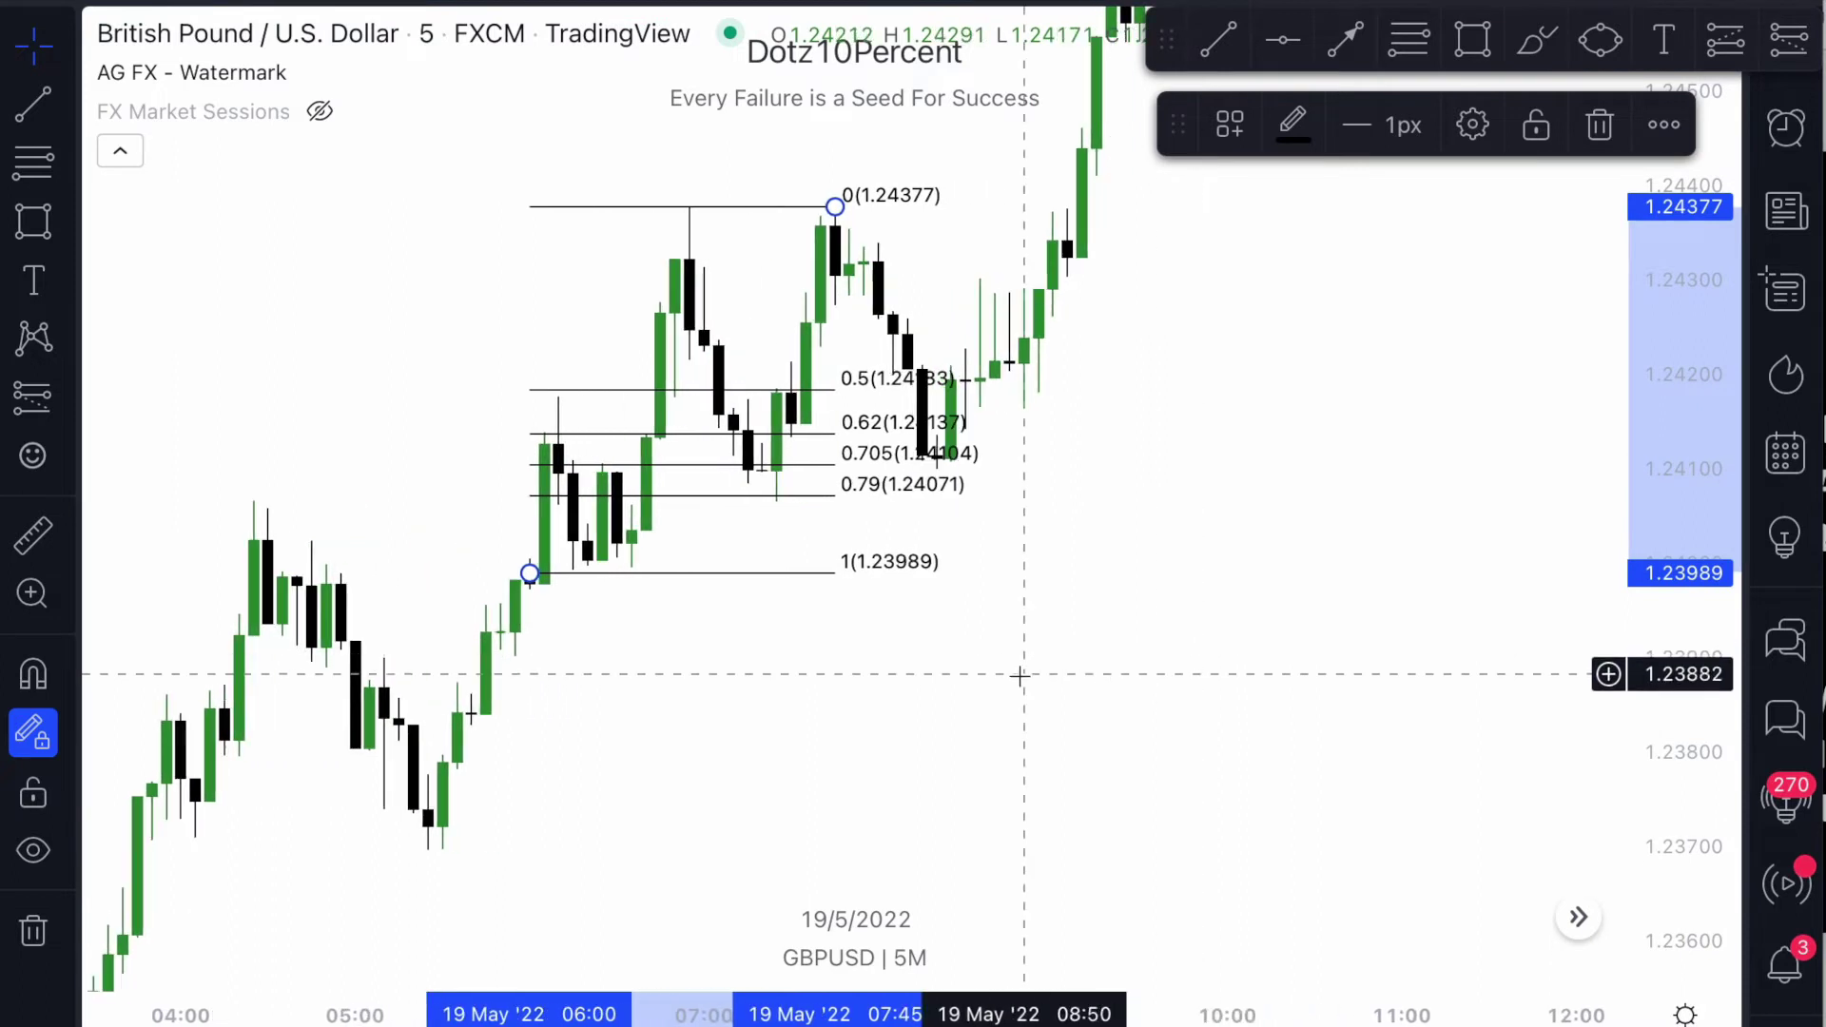
{"action": "left_click_drag", "start_coordinate": [1019, 676], "coordinate": [1032, 850]}
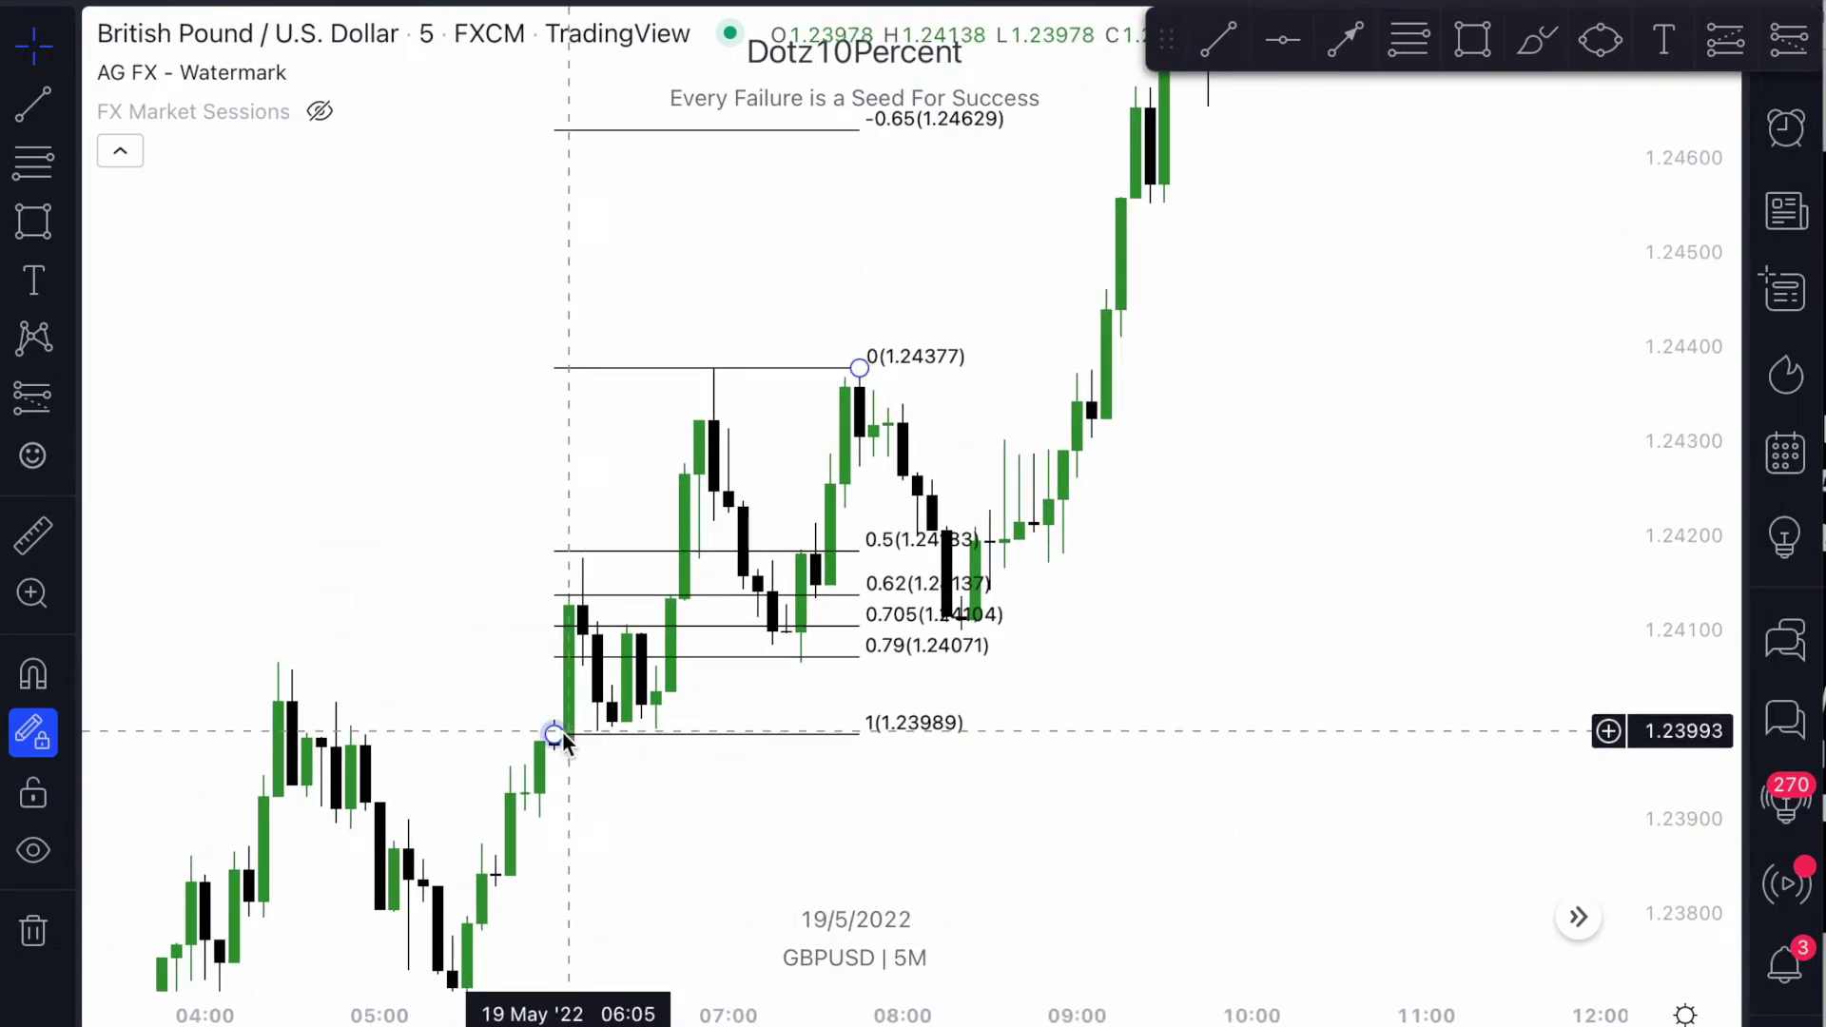
{"action": "left_click", "coordinate": [558, 735]}
{"action": "left_click_drag", "start_coordinate": [559, 736], "coordinate": [571, 732]}
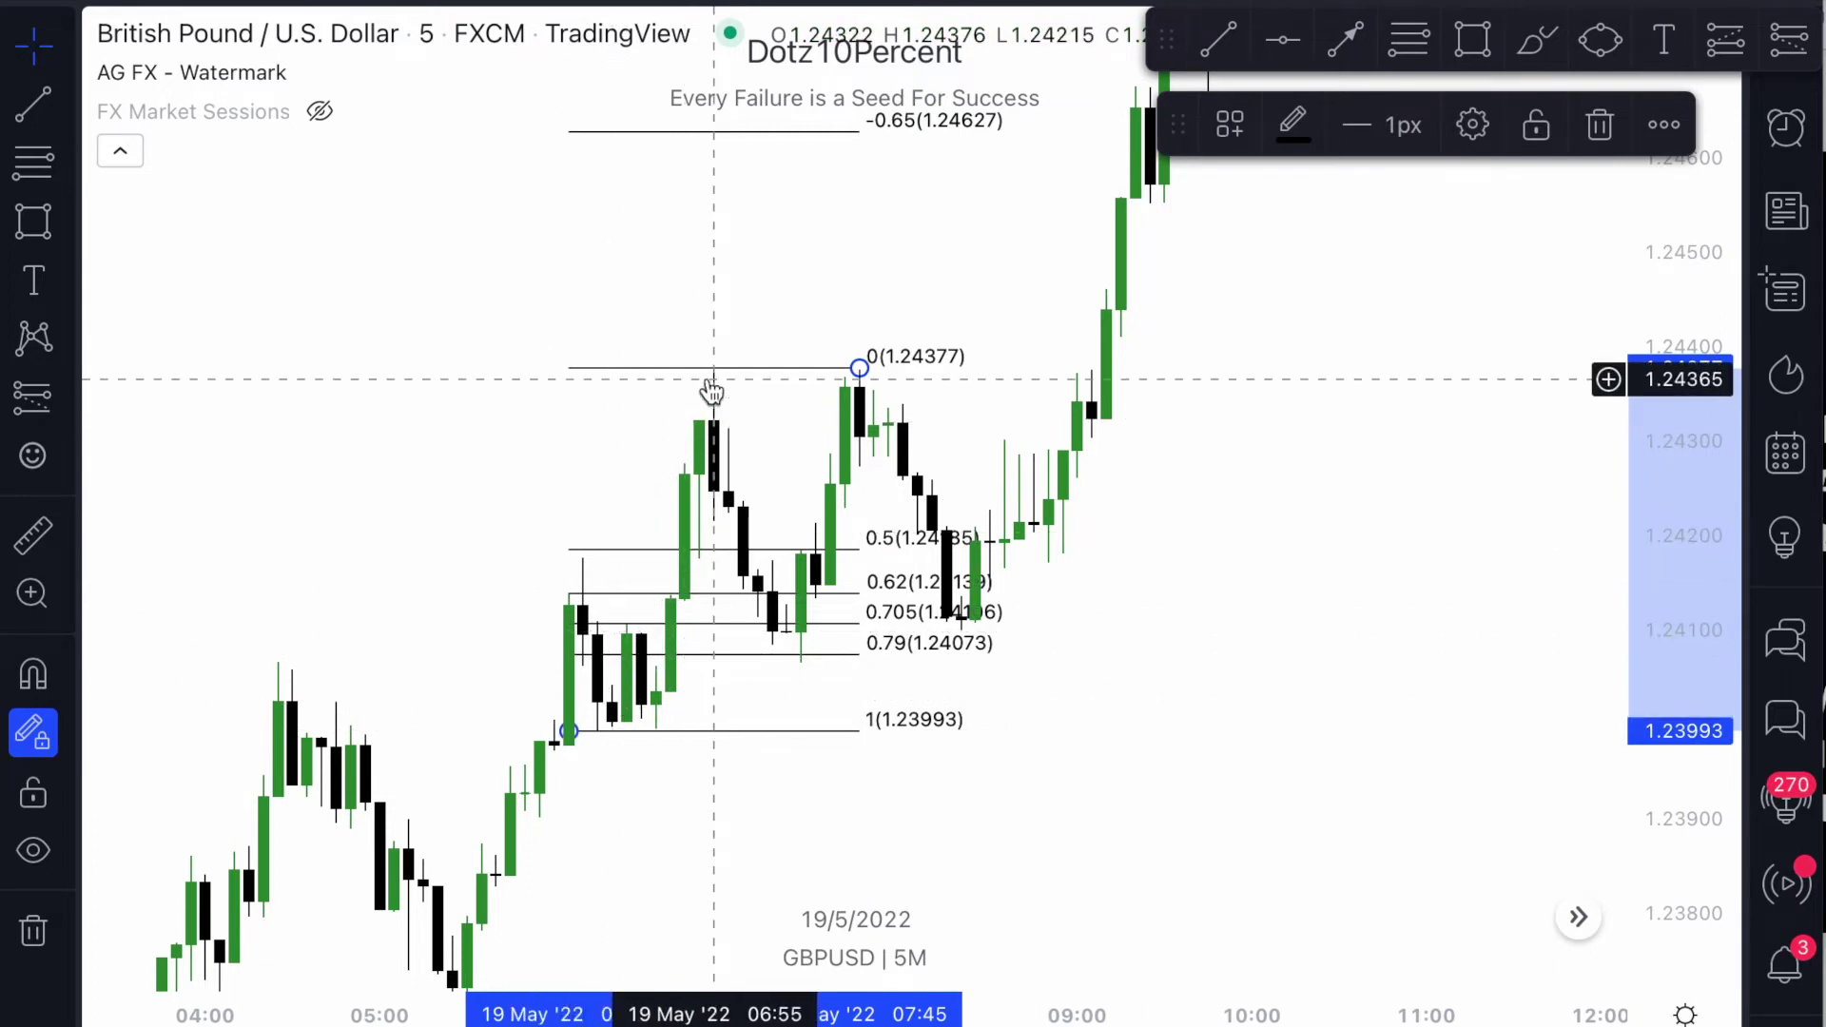
Place a long position with its entry at the 0.705 level, 1.24106, and set the stop to 1.23982.
{"action": "left_click_drag", "start_coordinate": [806, 663], "coordinate": [724, 661]}
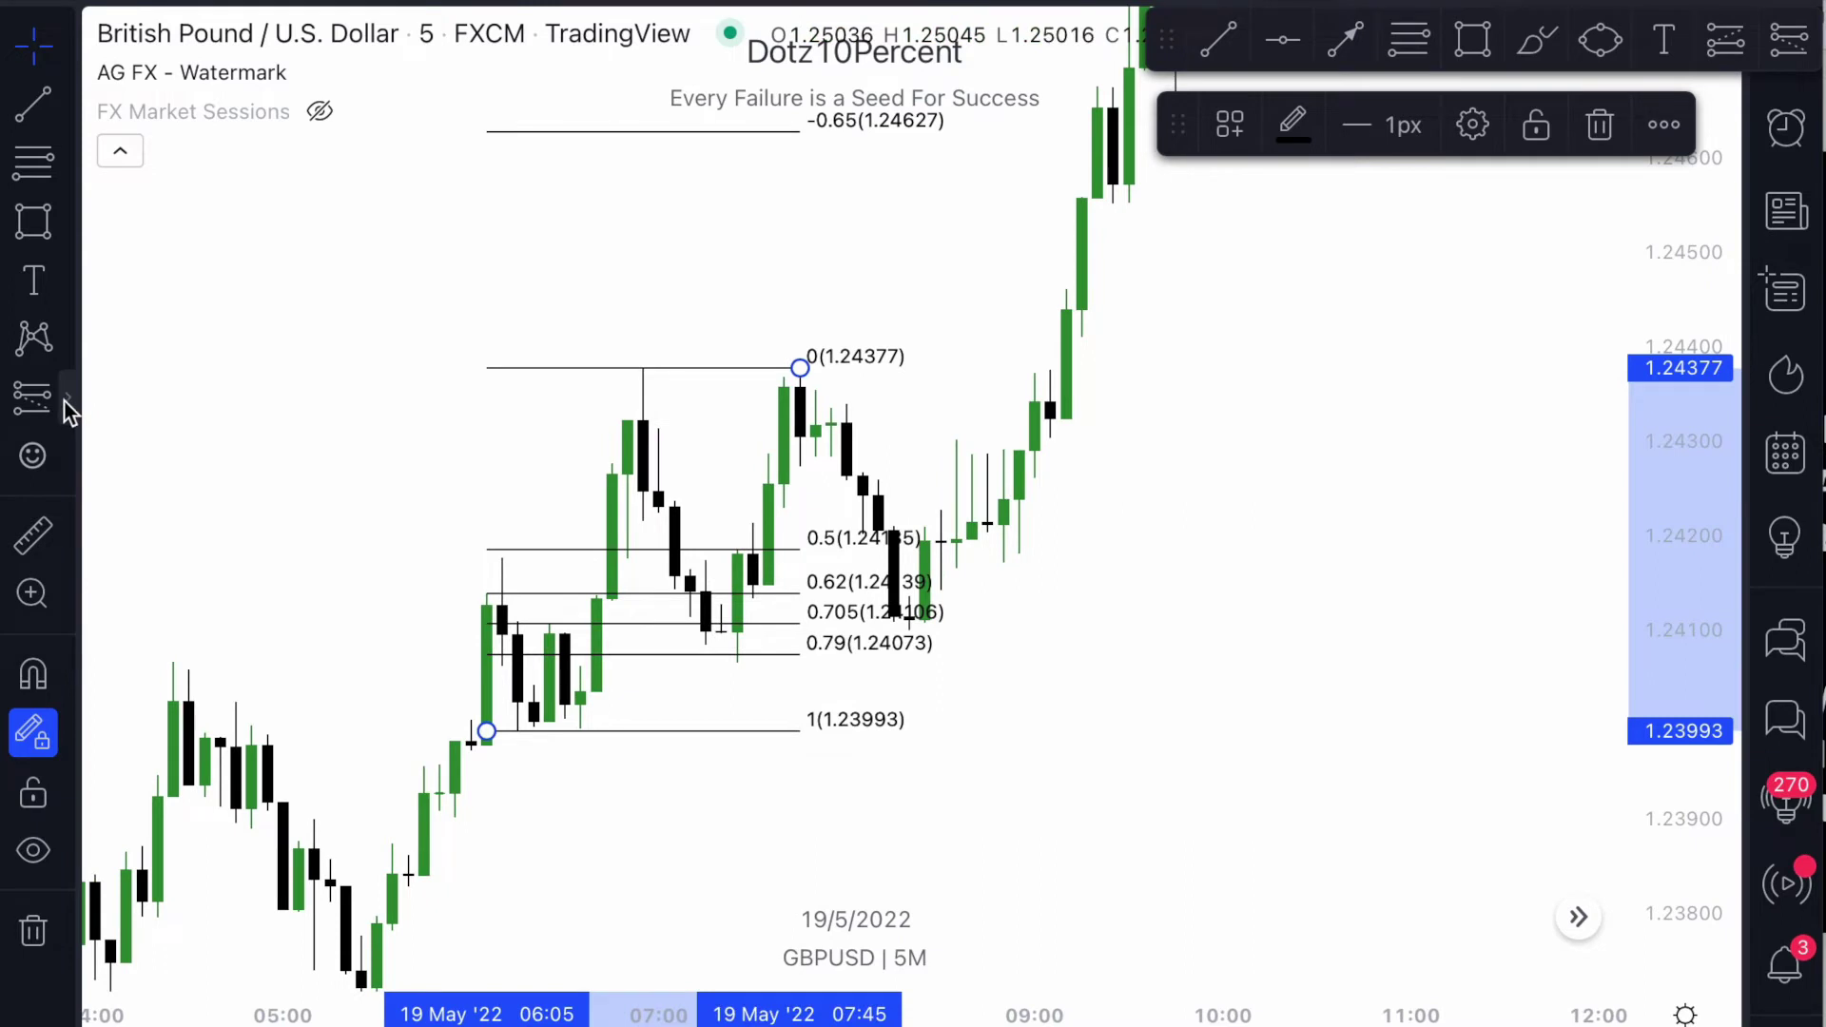
{"action": "left_click", "coordinate": [65, 400]}
{"action": "left_click", "coordinate": [143, 419]}
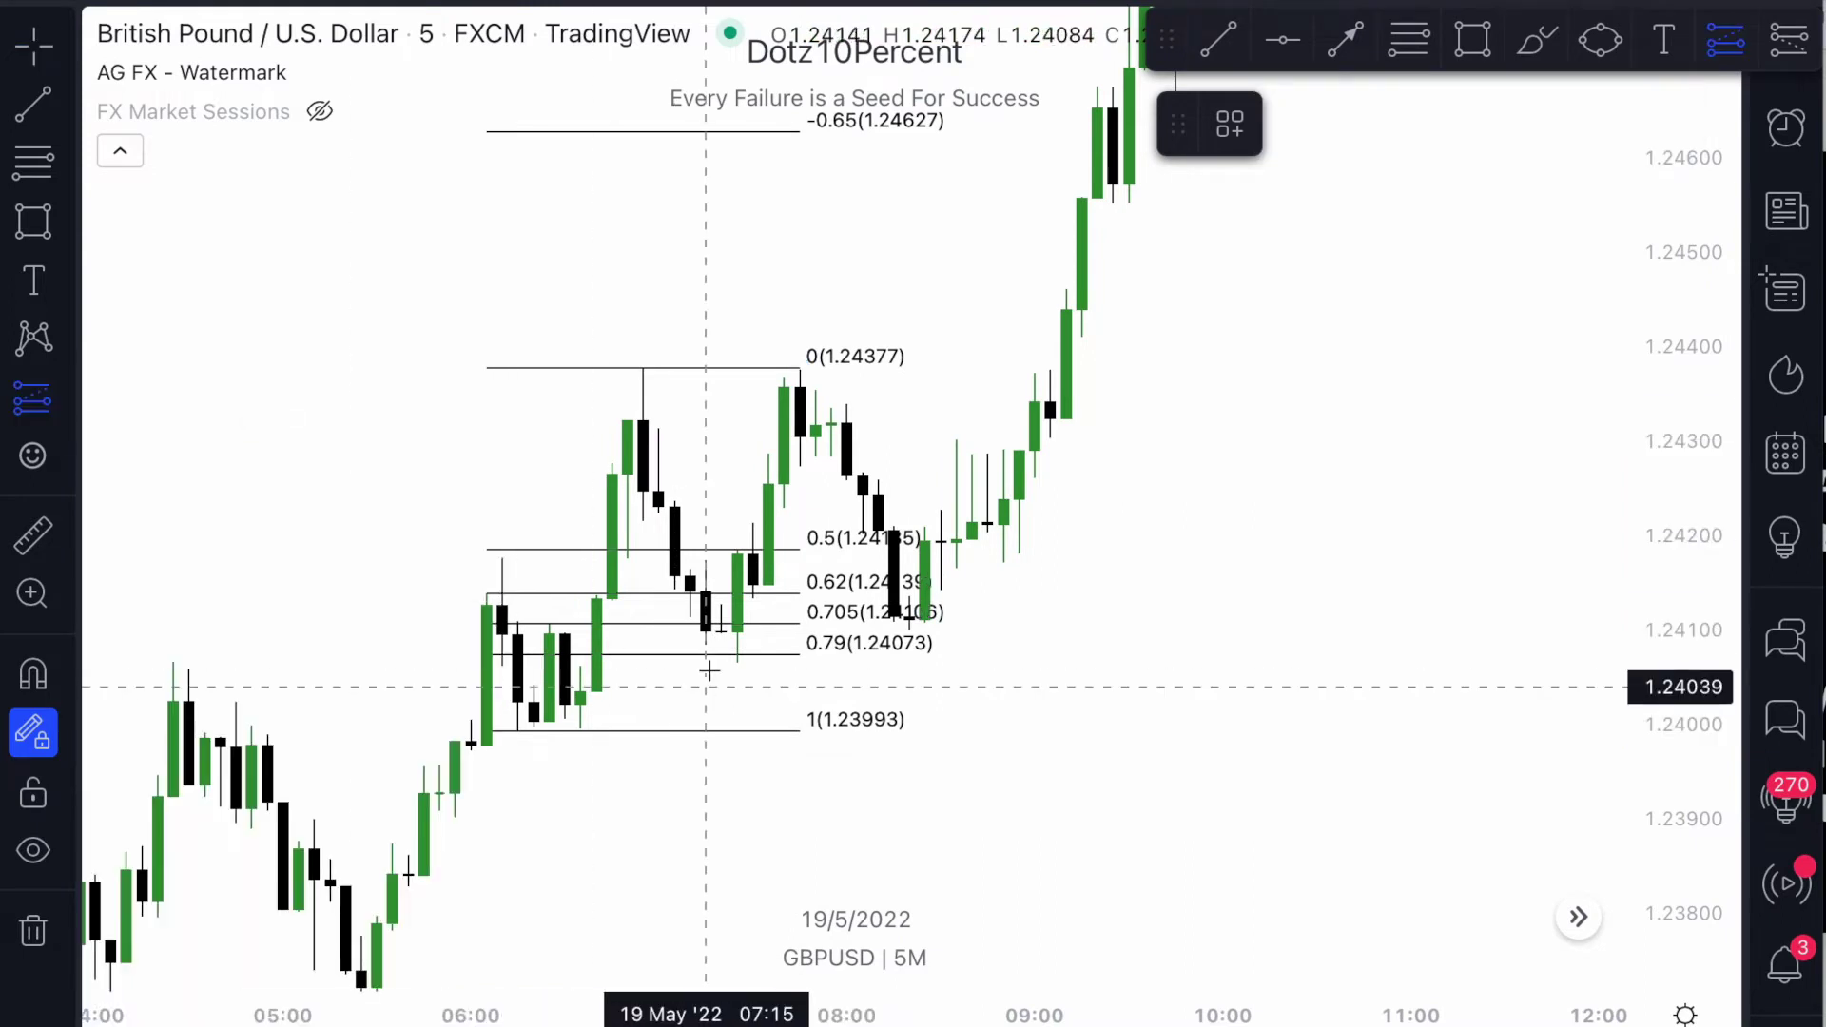
{"action": "left_click", "coordinate": [691, 624]}
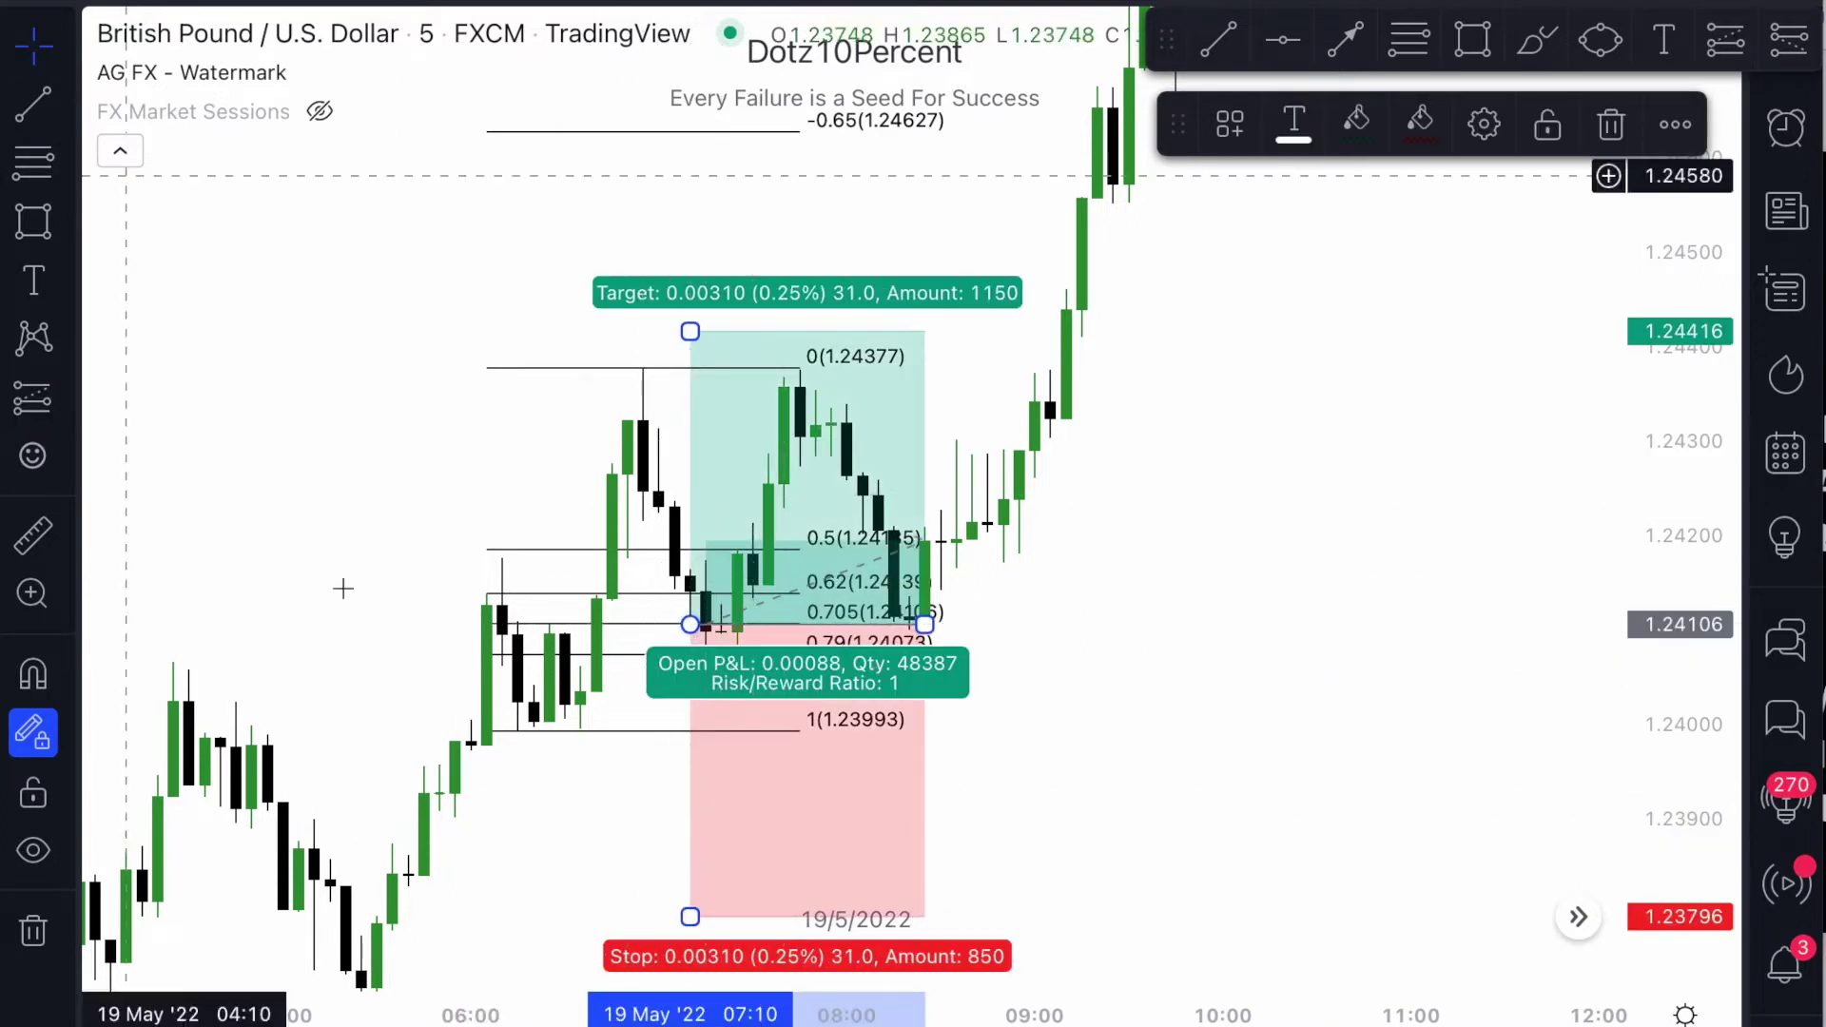
{"action": "left_click_drag", "start_coordinate": [691, 915], "coordinate": [704, 743]}
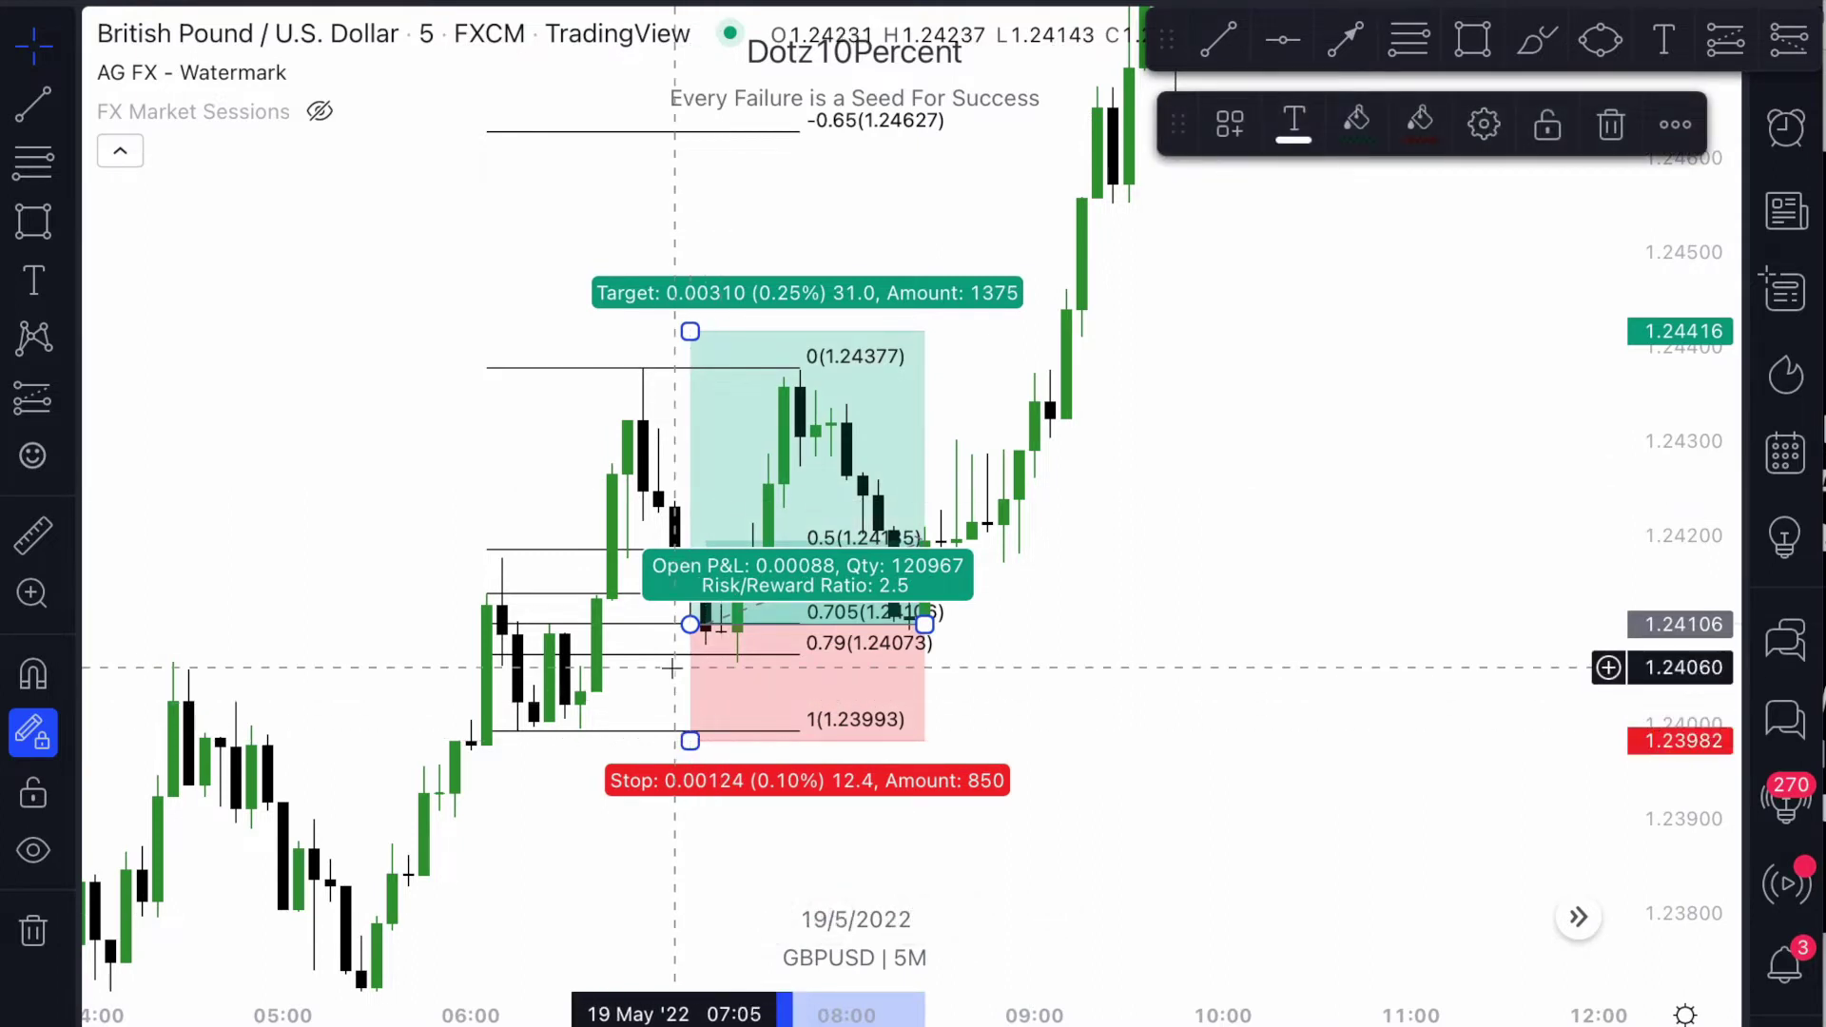
Shorten the long position to end at the retracement's upper anchor and raise its target to 1.24505.
{"action": "scroll", "coordinate": [671, 669], "scroll_direction": "up", "scroll_amount": 2}
{"action": "left_click_drag", "start_coordinate": [852, 613], "coordinate": [711, 630]}
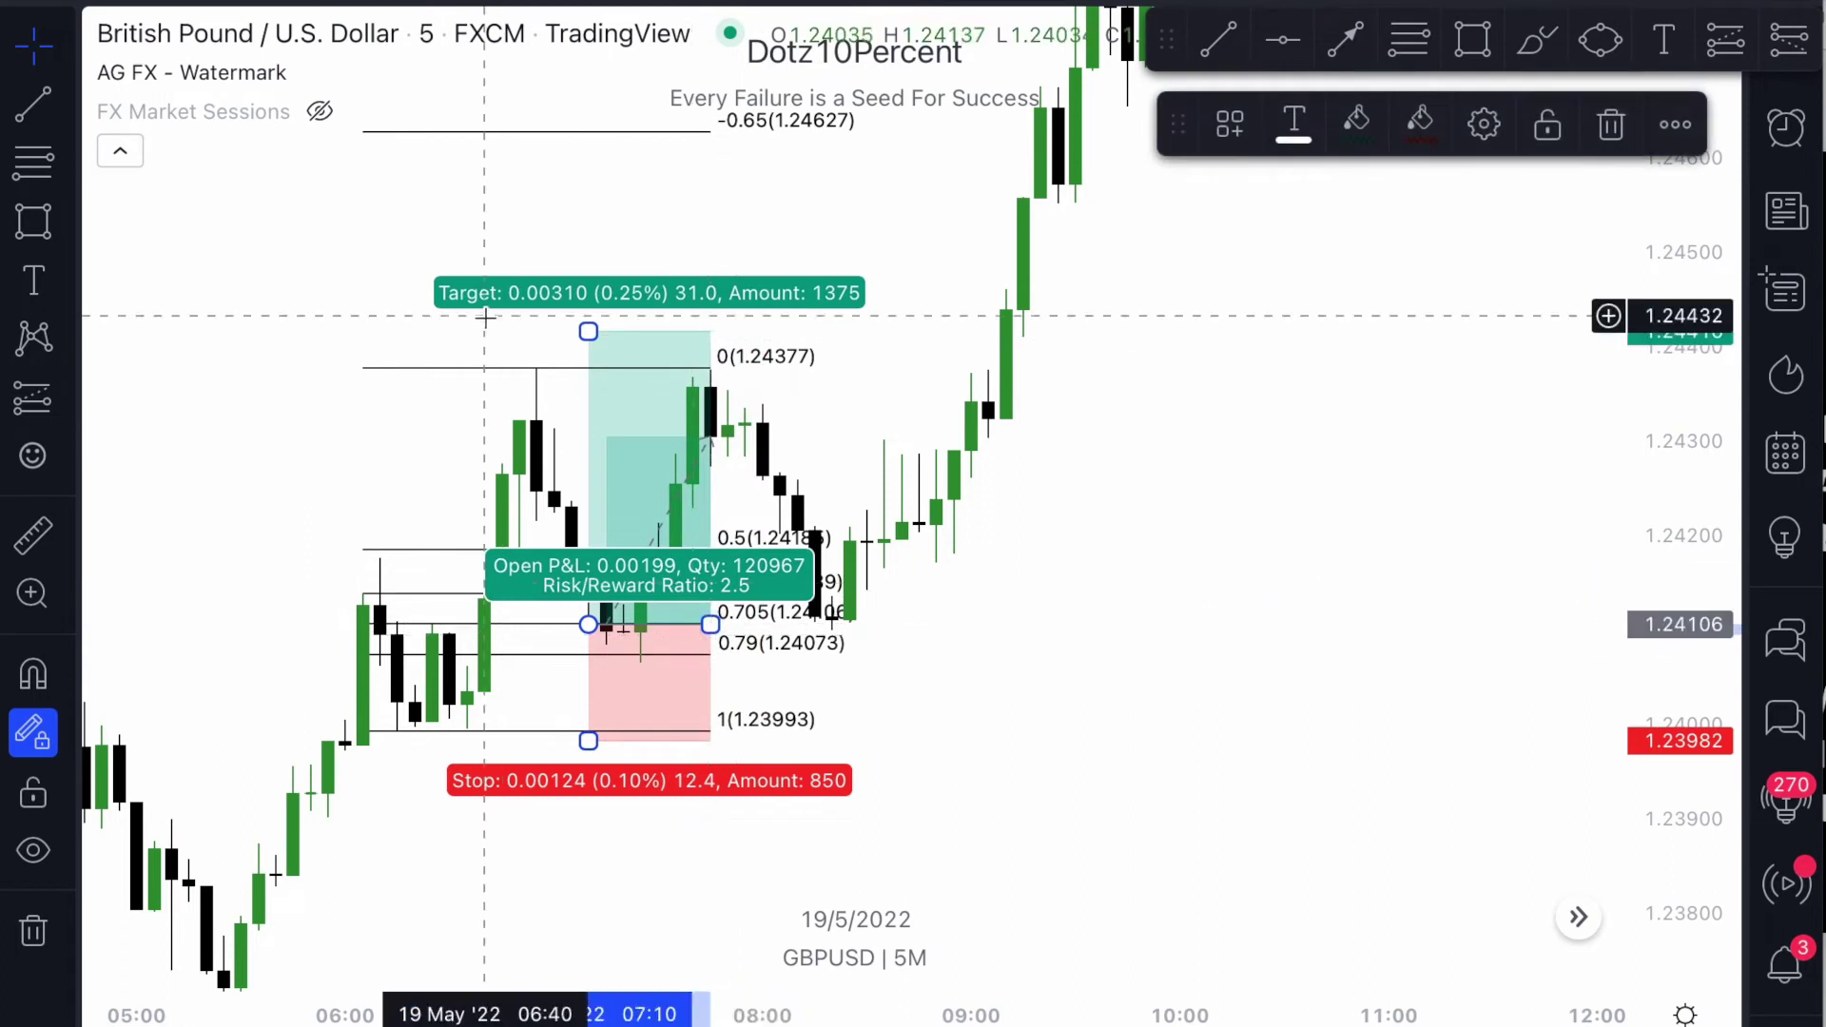
{"action": "left_click_drag", "start_coordinate": [588, 333], "coordinate": [598, 248]}
{"action": "scroll", "coordinate": [1034, 465], "scroll_direction": "up", "scroll_amount": 2}
{"action": "scroll", "coordinate": [1034, 465], "scroll_direction": "up", "scroll_amount": 2}
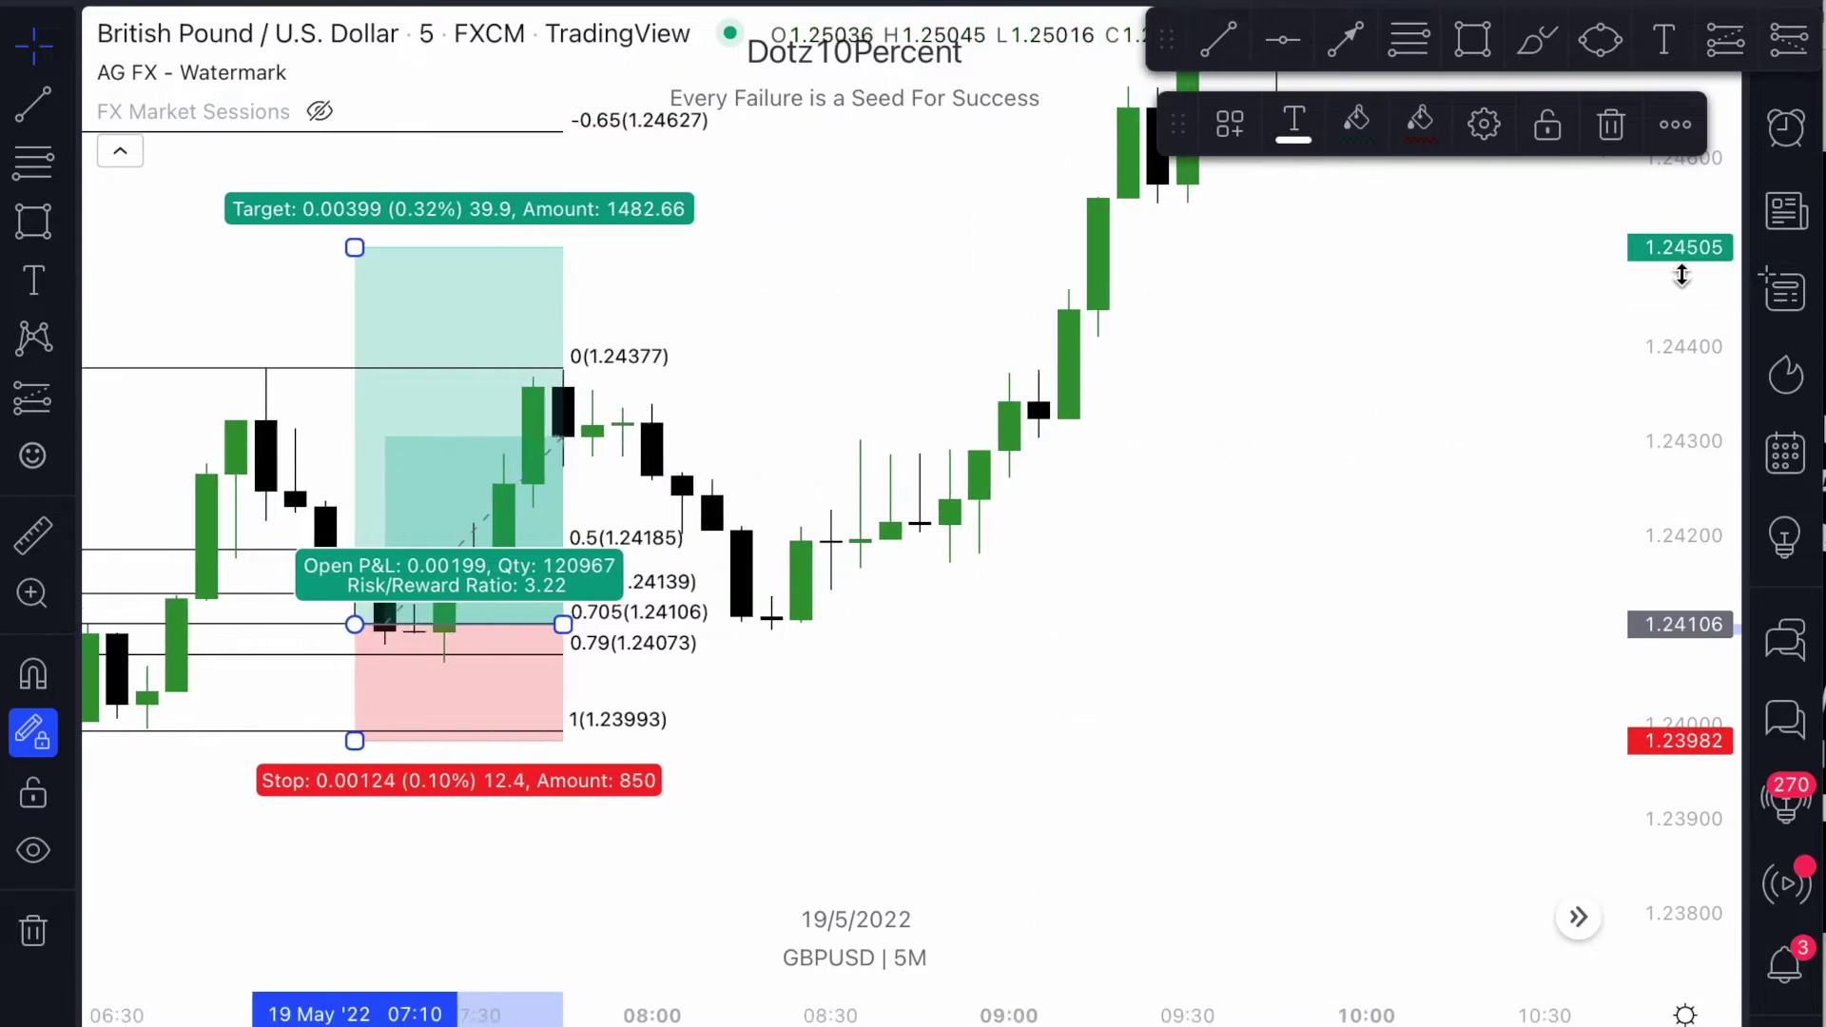
Extend the long position's target to about 1.24866, above the -1 level, and delete the position.
{"action": "left_click_drag", "start_coordinate": [1684, 280], "coordinate": [1683, 400]}
{"action": "scroll", "coordinate": [1297, 632], "scroll_direction": "down", "scroll_amount": 3}
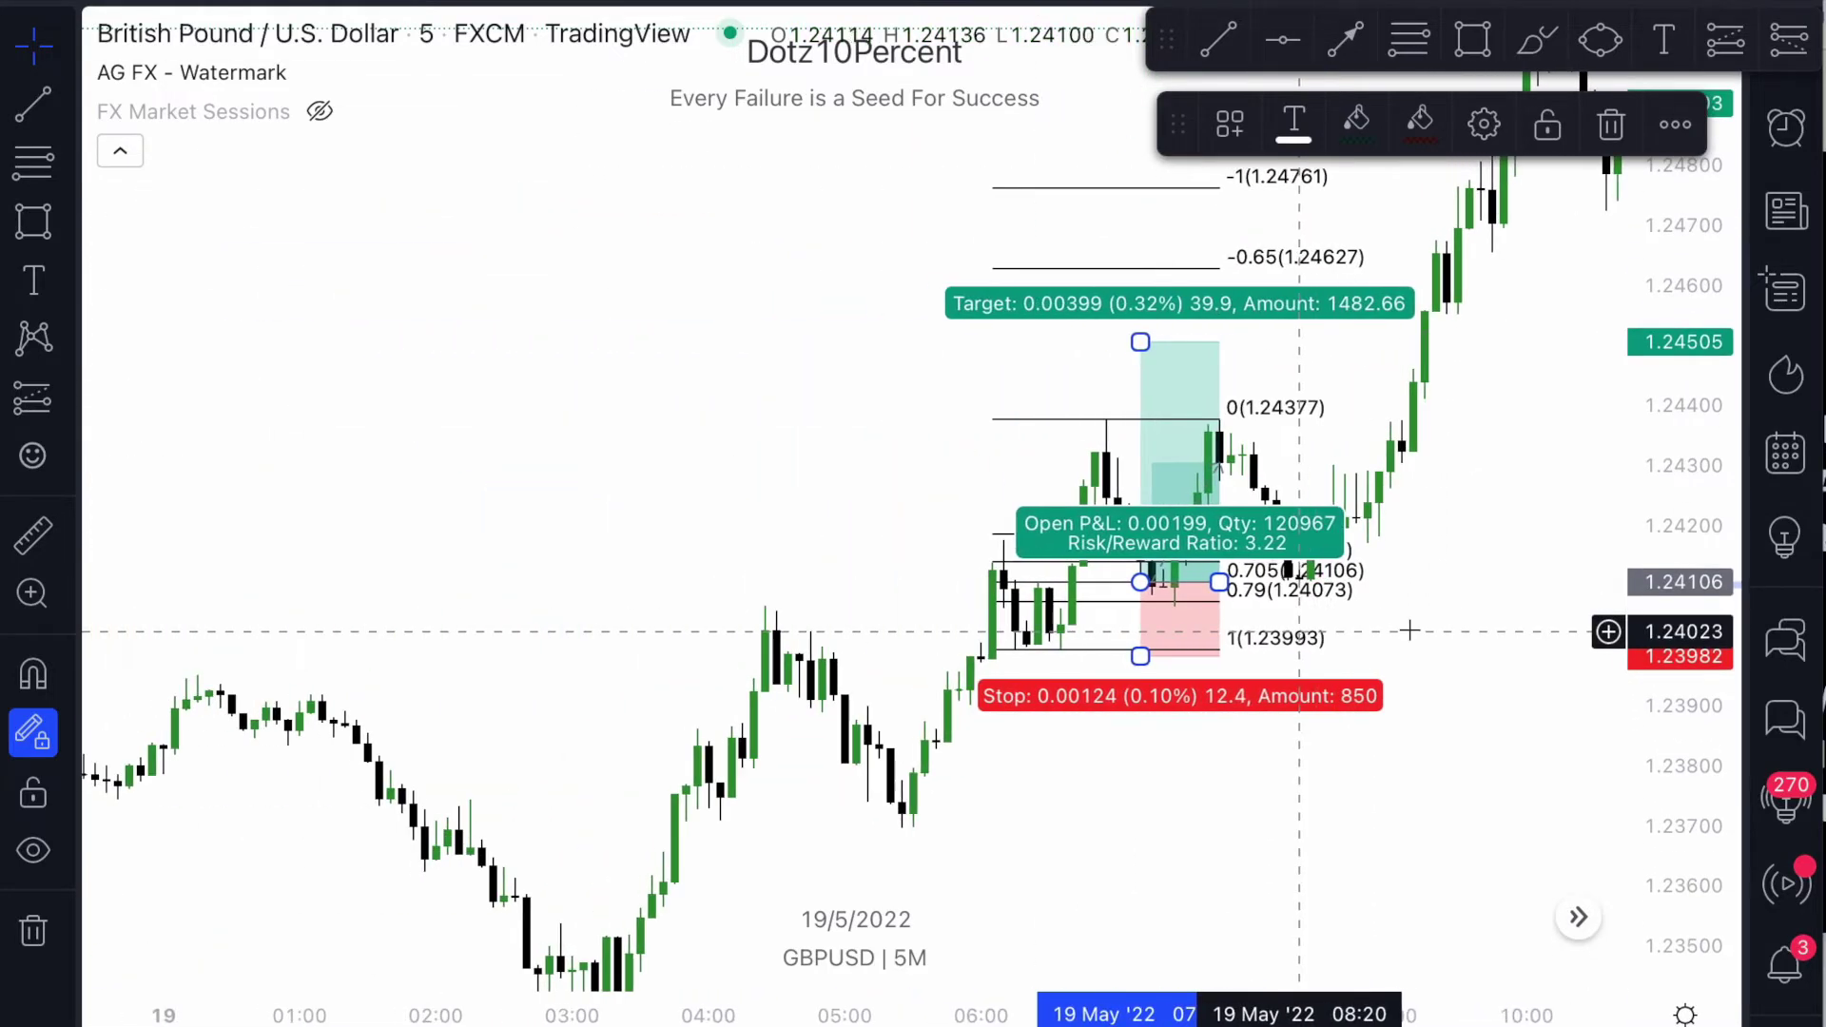
{"action": "left_click_drag", "start_coordinate": [1345, 798], "coordinate": [1246, 926]}
{"action": "scroll", "coordinate": [1246, 925], "scroll_direction": "down", "scroll_amount": 5}
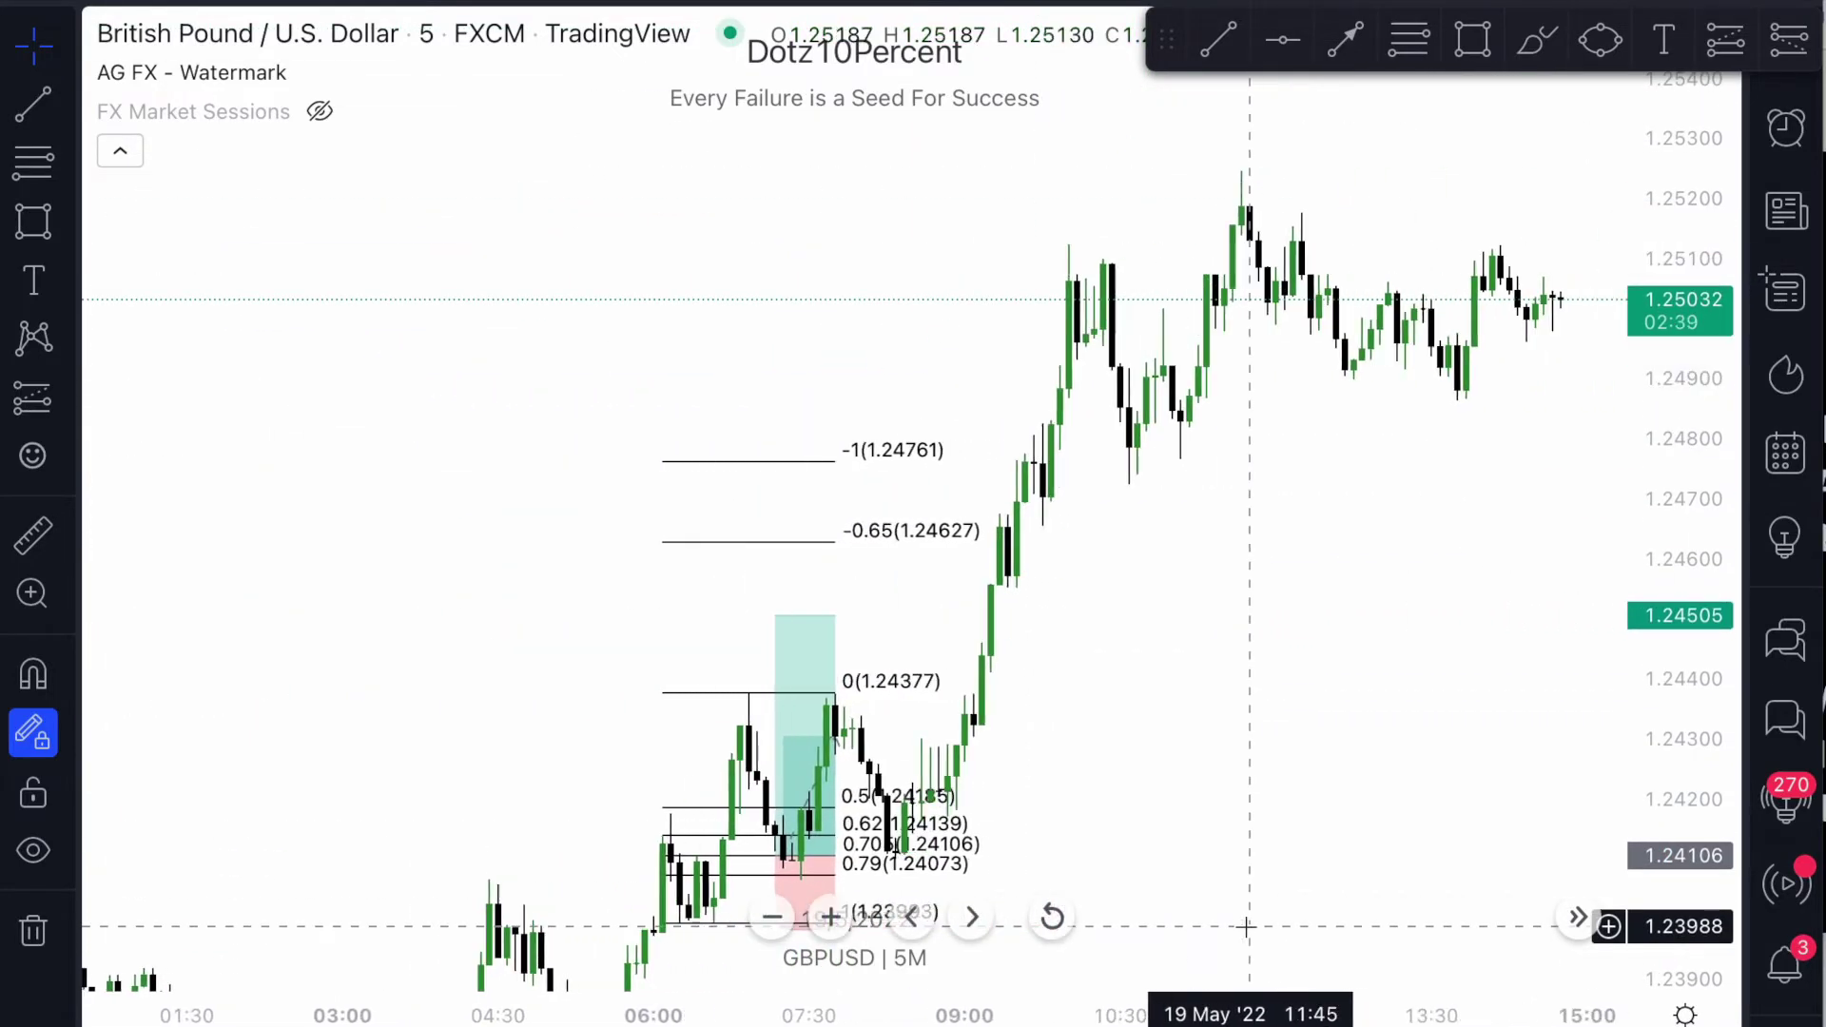
{"action": "left_click", "coordinate": [774, 761]}
{"action": "left_click_drag", "start_coordinate": [771, 620], "coordinate": [755, 401]}
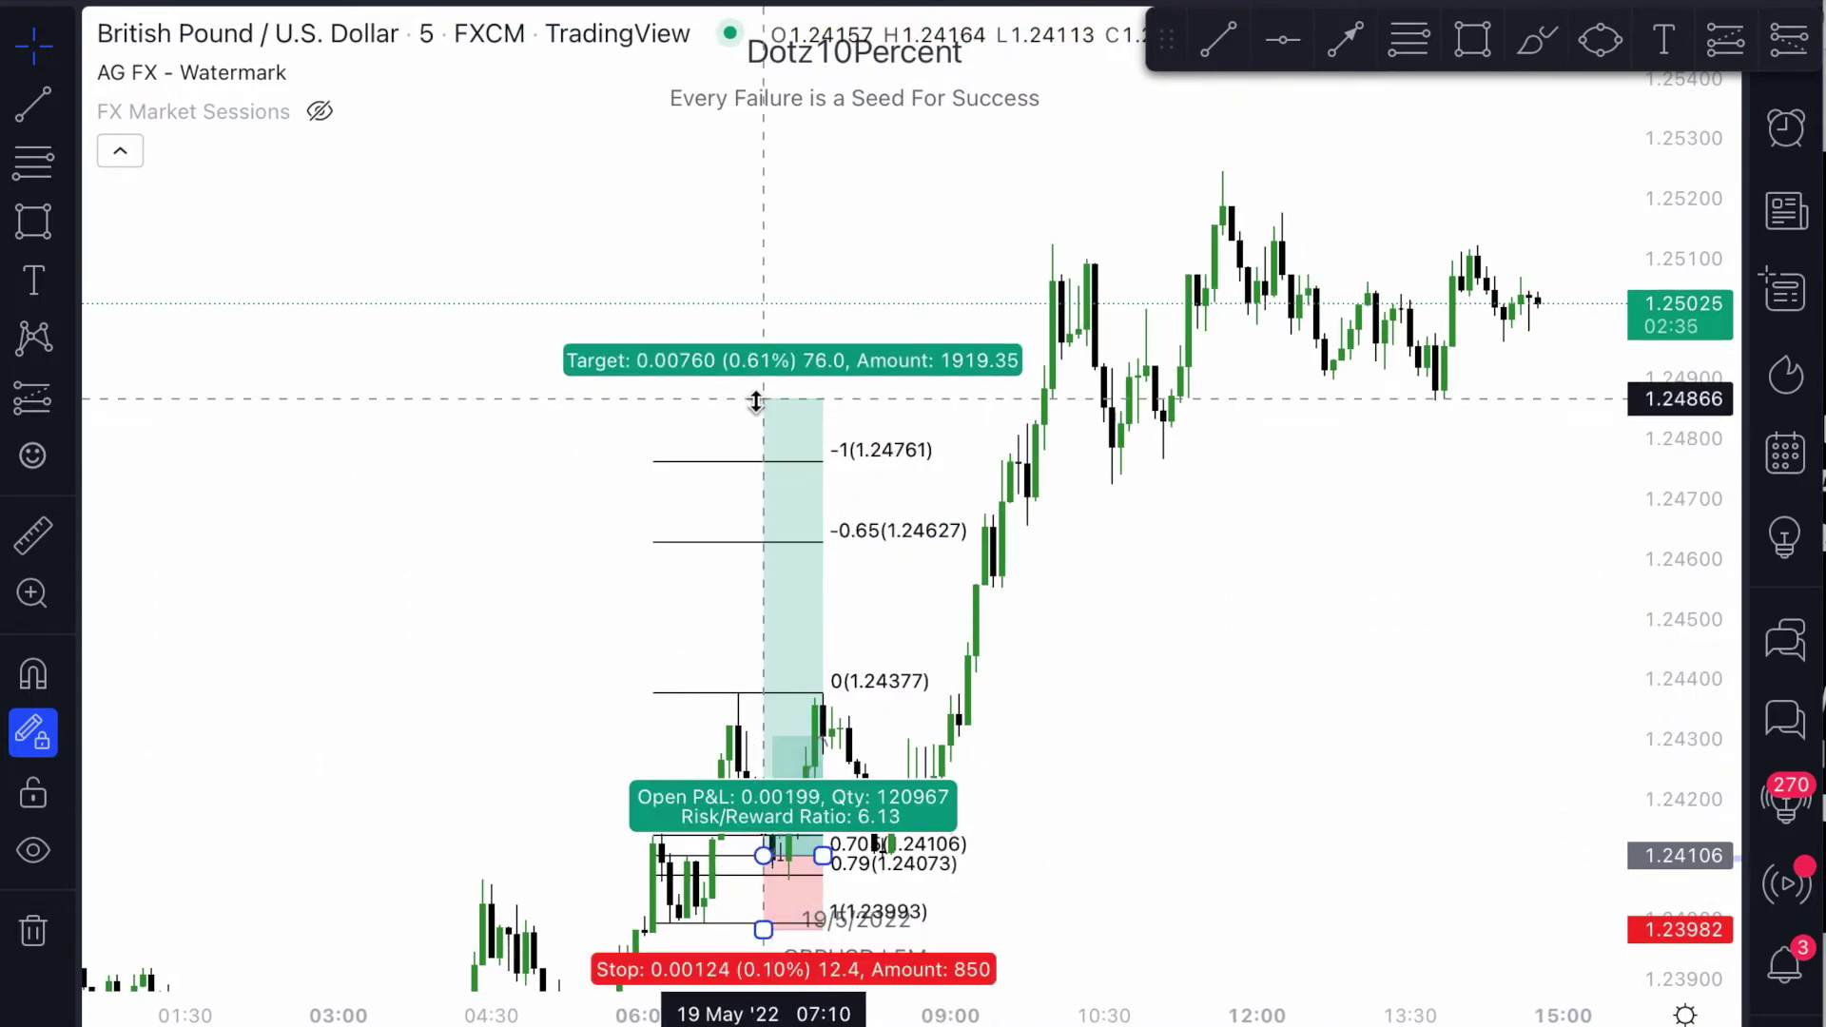
{"action": "left_click_drag", "start_coordinate": [755, 401], "coordinate": [728, 434]}
{"action": "key", "text": "Delete"}
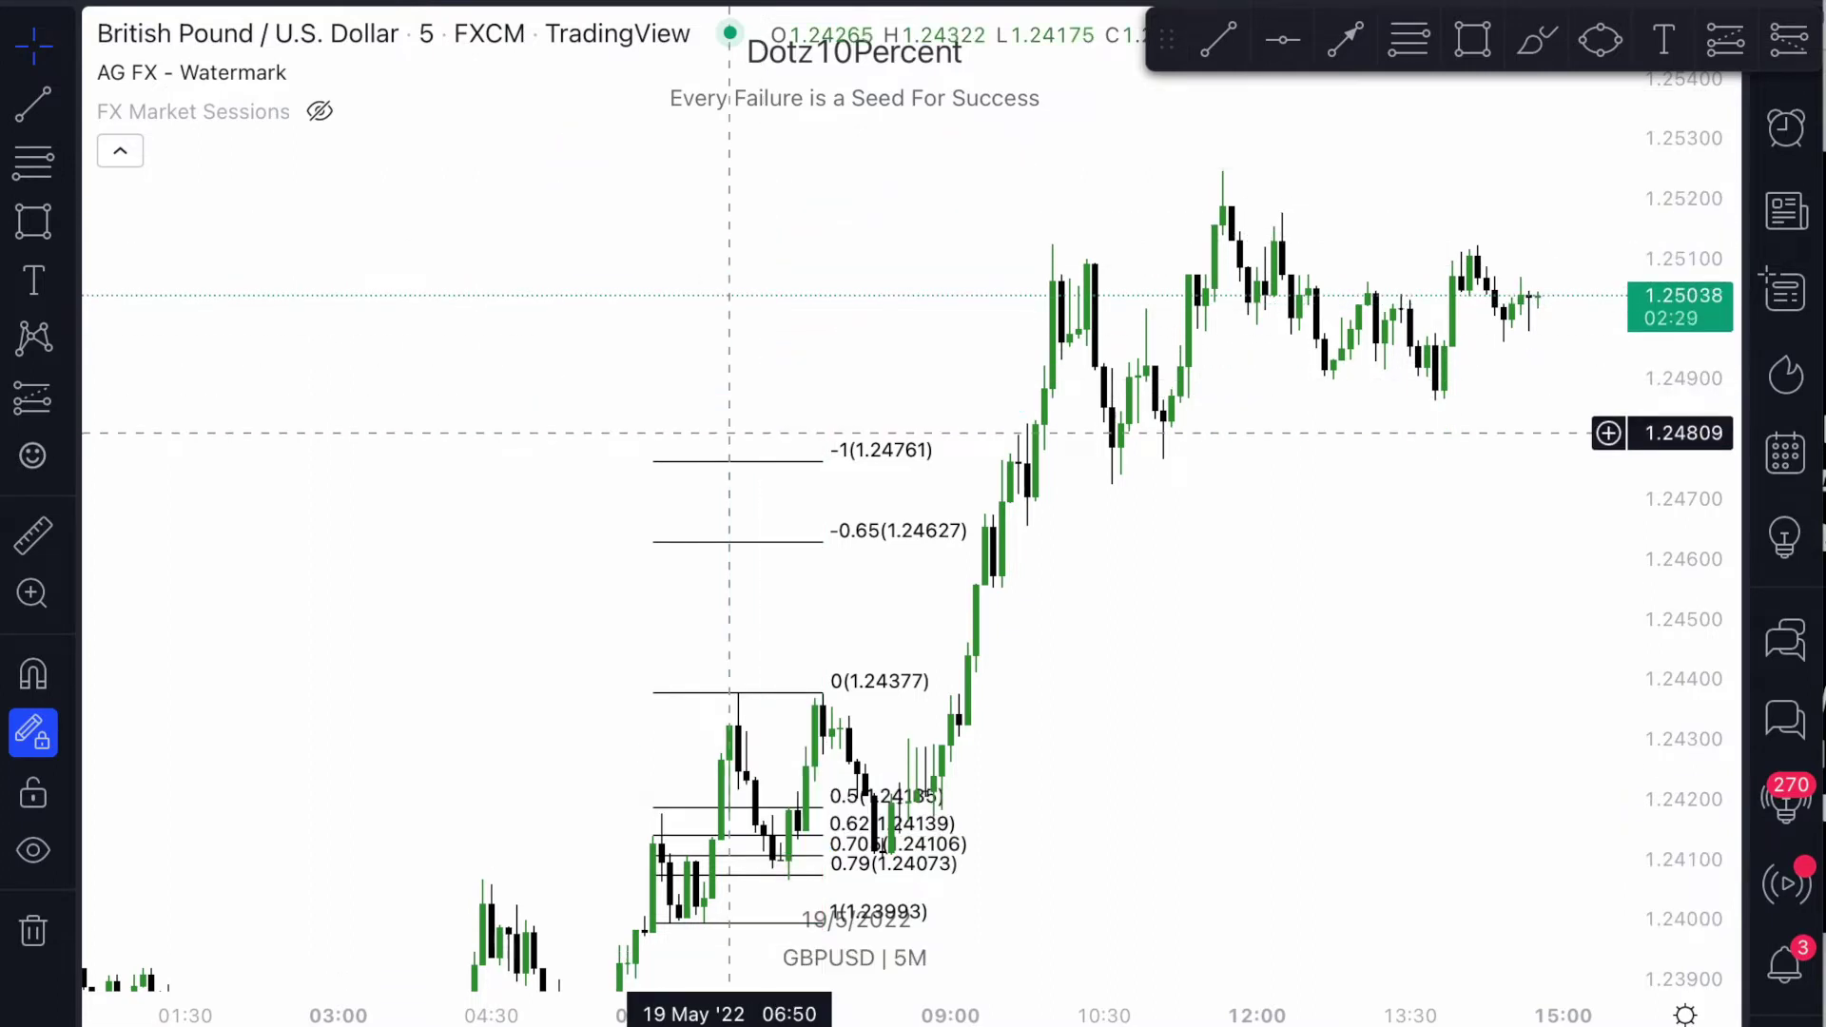
{"action": "scroll", "coordinate": [730, 432], "scroll_direction": "up", "scroll_amount": 5}
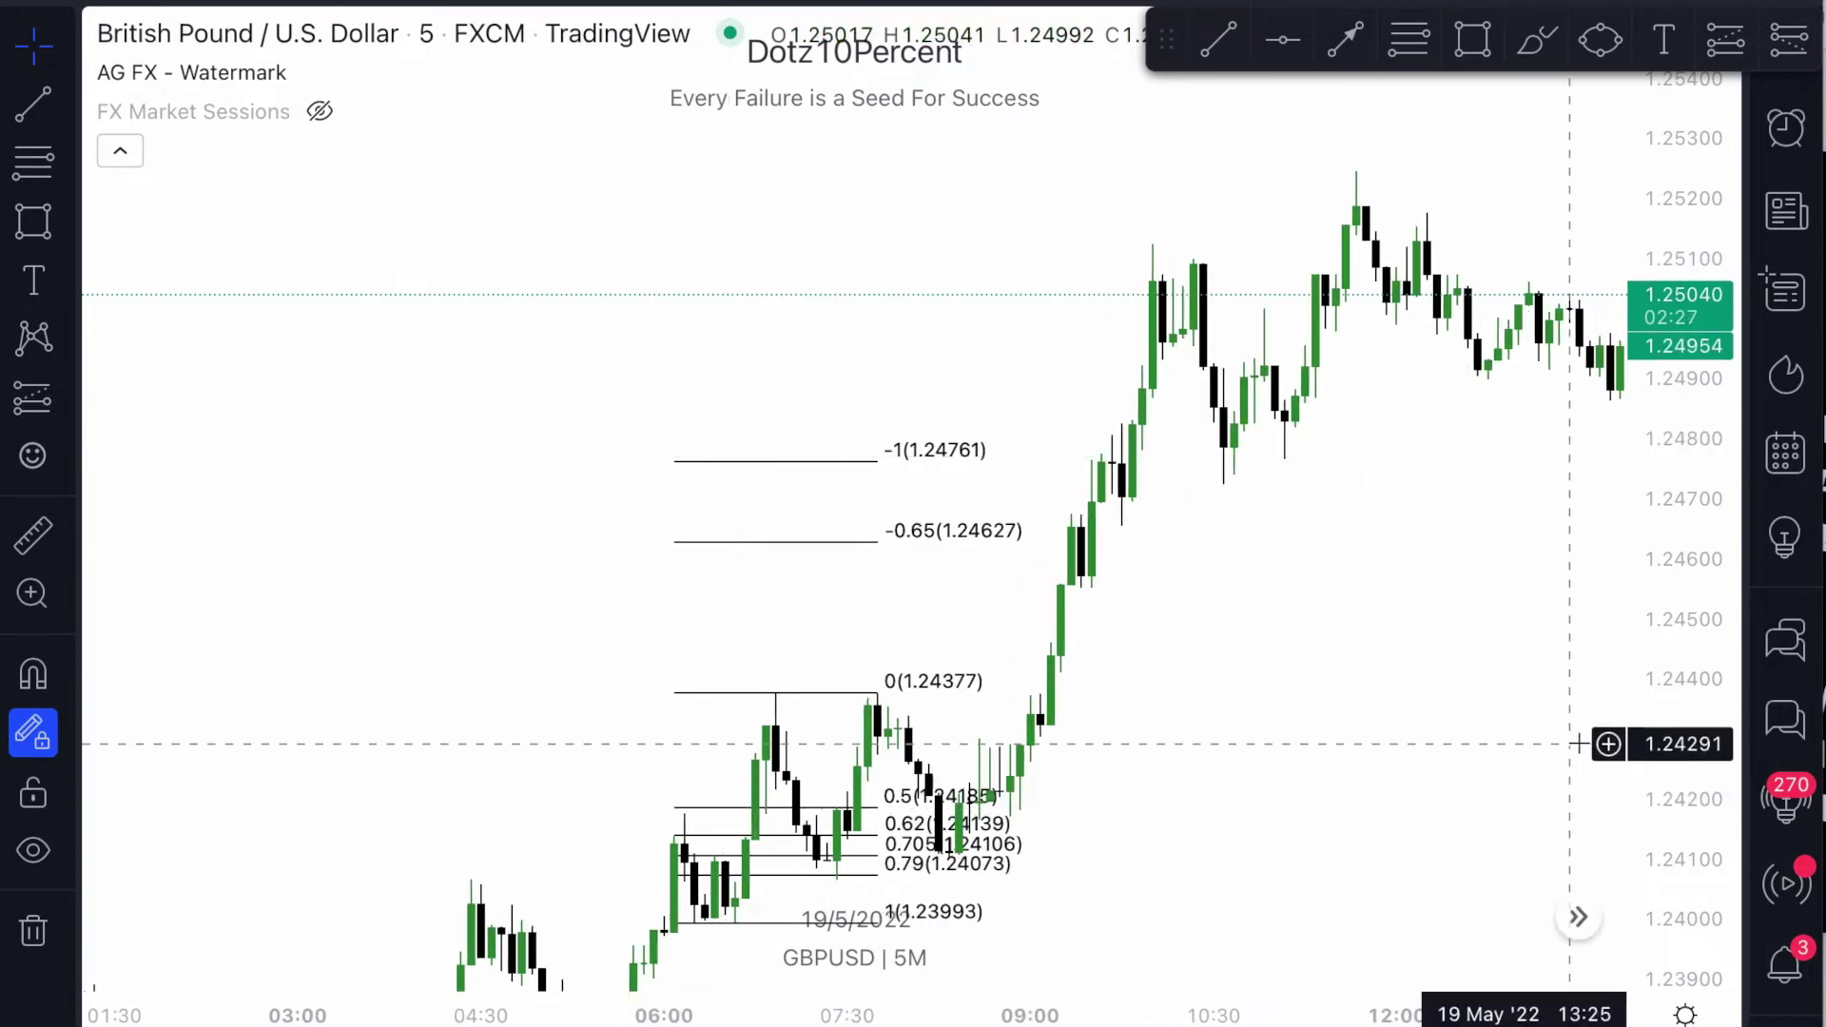
{"action": "left_click_drag", "start_coordinate": [1687, 754], "coordinate": [1686, 725]}
{"action": "left_click_drag", "start_coordinate": [1446, 607], "coordinate": [1435, 318]}
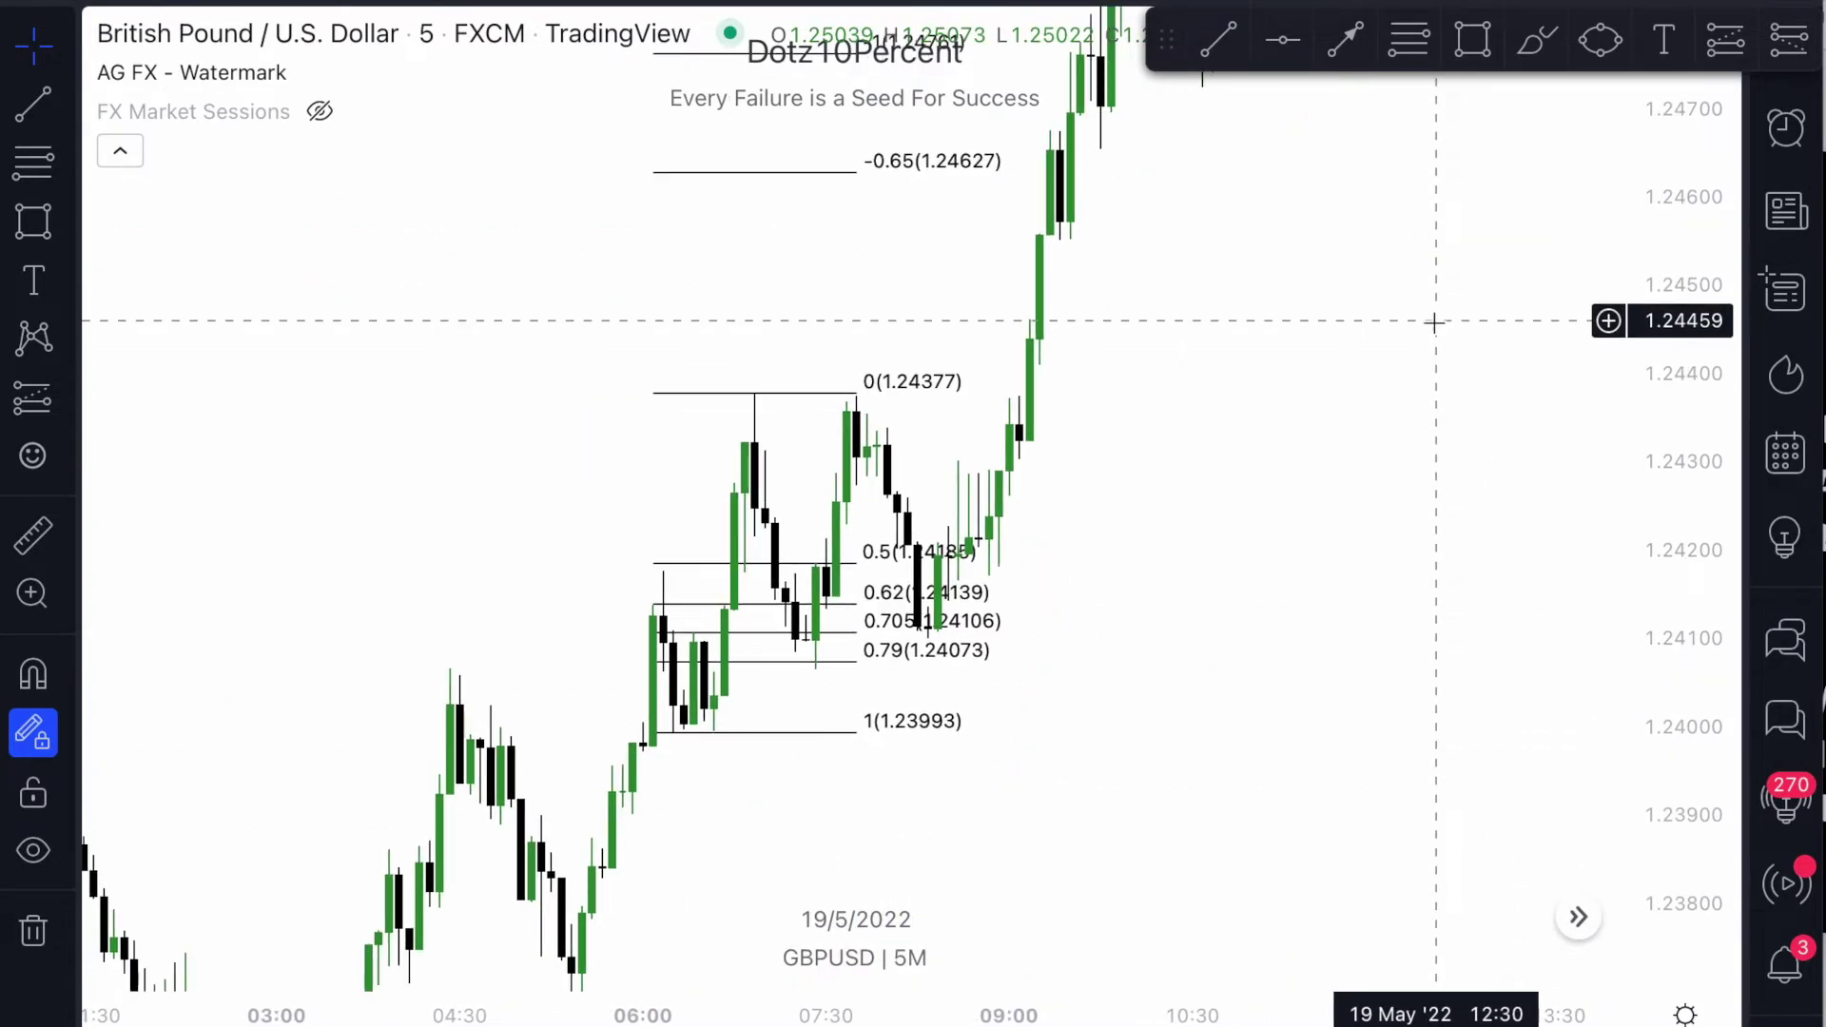
{"action": "scroll", "coordinate": [1434, 322], "scroll_direction": "up", "scroll_amount": 1}
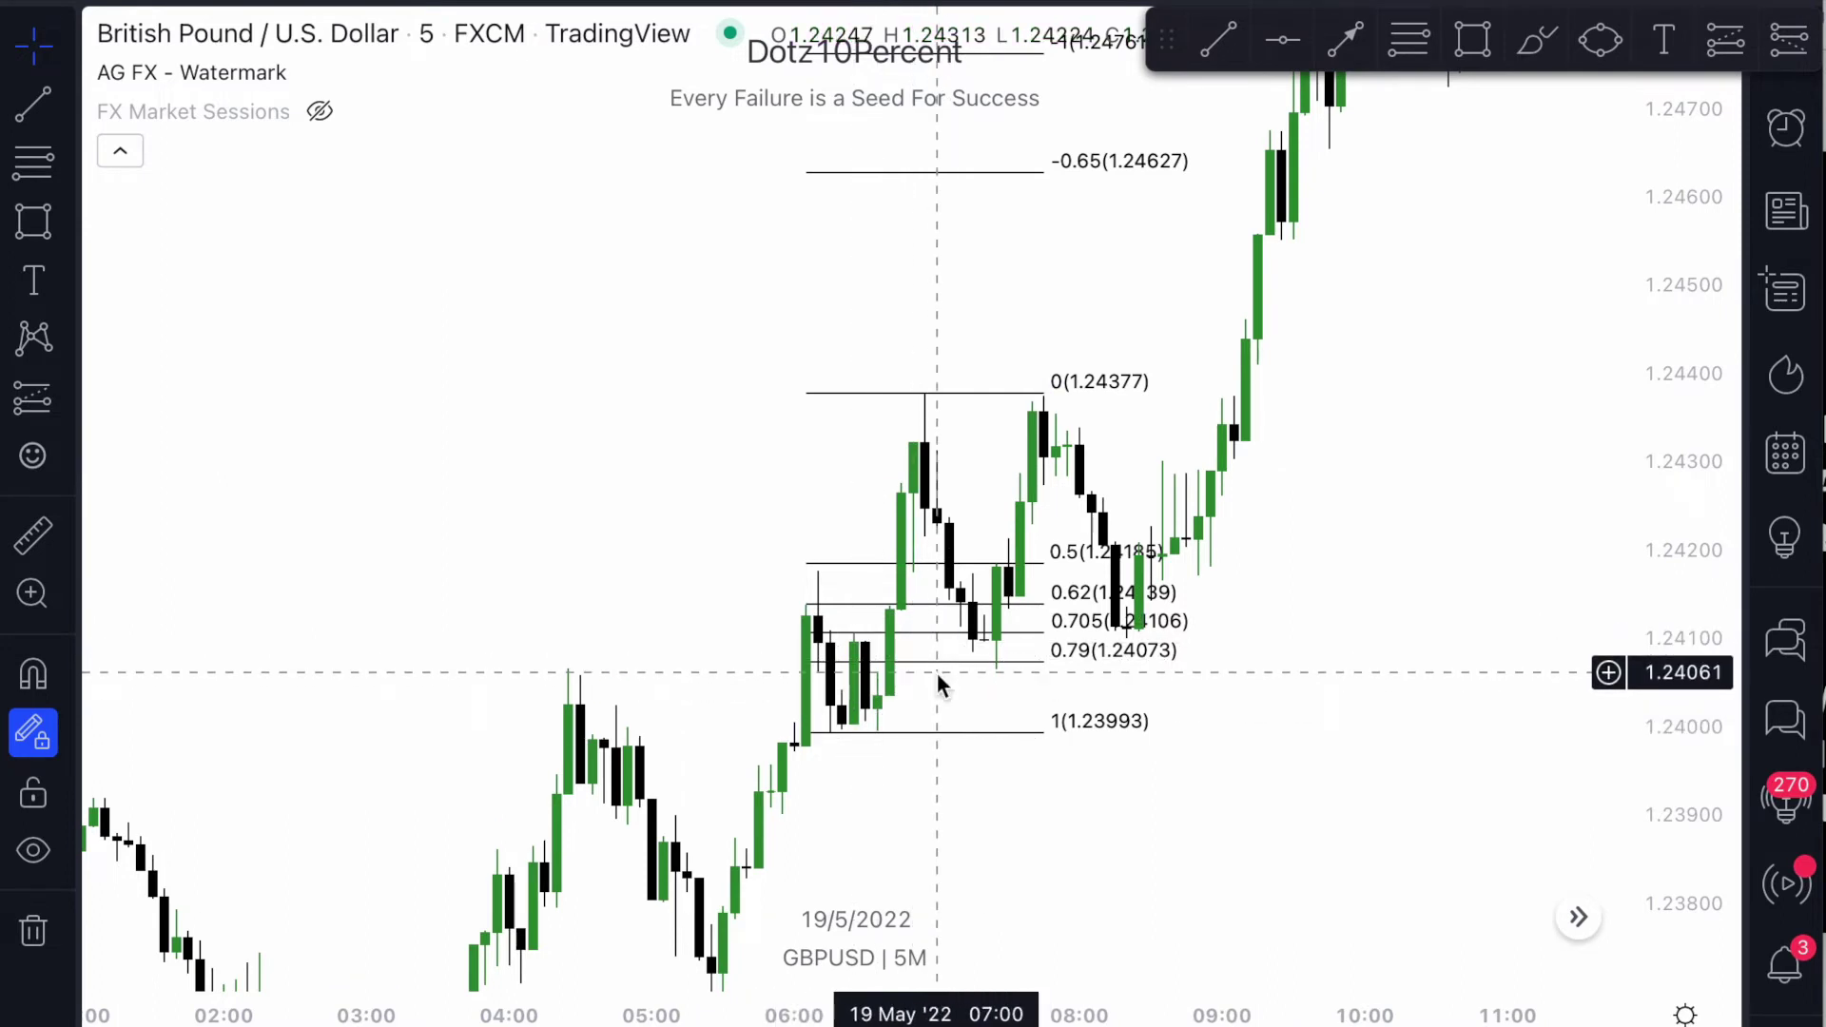
{"action": "scroll", "coordinate": [938, 672], "scroll_direction": "up", "scroll_amount": 3}
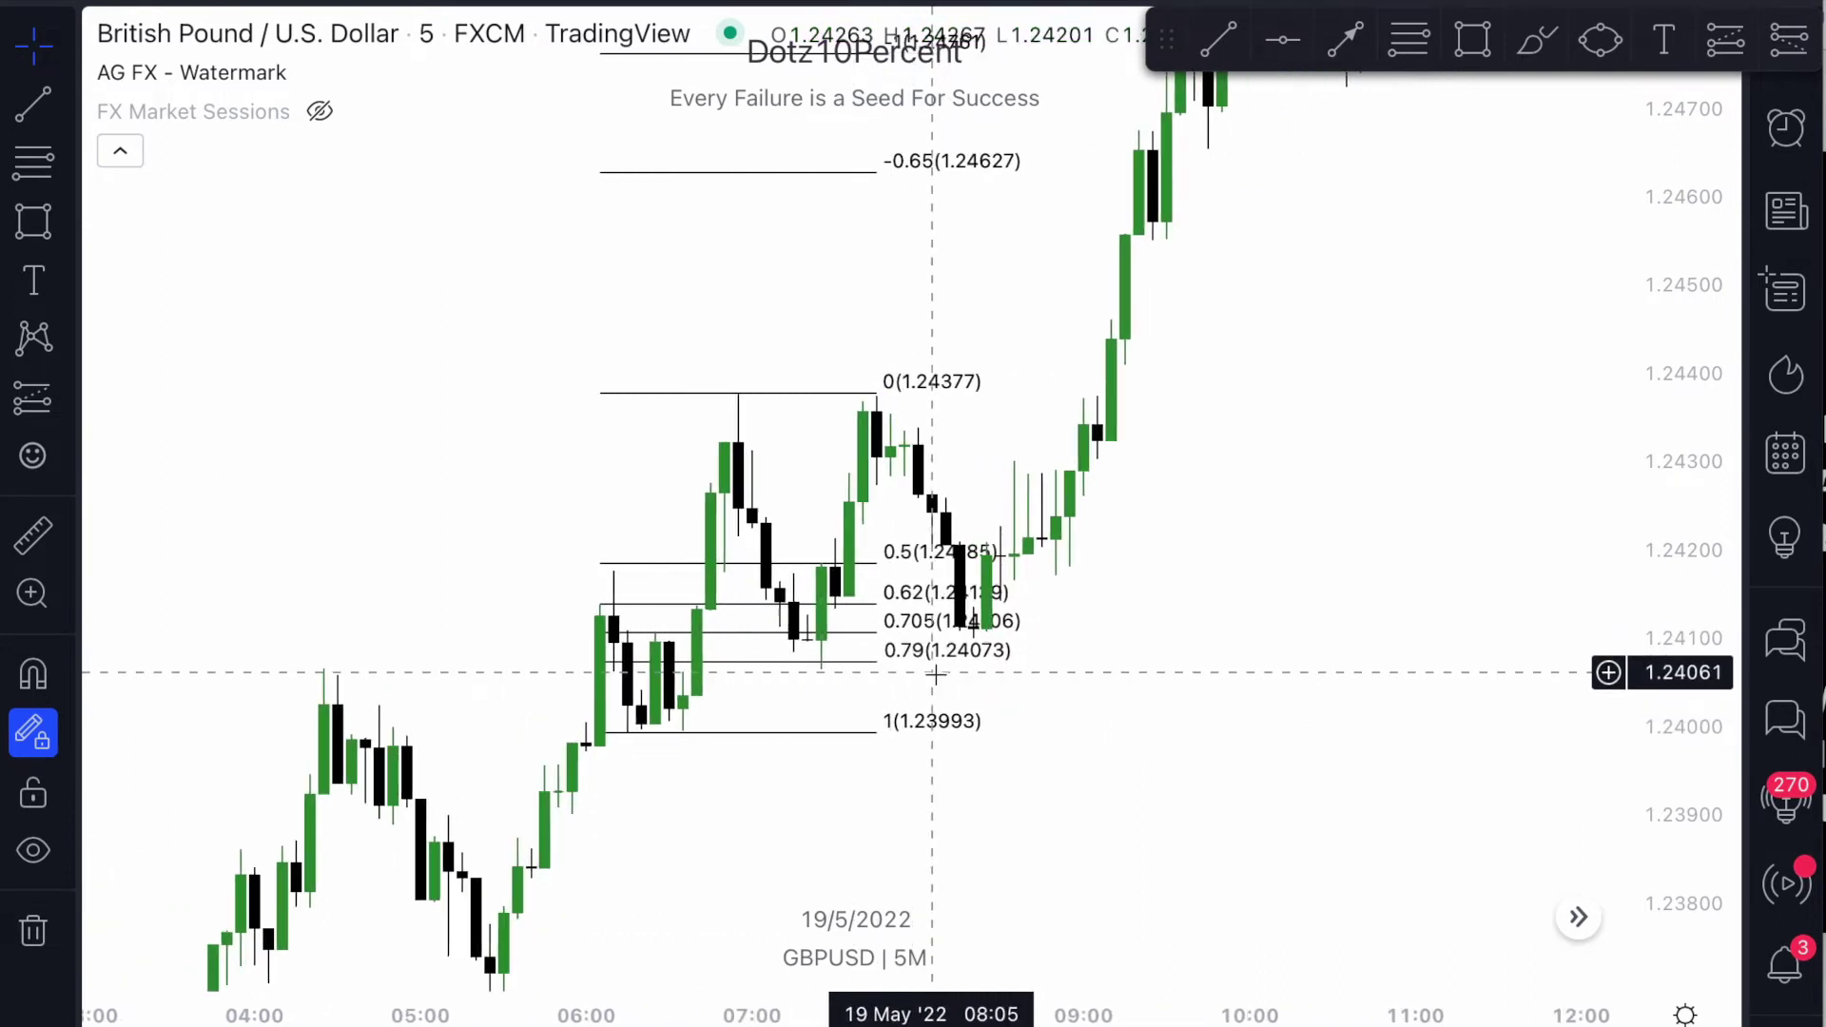
Delete the Fibonacci retracement drawn from the 1.23993 low to 1.24377.
{"action": "scroll", "coordinate": [936, 673], "scroll_direction": "right", "scroll_amount": 3}
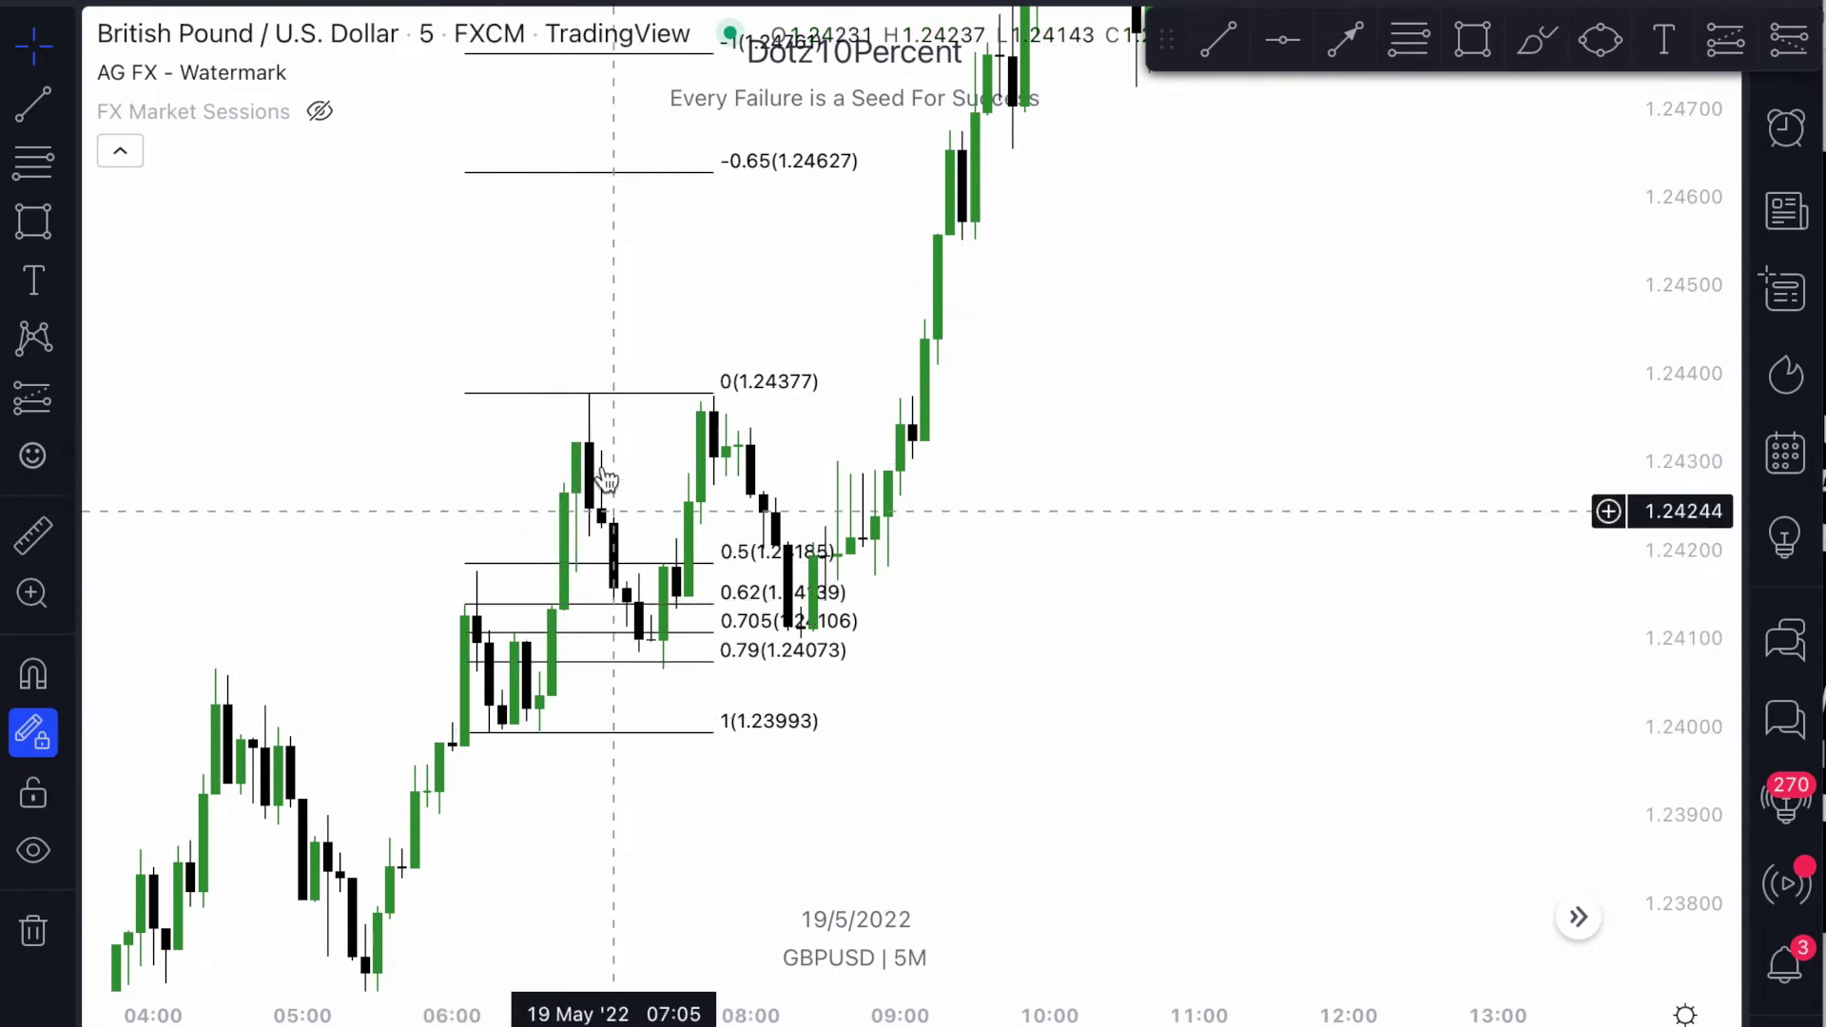
{"action": "left_click", "coordinate": [597, 611]}
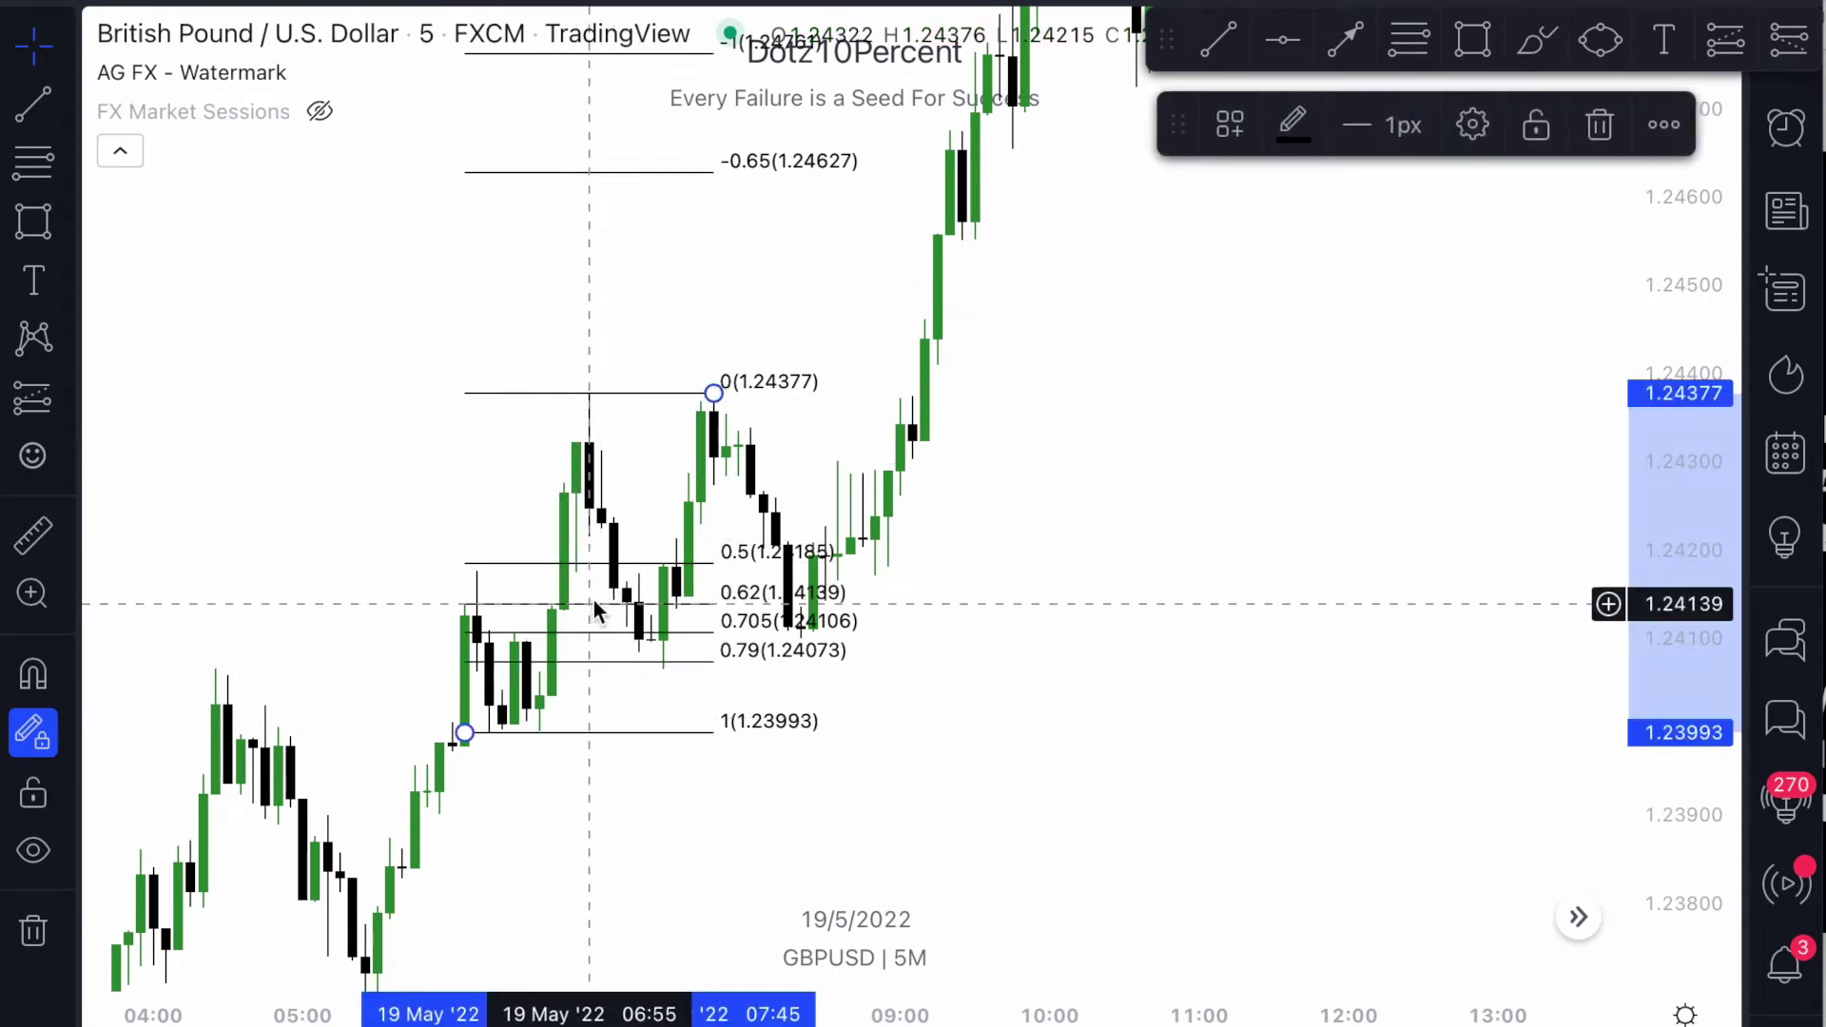
{"action": "key", "text": "Delete"}
{"action": "scroll", "coordinate": [551, 554], "scroll_direction": "right", "scroll_amount": 2}
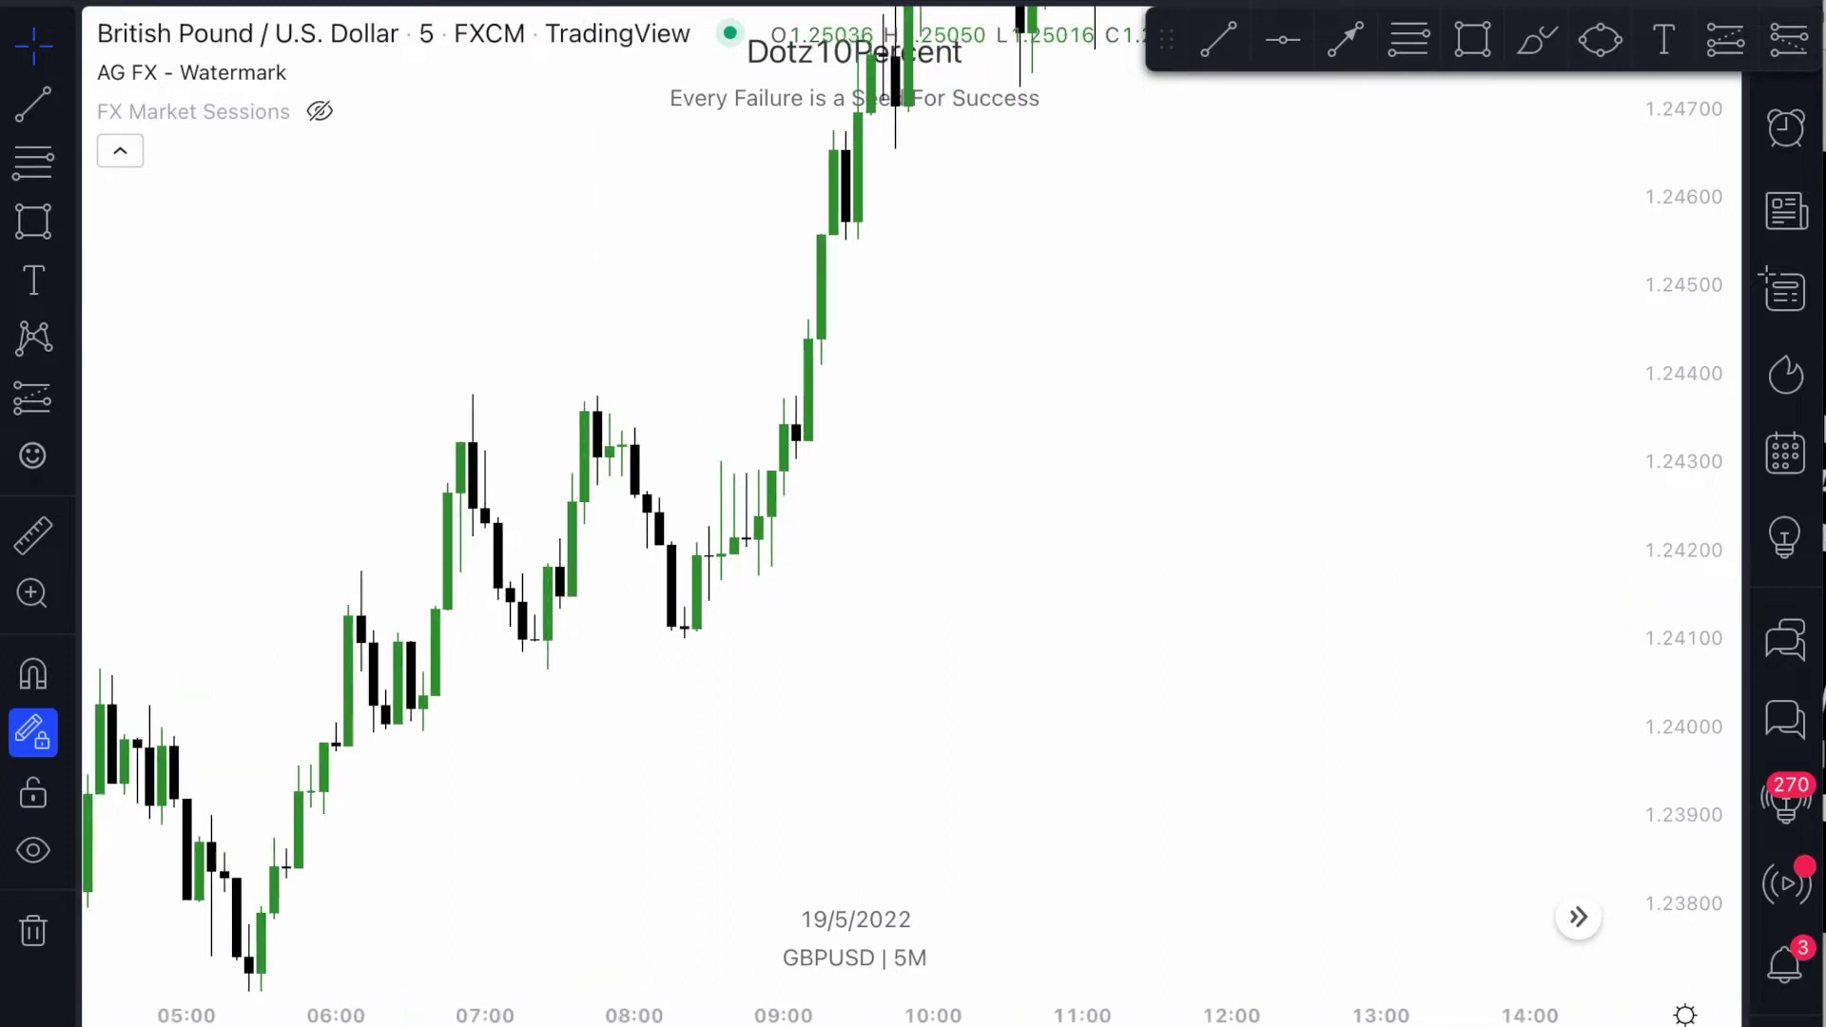
Try a Fibonacci retracement from the pullback low at 1.24061 to 1.24376, shift its lower anchor to 1.24063, and delete it.
{"action": "left_click", "coordinate": [21, 161]}
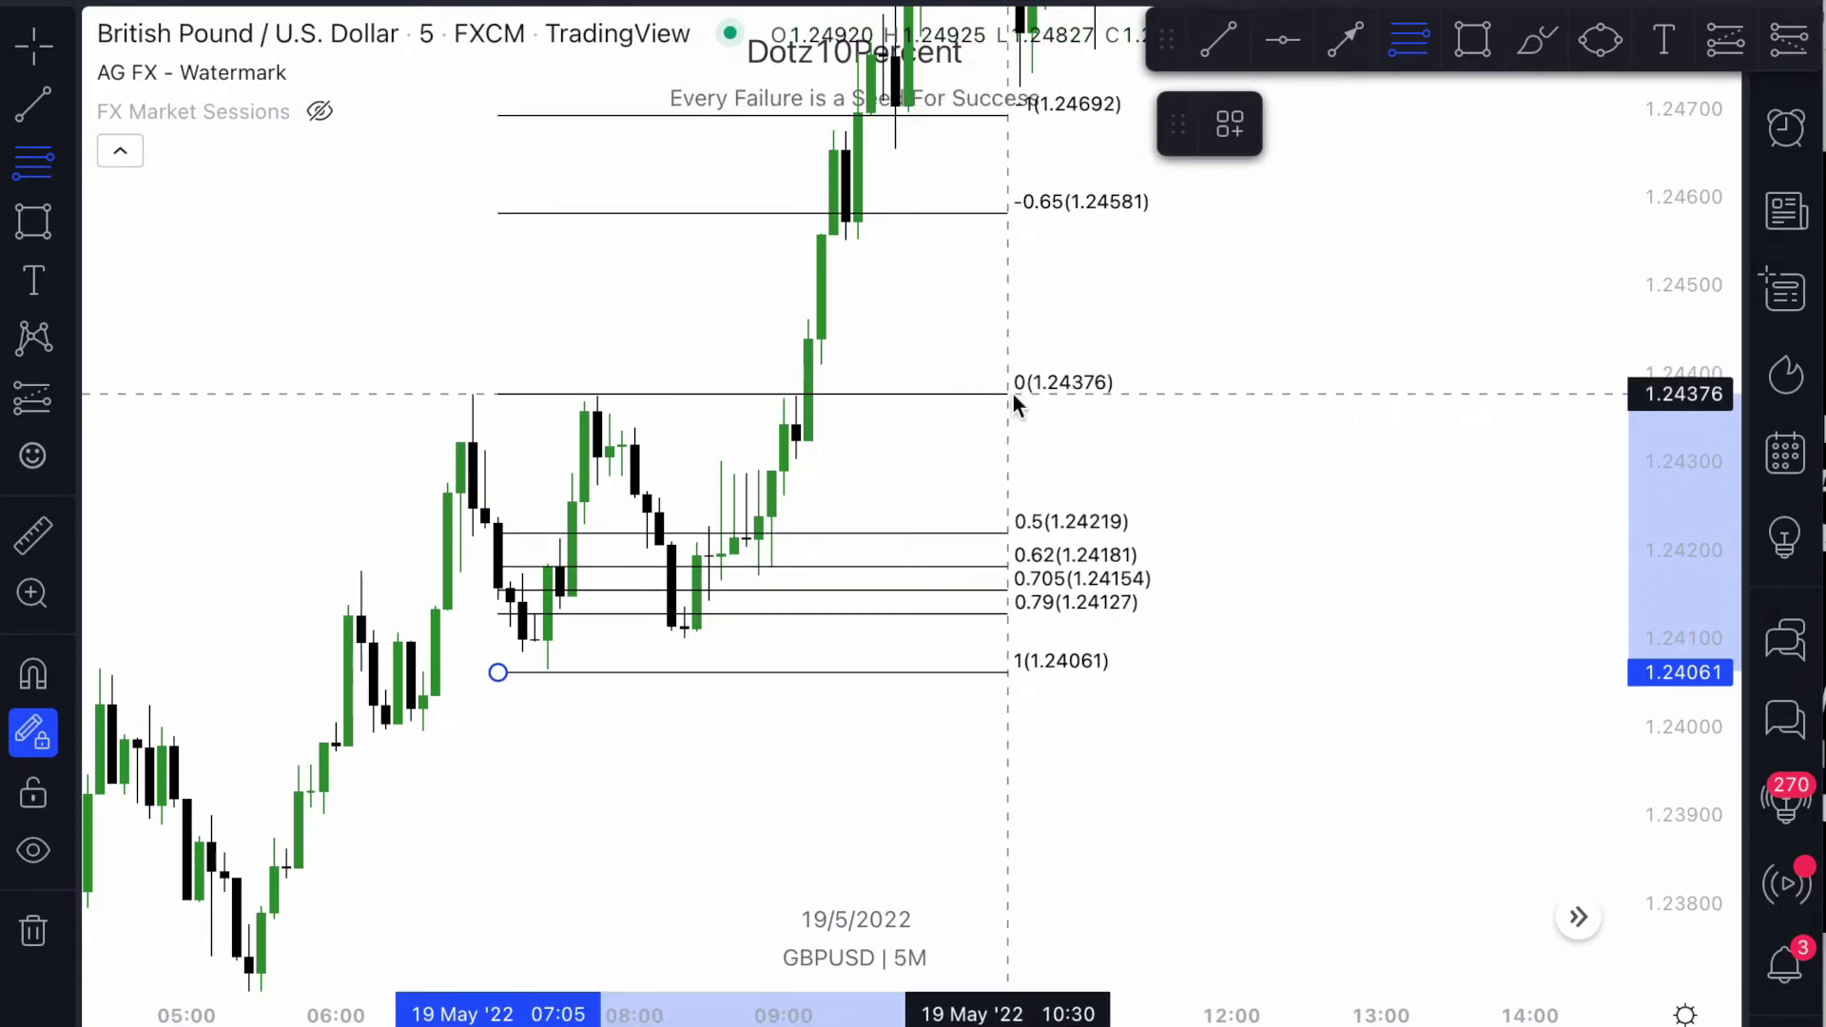
{"action": "left_click", "coordinate": [1012, 393]}
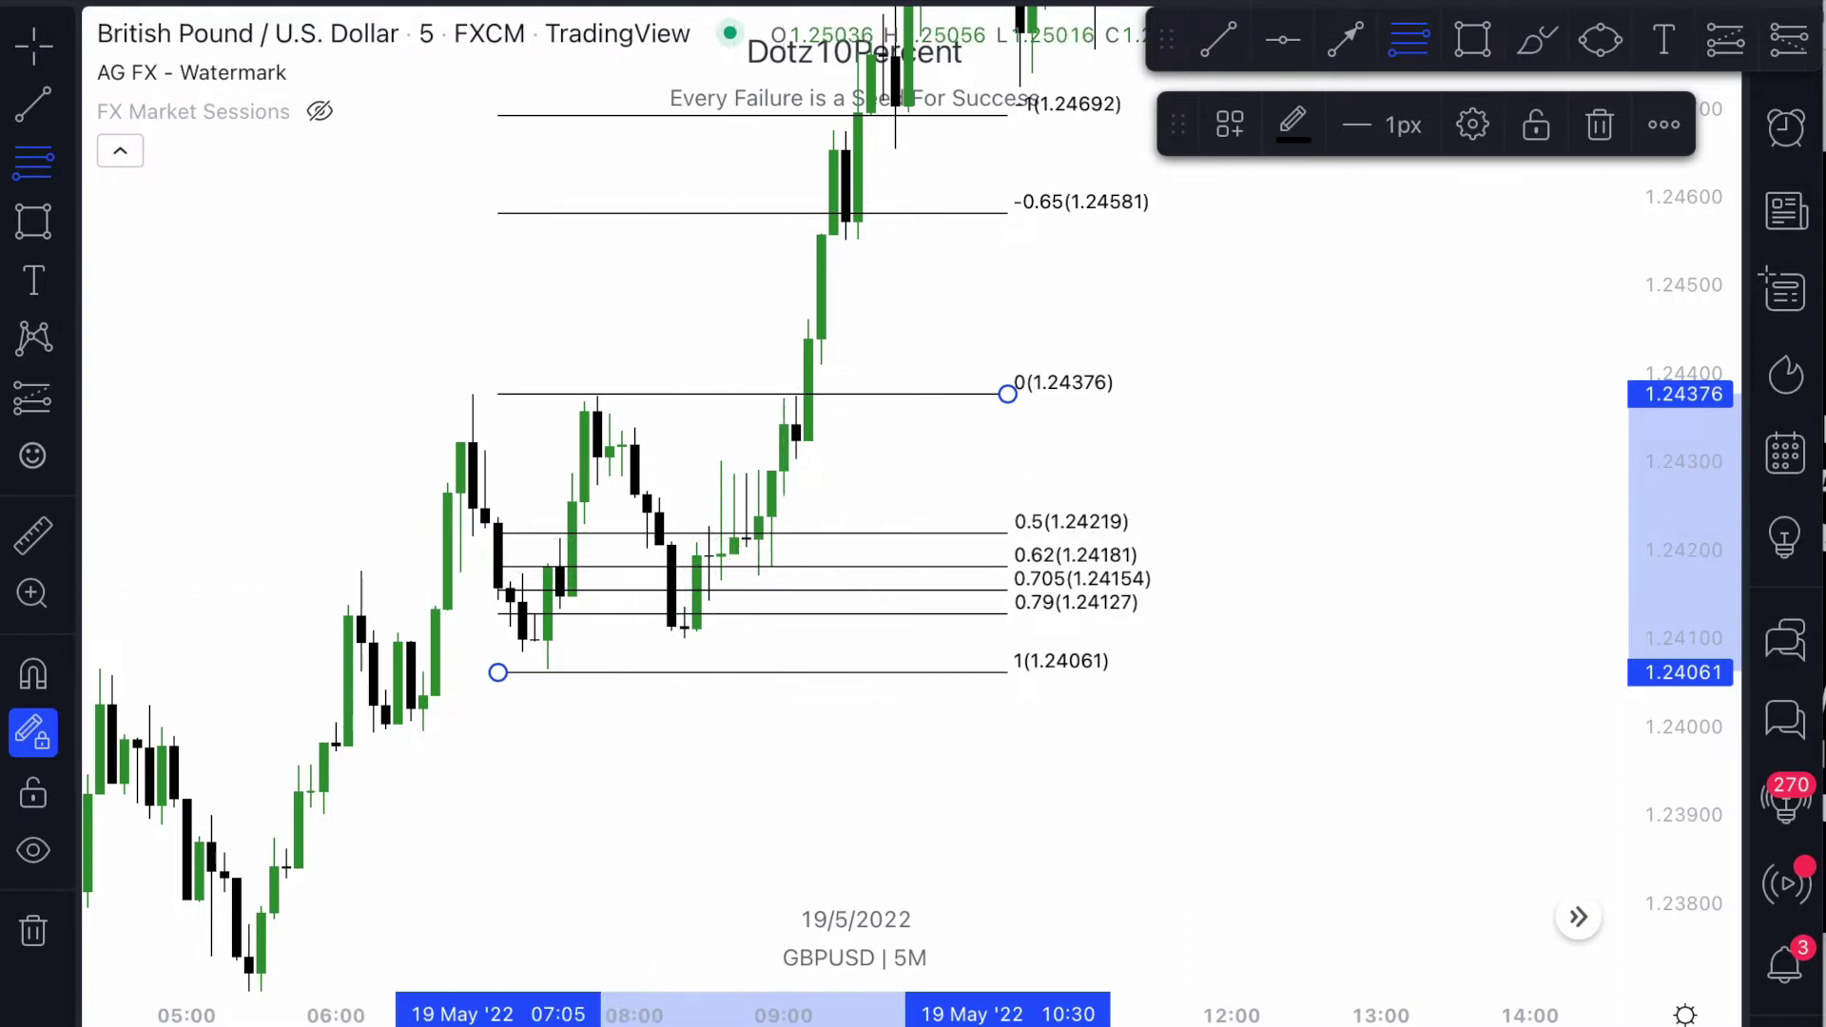
{"action": "left_click", "coordinate": [27, 41]}
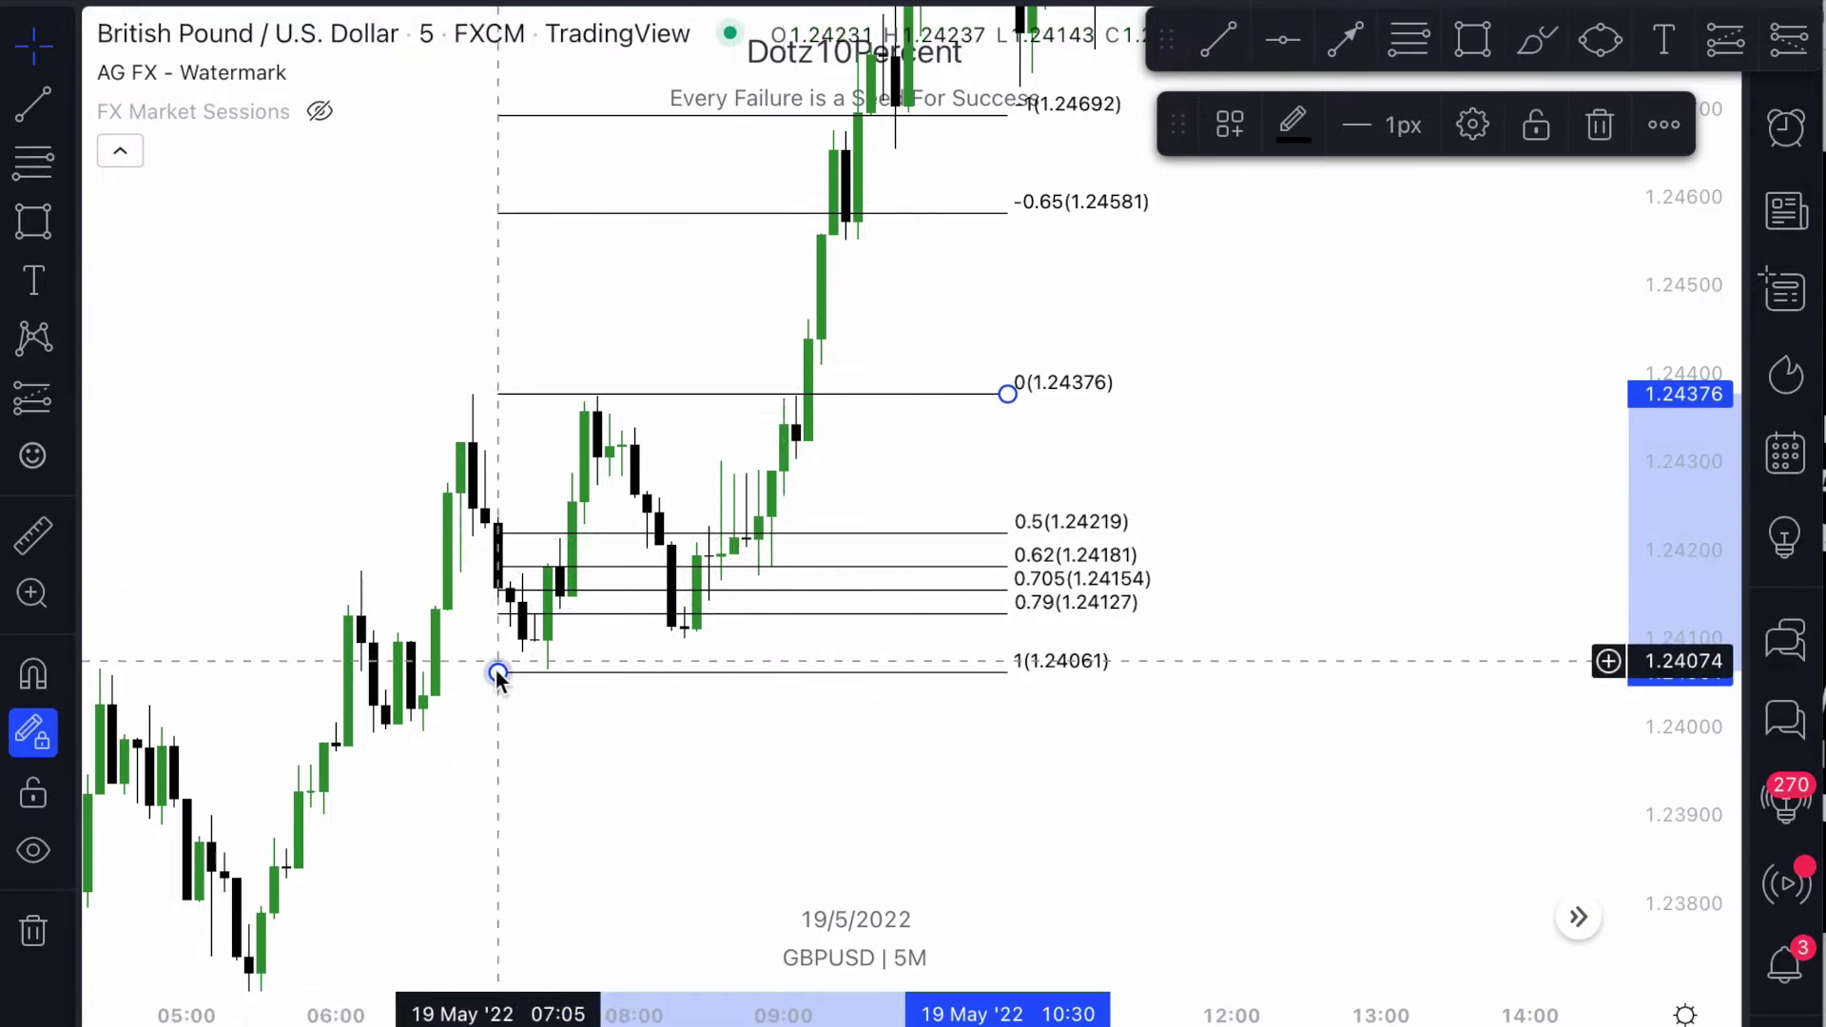
{"action": "mouse_move", "coordinate": [497, 672]}
{"action": "left_mouse_down"}
{"action": "mouse_move", "coordinate": [492, 656]}
{"action": "mouse_move", "coordinate": [485, 671]}
{"action": "left_mouse_up"}
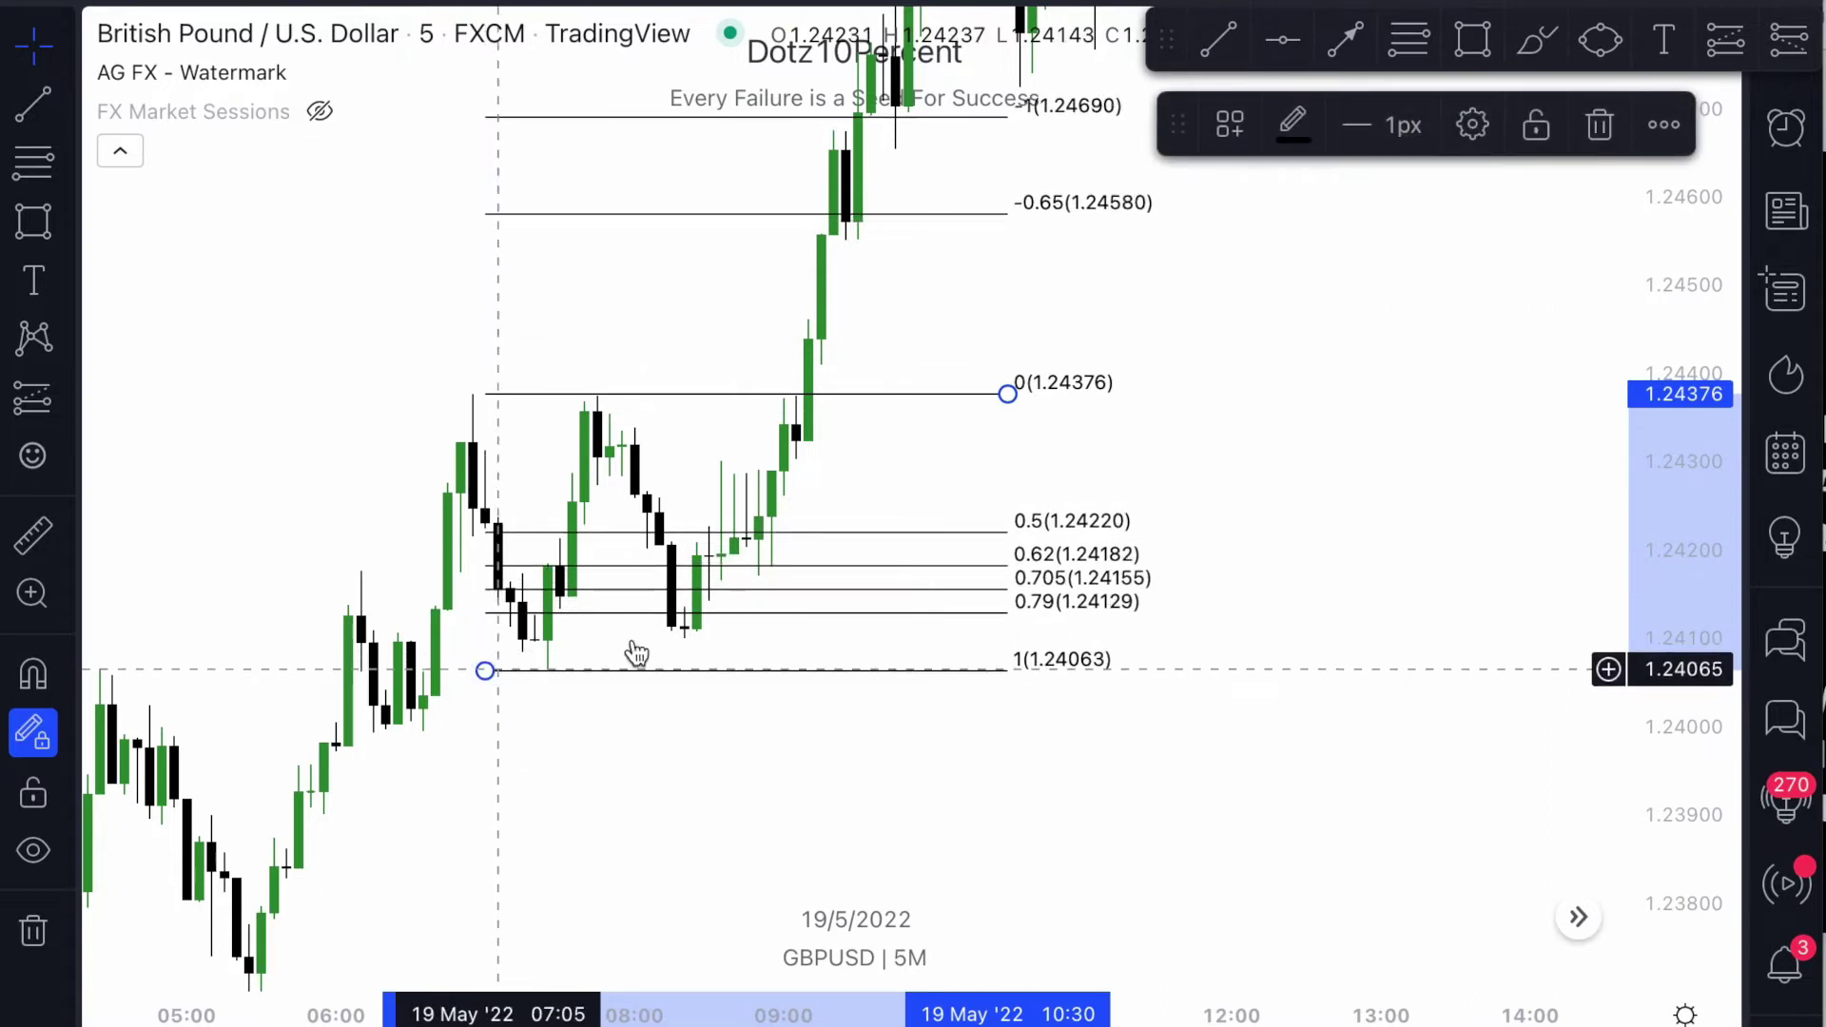
{"action": "key", "text": "Delete"}
Draw a Fibonacci retracement from 1.23993 at the 06:00 candle up to 1.24376 at 08:15.
{"action": "scroll", "coordinate": [873, 647], "scroll_direction": "down", "scroll_amount": 4}
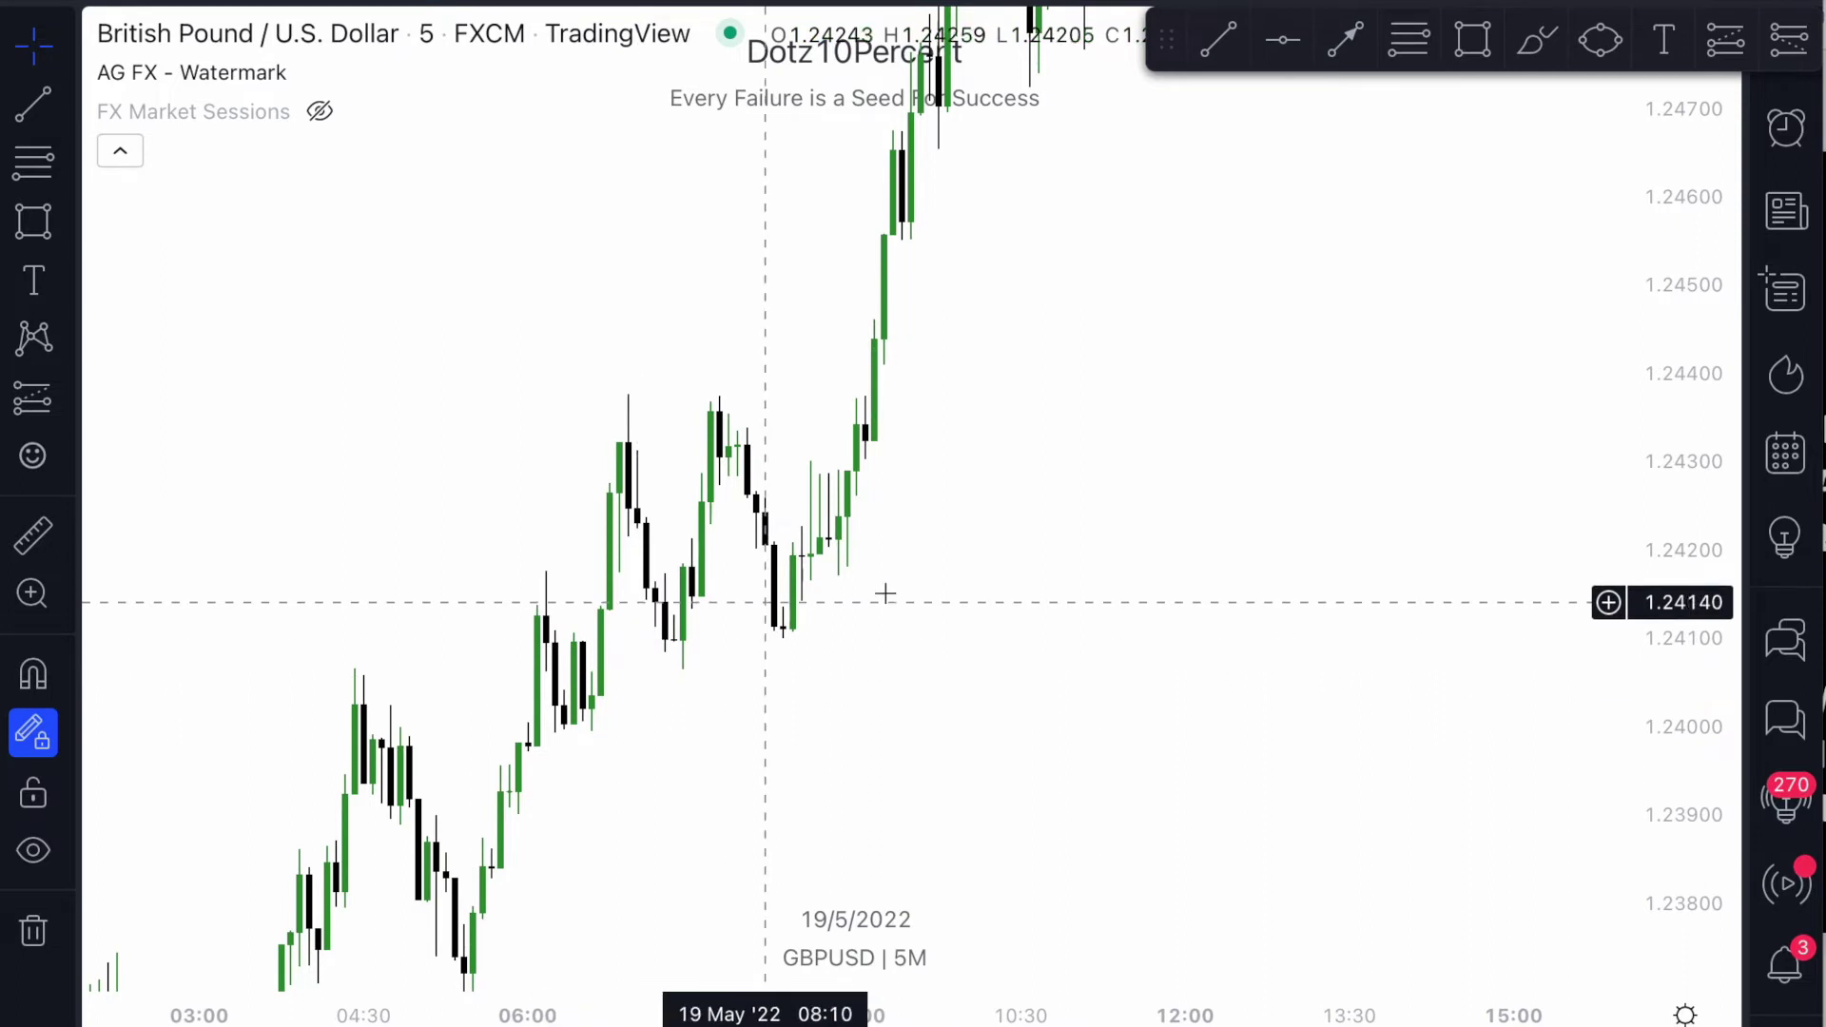
{"action": "left_click_drag", "start_coordinate": [1690, 316], "coordinate": [1638, 497]}
{"action": "scroll", "coordinate": [1127, 609], "scroll_direction": "down", "scroll_amount": 5}
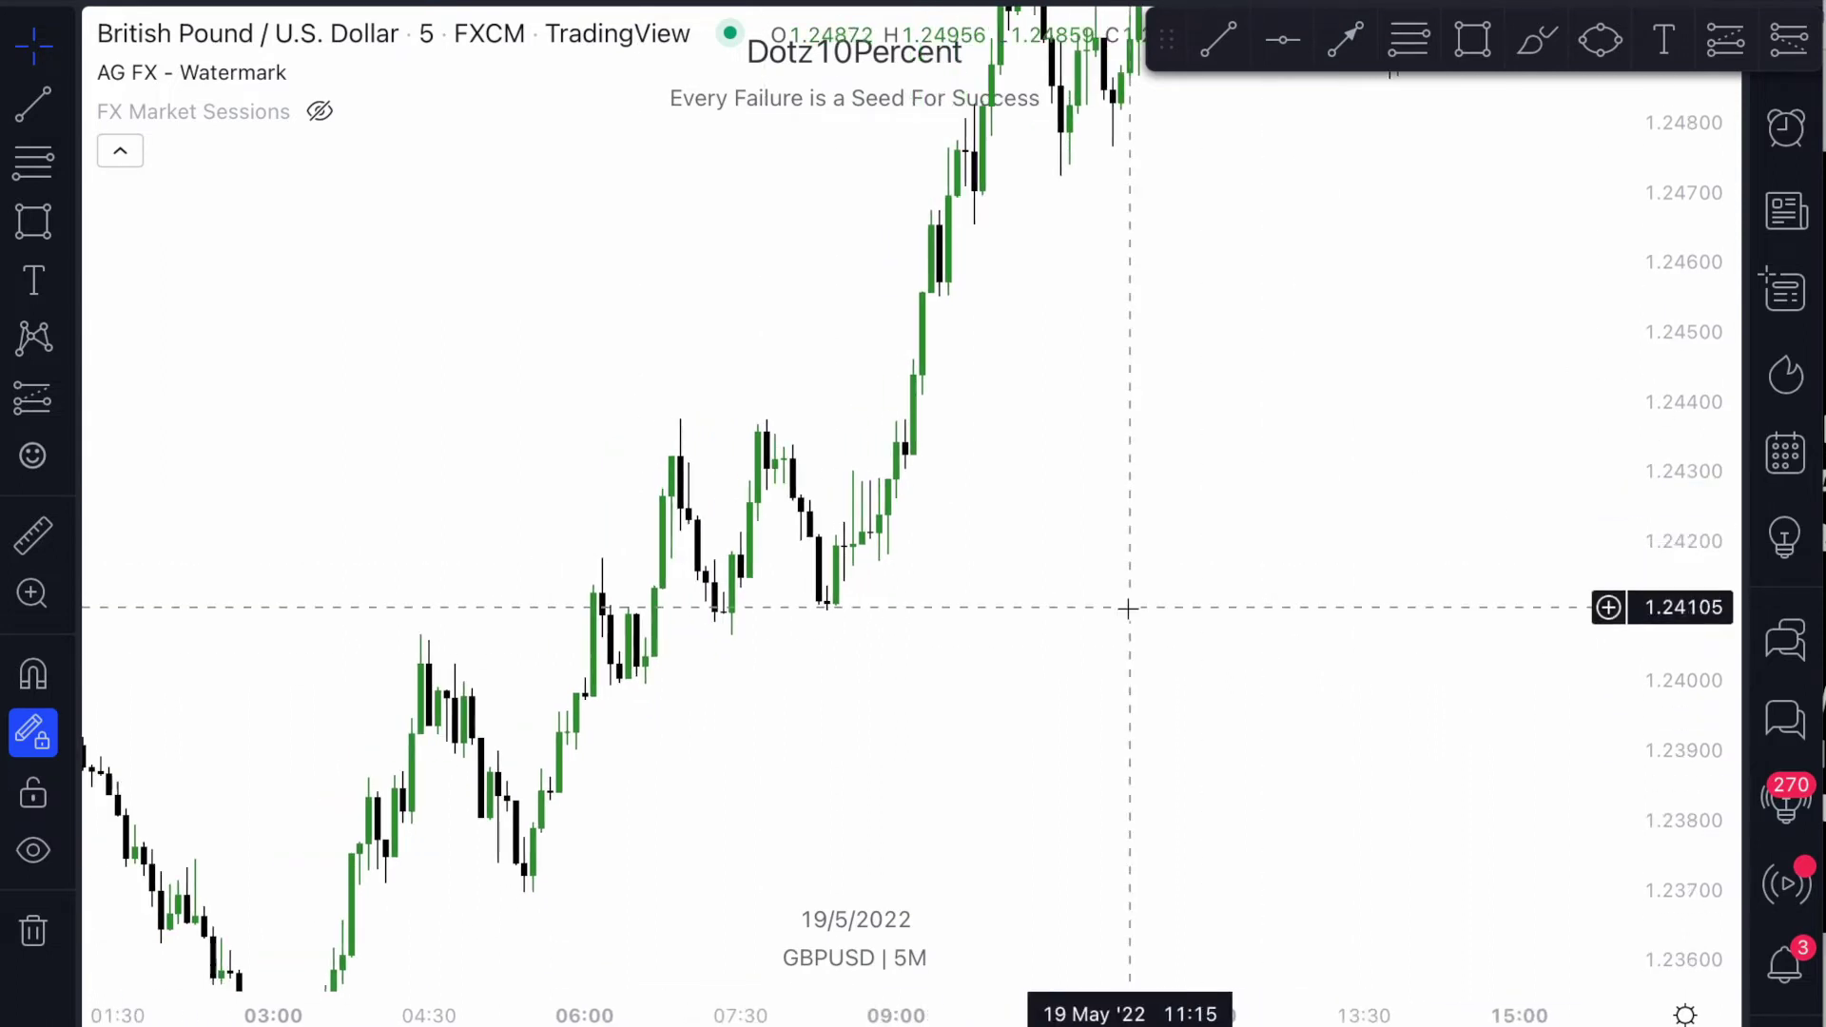
{"action": "scroll", "coordinate": [1127, 609], "scroll_direction": "down", "scroll_amount": 3}
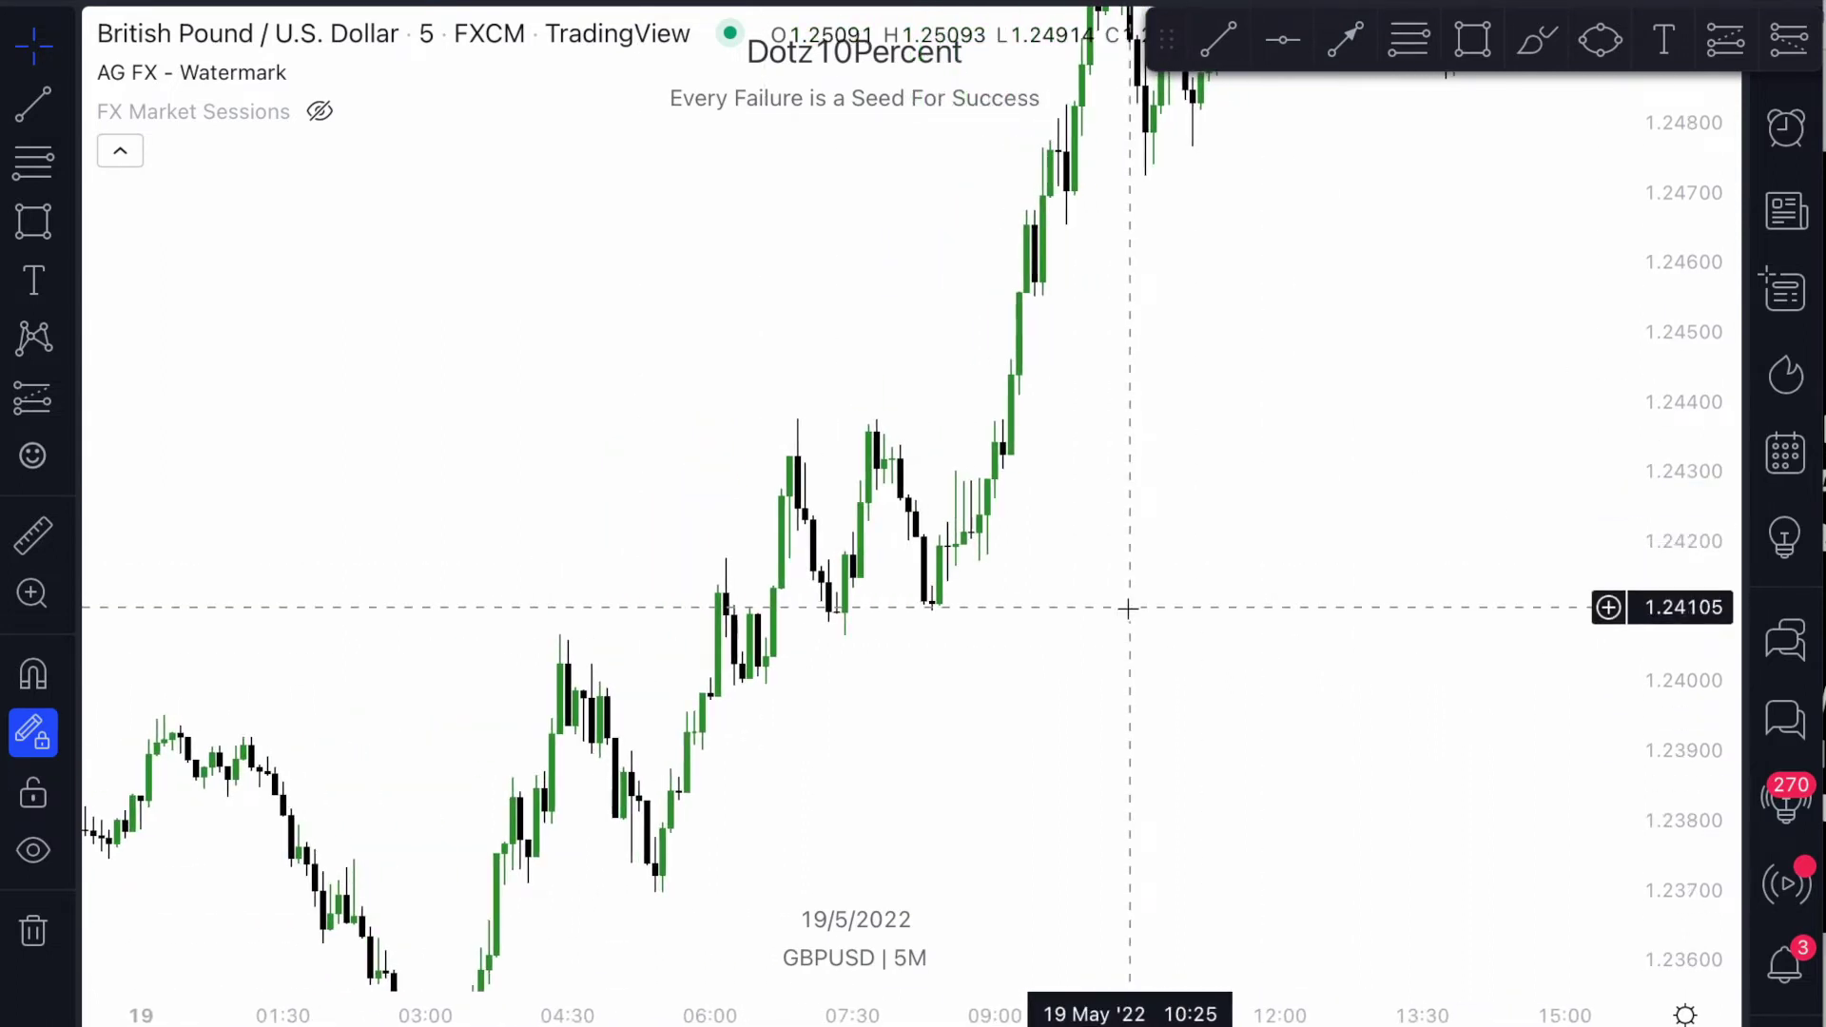
{"action": "scroll", "coordinate": [1127, 608], "scroll_direction": "up", "scroll_amount": 2}
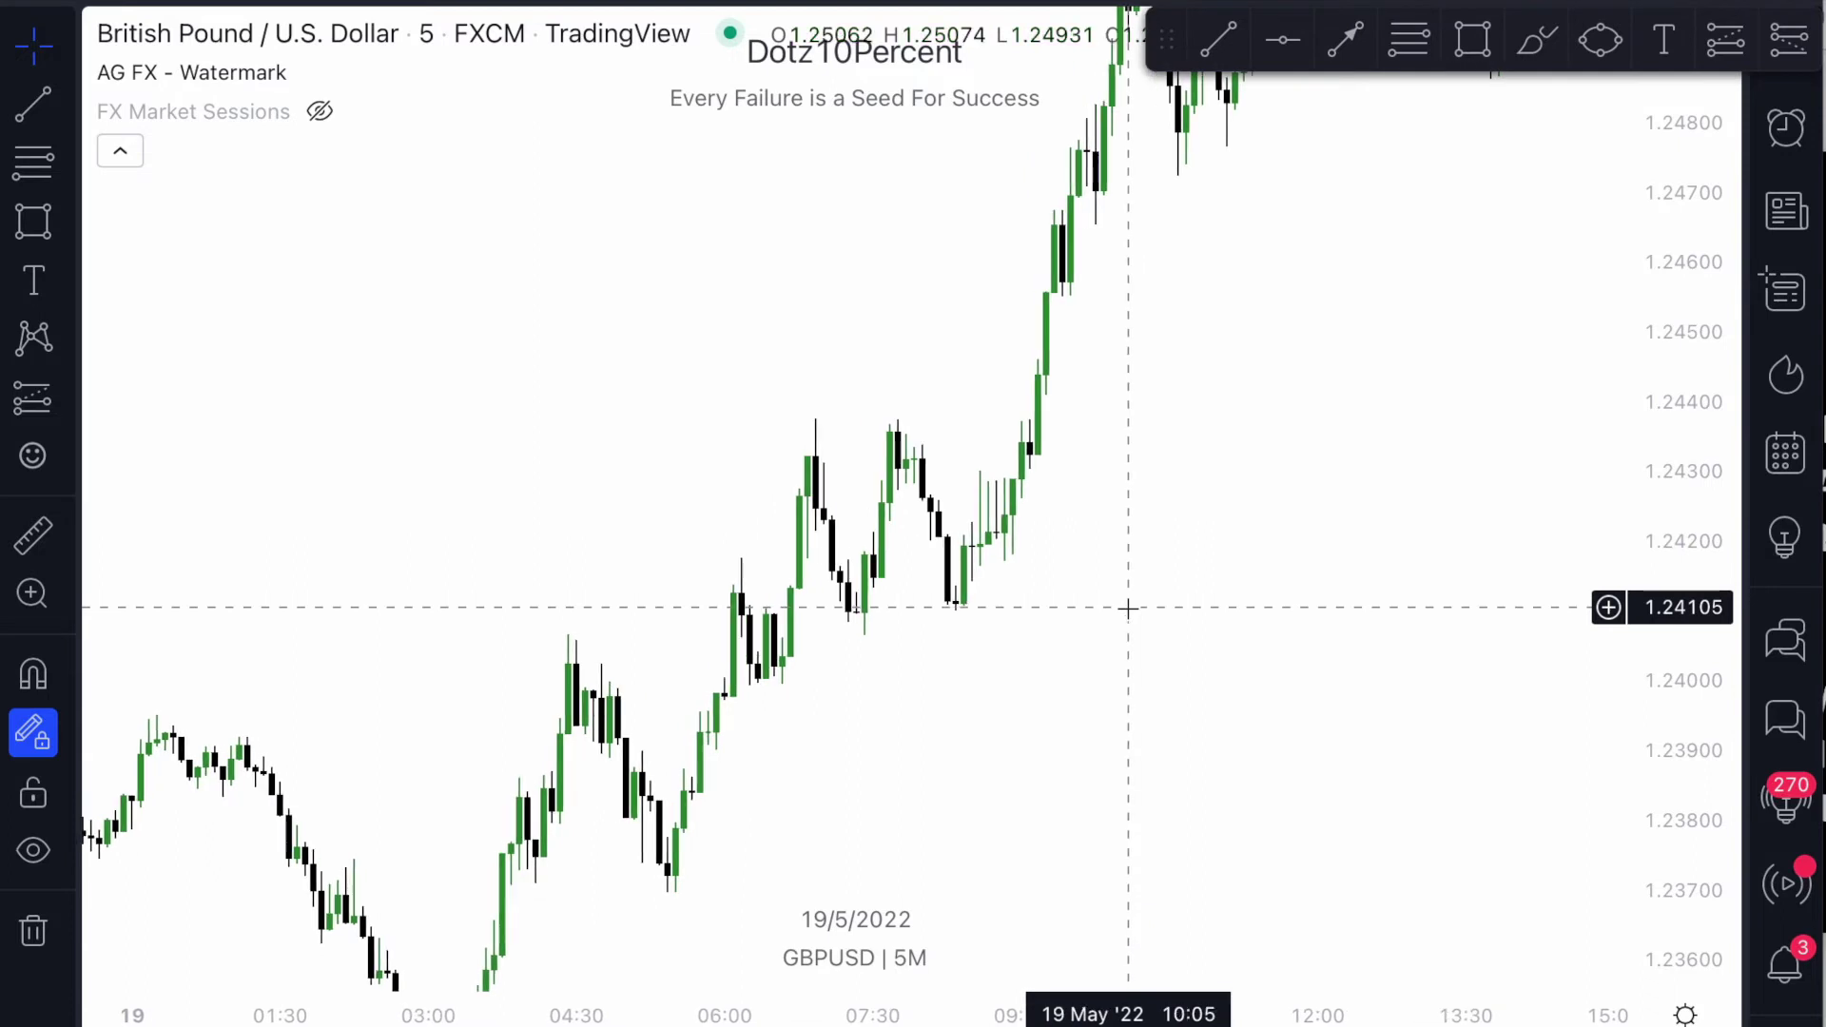
{"action": "left_click", "coordinate": [33, 162]}
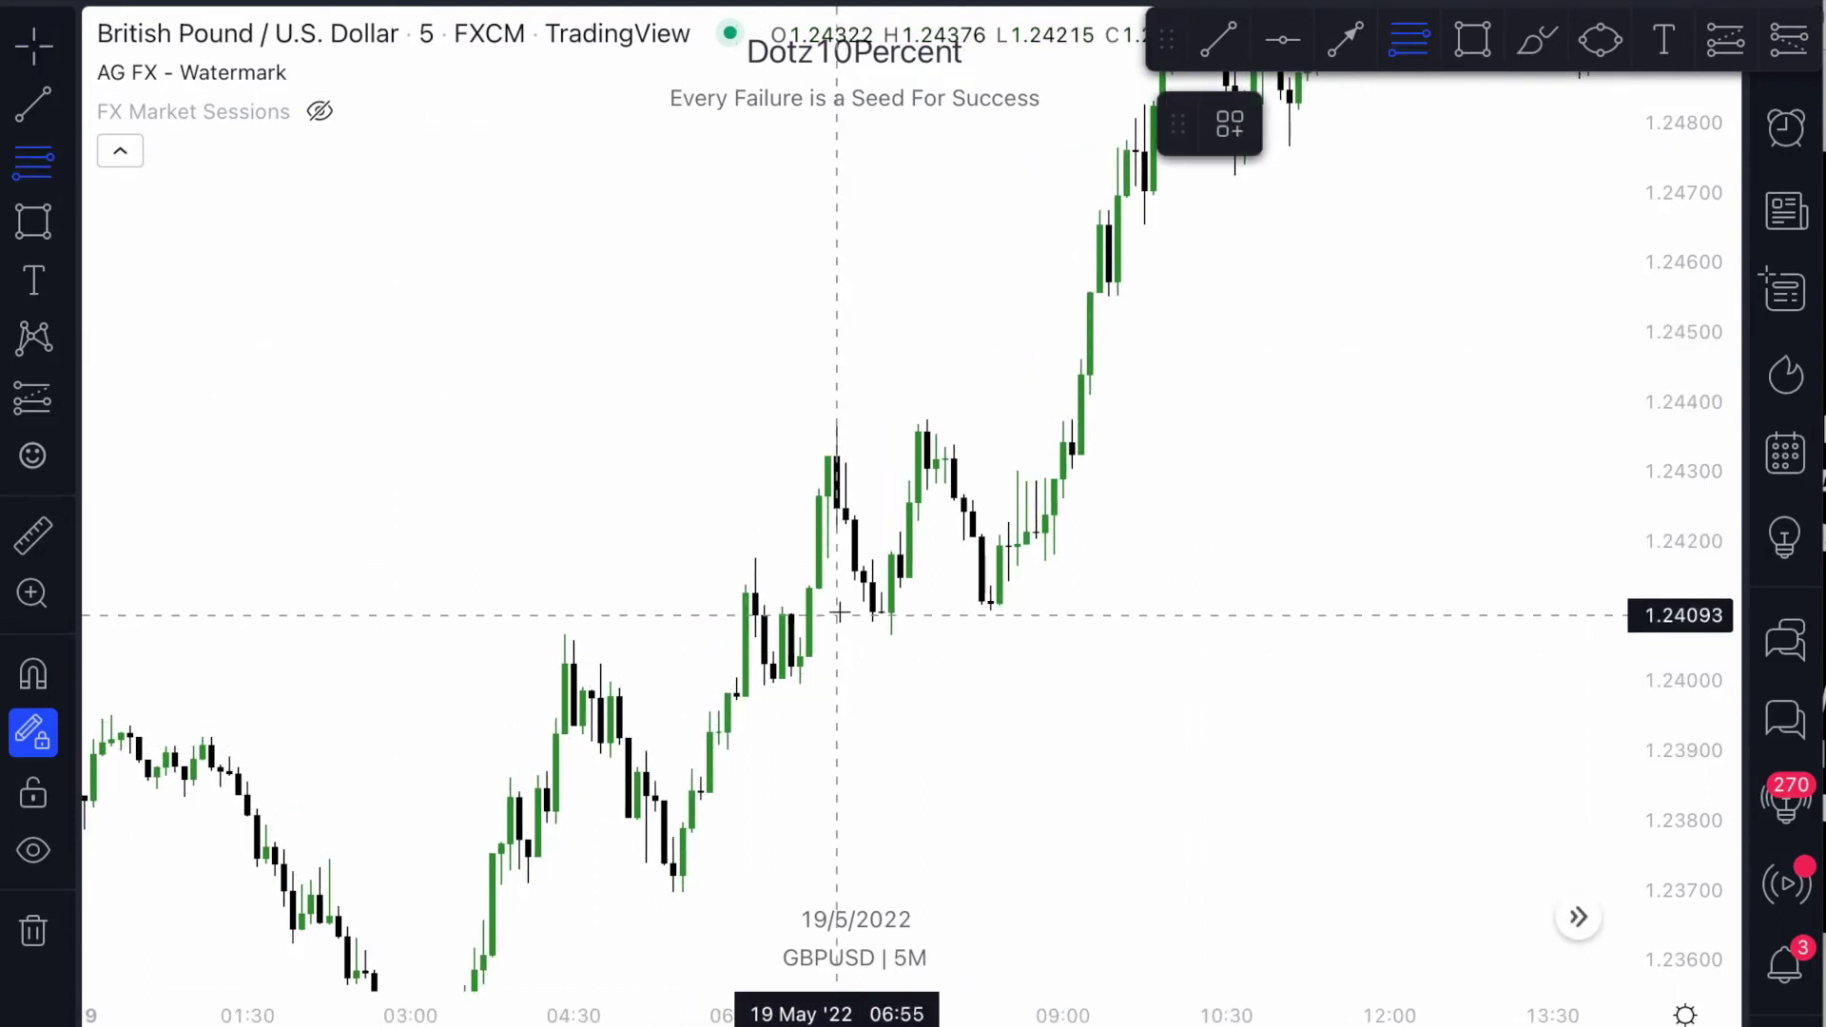
{"action": "left_click", "coordinate": [736, 685]}
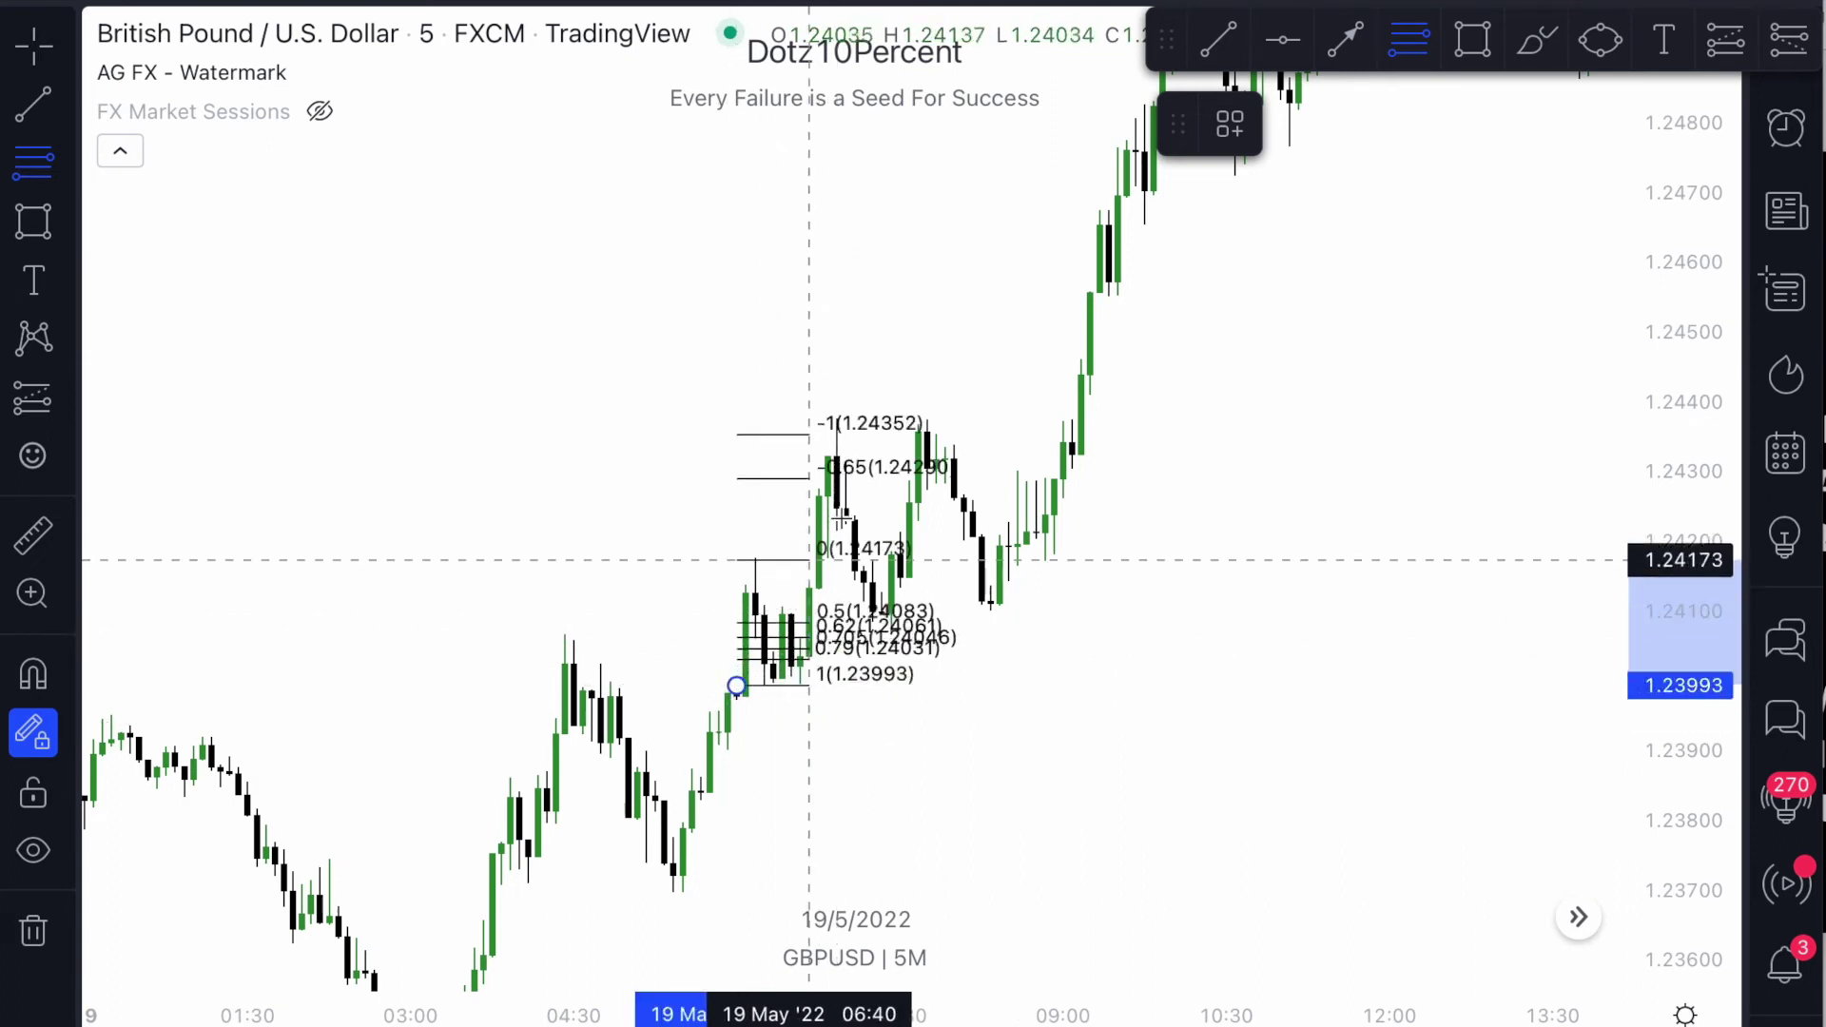
{"action": "left_click", "coordinate": [980, 419]}
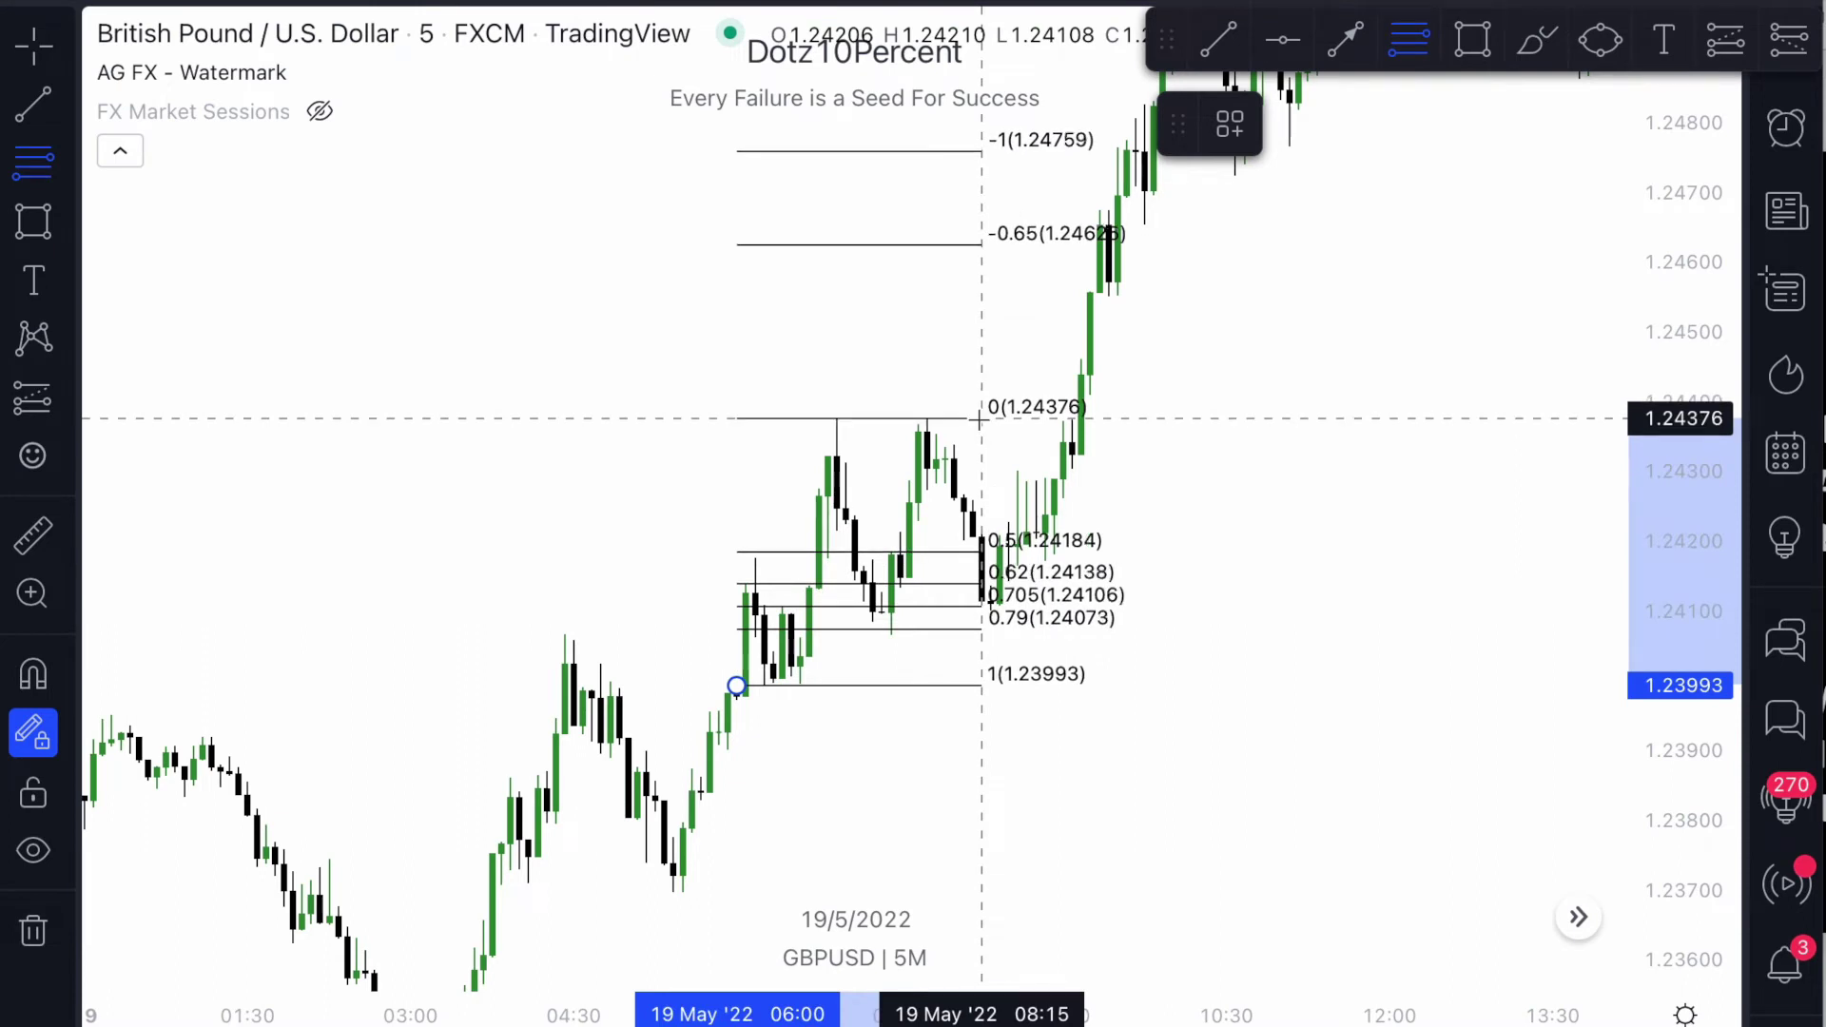
{"action": "left_click", "coordinate": [19, 50]}
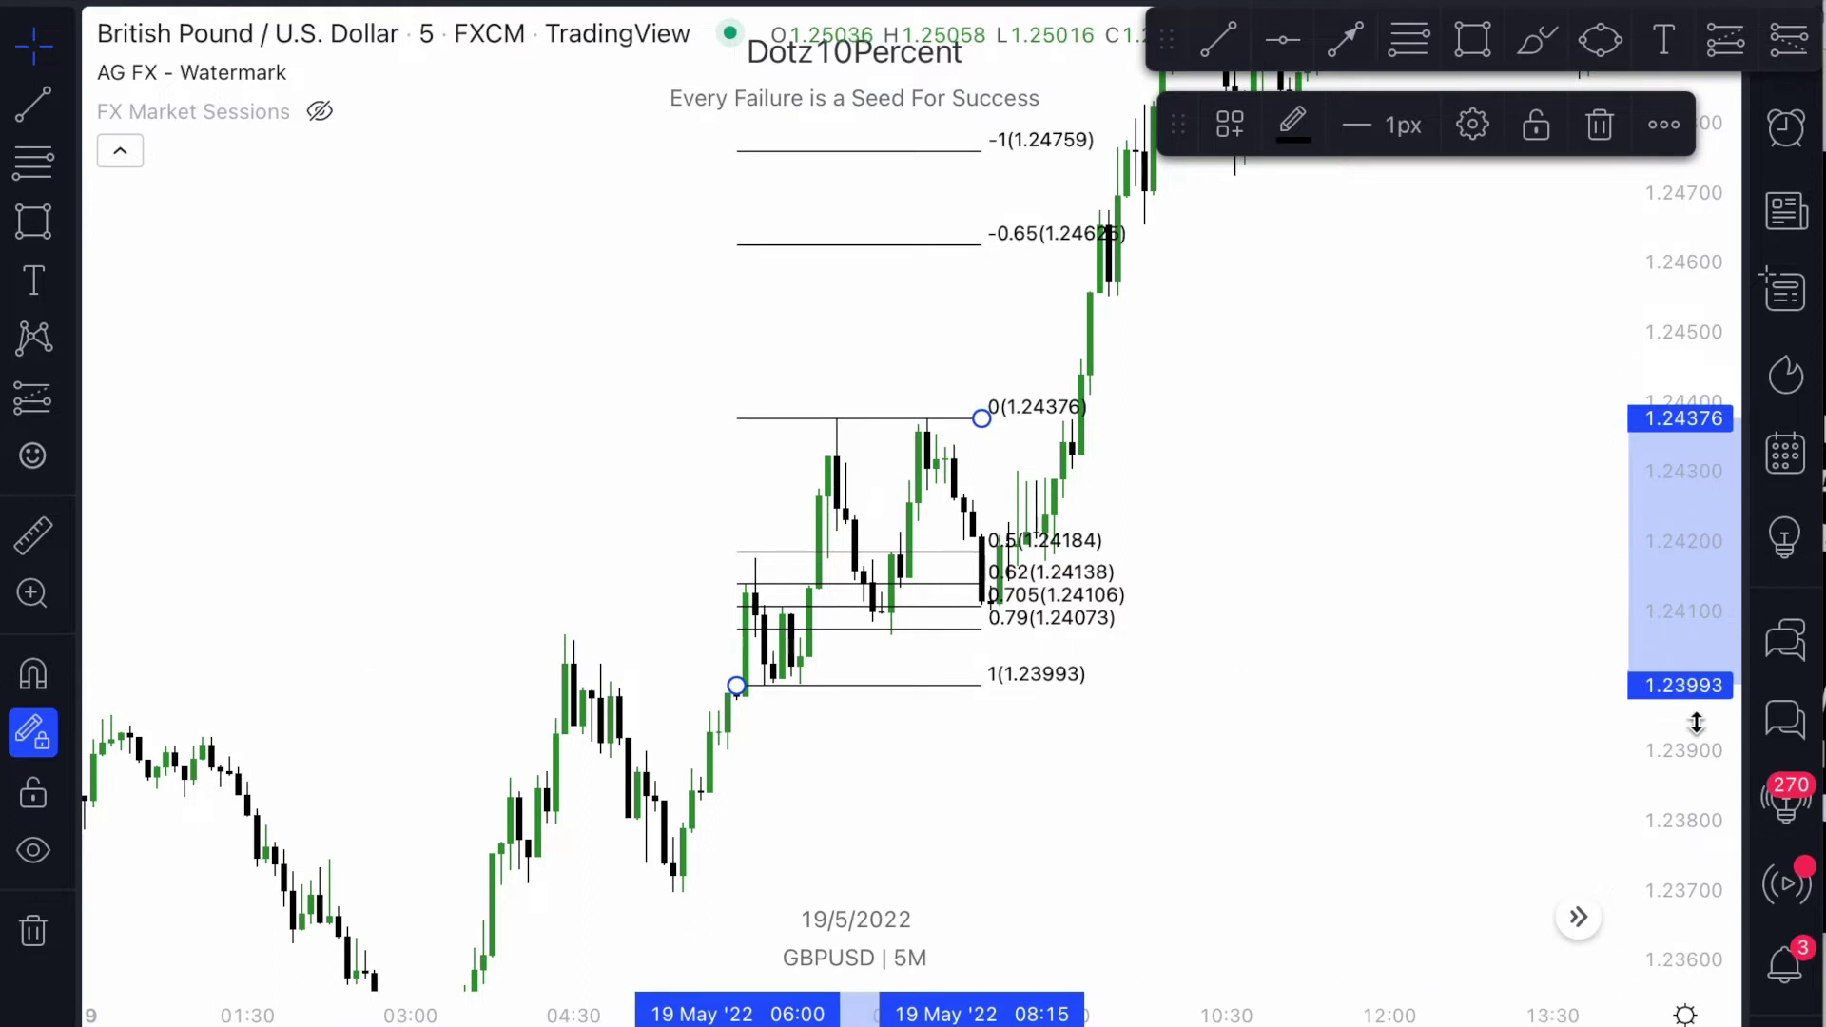
Draw a rectangle between the retracement's 0 and 1 levels ending at 07:35, and adjust its start to the 06:15 candle.
{"action": "left_click_drag", "start_coordinate": [1695, 722], "coordinate": [1694, 533]}
{"action": "scroll", "coordinate": [1281, 577], "scroll_direction": "up", "scroll_amount": 5}
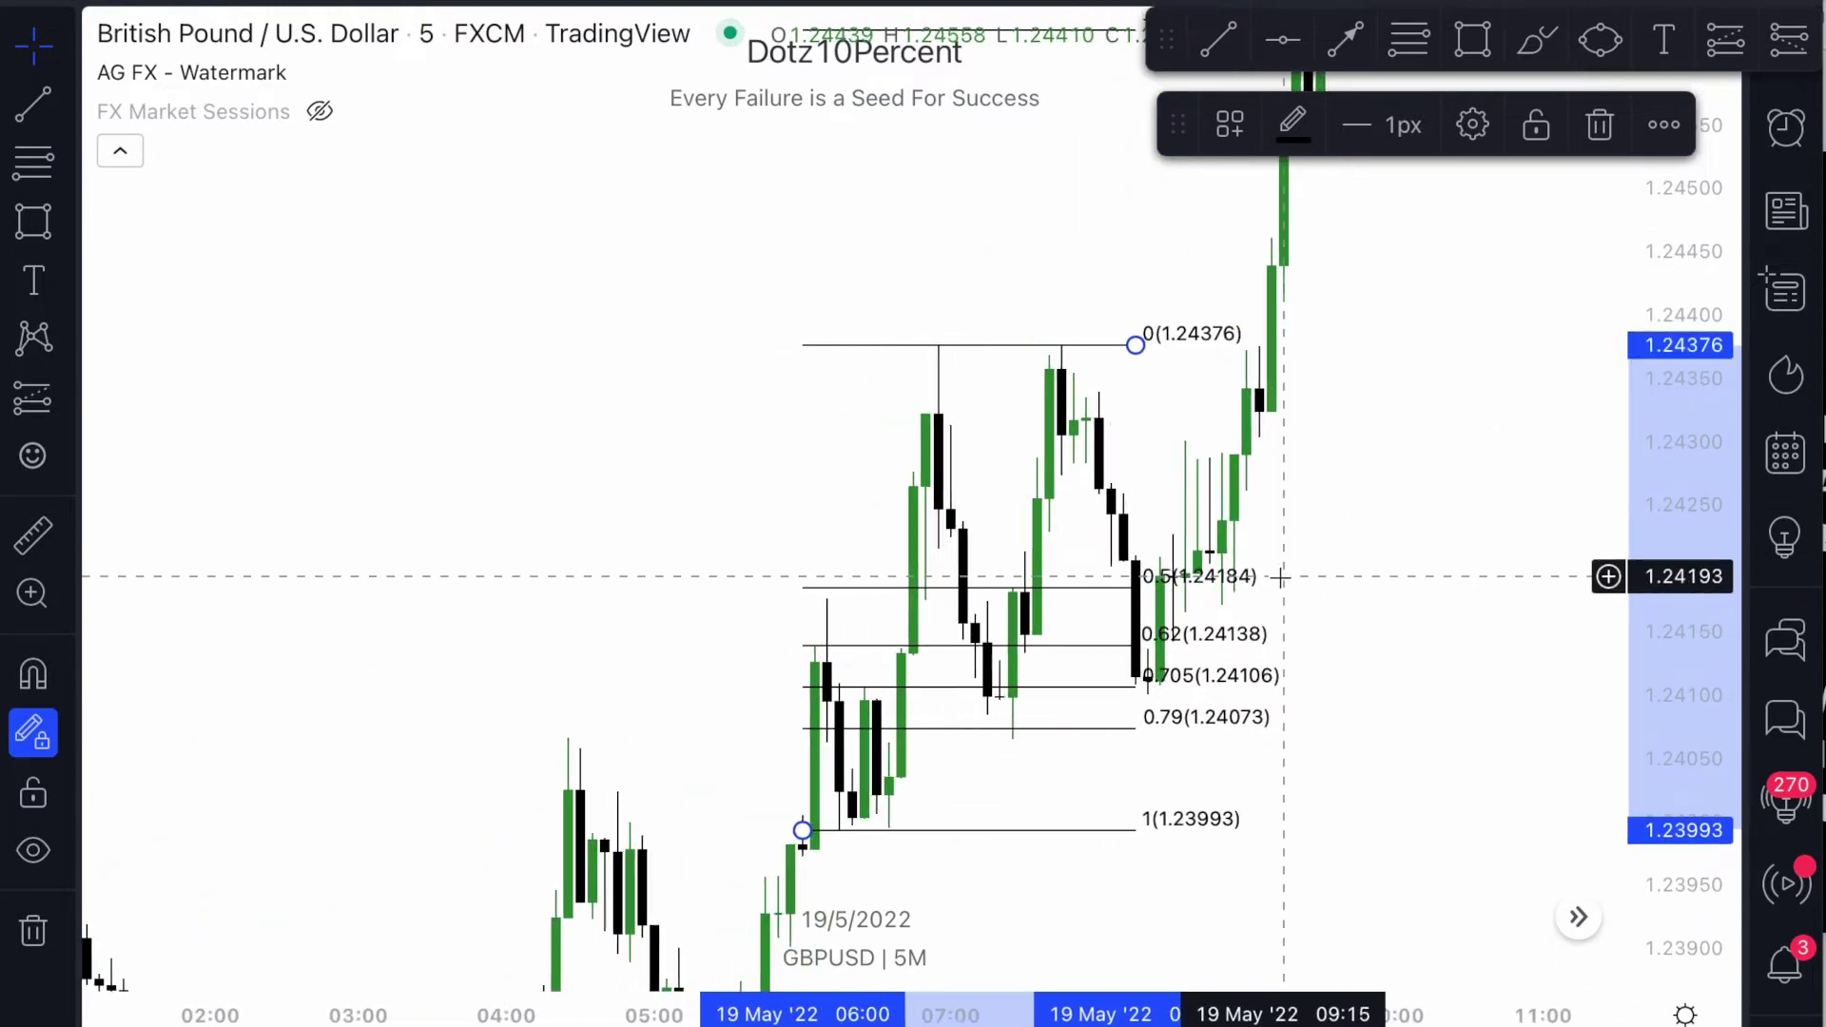
{"action": "scroll", "coordinate": [1281, 578], "scroll_direction": "up", "scroll_amount": 3}
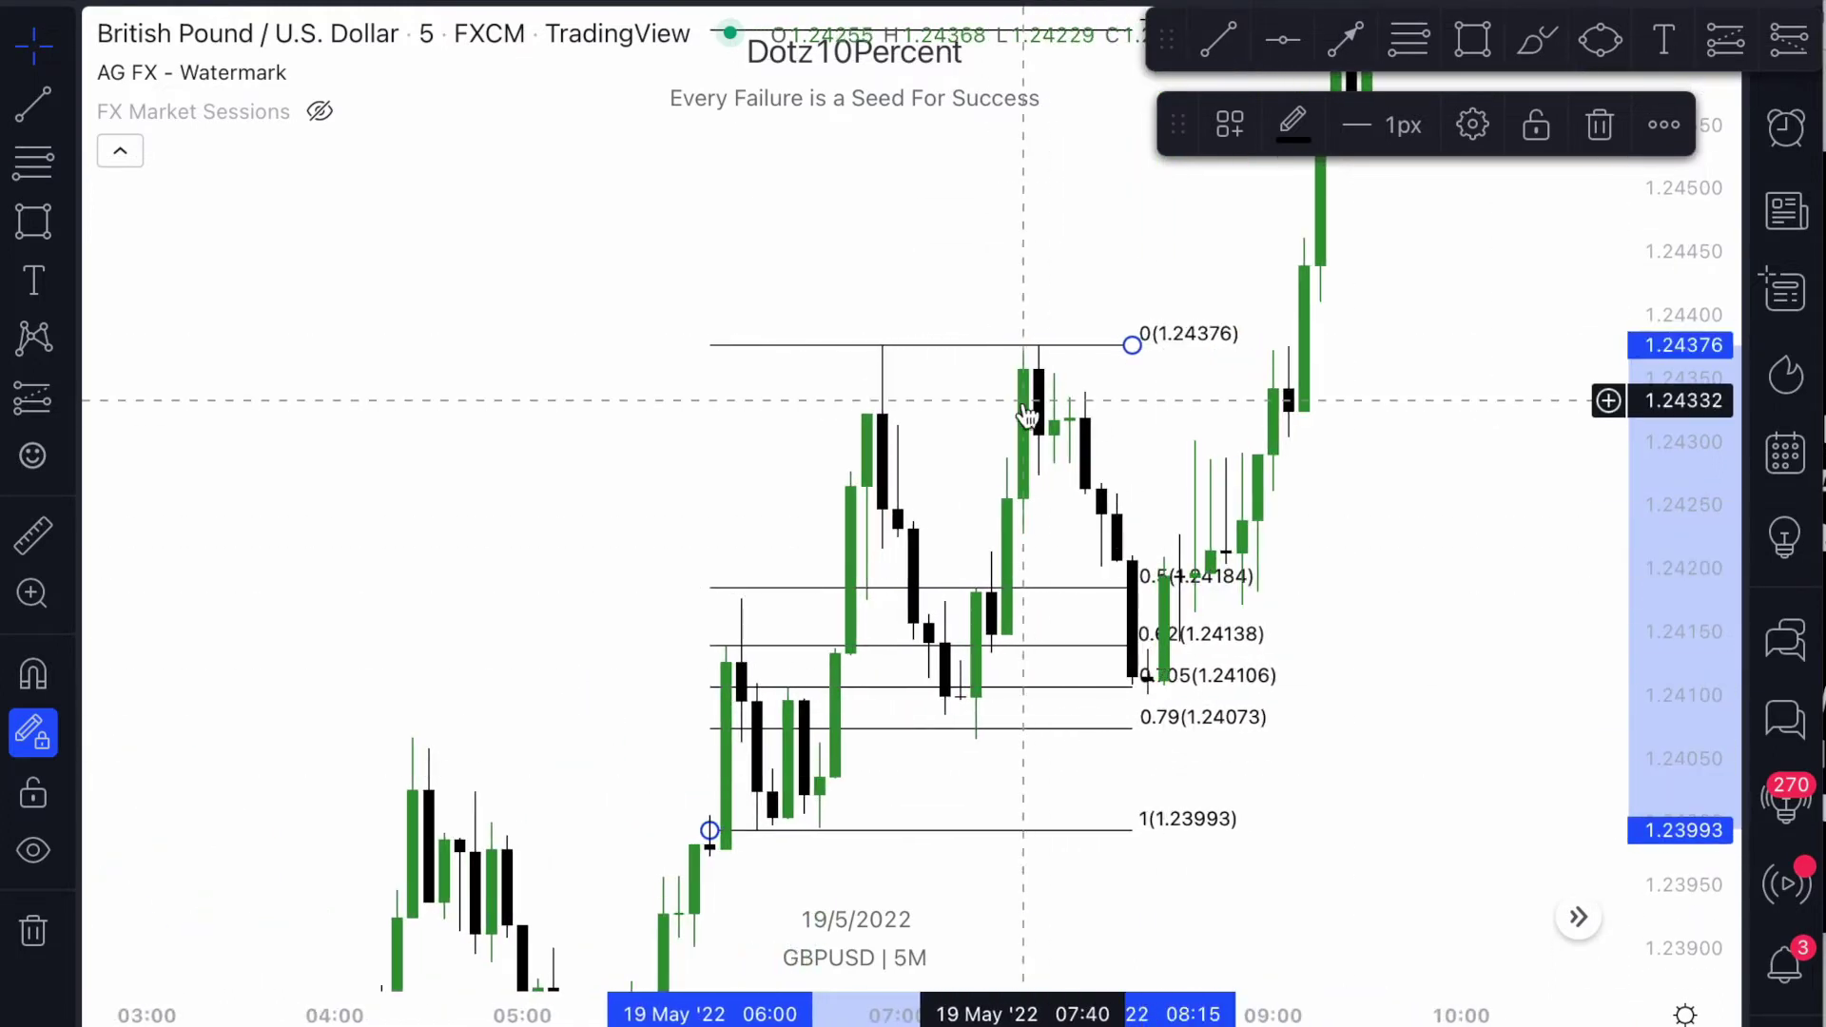
{"action": "left_click", "coordinate": [38, 233]}
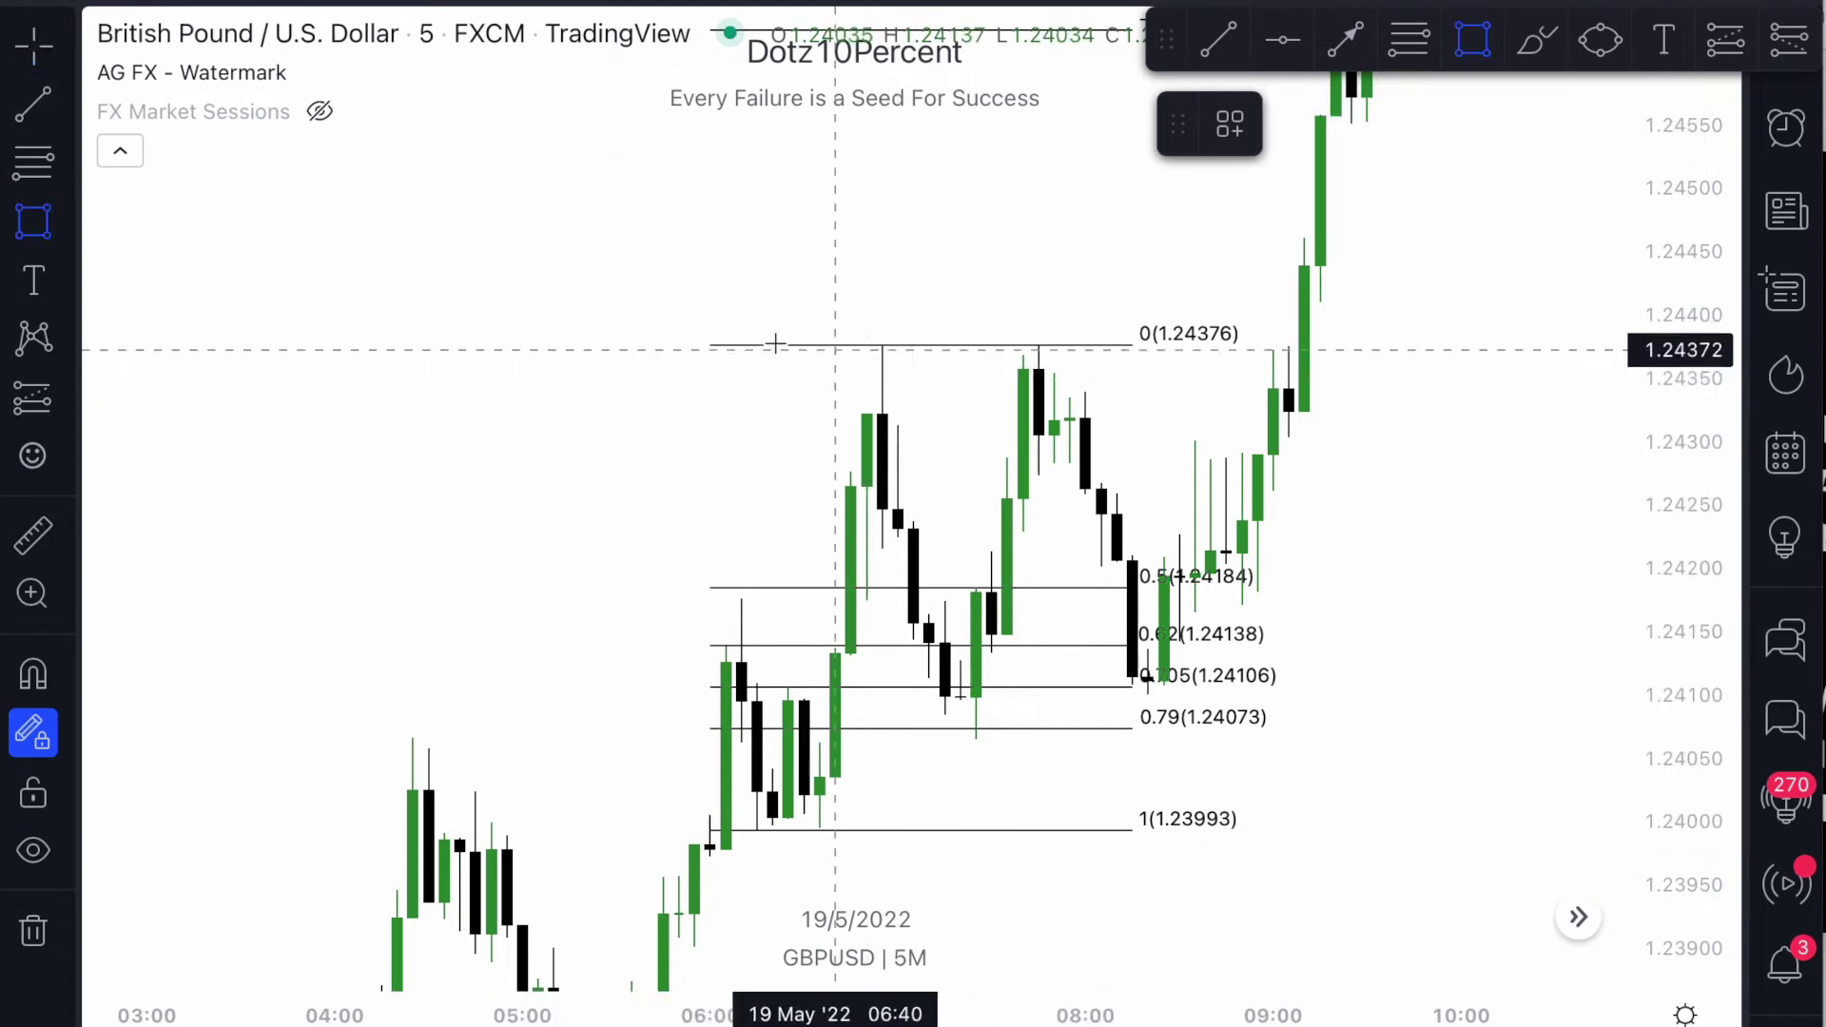
{"action": "left_click", "coordinate": [710, 346]}
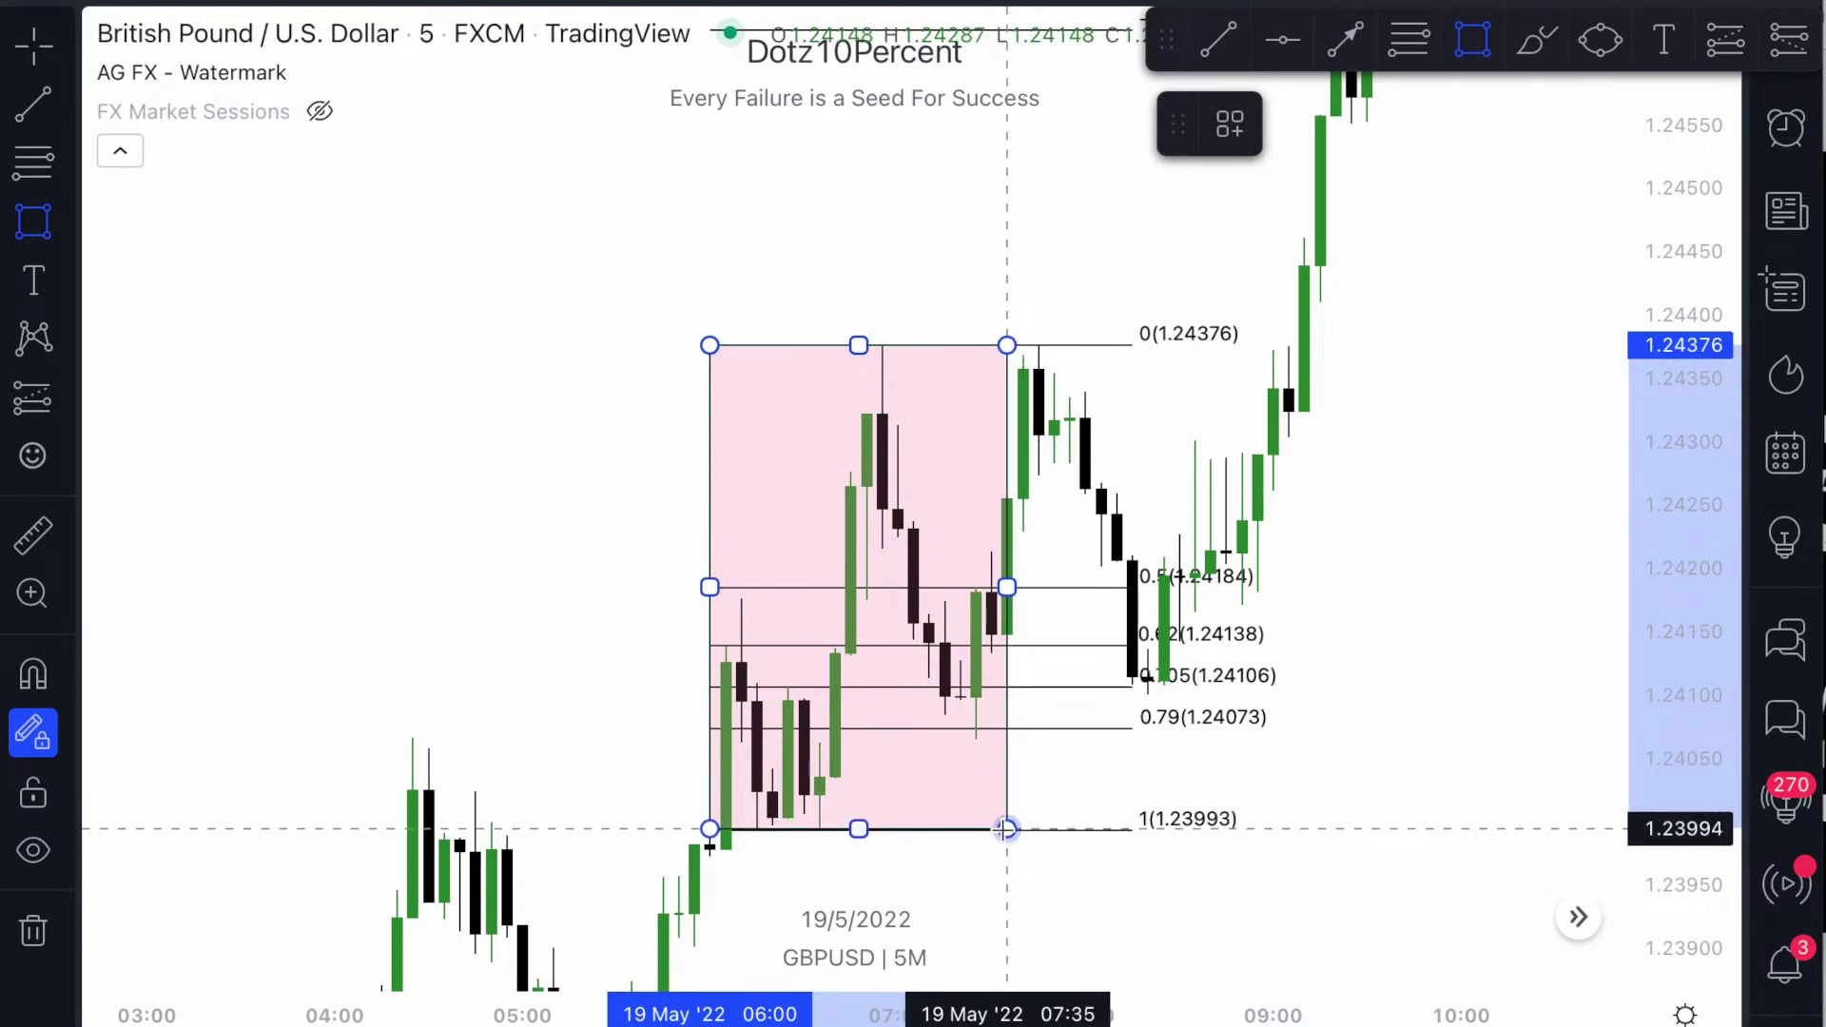
{"action": "left_click", "coordinate": [1006, 832]}
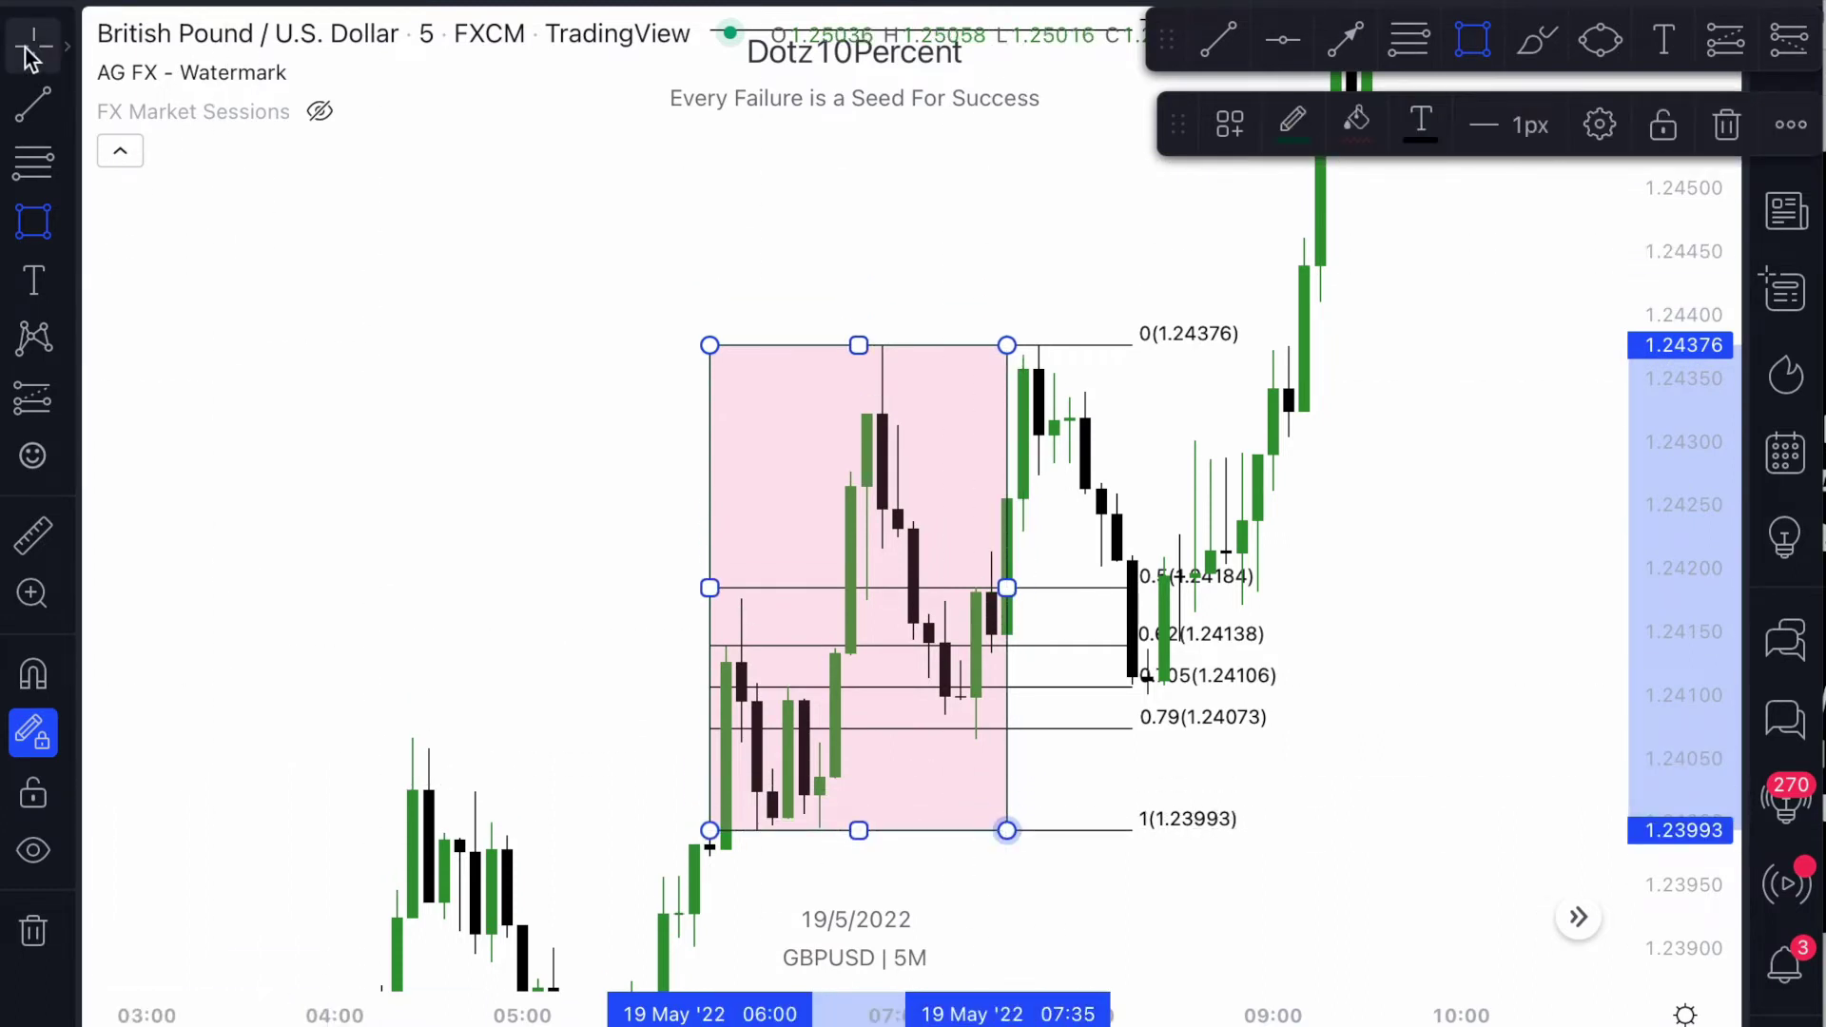
{"action": "left_click_drag", "start_coordinate": [711, 589], "coordinate": [758, 595]}
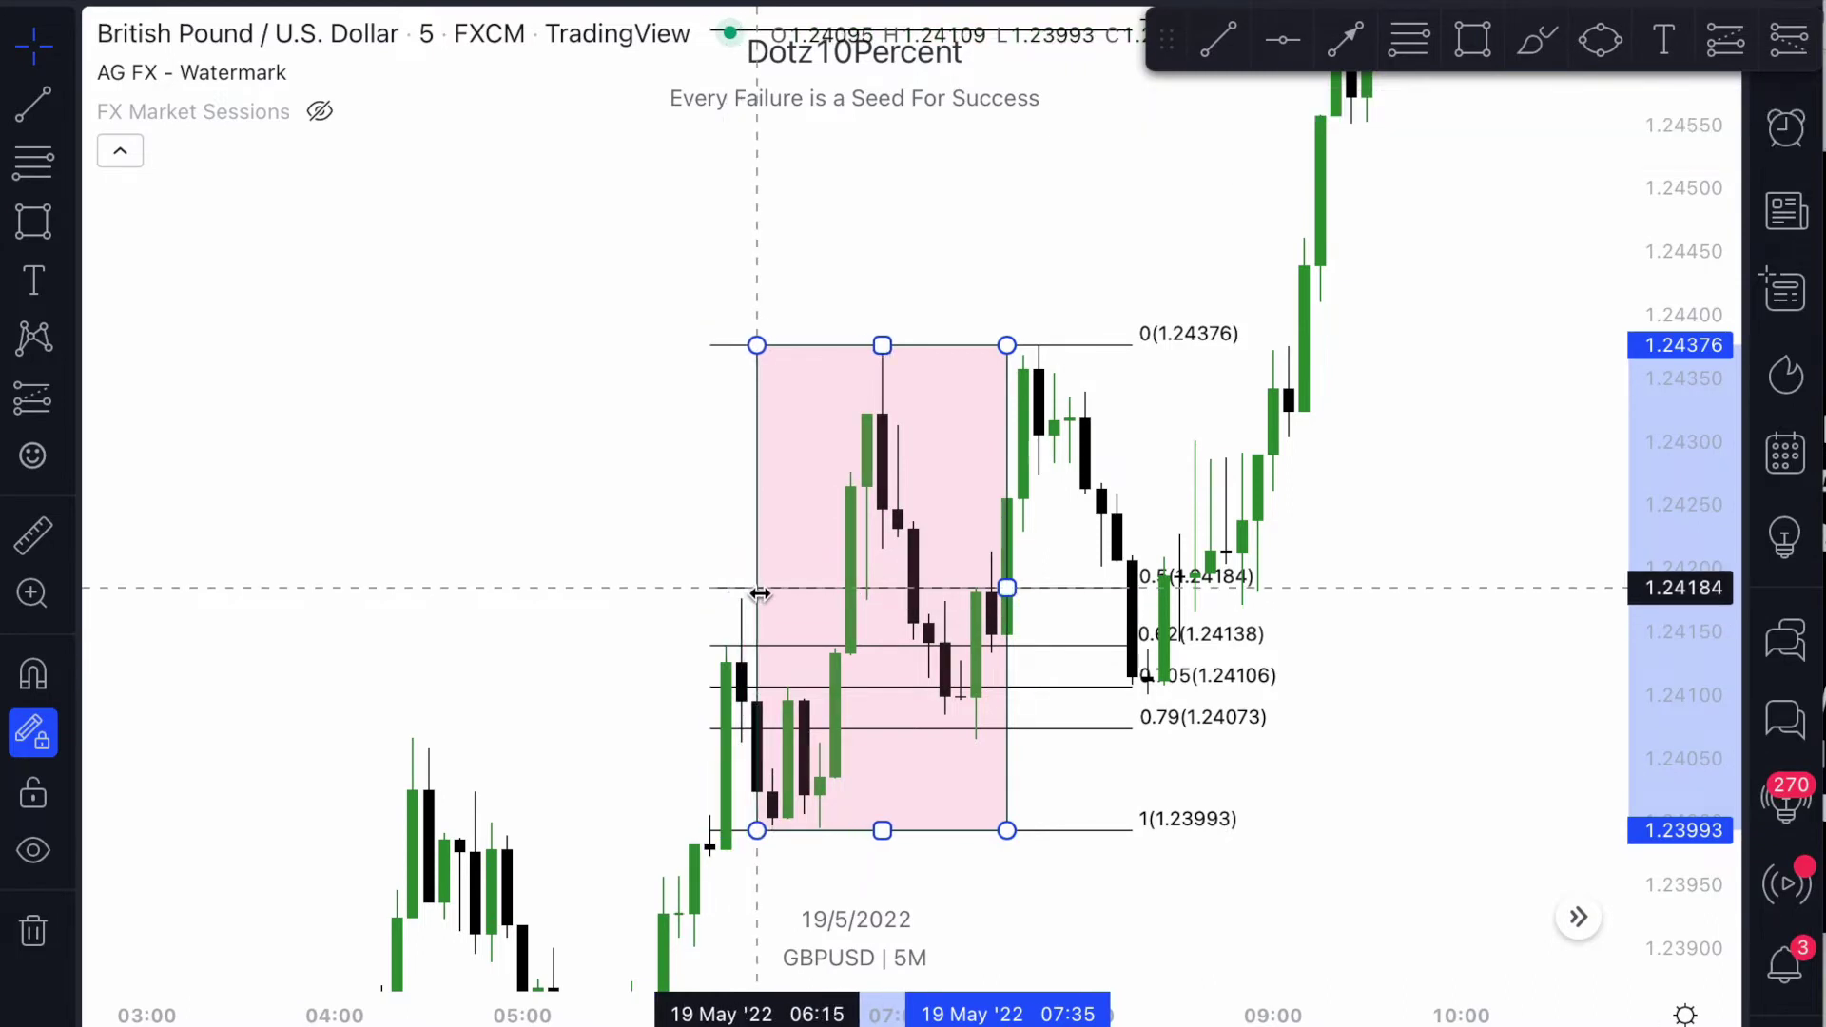
{"action": "left_click", "coordinate": [782, 836]}
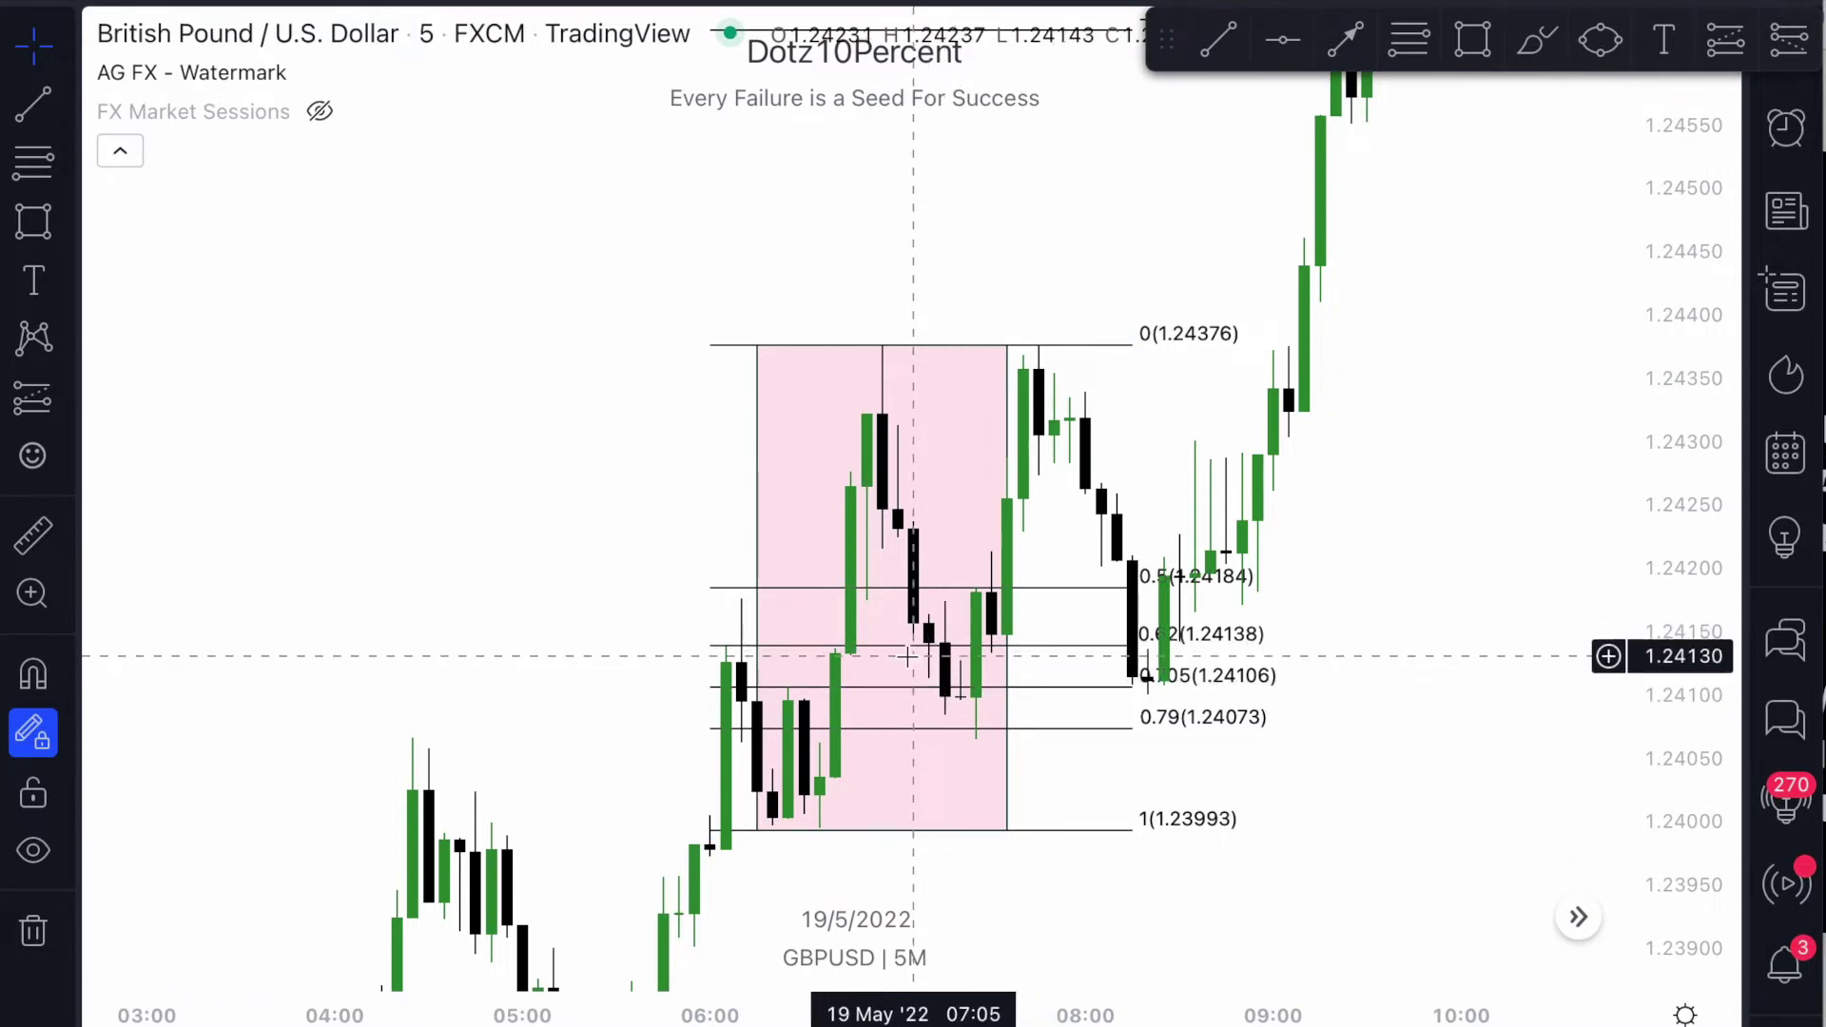
{"action": "scroll", "coordinate": [914, 658], "scroll_direction": "up", "scroll_amount": 1}
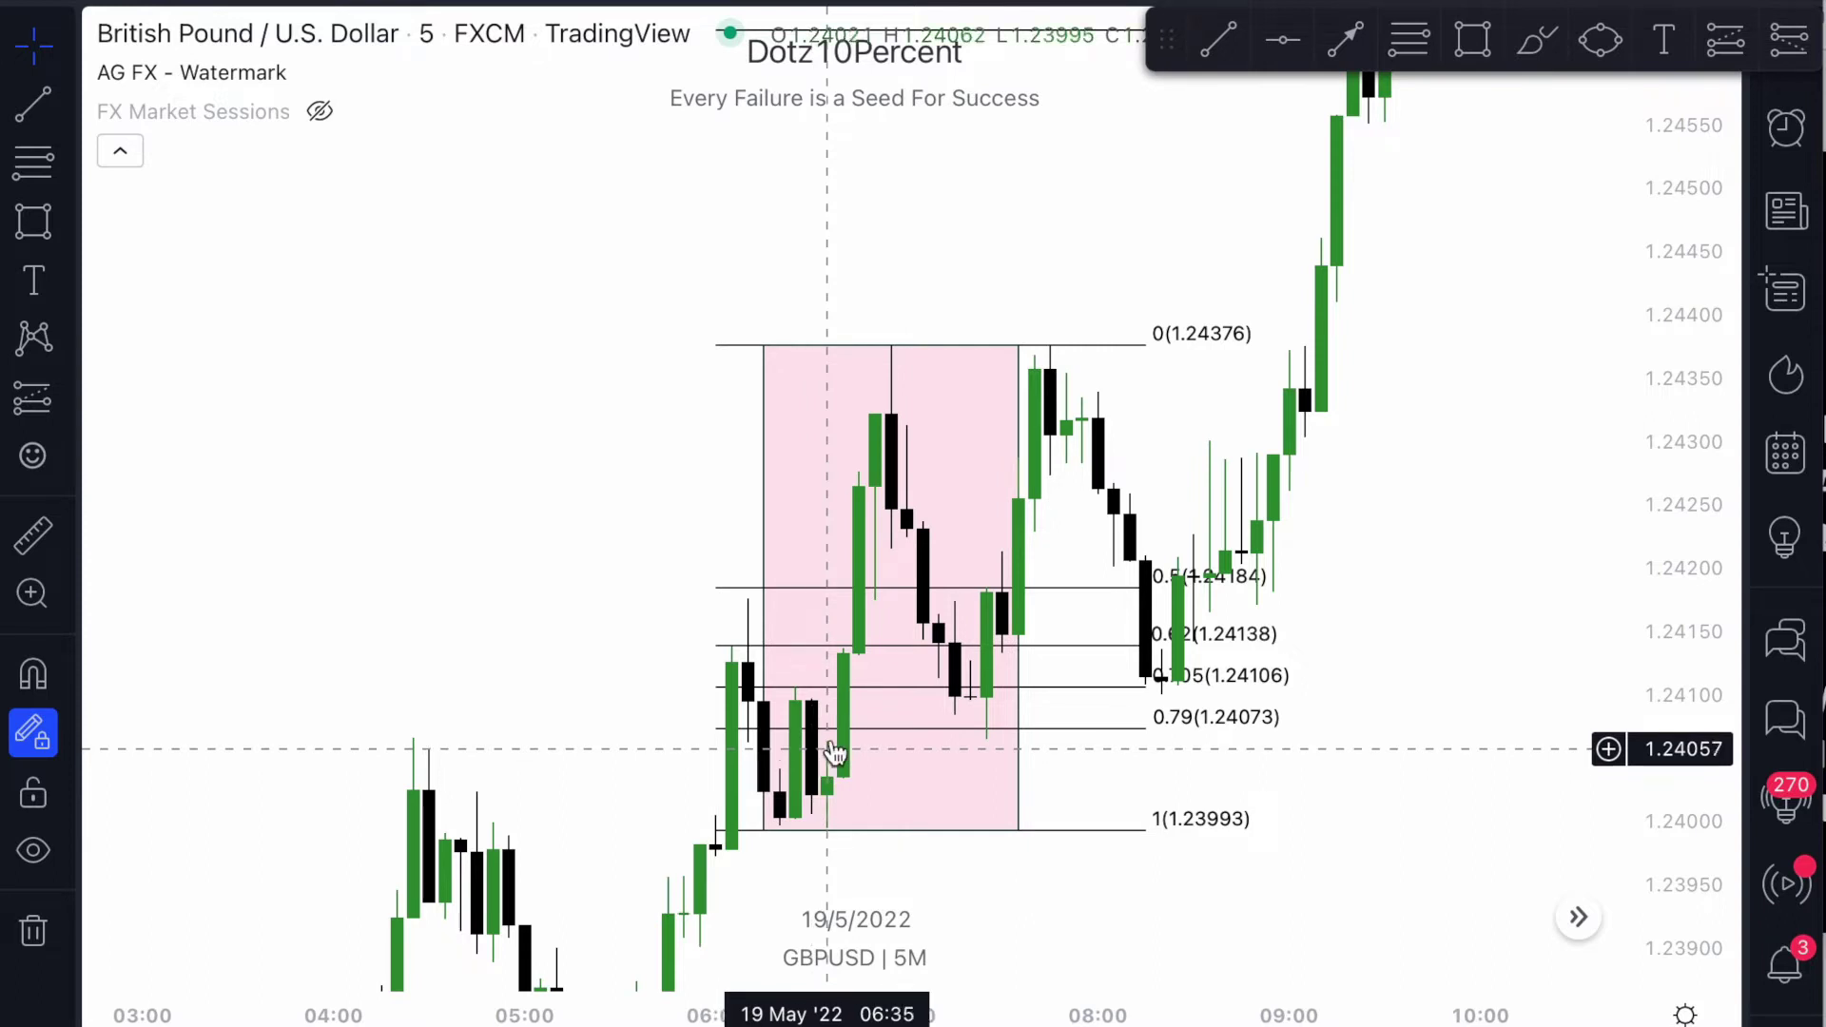
{"action": "left_click", "coordinate": [789, 751]}
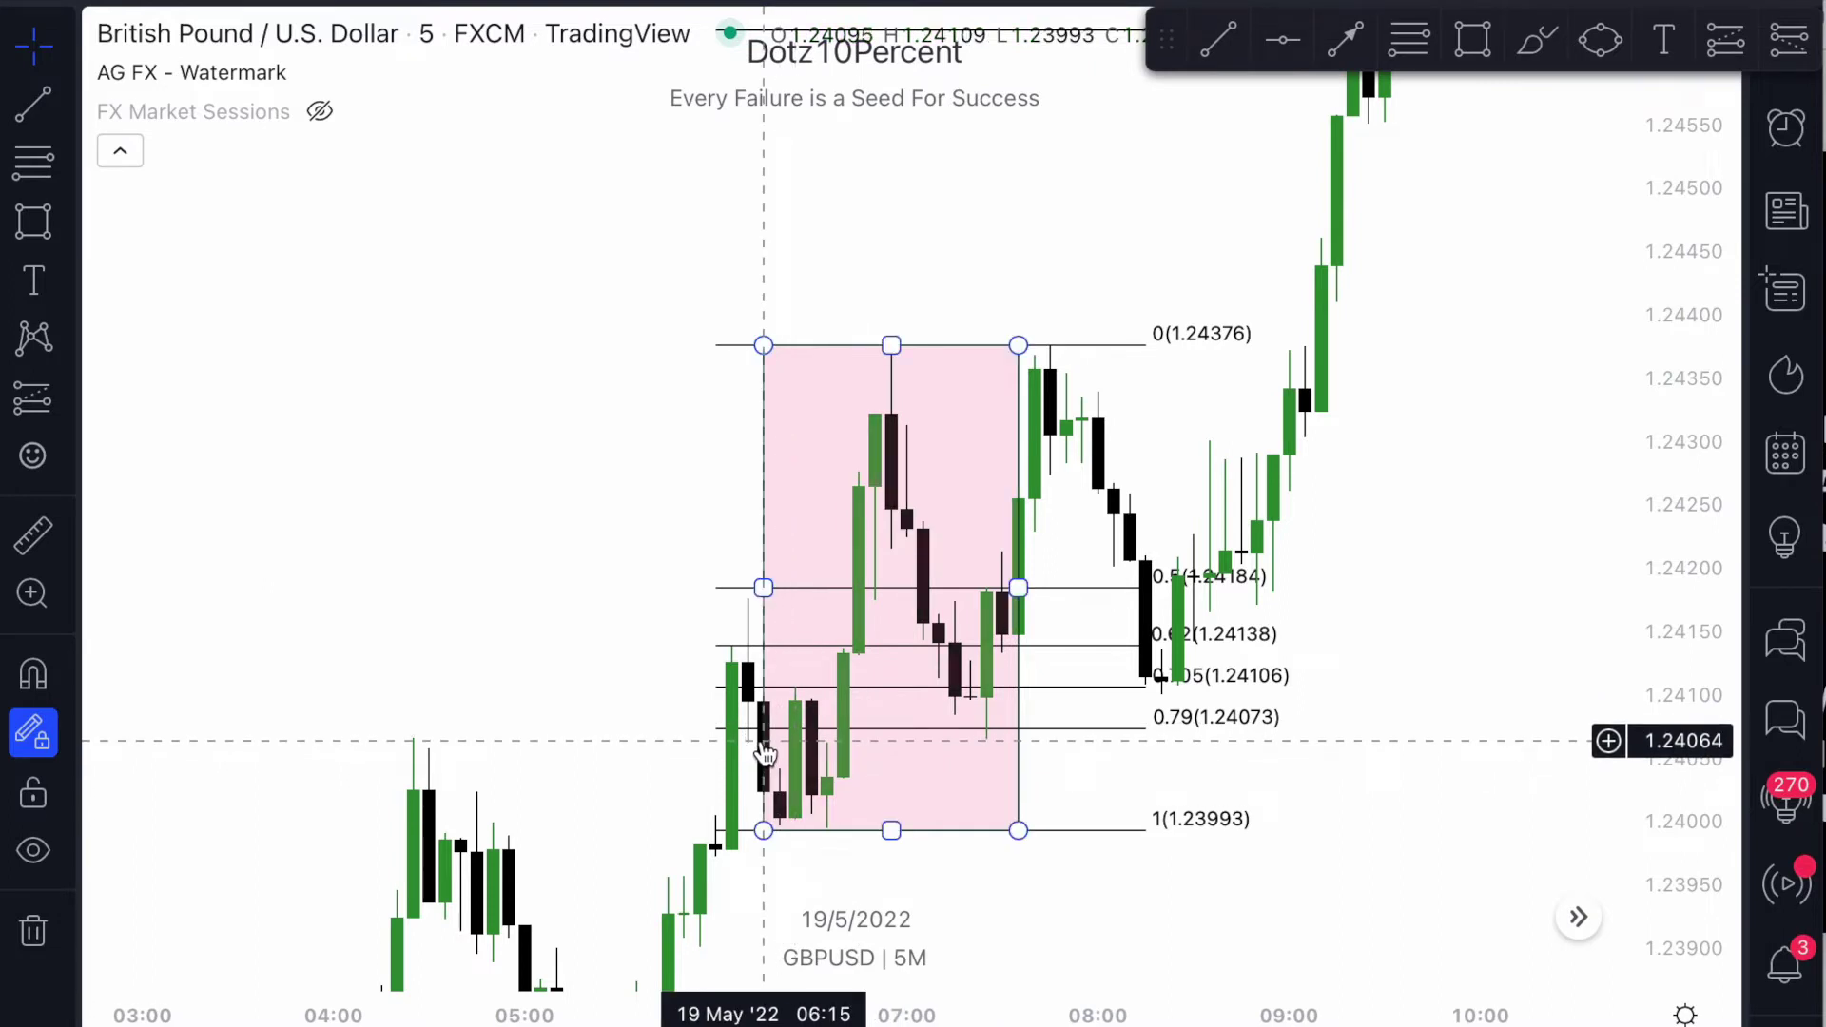
{"action": "left_click", "coordinate": [770, 750]}
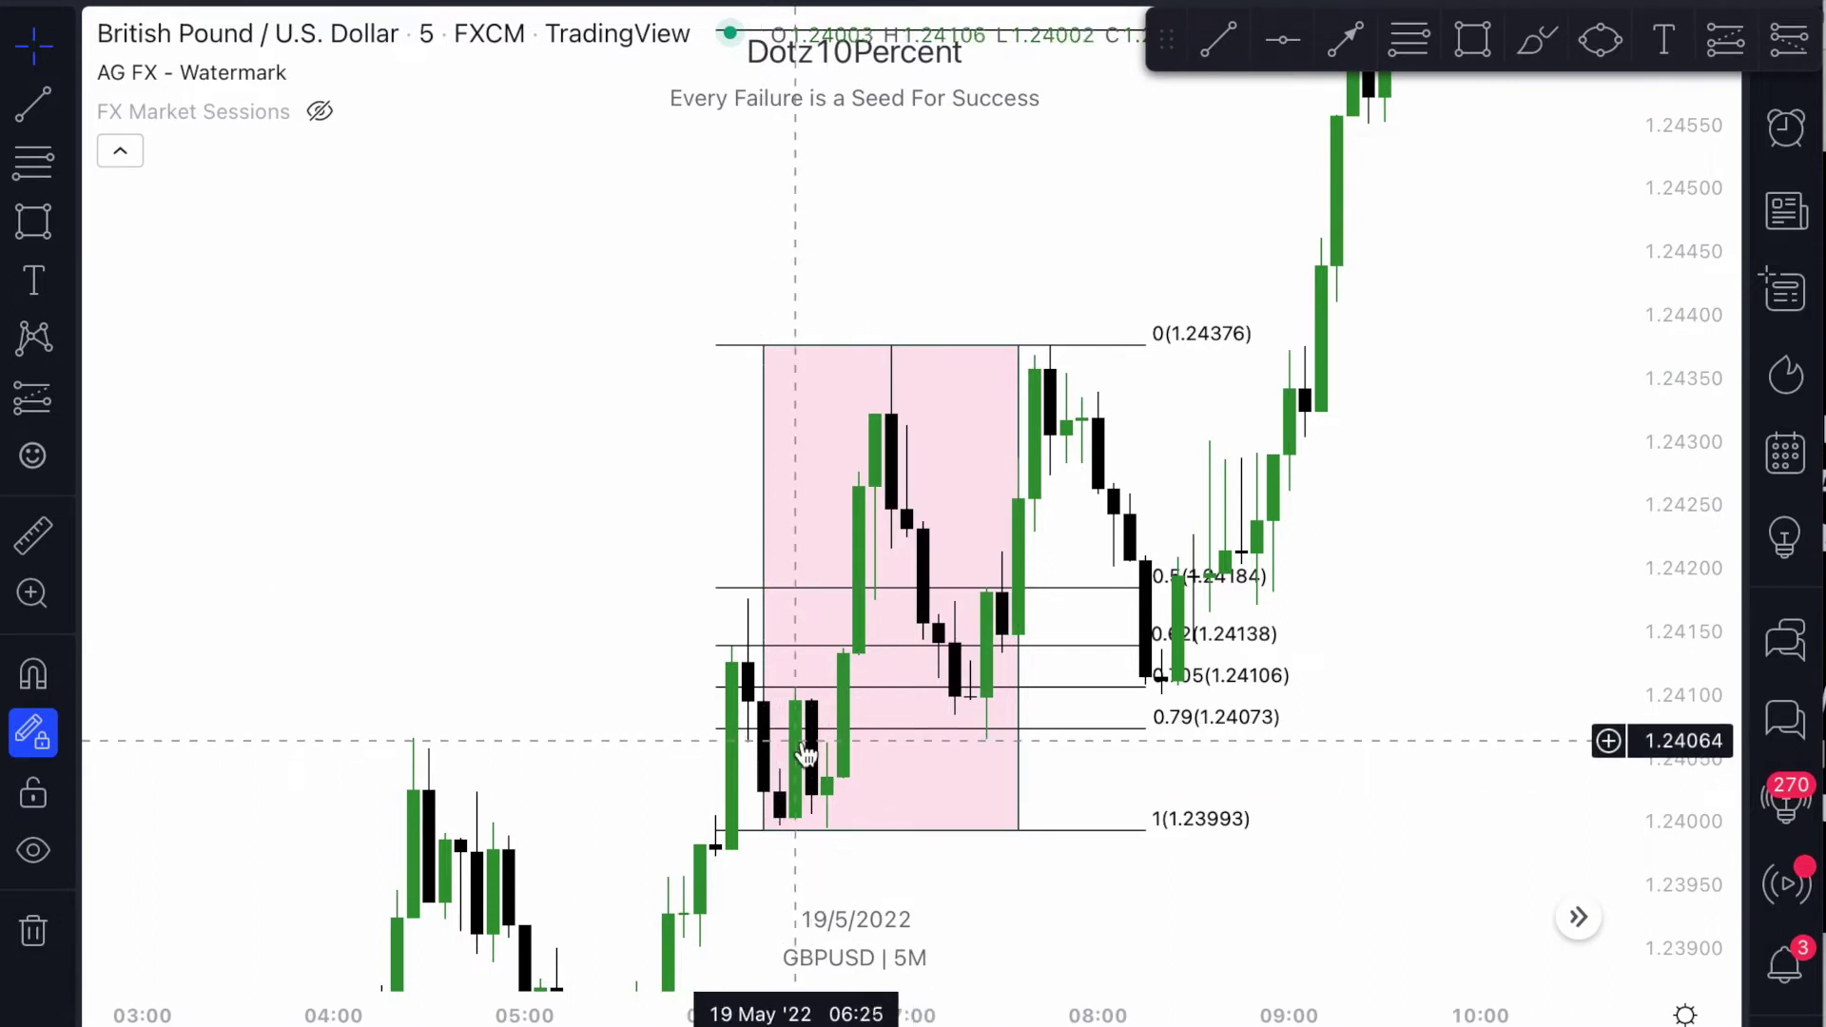
Draw a smaller rectangle inside the first, from 1.24130 at 06:30 to 1.24062 at 07:20.
{"action": "scroll", "coordinate": [883, 726], "scroll_direction": "up", "scroll_amount": 3}
{"action": "scroll", "coordinate": [1179, 732], "scroll_direction": "left", "scroll_amount": 3}
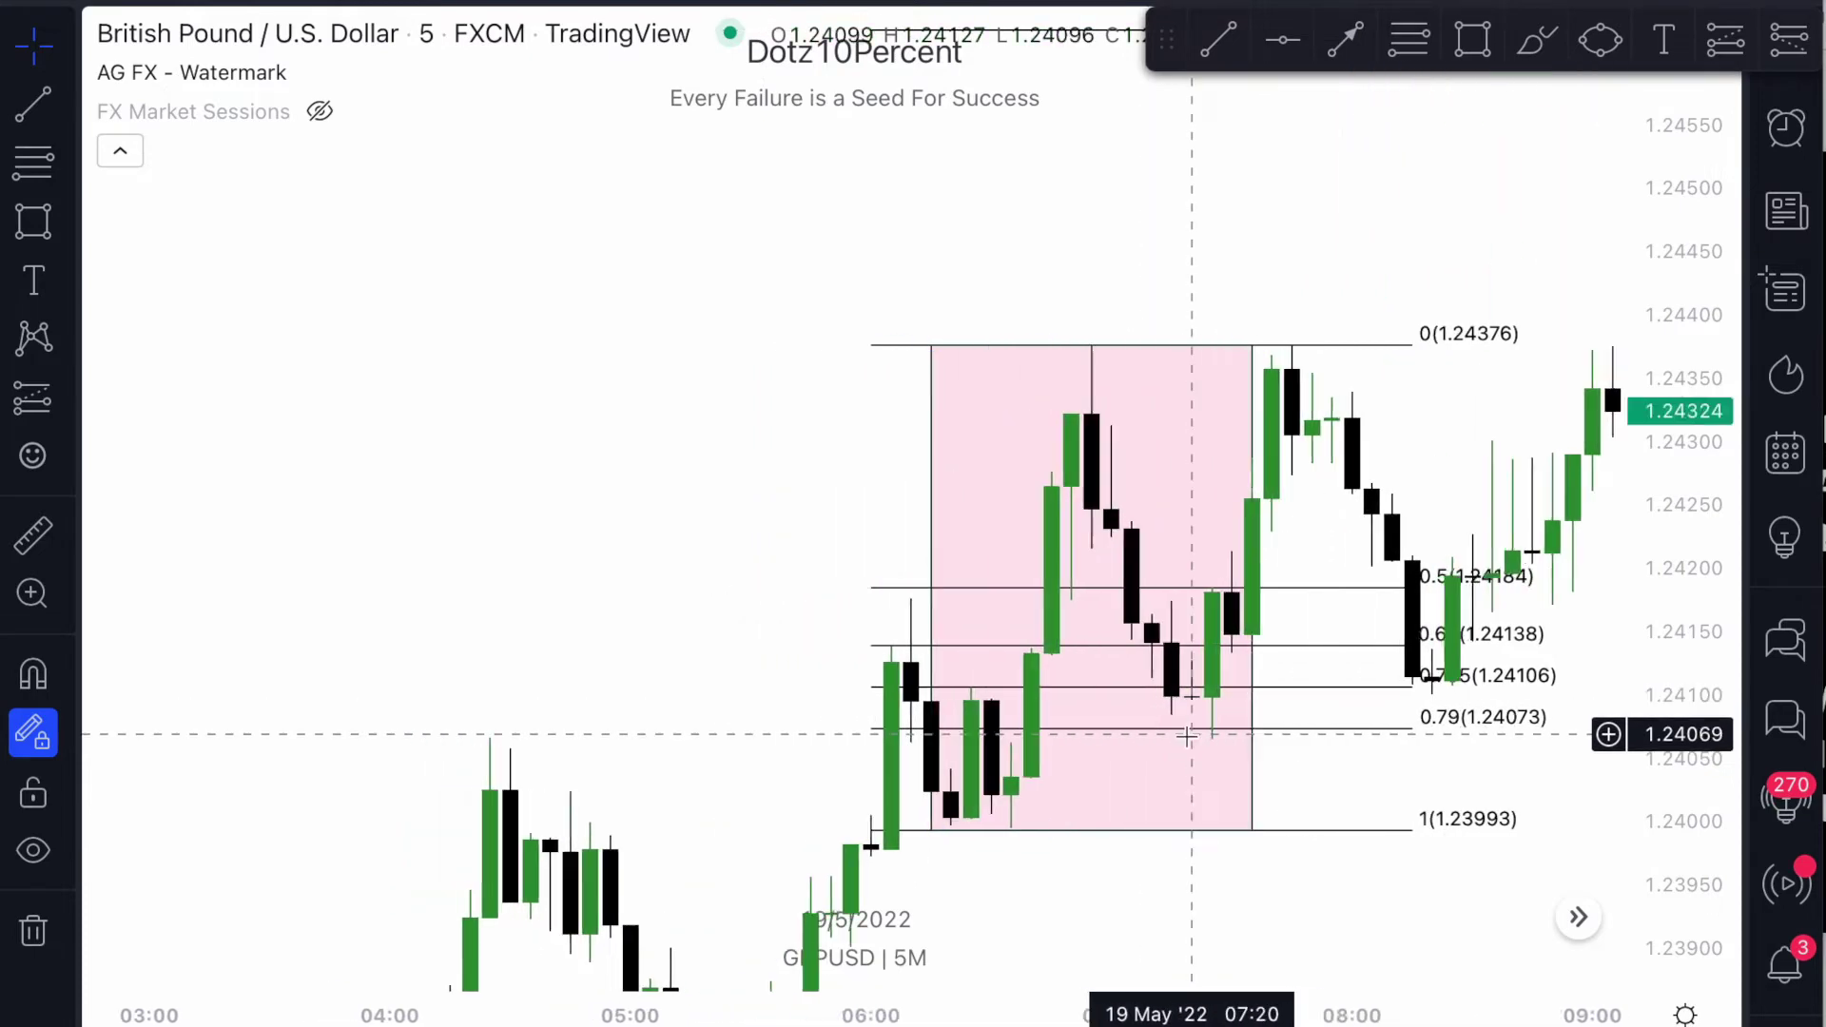
{"action": "left_click_drag", "start_coordinate": [1727, 735], "coordinate": [1727, 442]}
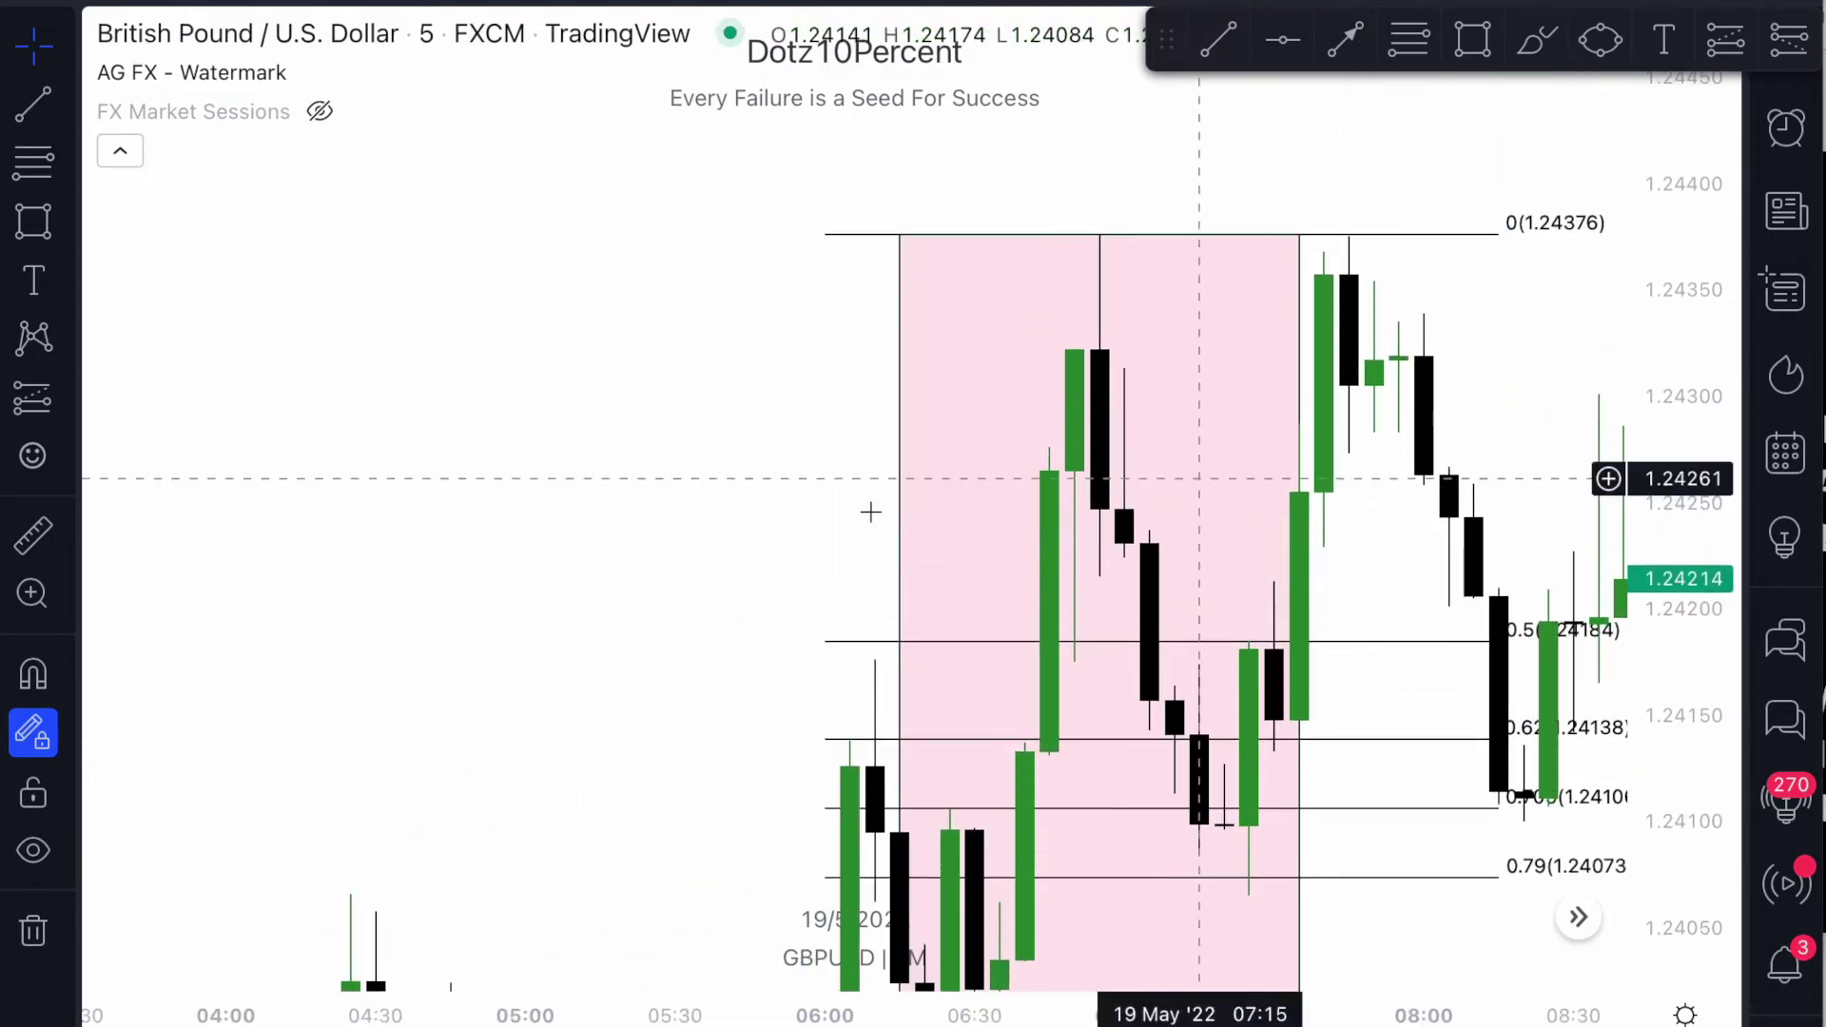
{"action": "left_click_drag", "start_coordinate": [657, 481], "coordinate": [536, 290]}
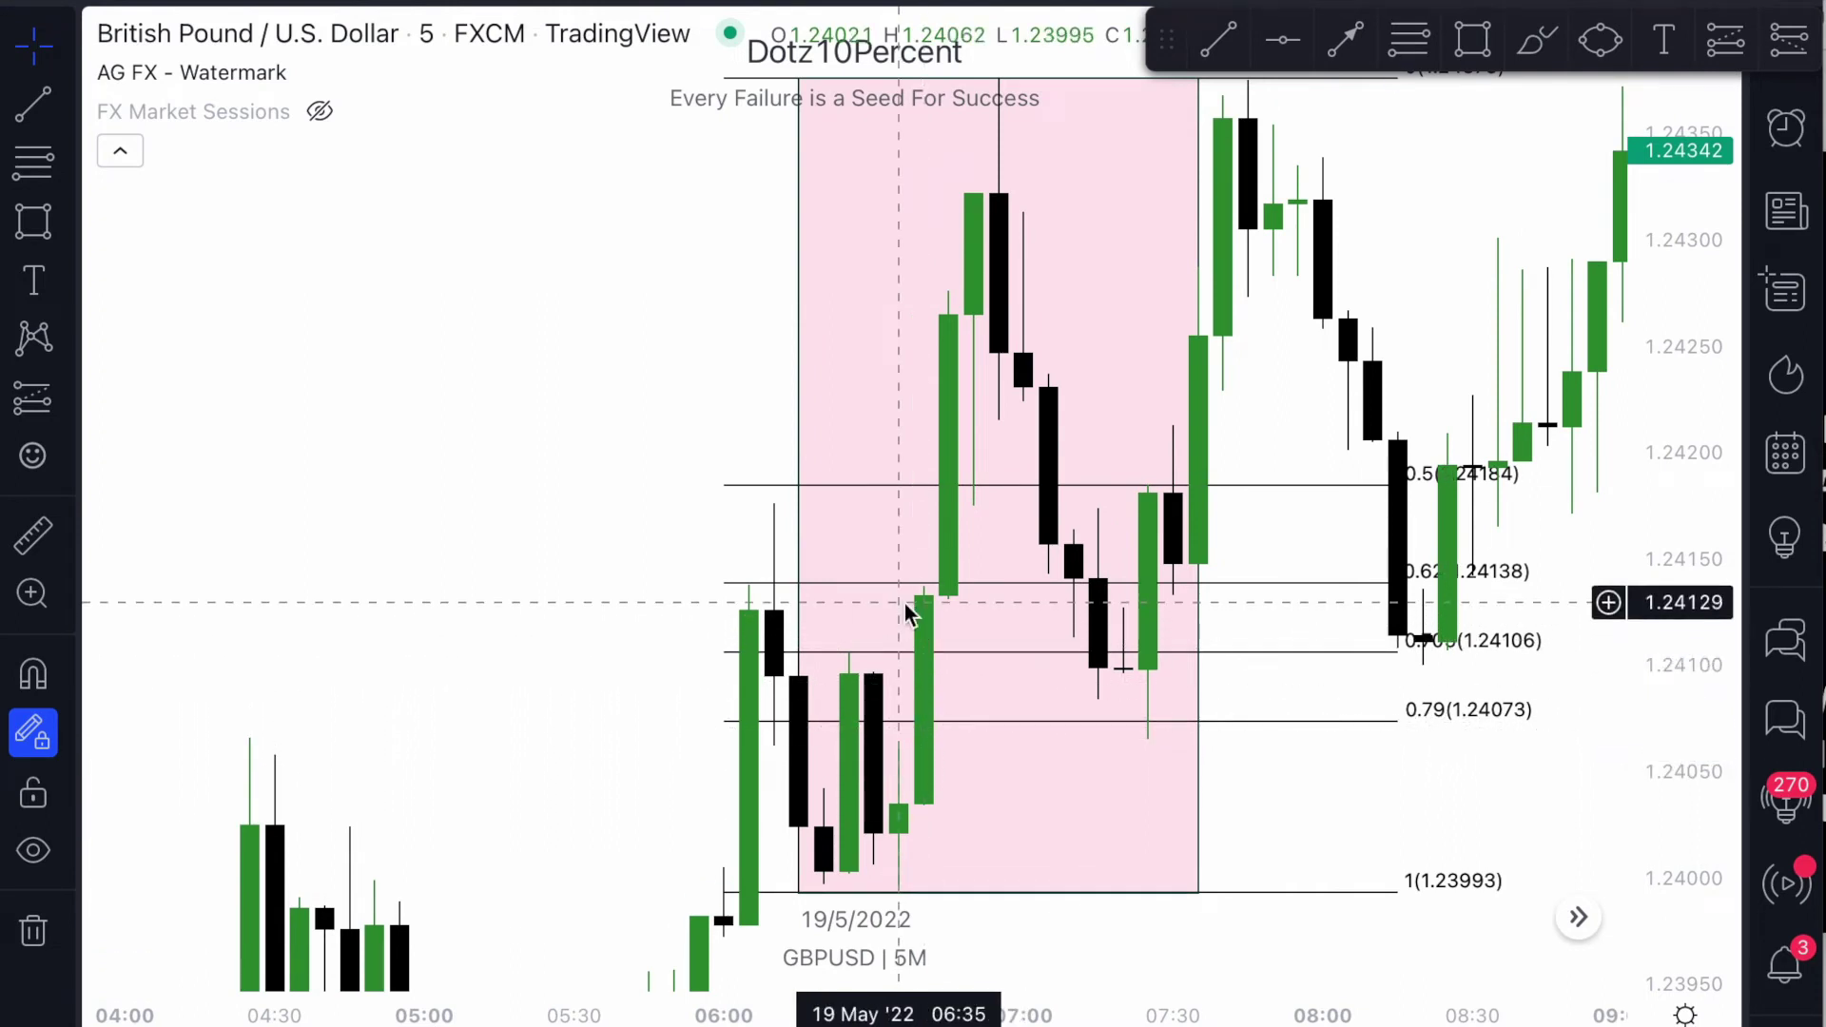
{"action": "left_click", "coordinate": [797, 298]}
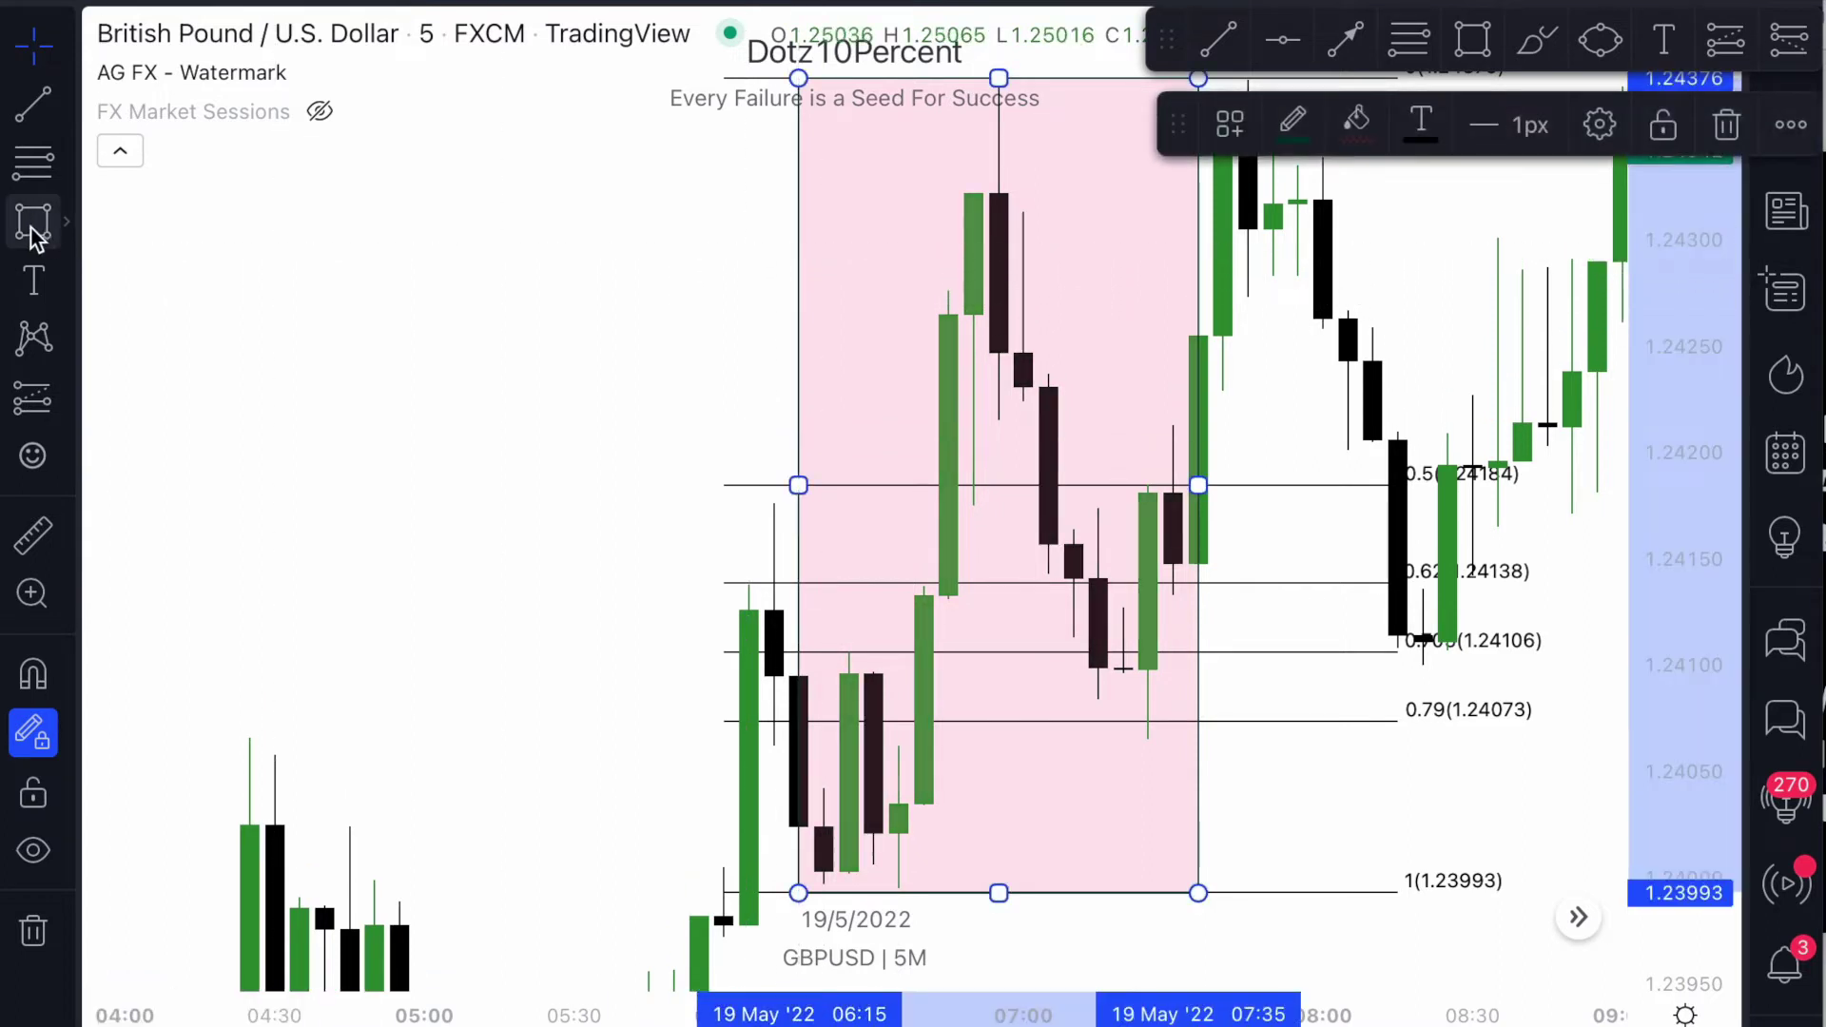
{"action": "left_click", "coordinate": [33, 227]}
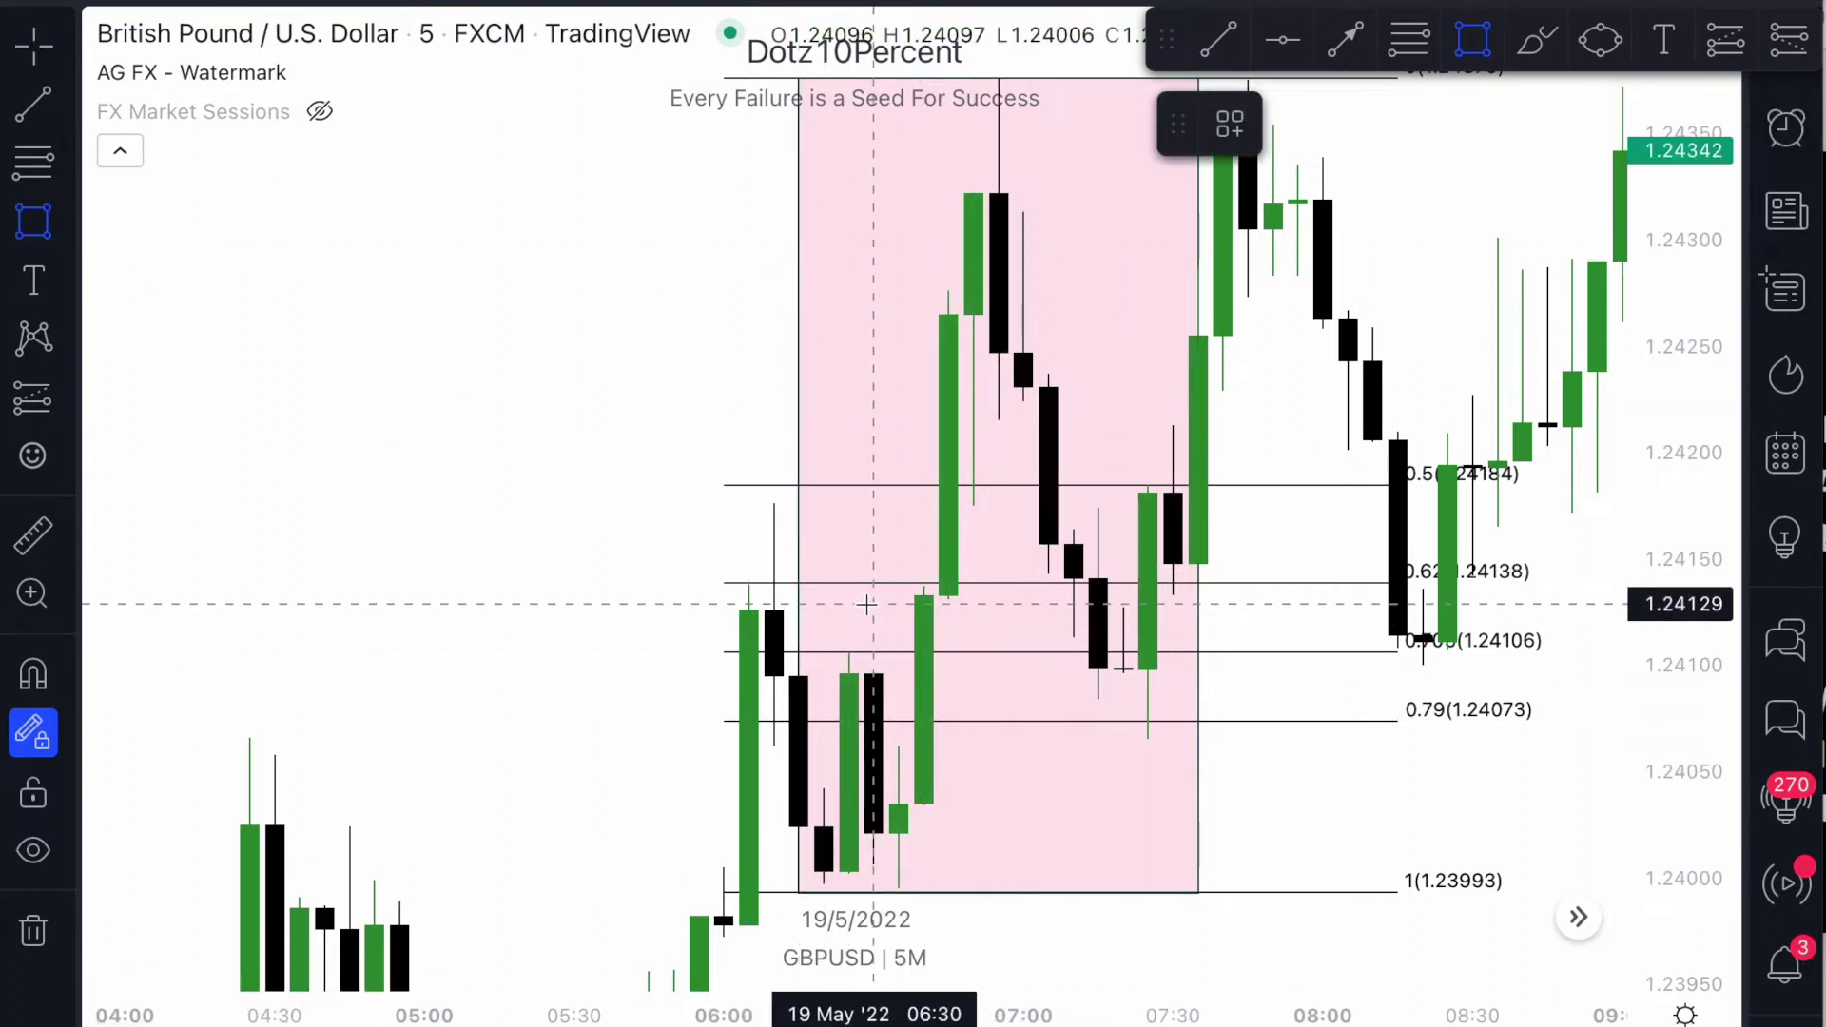
{"action": "left_click_drag", "start_coordinate": [872, 601], "coordinate": [1123, 745]}
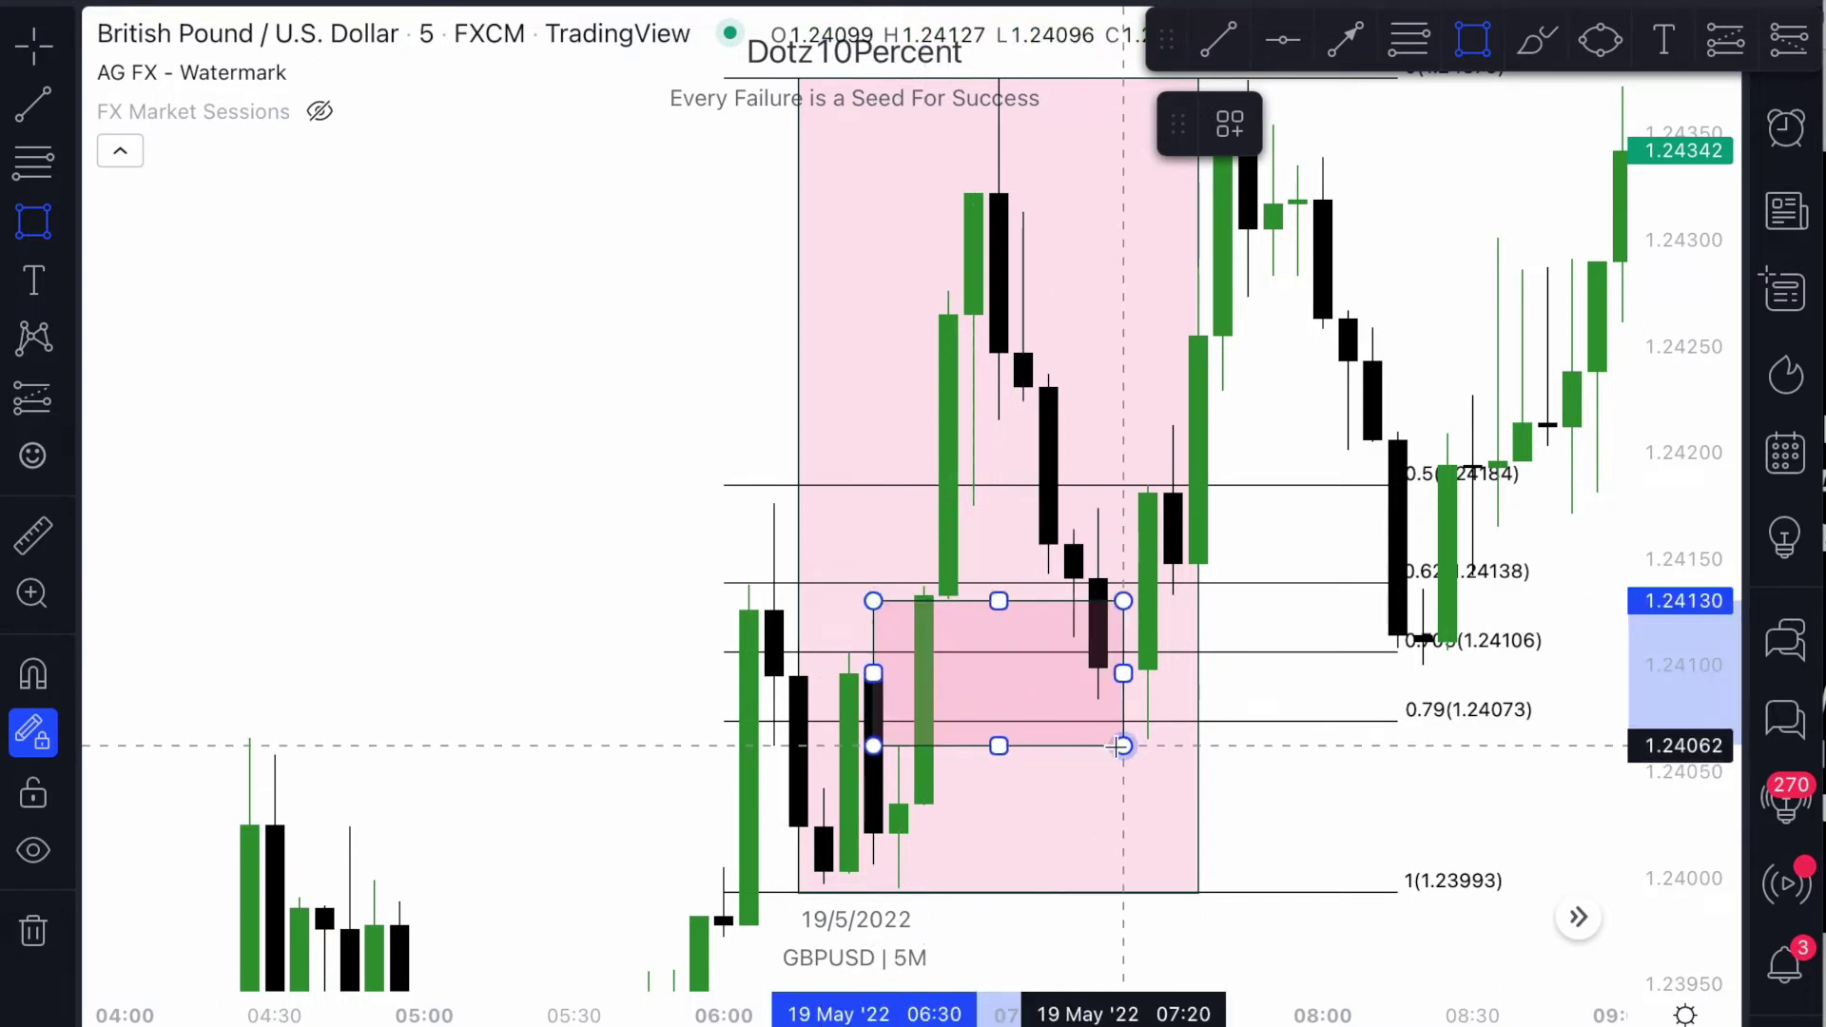
{"action": "left_click", "coordinate": [38, 42]}
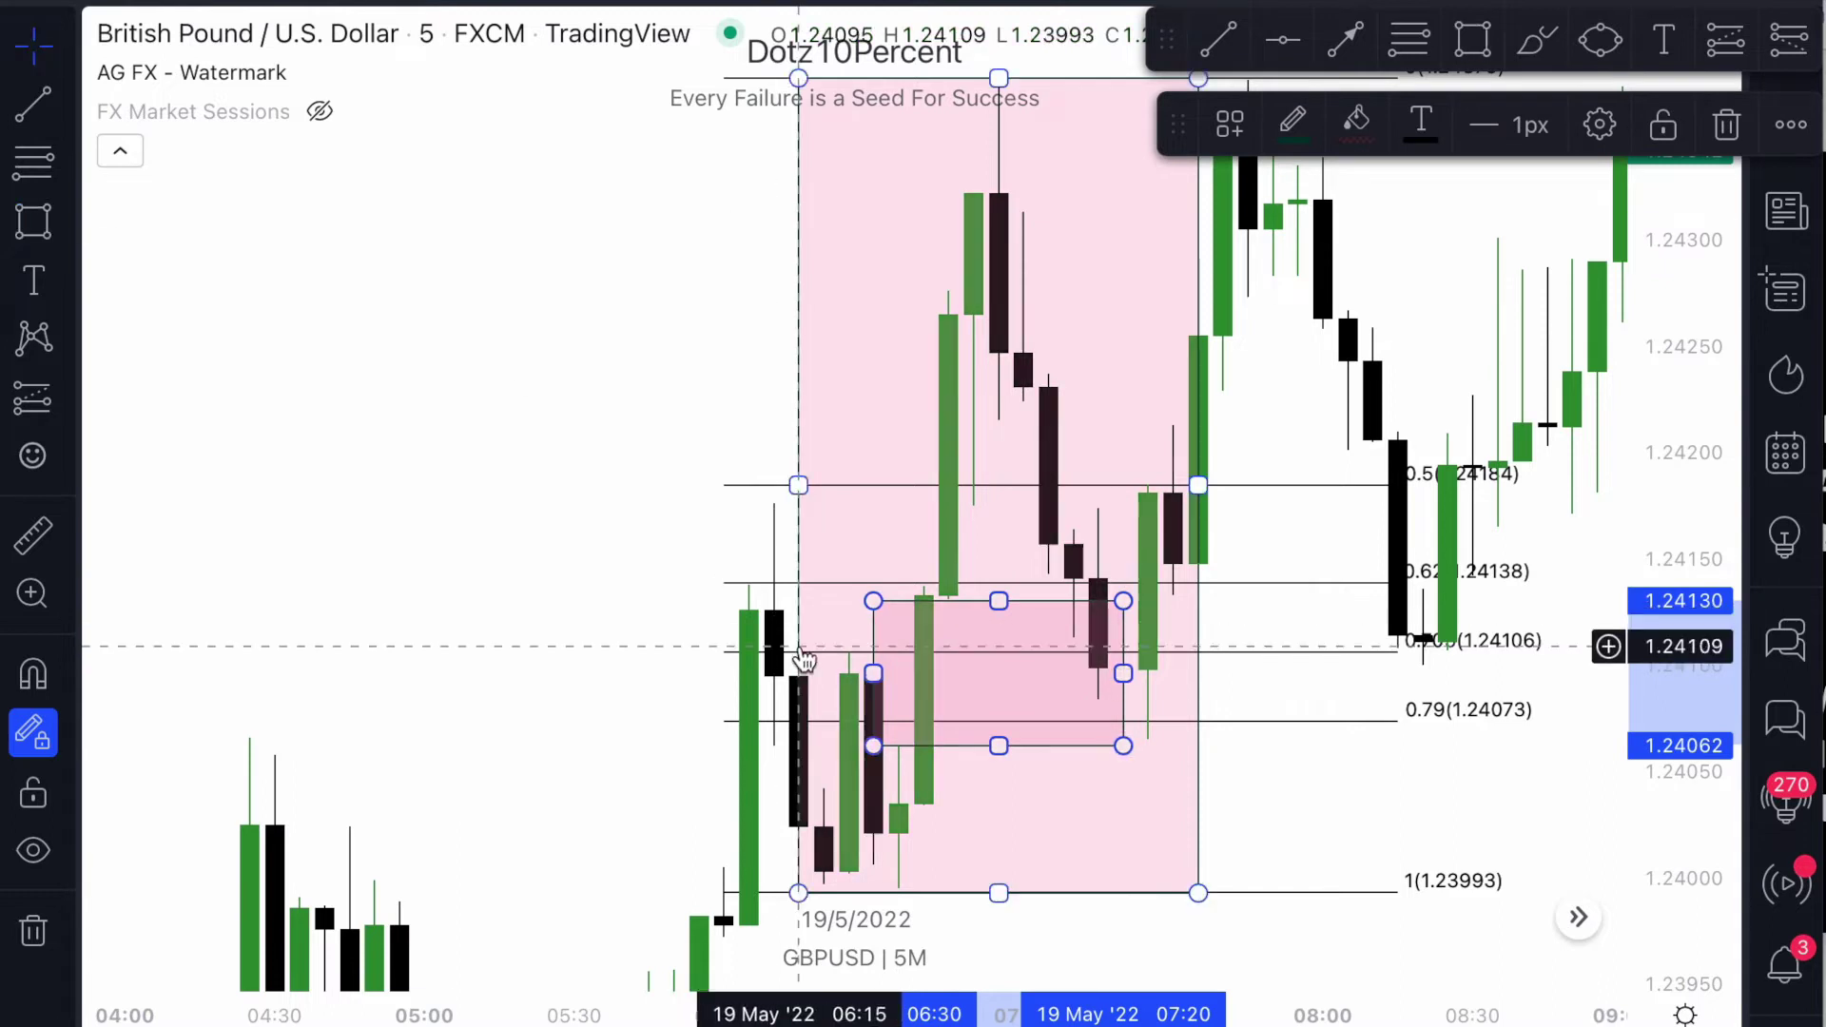
Set the text colour of the smaller rectangle to cyan.
{"action": "double_click", "coordinate": [937, 614]}
{"action": "left_click", "coordinate": [856, 434]}
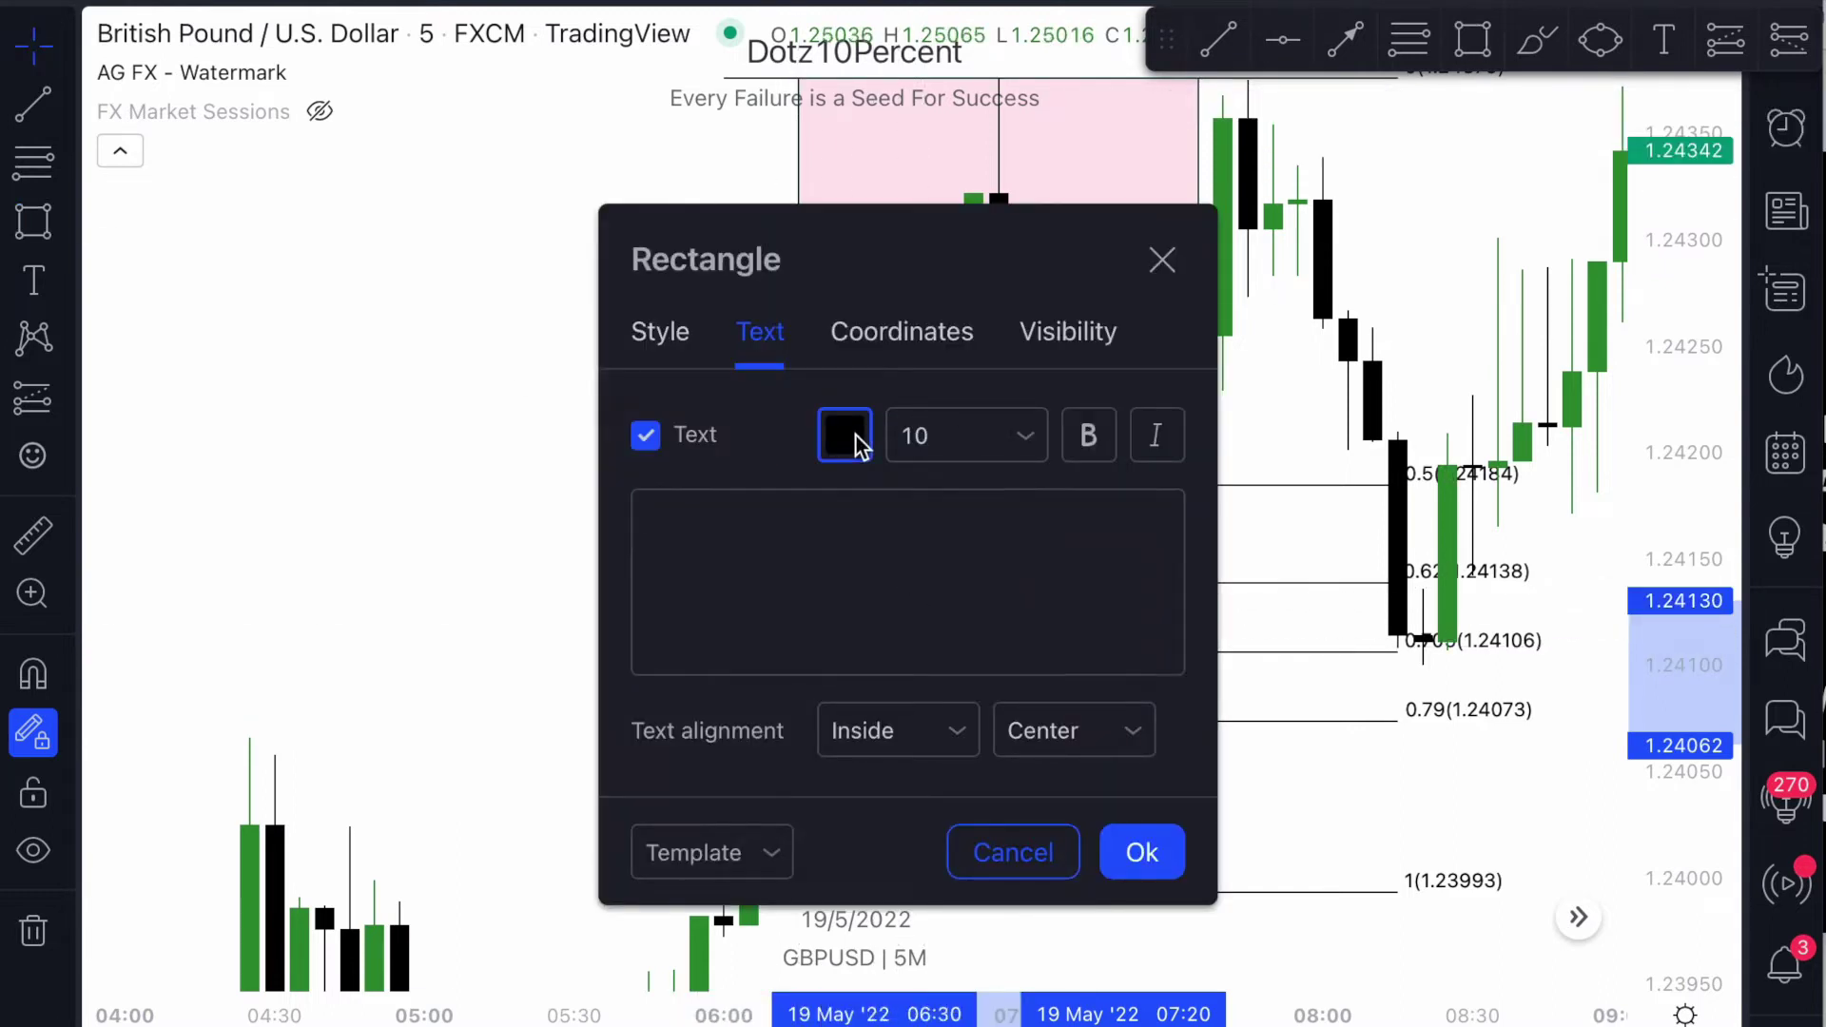
{"action": "left_click", "coordinate": [1037, 542]}
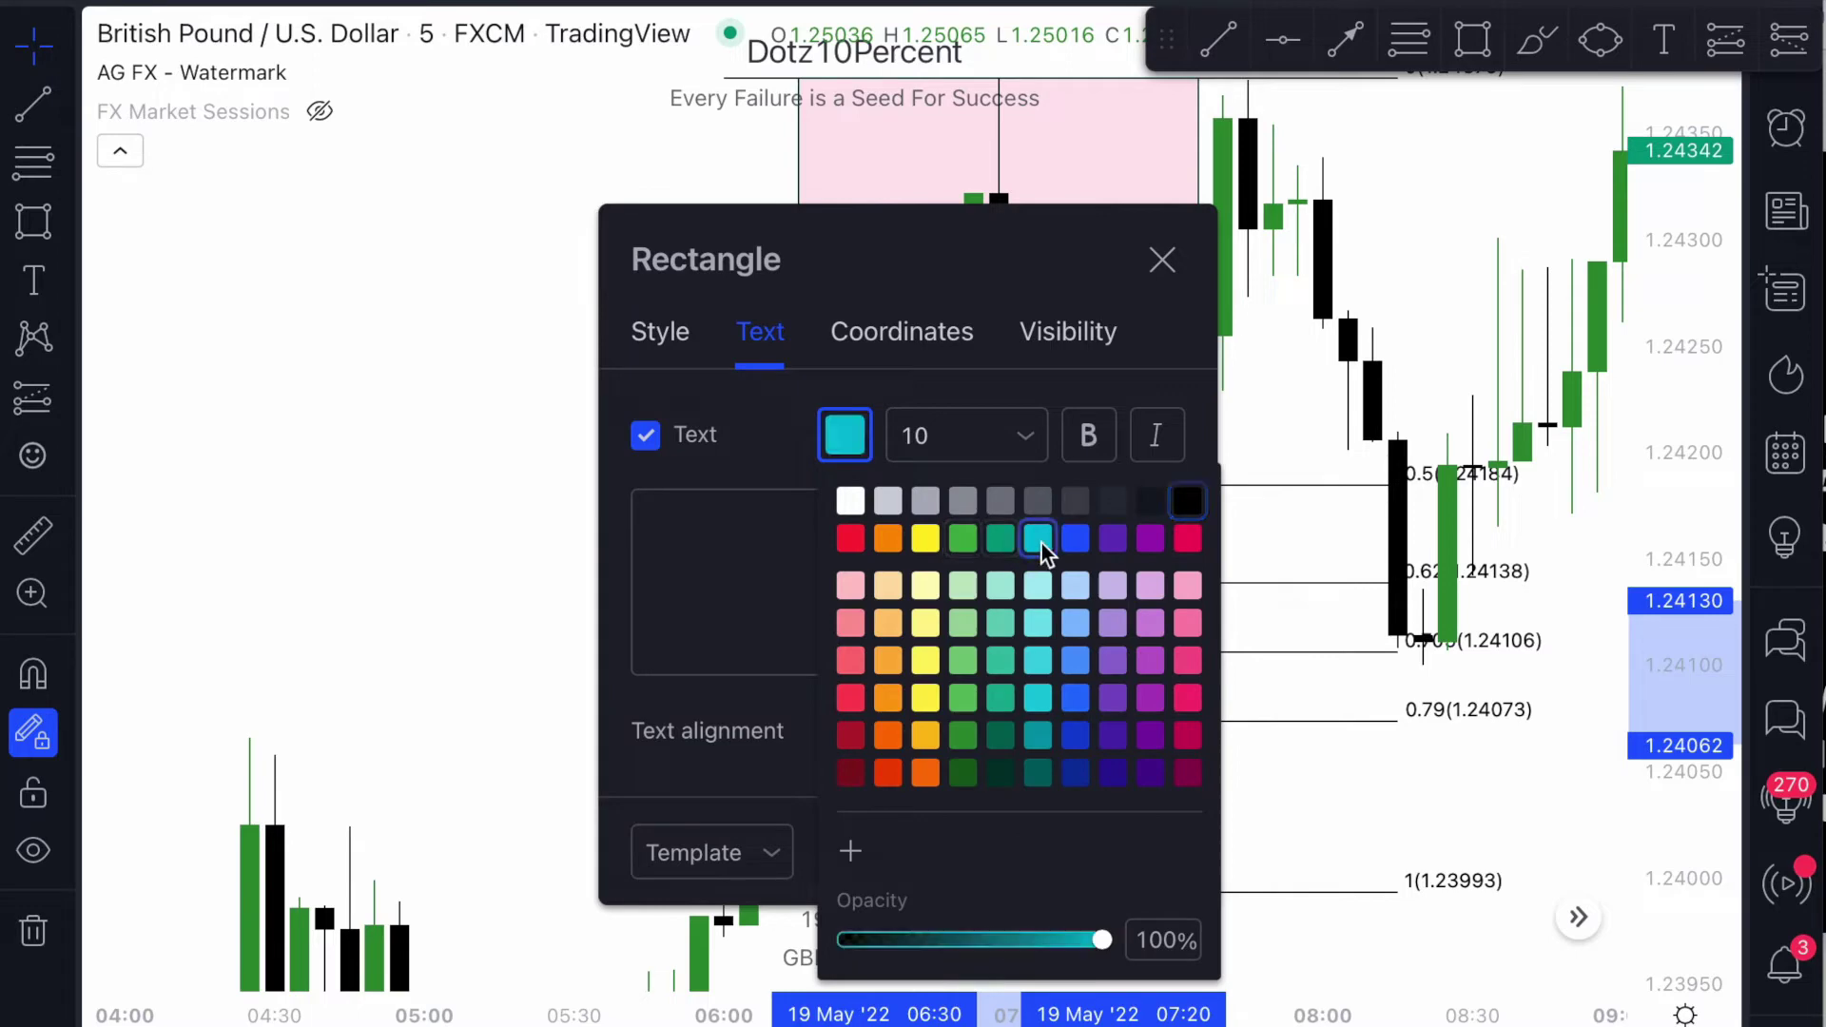
{"action": "left_click", "coordinate": [742, 756]}
{"action": "left_click", "coordinate": [687, 330]}
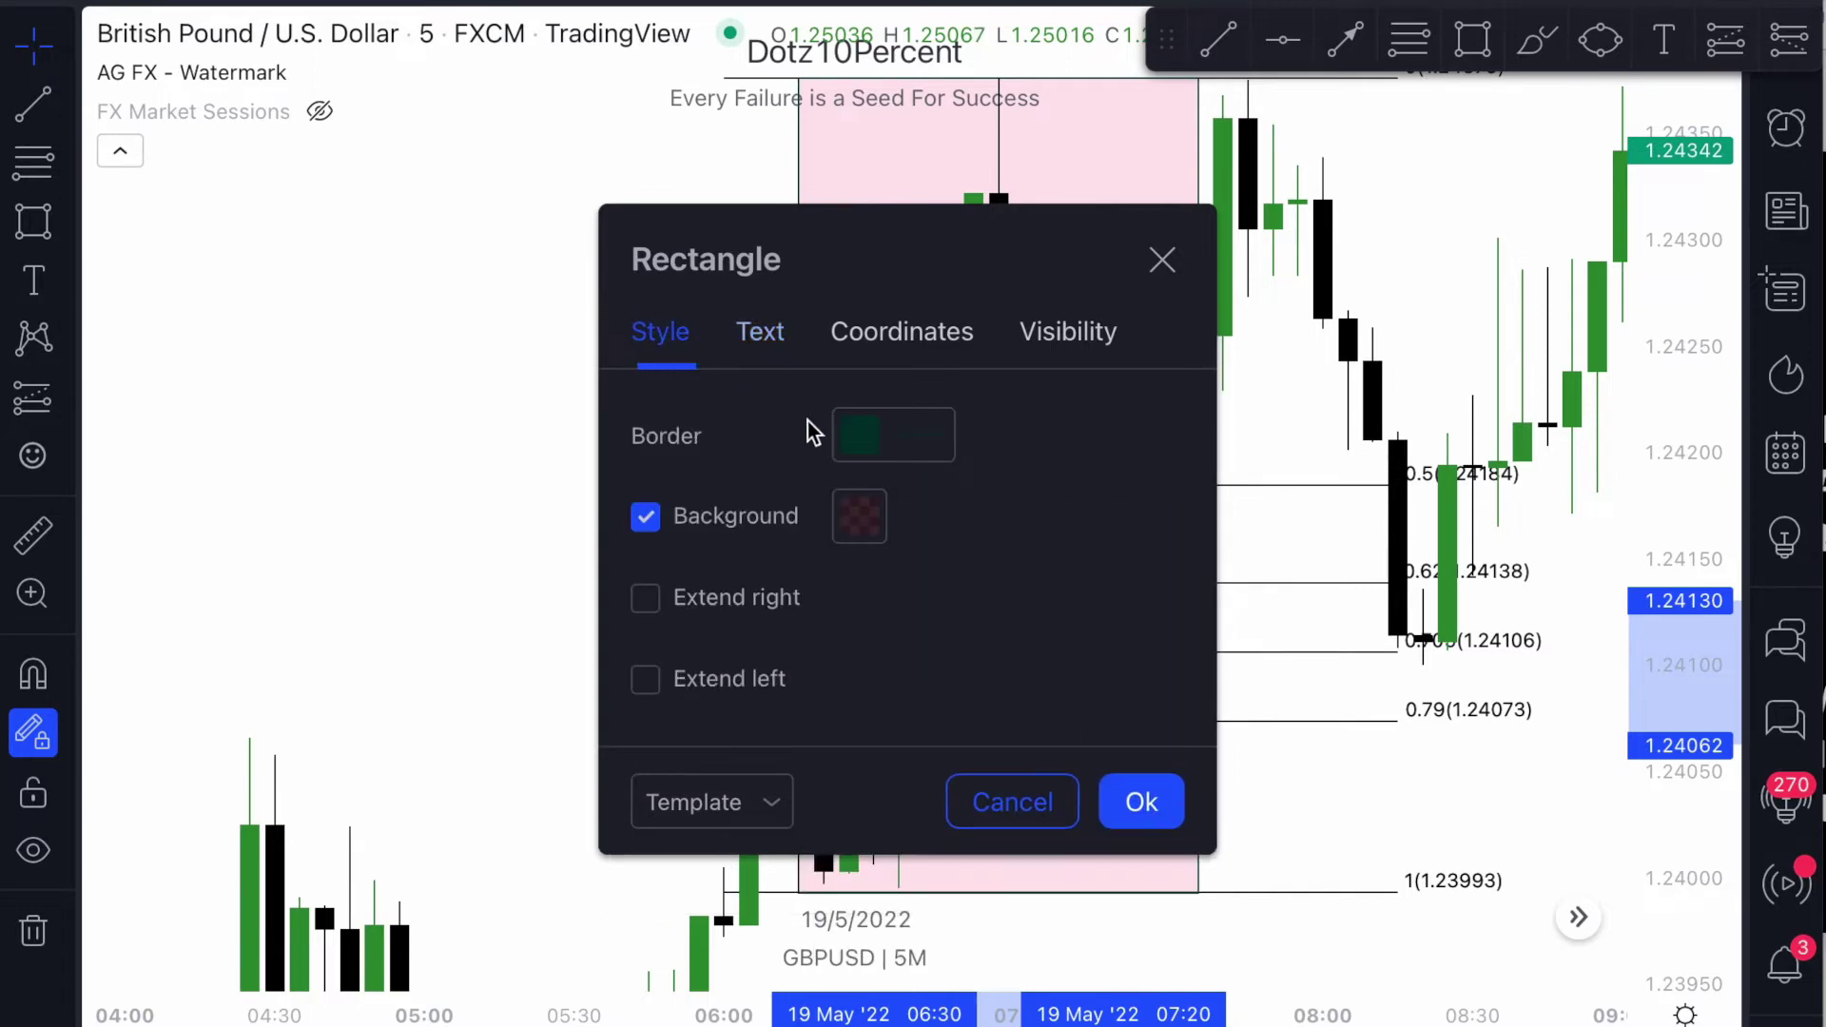
{"action": "left_click", "coordinate": [1162, 261]}
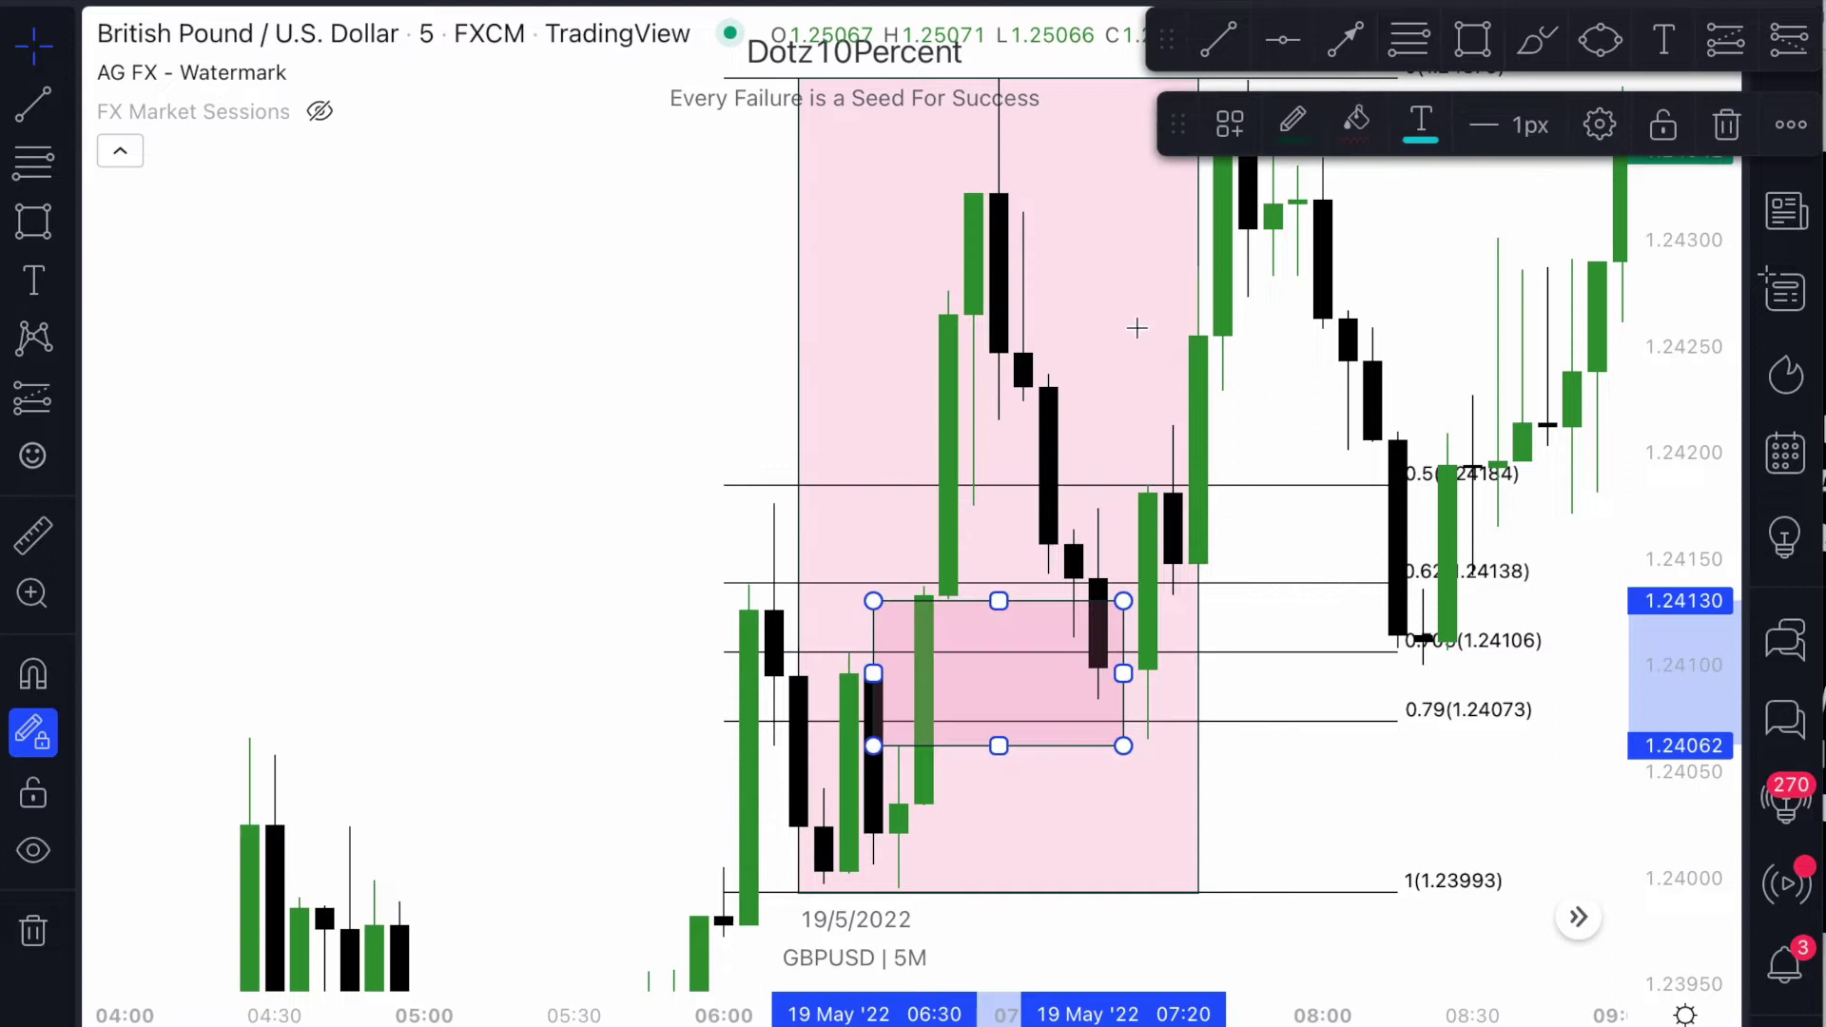
Fill the smaller rectangle with cyan and extend its end to the 07:30 candle.
{"action": "left_click", "coordinate": [1353, 124]}
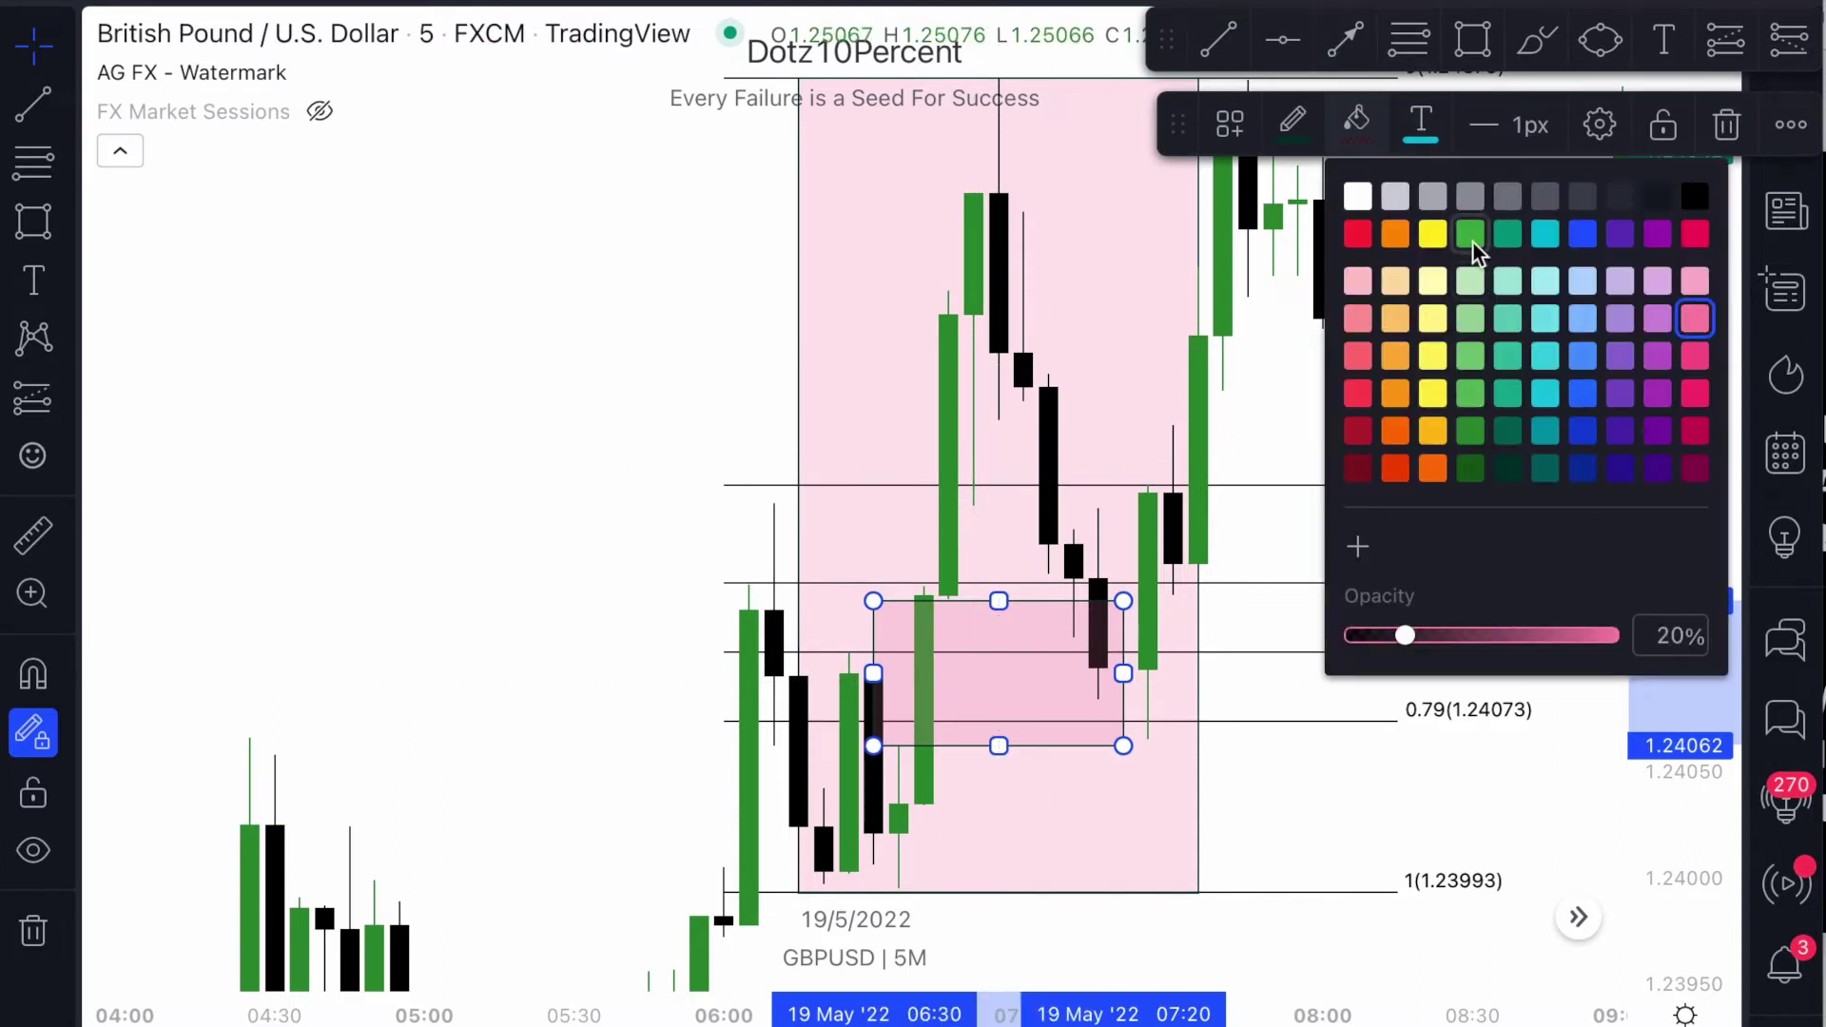
{"action": "left_click", "coordinate": [1541, 237]}
{"action": "left_click", "coordinate": [1328, 777]}
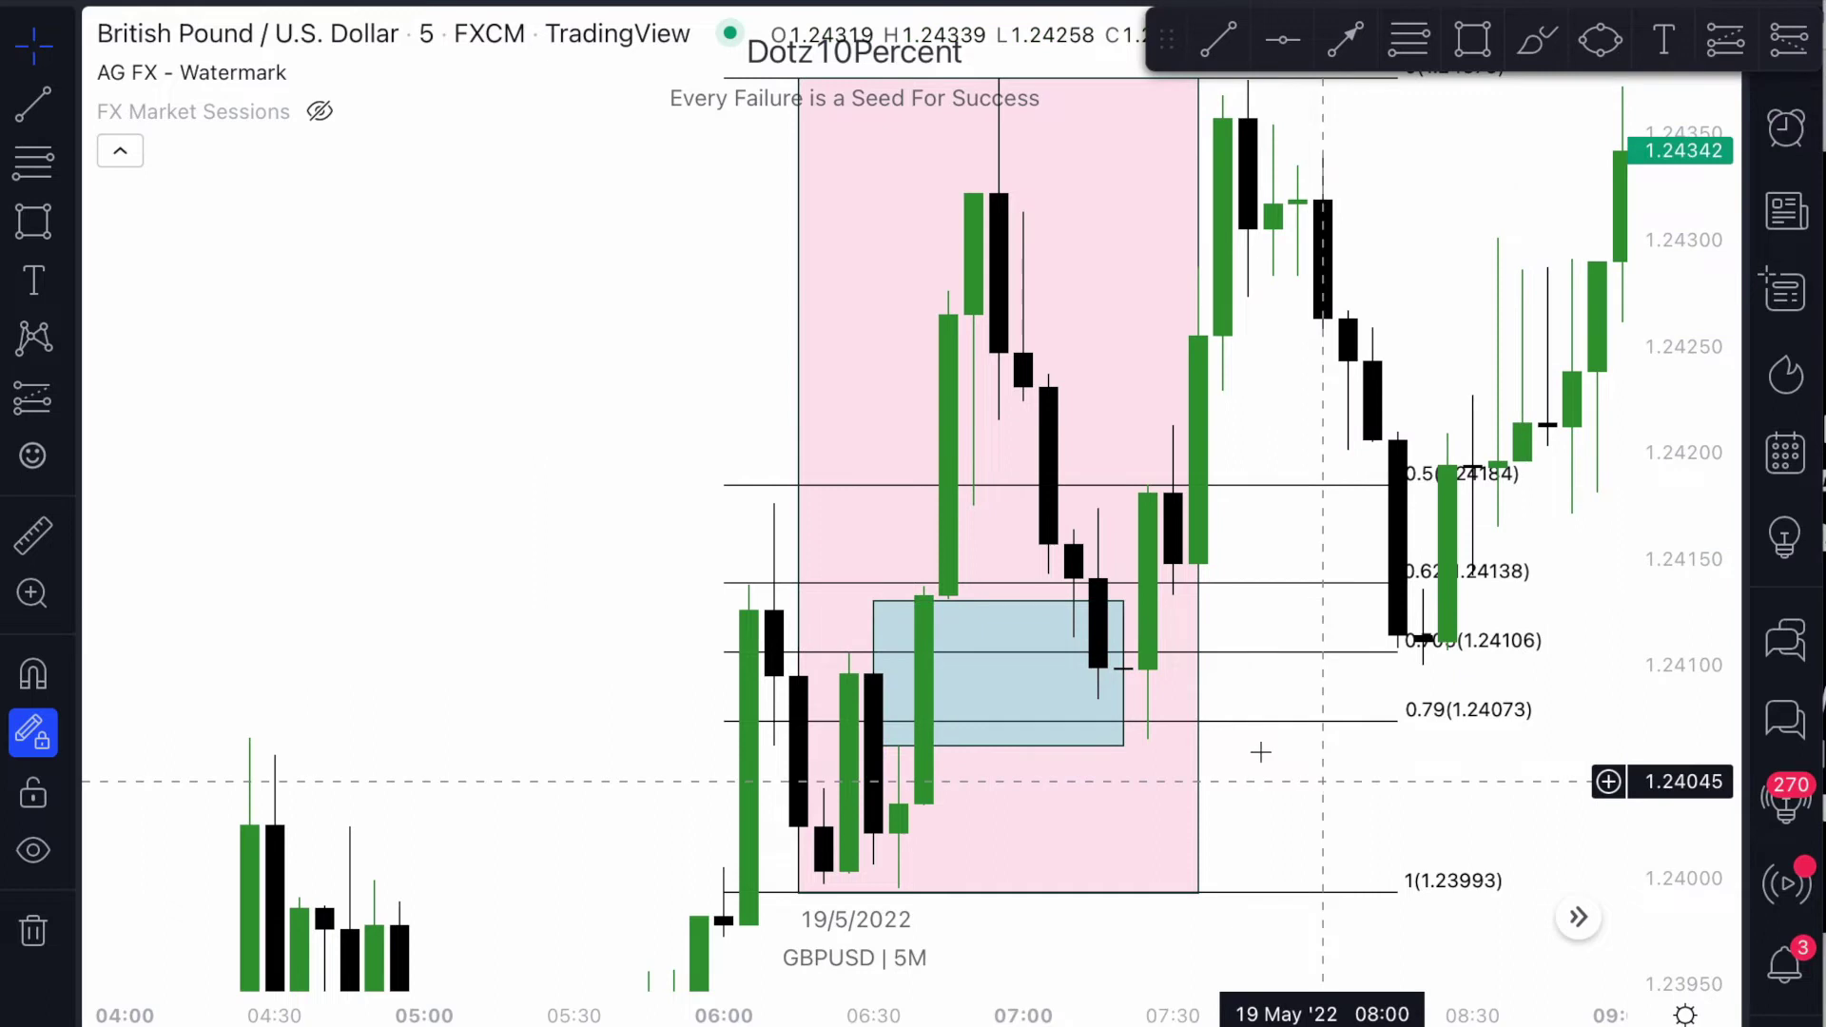
{"action": "left_click", "coordinate": [1132, 675]}
{"action": "left_click_drag", "start_coordinate": [1125, 674], "coordinate": [1175, 677]}
{"action": "left_click", "coordinate": [1122, 756]}
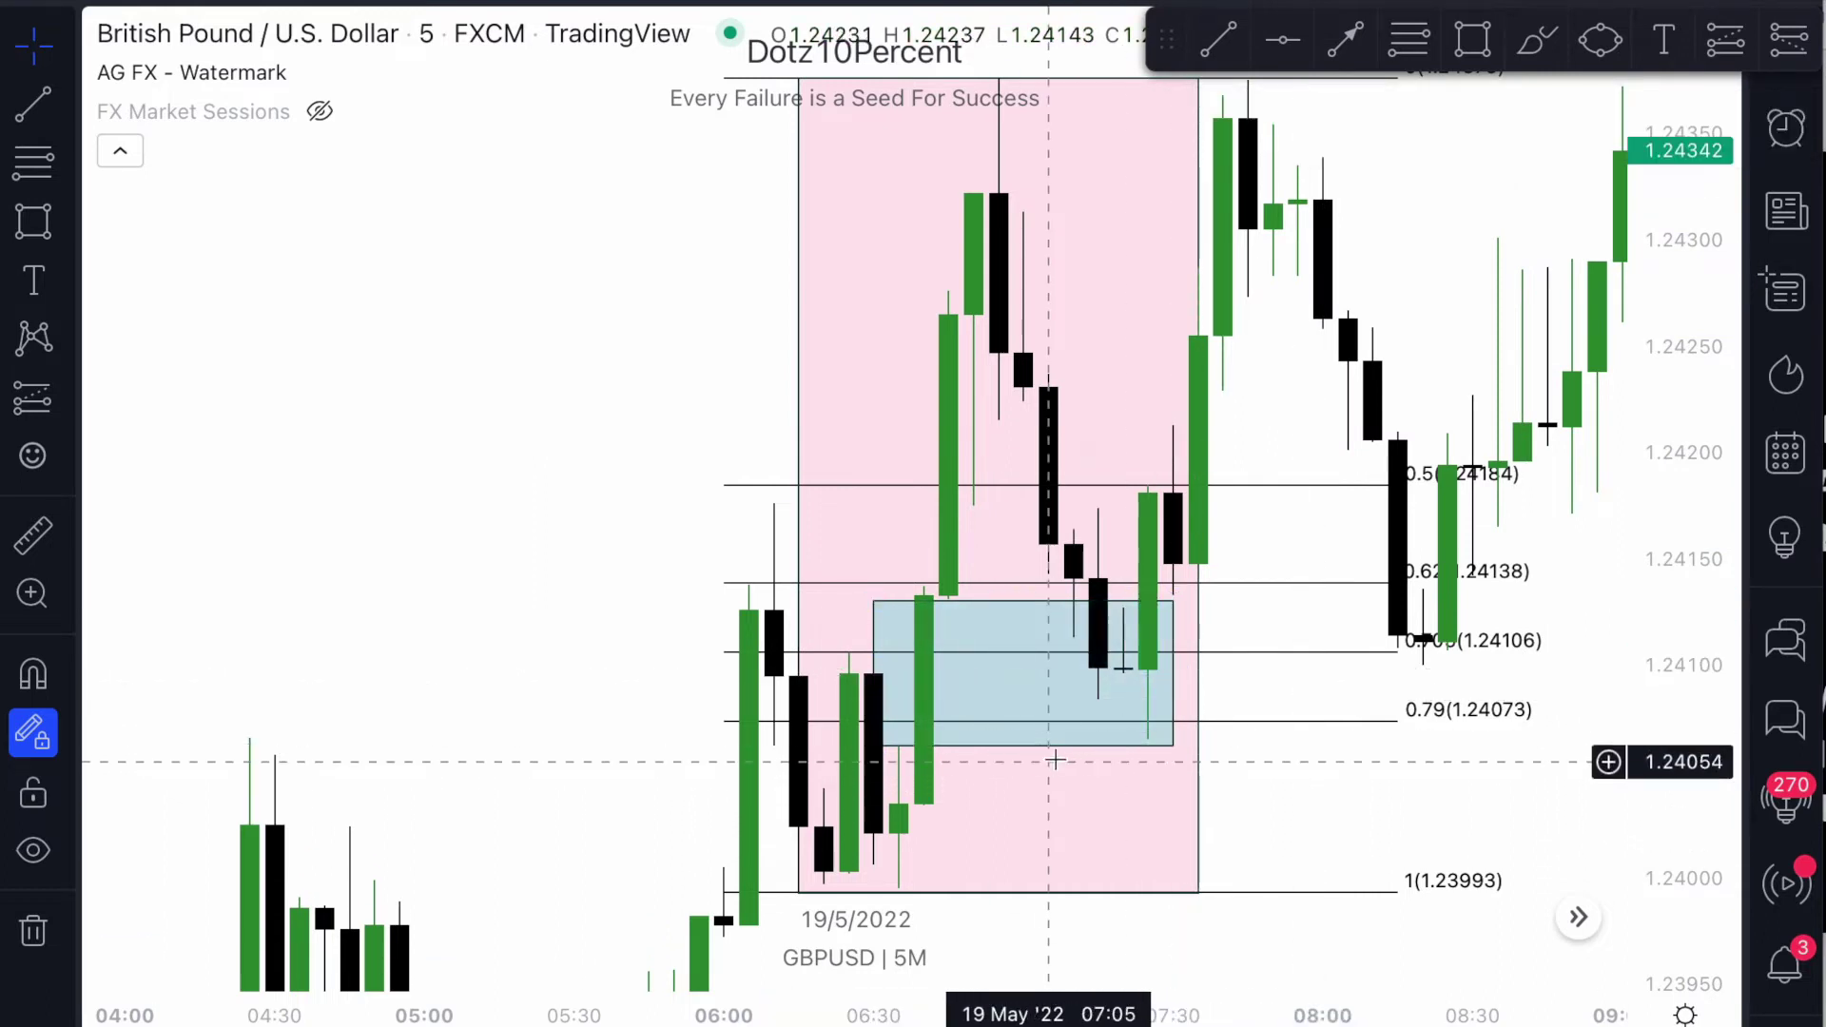
Place a long position at 07:30 with entry at 1.24106, stop at 1.23987 and target at 1.24376.
{"action": "scroll", "coordinate": [1118, 725], "scroll_direction": "up", "scroll_amount": 2}
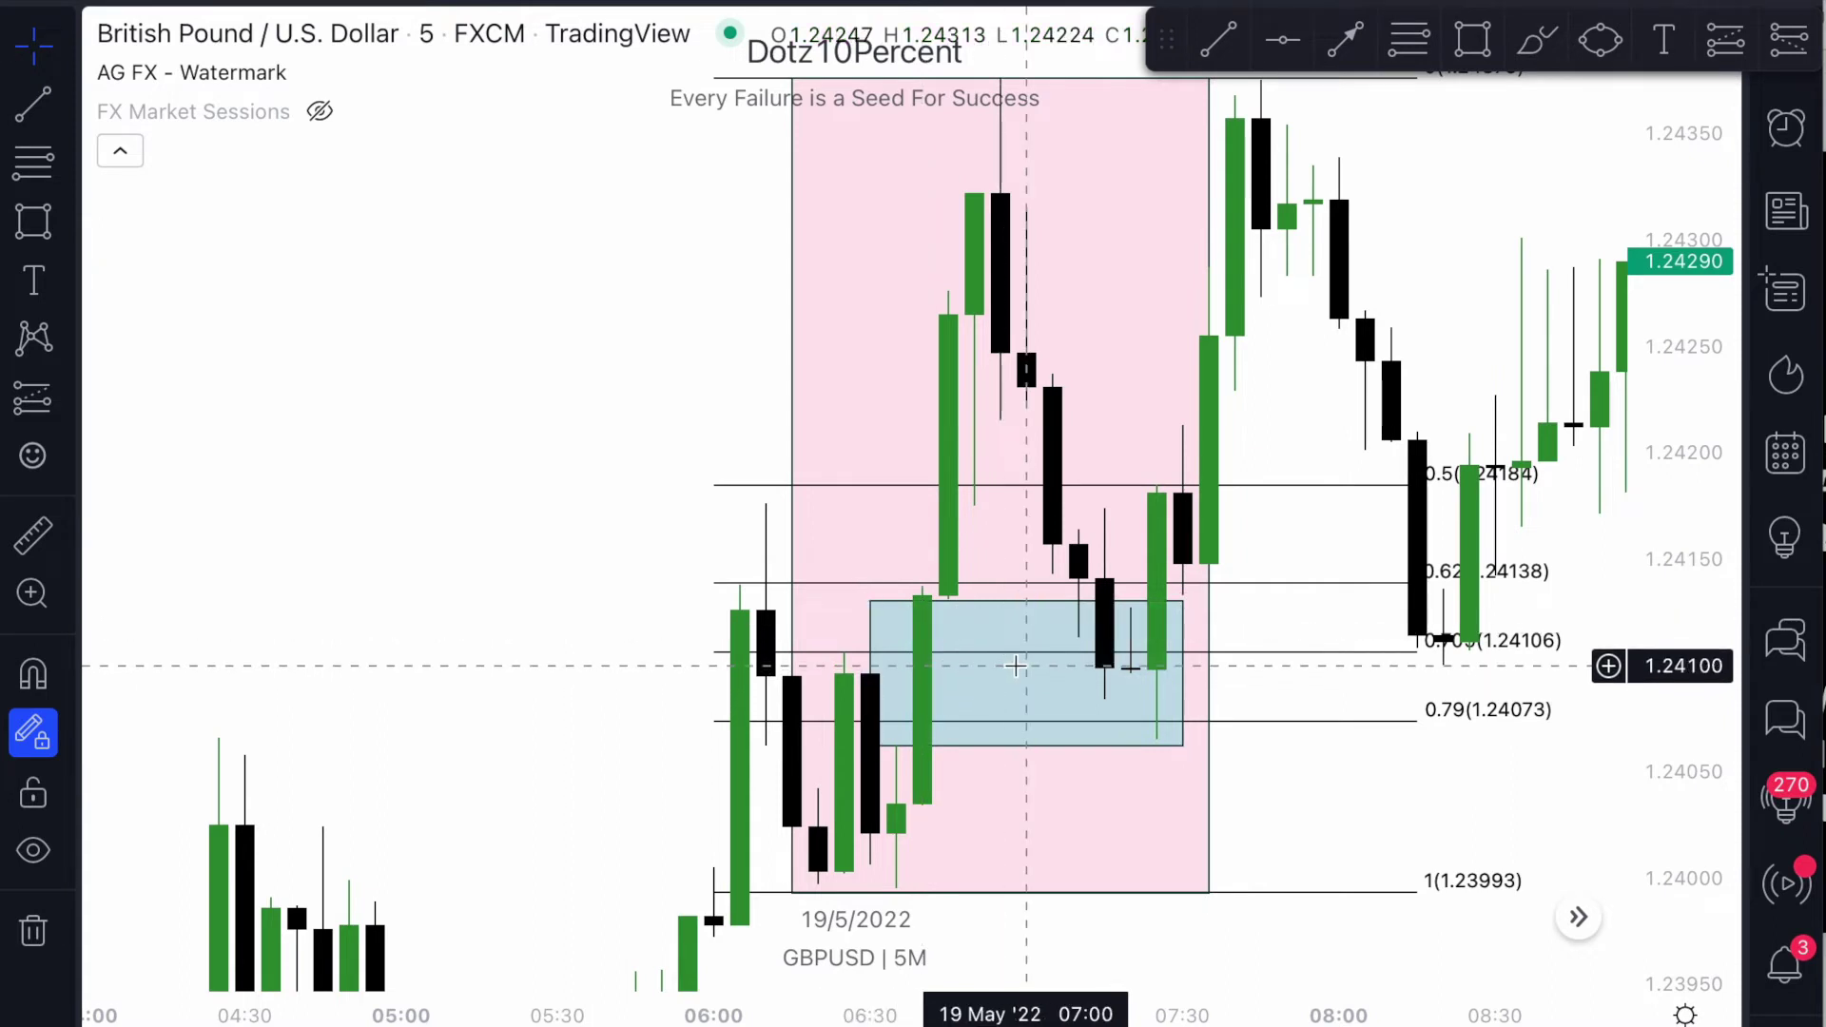
{"action": "left_click", "coordinate": [72, 407]}
{"action": "left_click", "coordinate": [269, 417]}
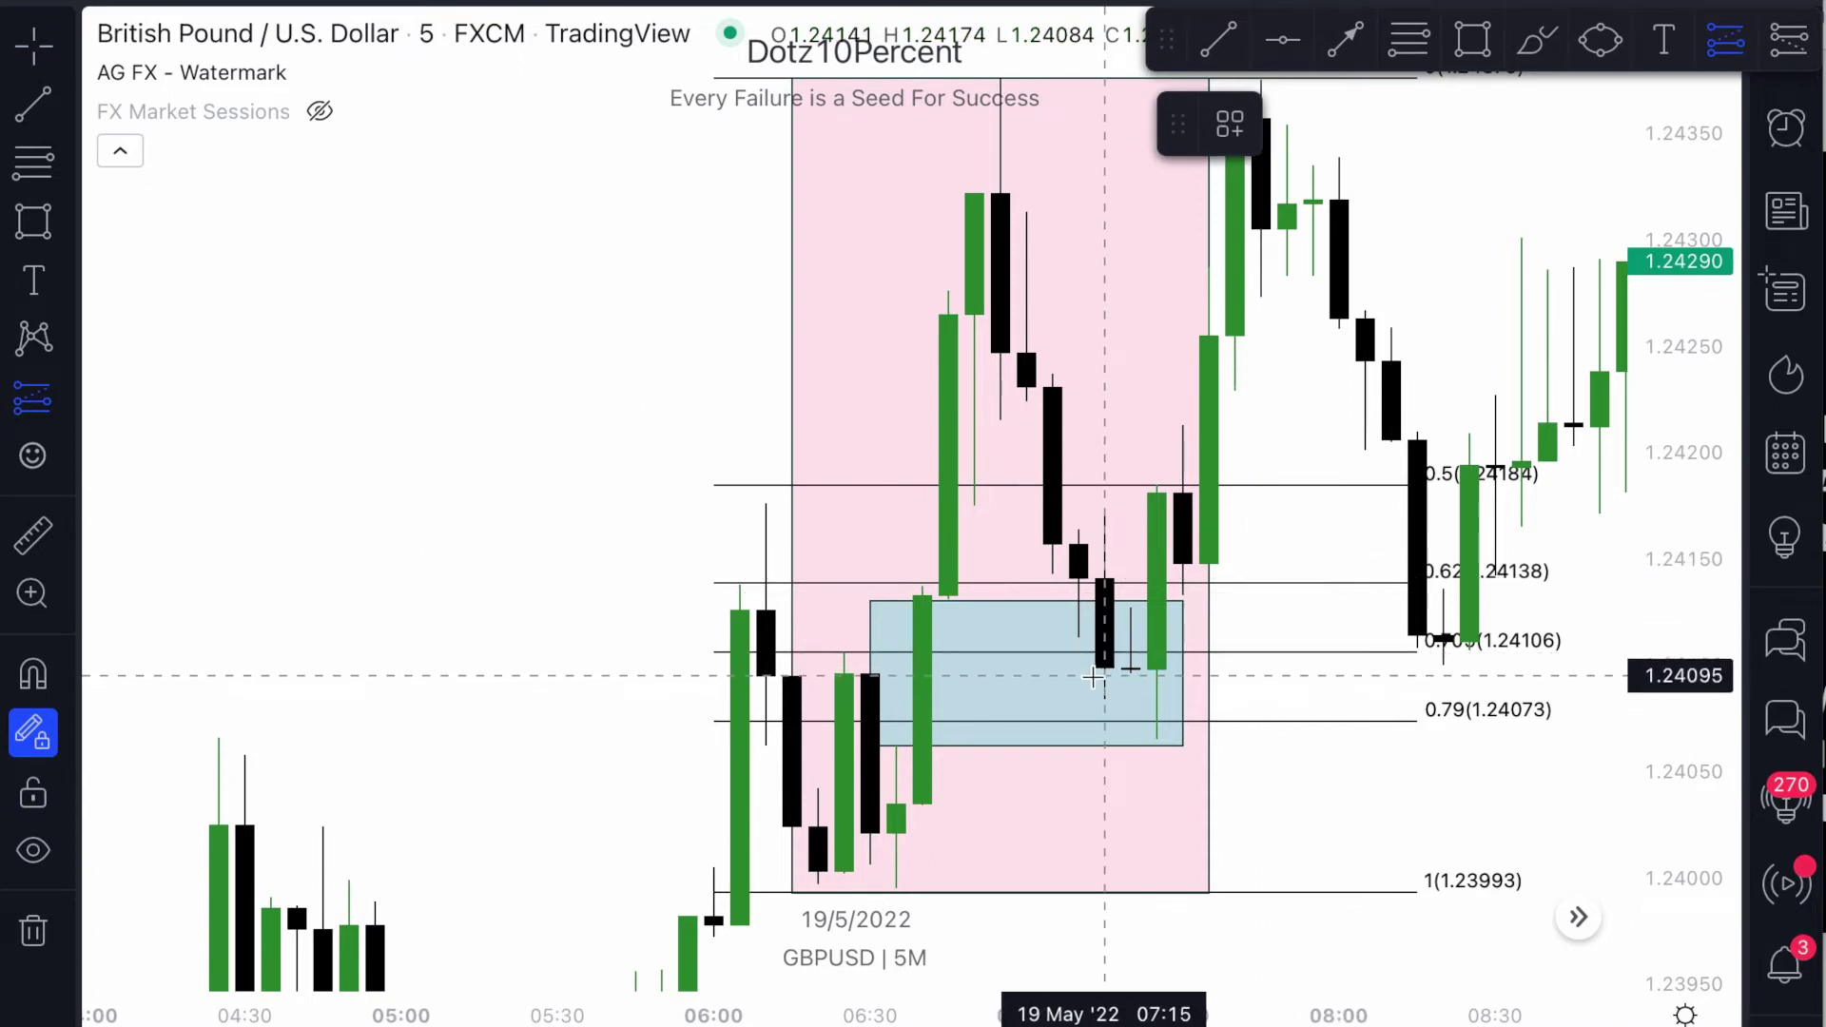
{"action": "left_click", "coordinate": [1171, 652]}
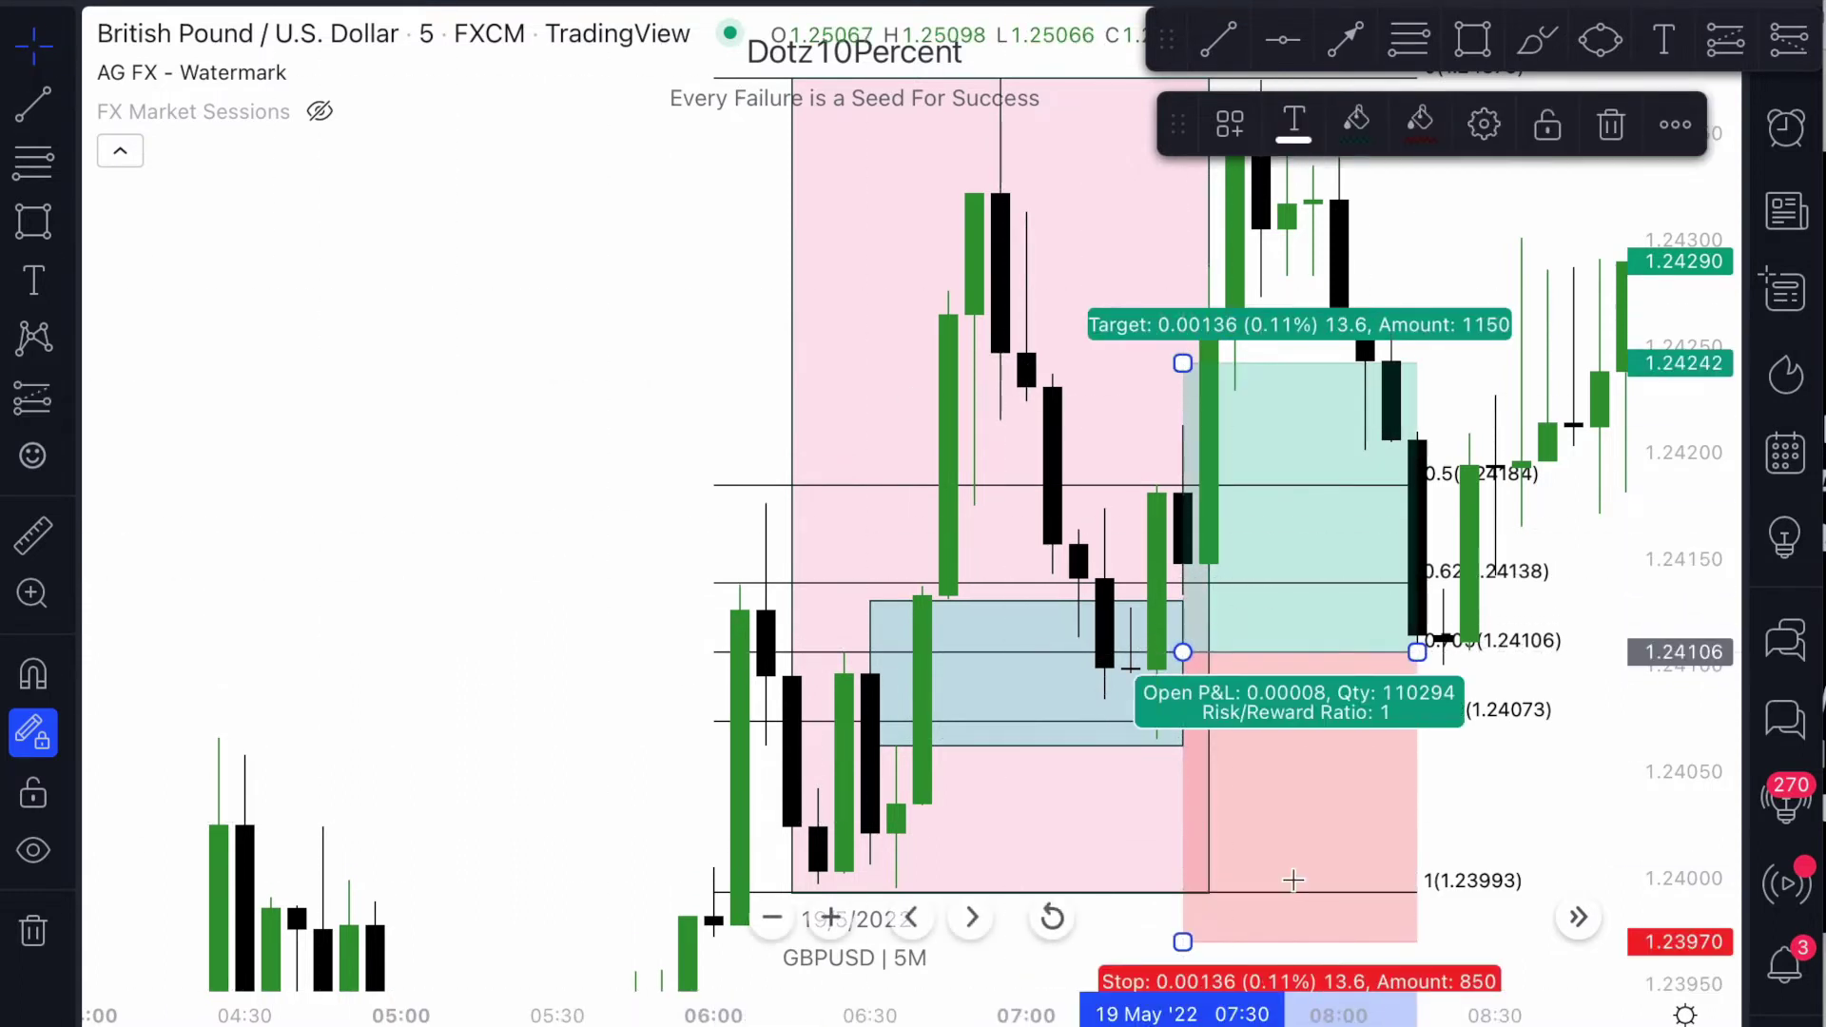
{"action": "left_click_drag", "start_coordinate": [1701, 502], "coordinate": [1689, 594]}
{"action": "left_click_drag", "start_coordinate": [1183, 804], "coordinate": [1190, 781]}
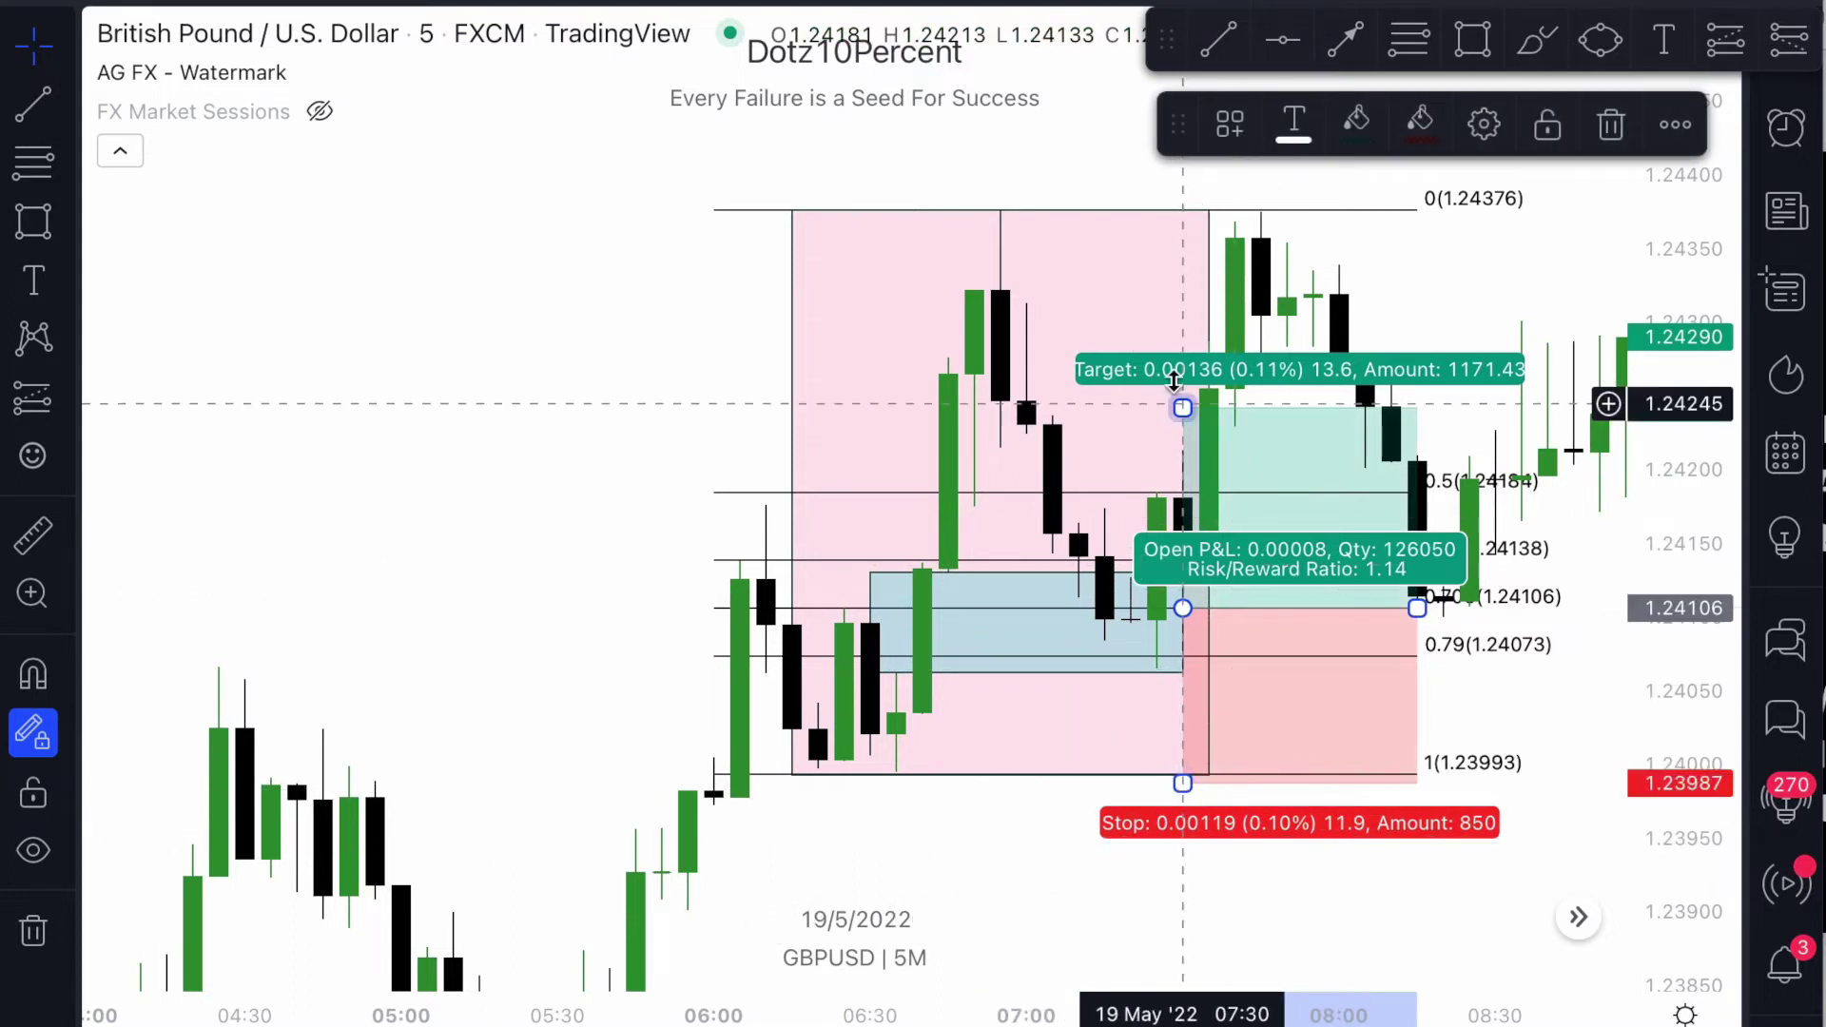
{"action": "left_click_drag", "start_coordinate": [1184, 409], "coordinate": [1202, 207]}
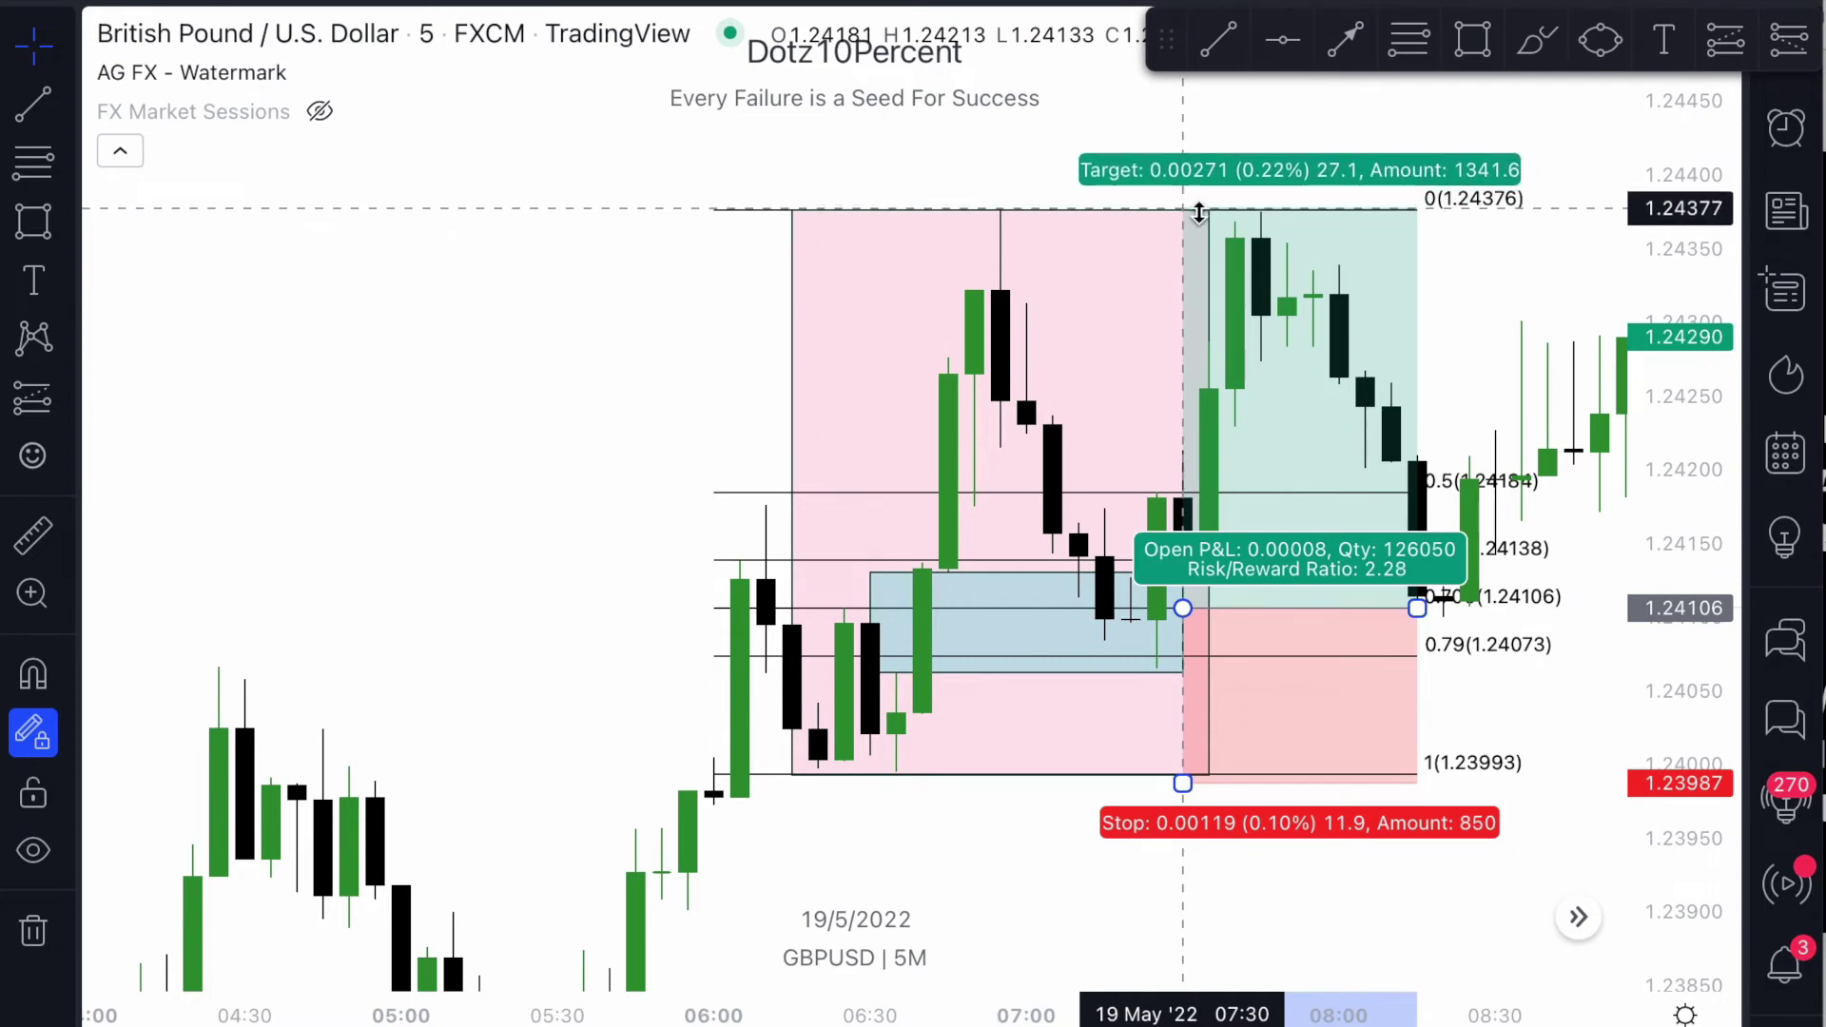
Examine the long position's entry, stop and target against the retracement levels and the cyan pullback zone.
{"action": "scroll", "coordinate": [1101, 824], "scroll_direction": "up", "scroll_amount": 2}
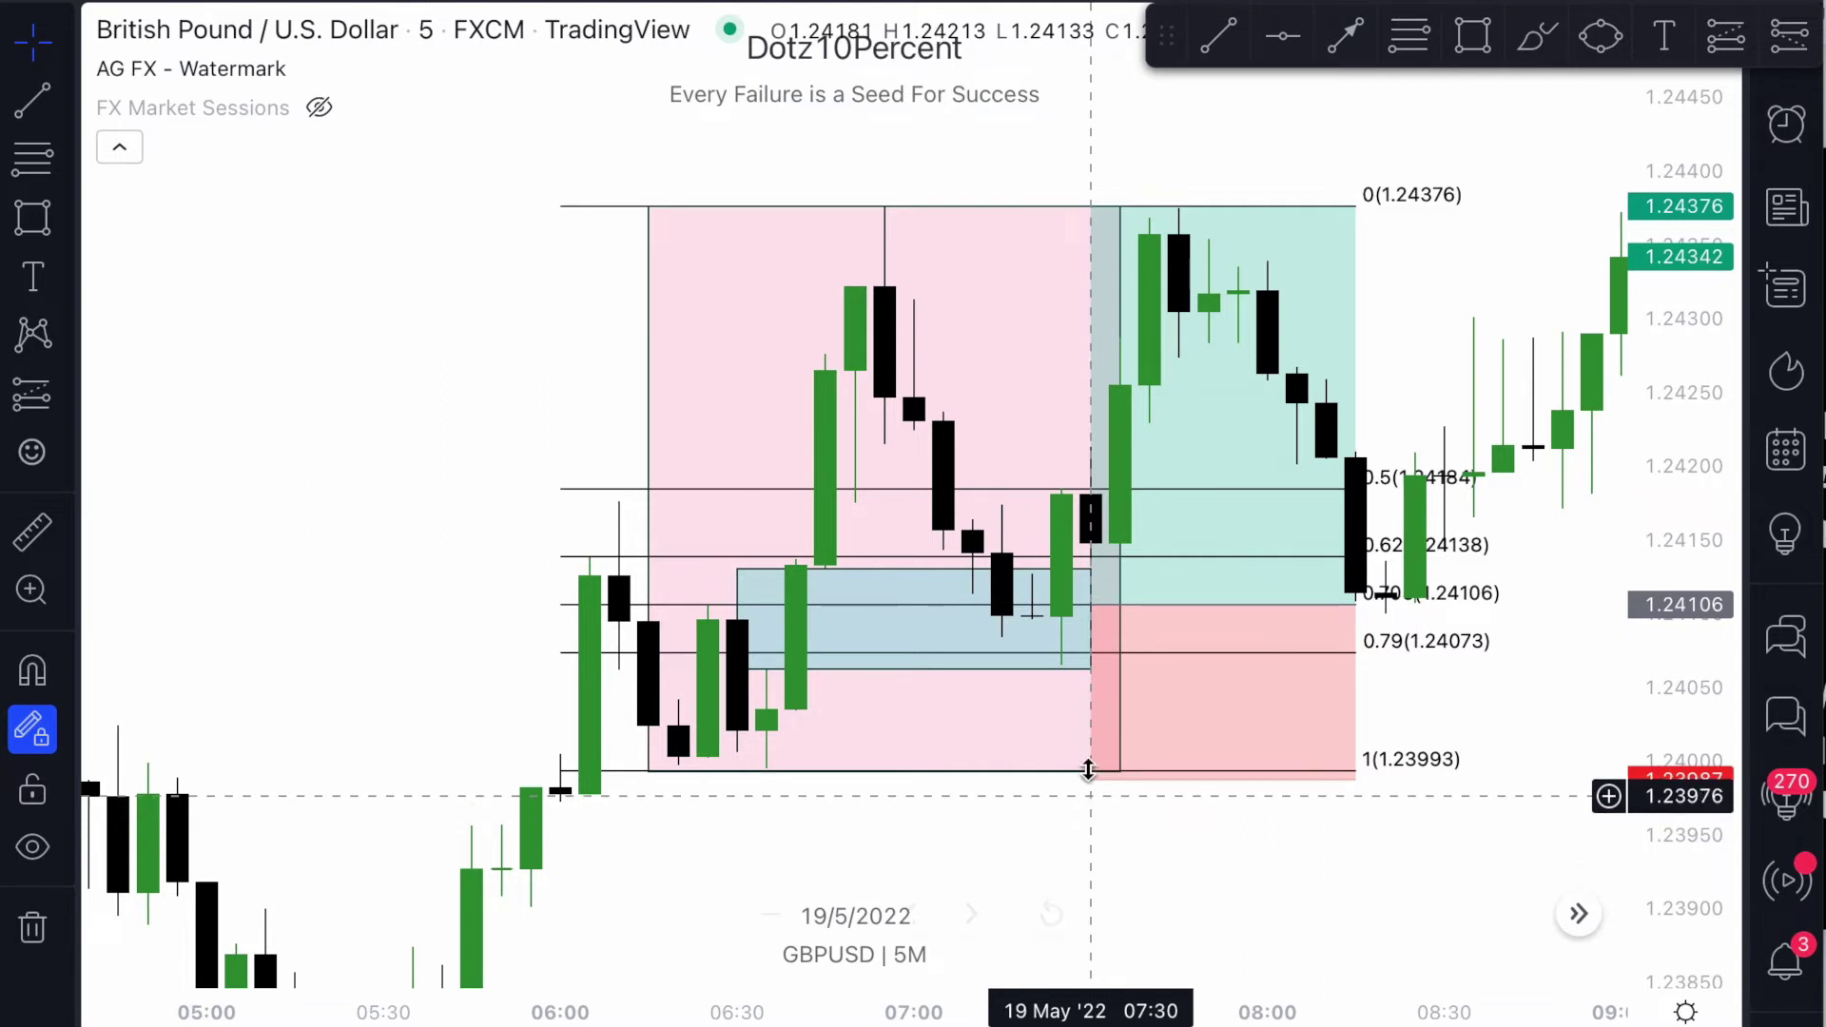
{"action": "left_click", "coordinate": [1092, 775]}
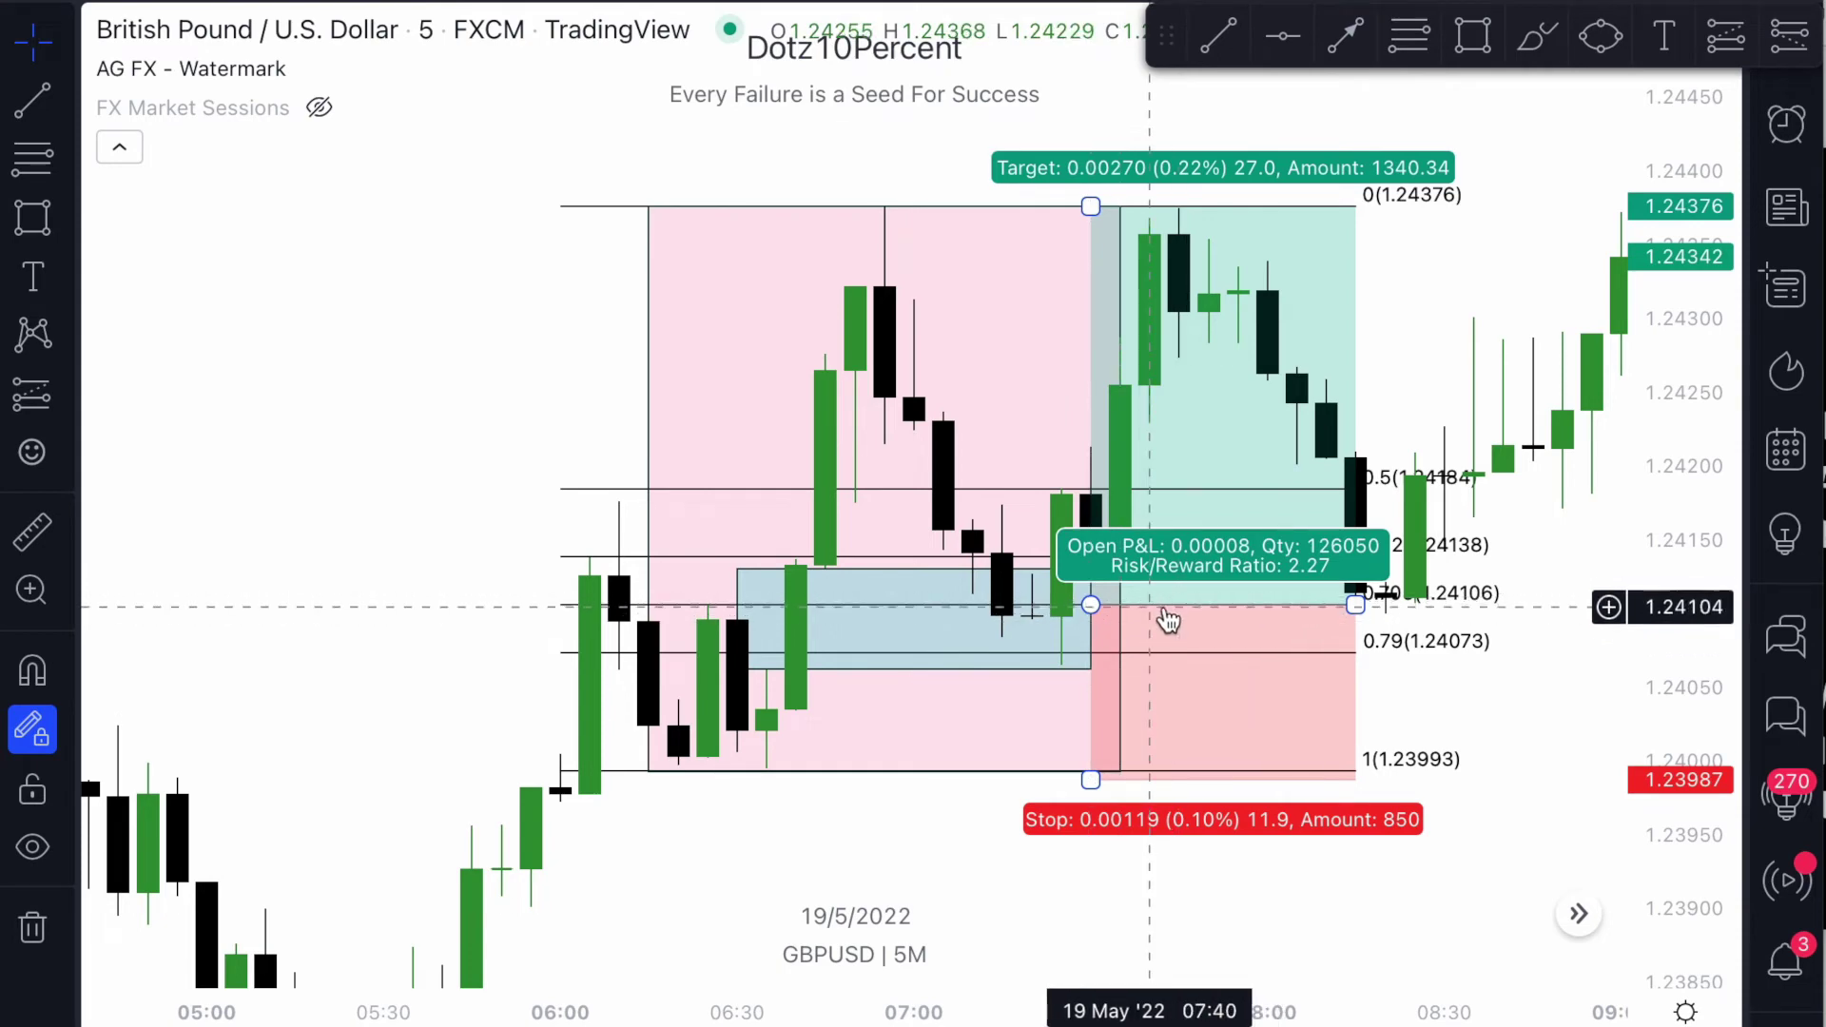
{"action": "left_click", "coordinate": [1060, 670]}
{"action": "scroll", "coordinate": [807, 844], "scroll_direction": "left", "scroll_amount": 5}
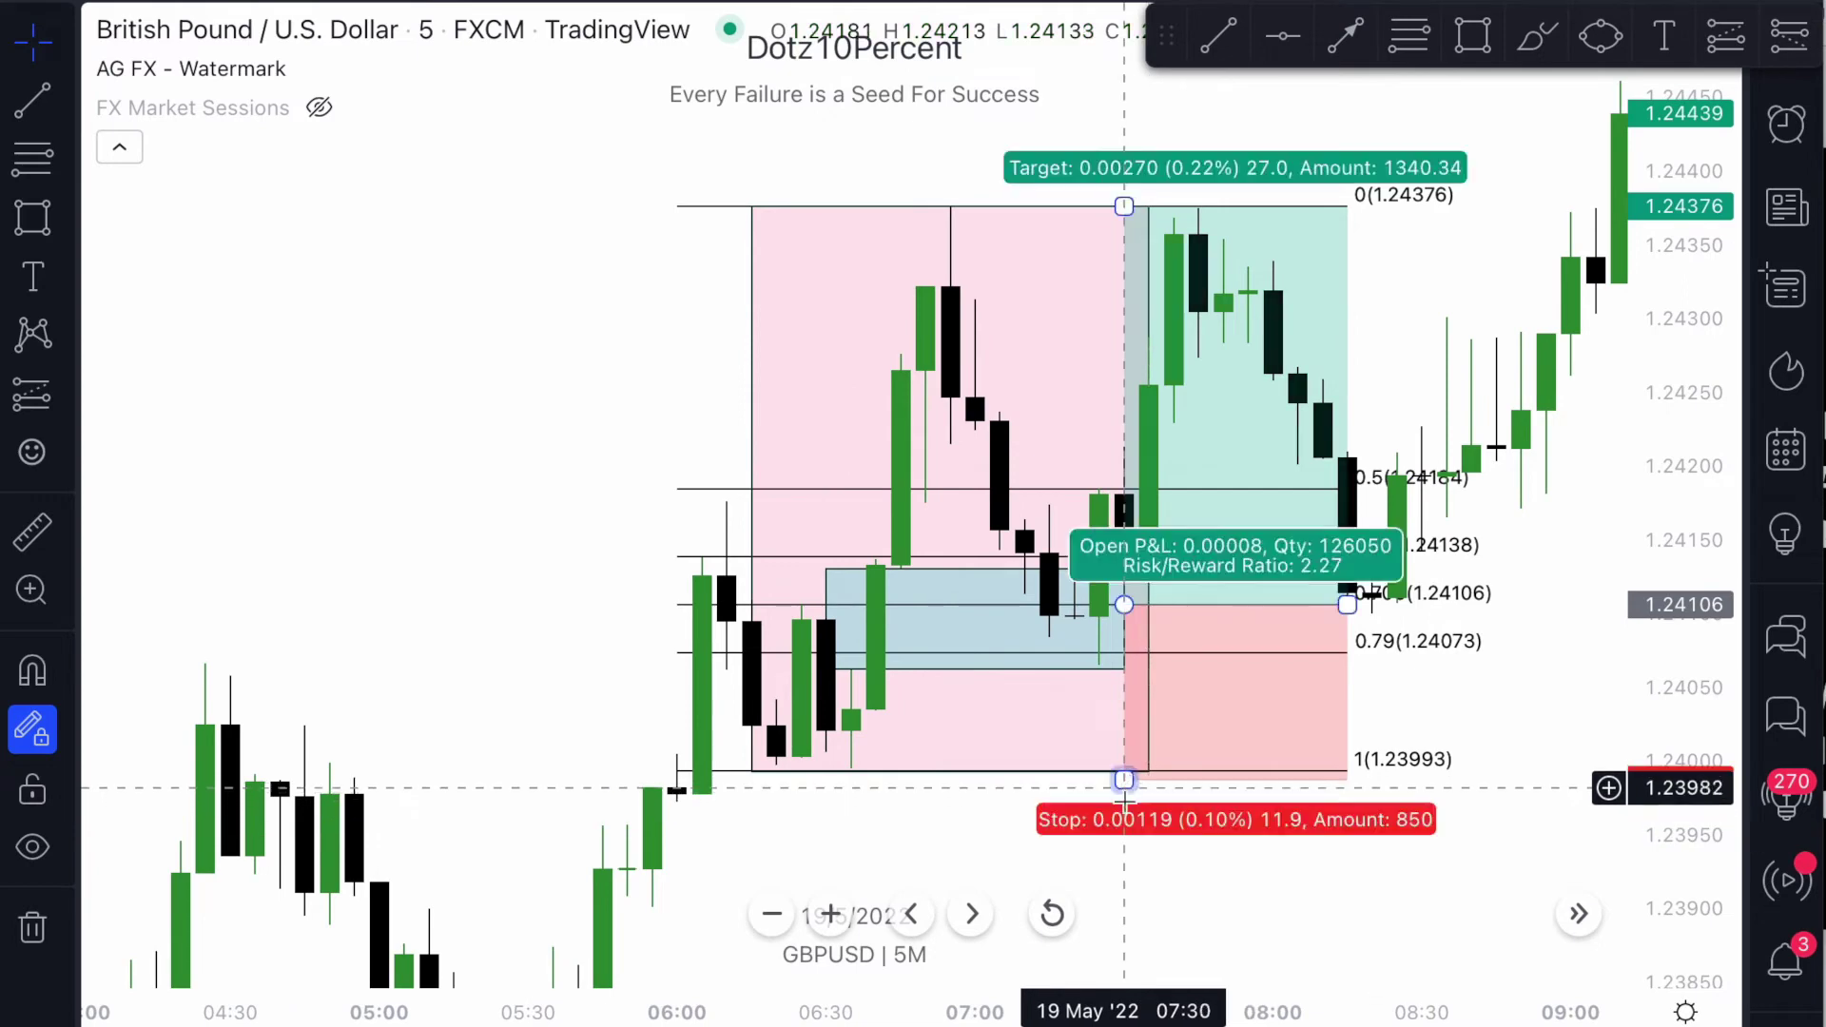
{"action": "scroll", "coordinate": [1004, 810], "scroll_direction": "down", "scroll_amount": 1}
{"action": "scroll", "coordinate": [1003, 810], "scroll_direction": "down", "scroll_amount": 1}
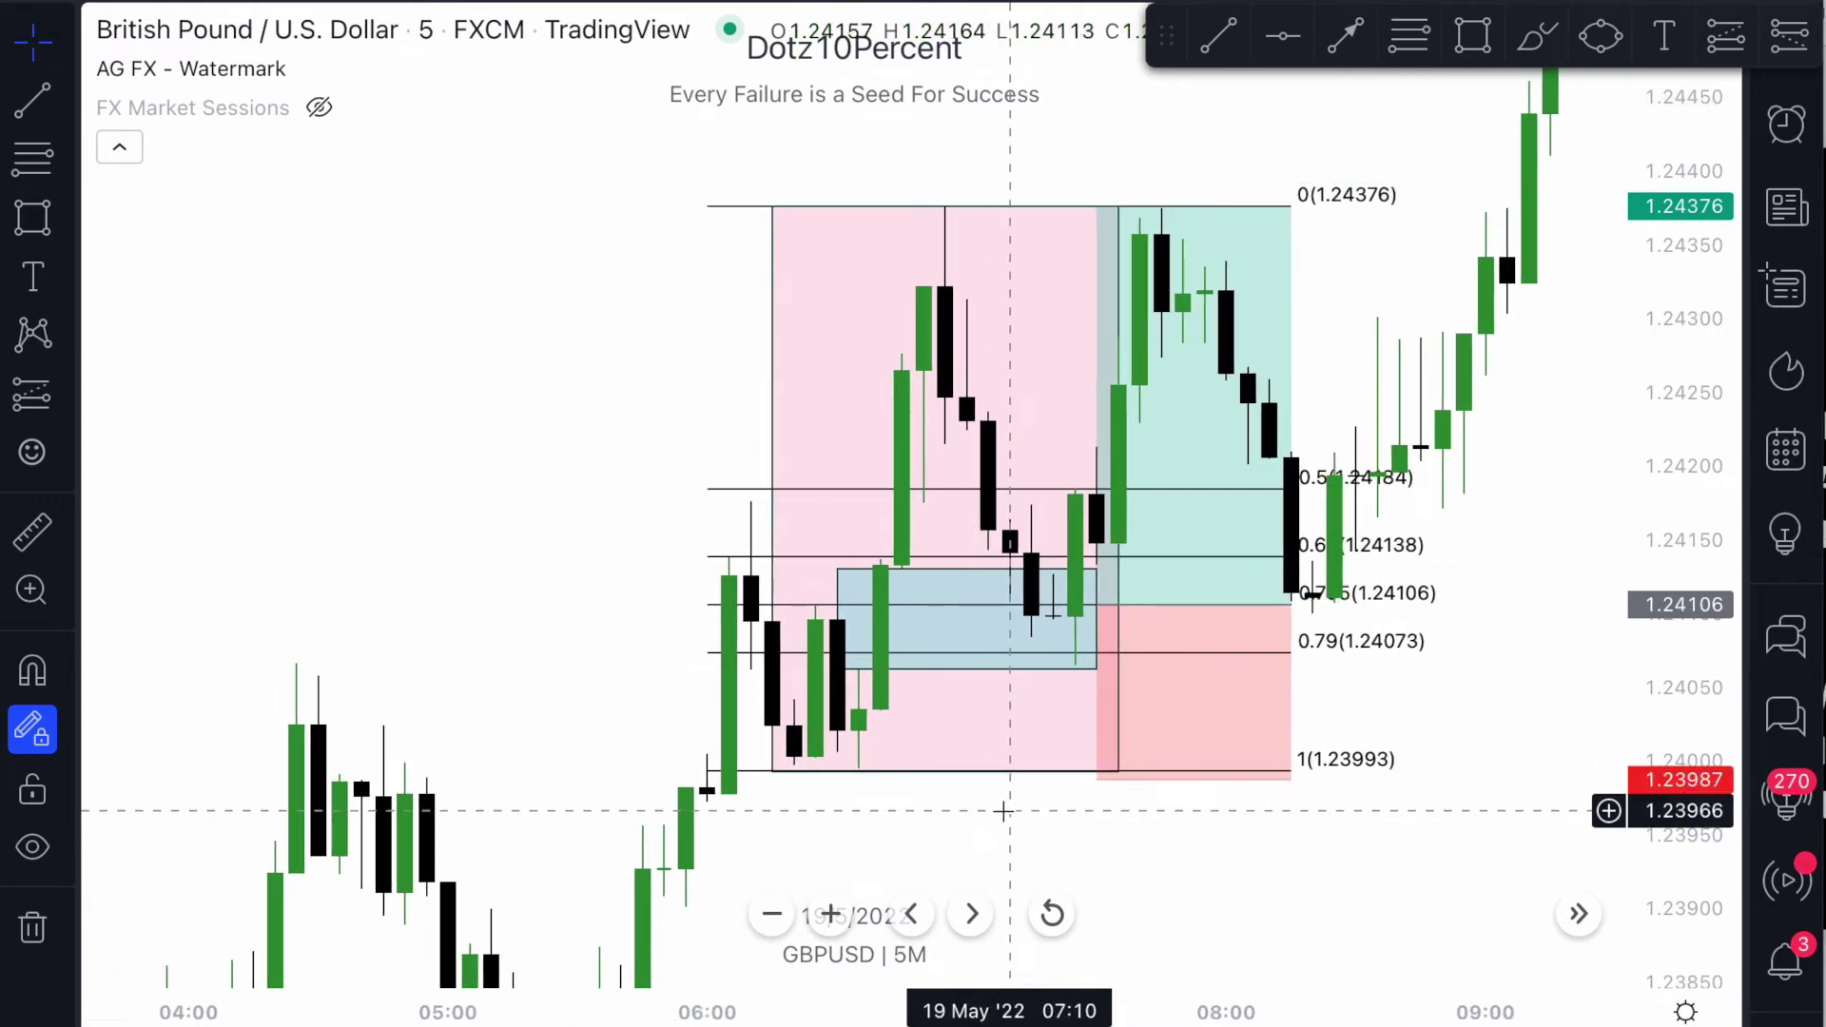
{"action": "scroll", "coordinate": [1003, 811], "scroll_direction": "left", "scroll_amount": 2}
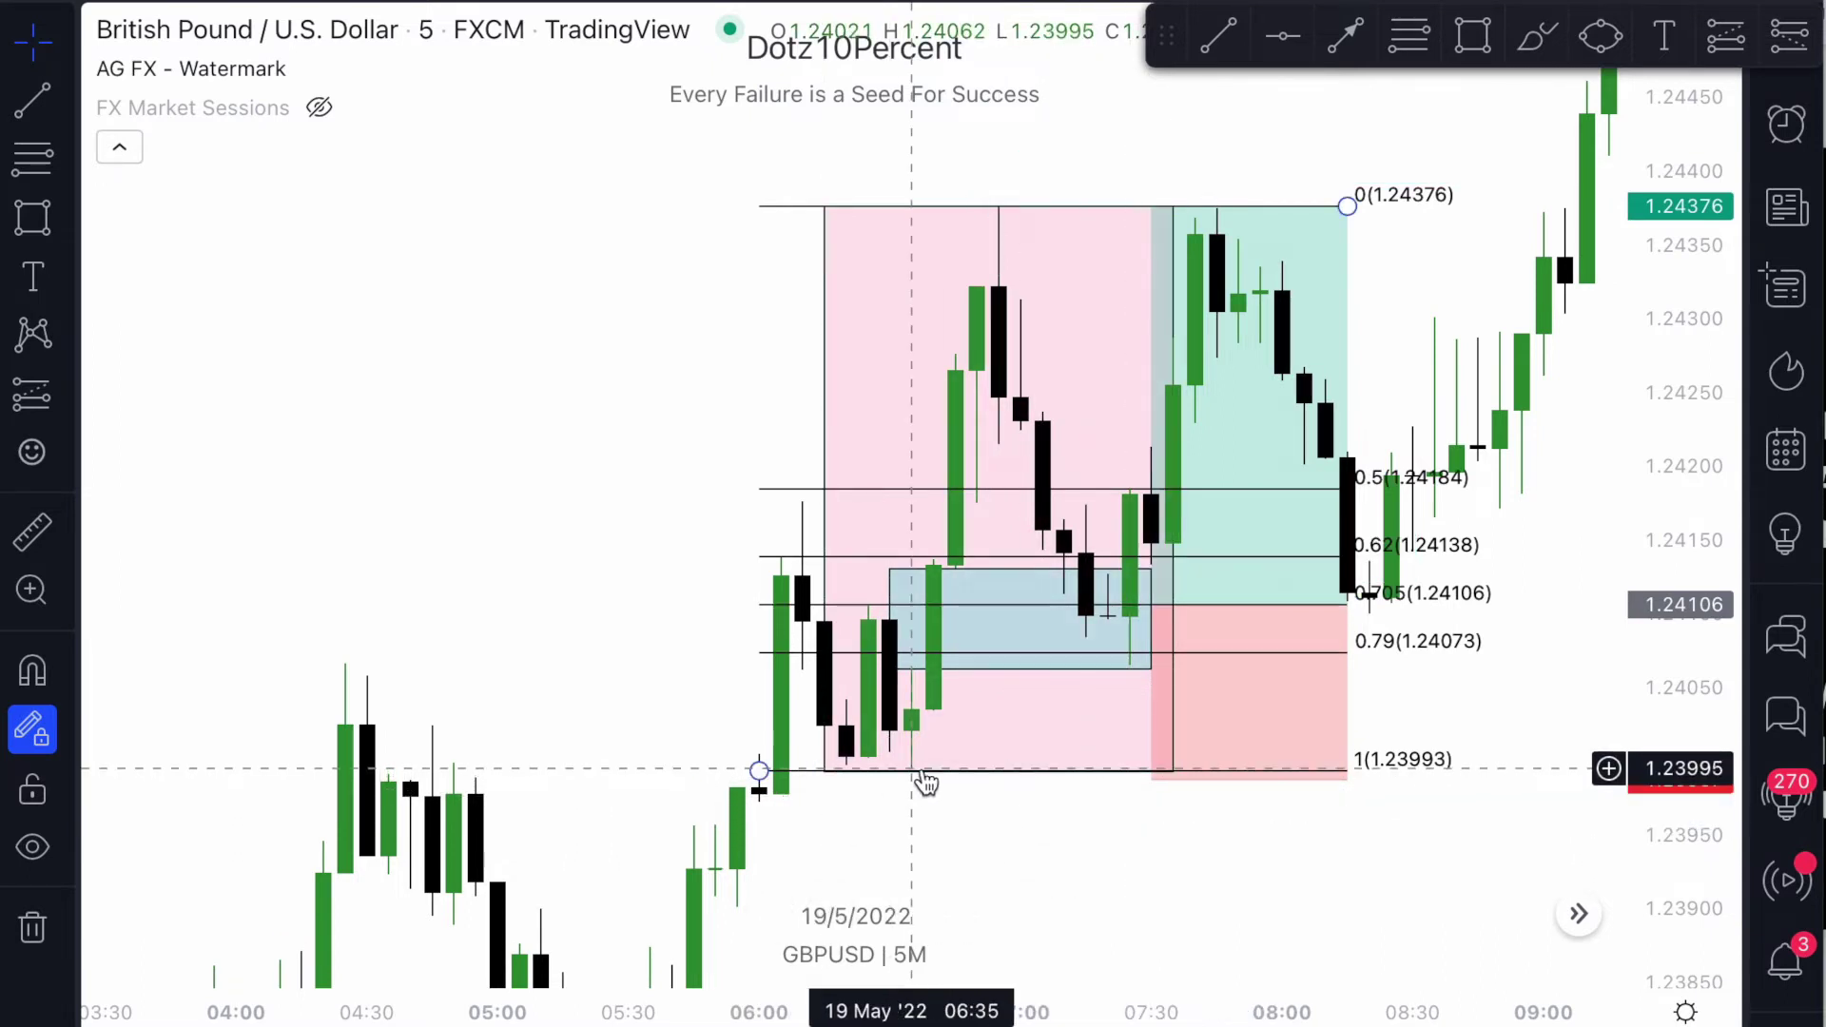
{"action": "scroll", "coordinate": [985, 802], "scroll_direction": "down", "scroll_amount": 1}
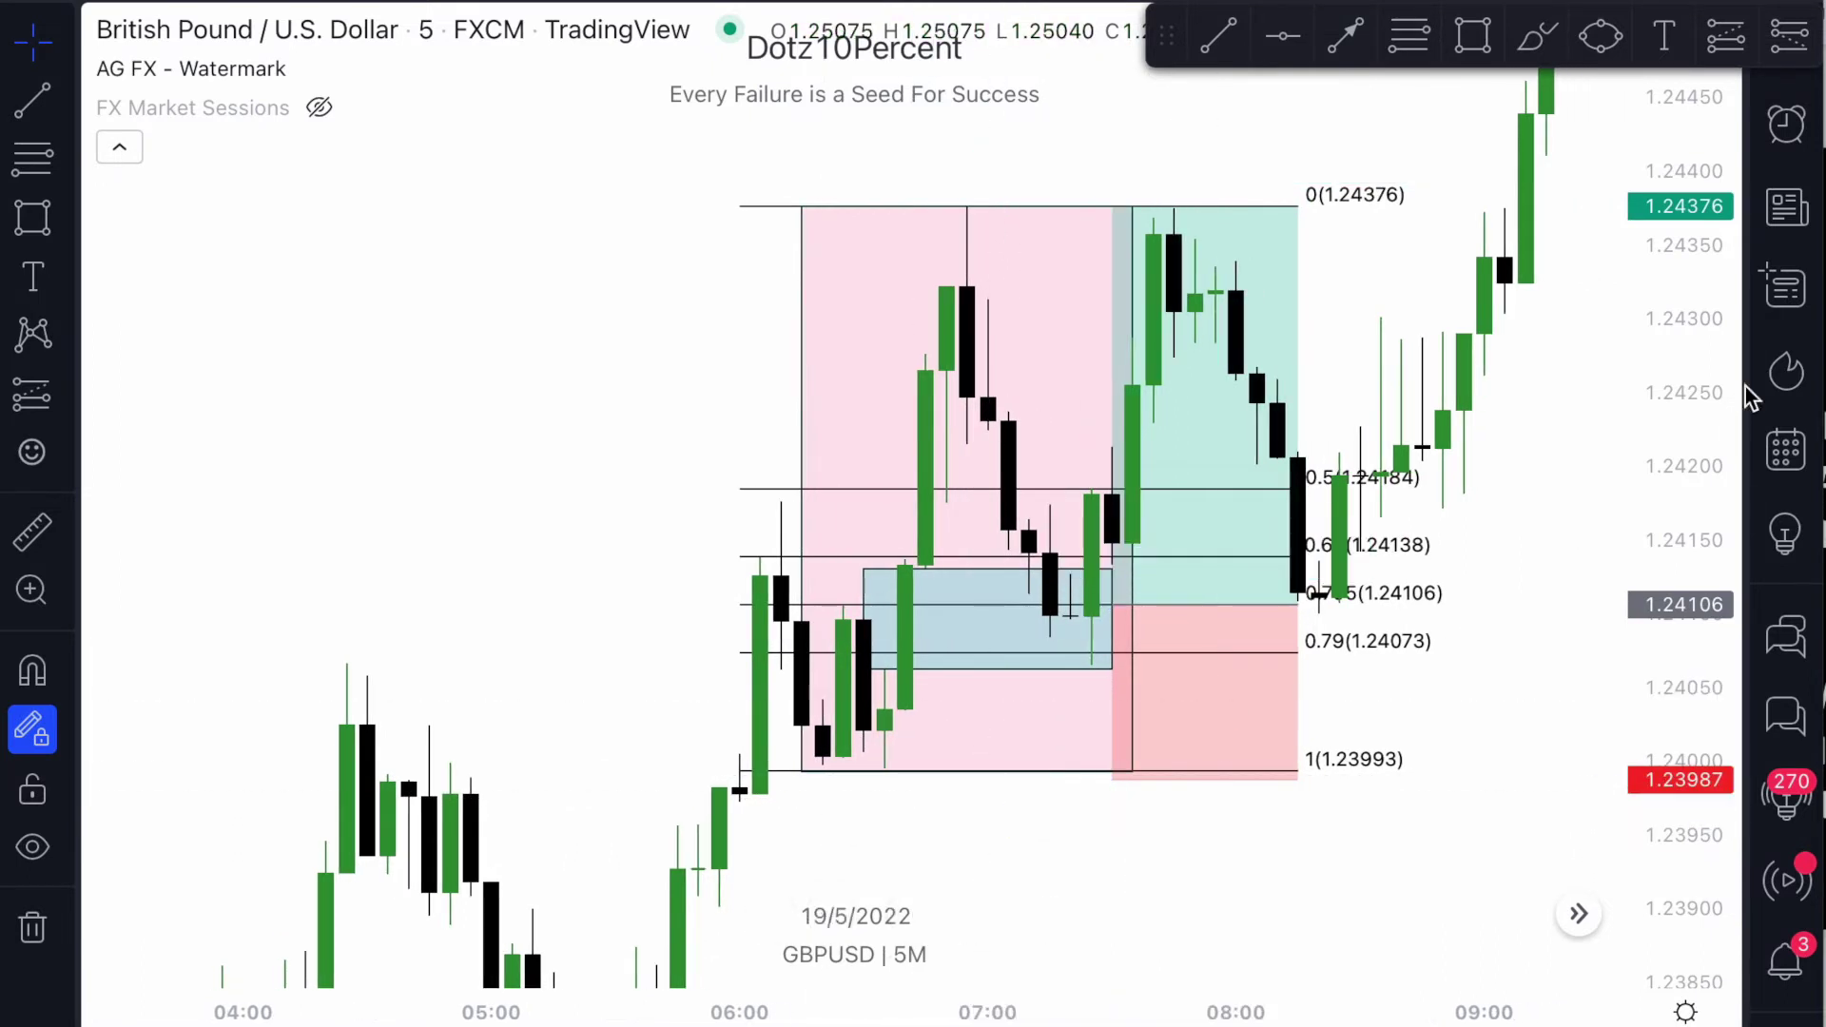
Lower the long position's stop to 1.23980, below the retracement's 1 level.
{"action": "left_click_drag", "start_coordinate": [1692, 333], "coordinate": [1678, 447]}
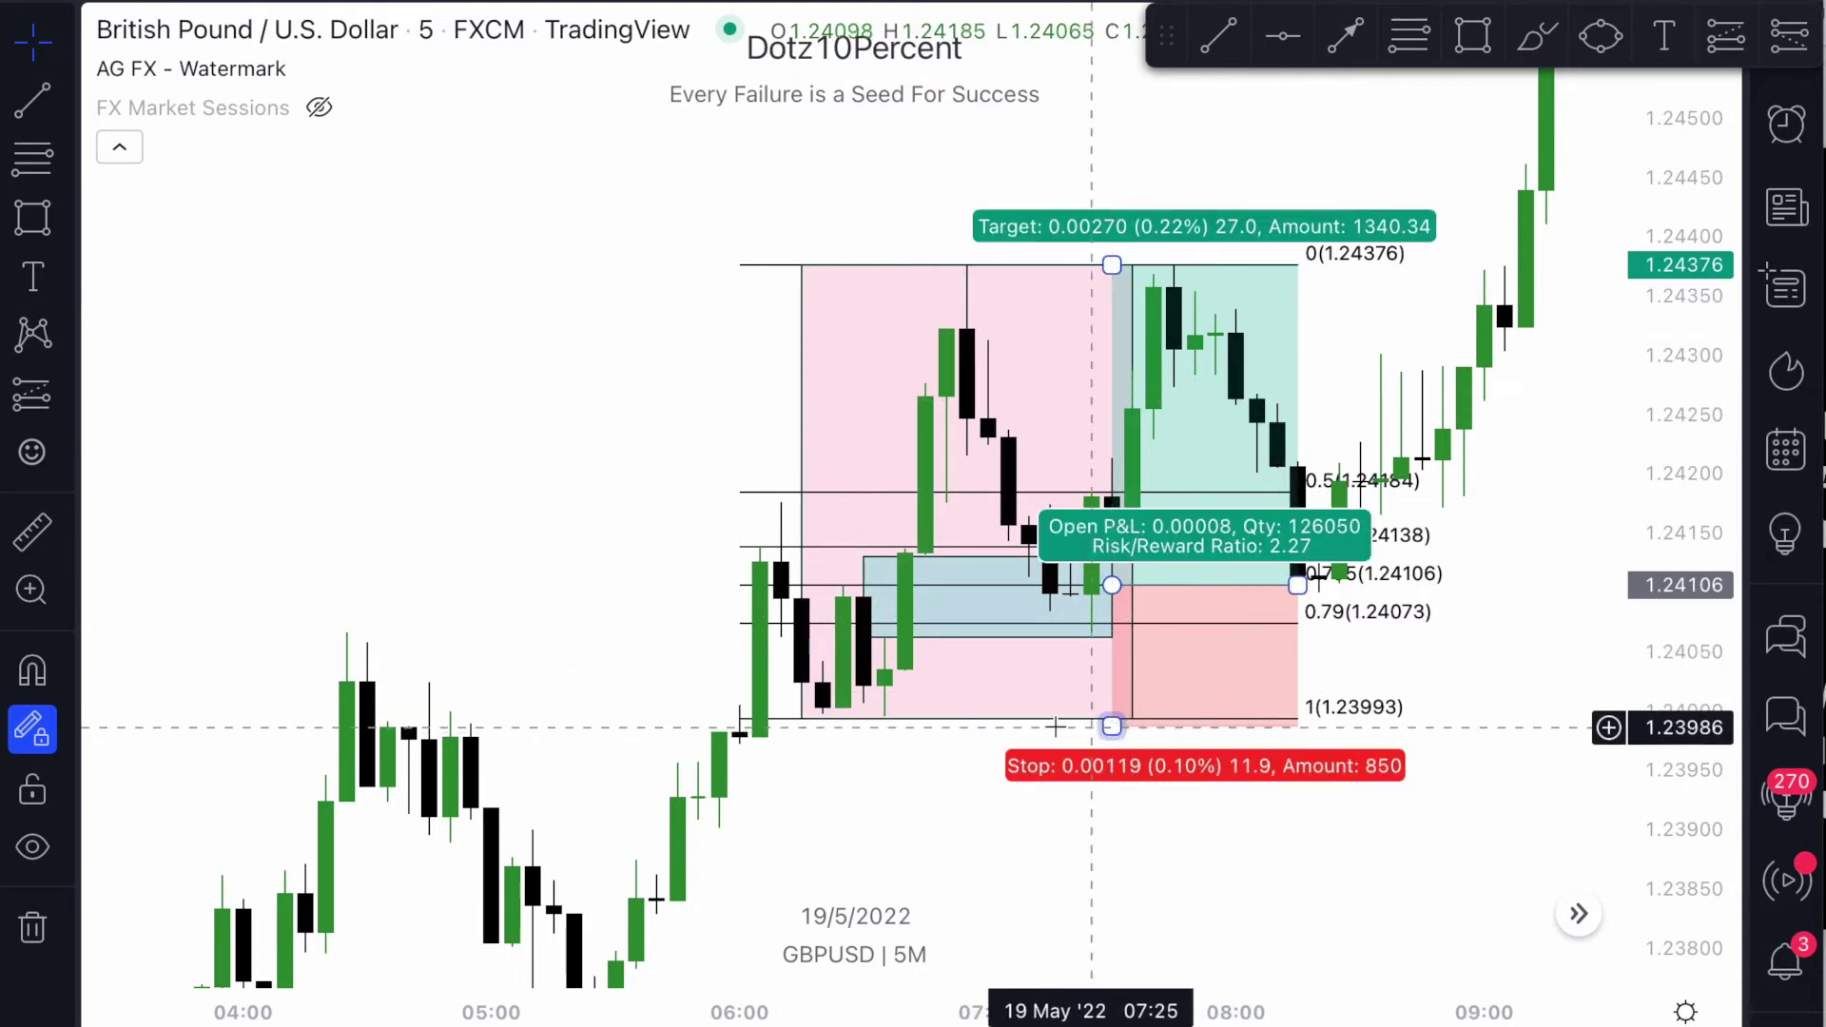
{"action": "left_click", "coordinate": [1113, 728]}
{"action": "left_click_drag", "start_coordinate": [1114, 728], "coordinate": [1113, 735]}
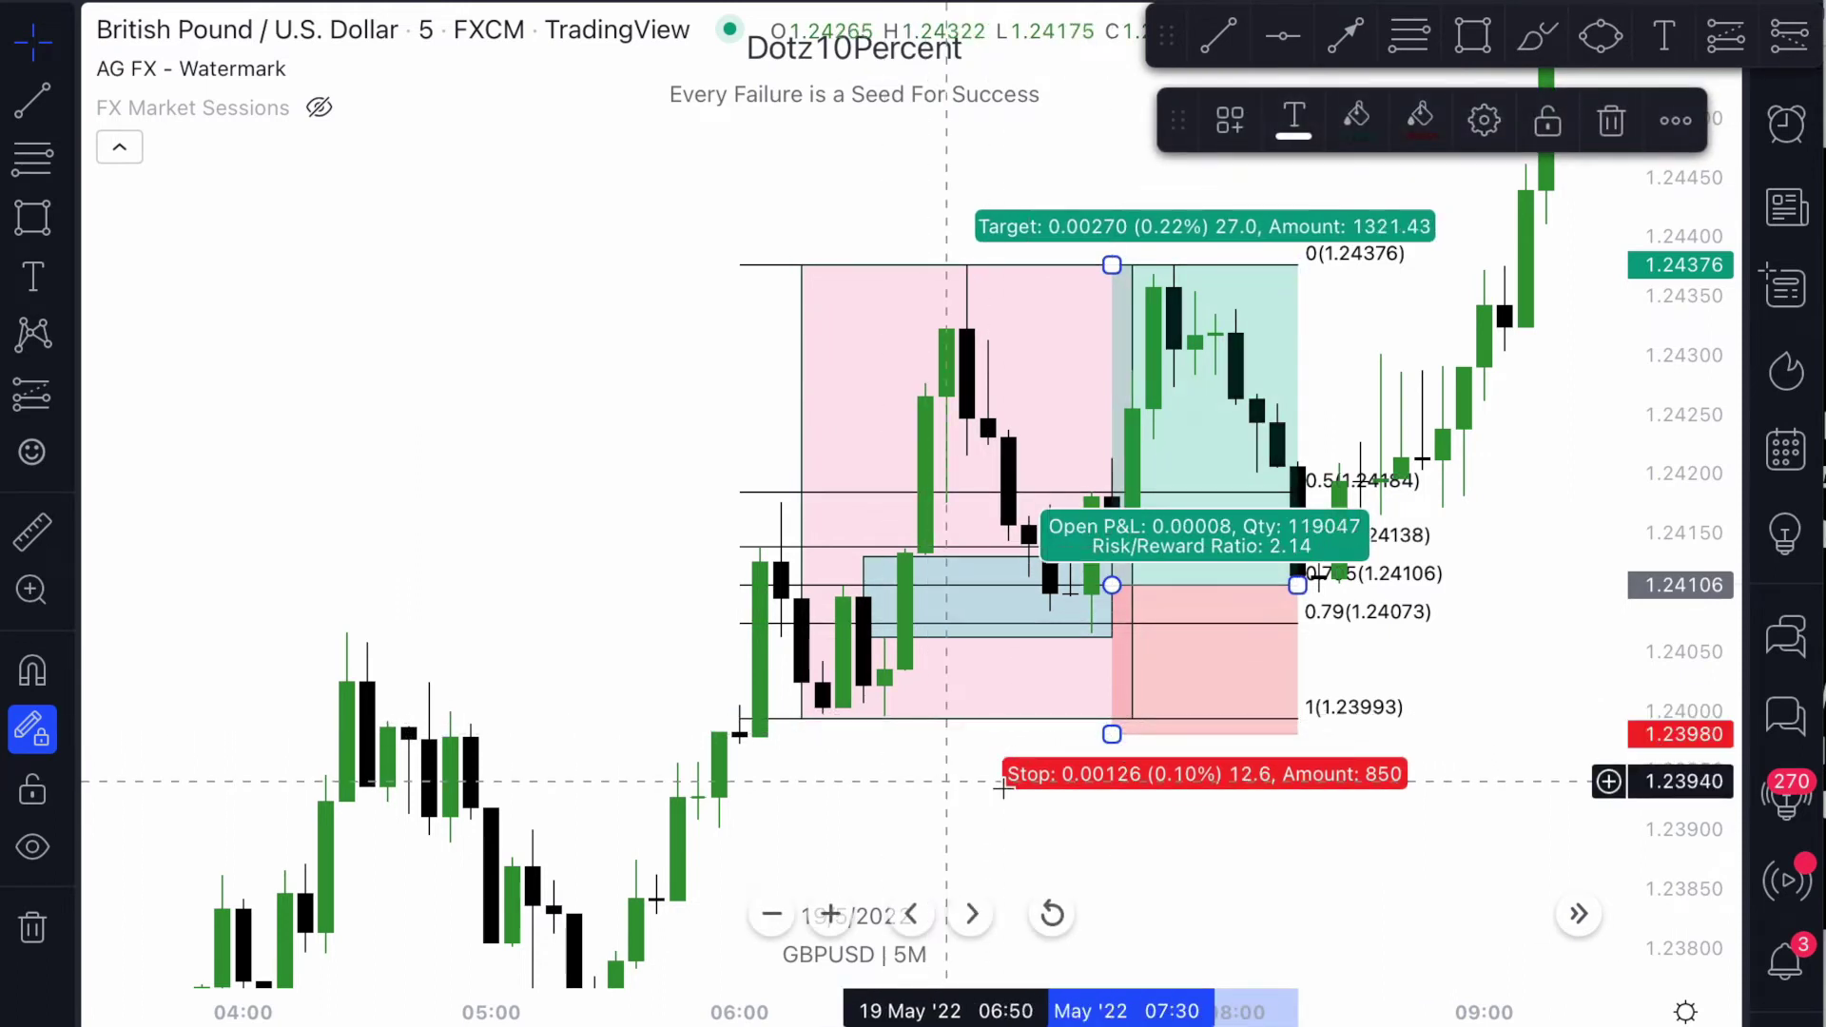
{"action": "scroll", "coordinate": [1257, 768], "scroll_direction": "down", "scroll_amount": 1}
{"action": "mouse_move", "coordinate": [1699, 376]}
{"action": "left_mouse_down"}
{"action": "mouse_move", "coordinate": [1698, 476]}
{"action": "mouse_move", "coordinate": [1666, 513]}
{"action": "left_mouse_up"}
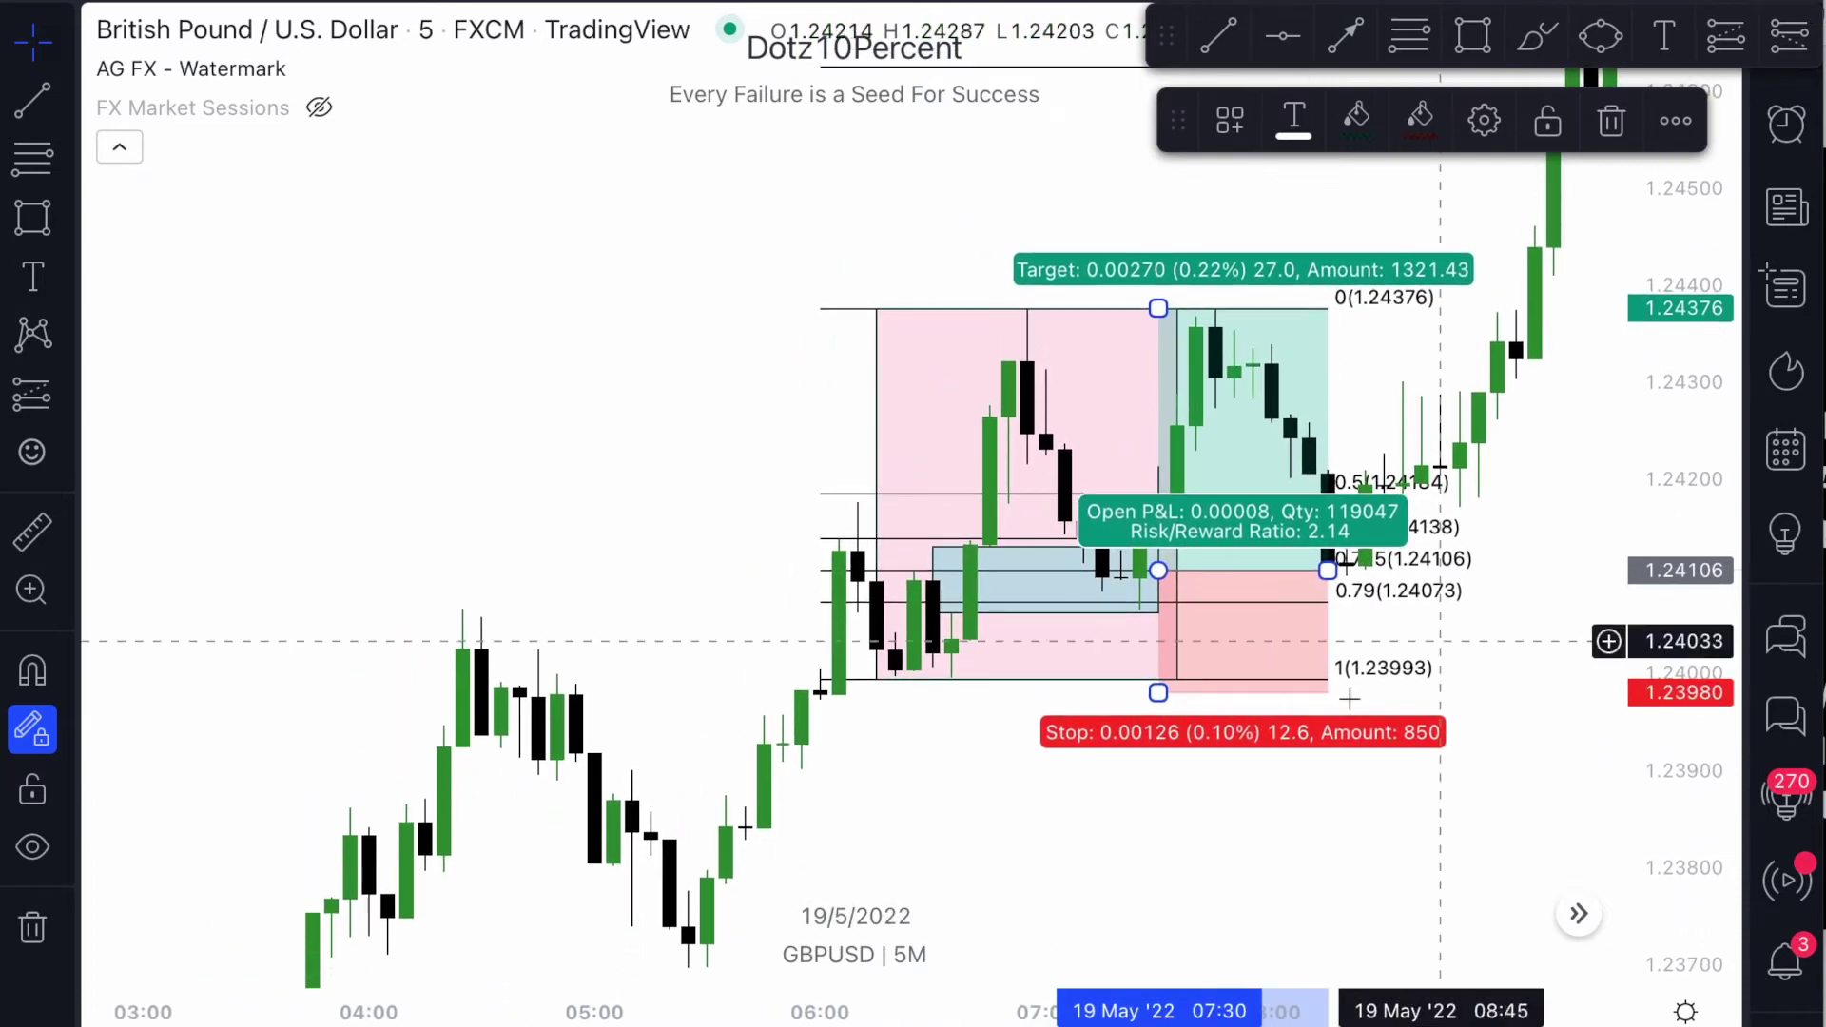
{"action": "left_click", "coordinate": [1195, 779]}
Delete the large pink rectangle and the smaller cyan rectangle from the chart.
{"action": "scroll", "coordinate": [1195, 778], "scroll_direction": "up", "scroll_amount": 2}
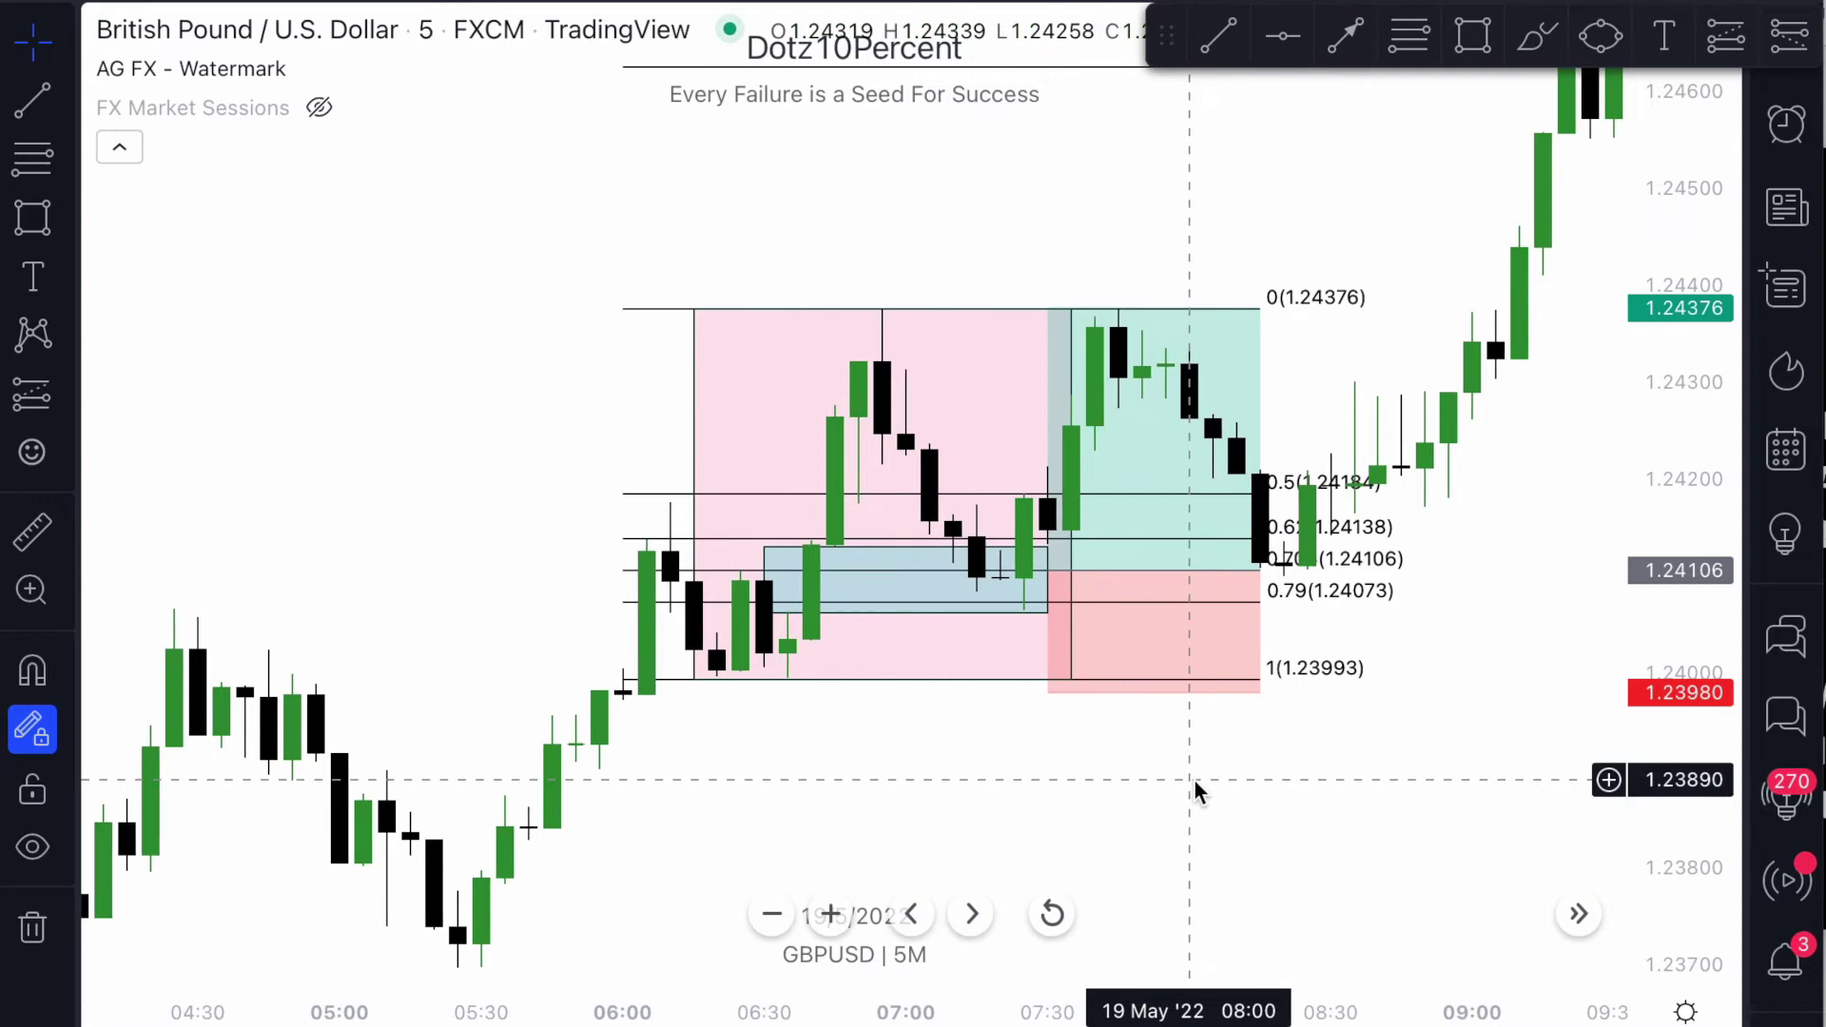
{"action": "scroll", "coordinate": [1191, 772], "scroll_direction": "down", "scroll_amount": 2}
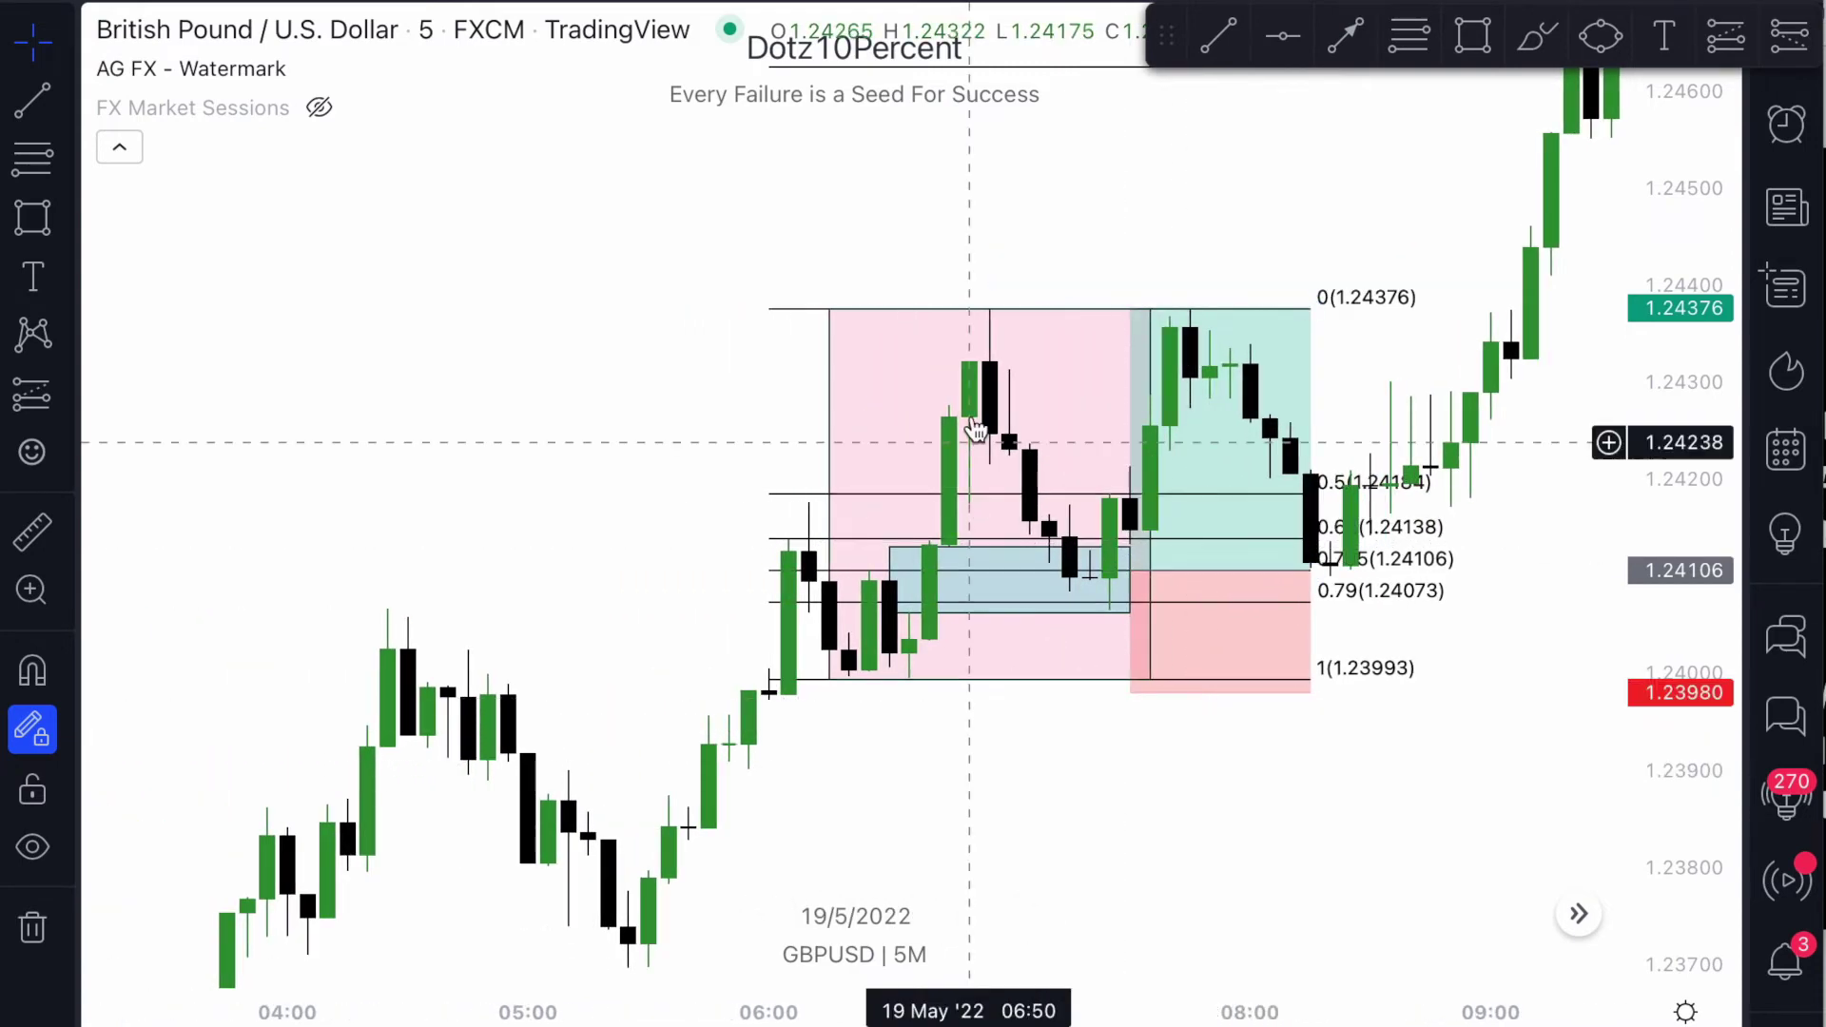
{"action": "left_click", "coordinate": [831, 399]}
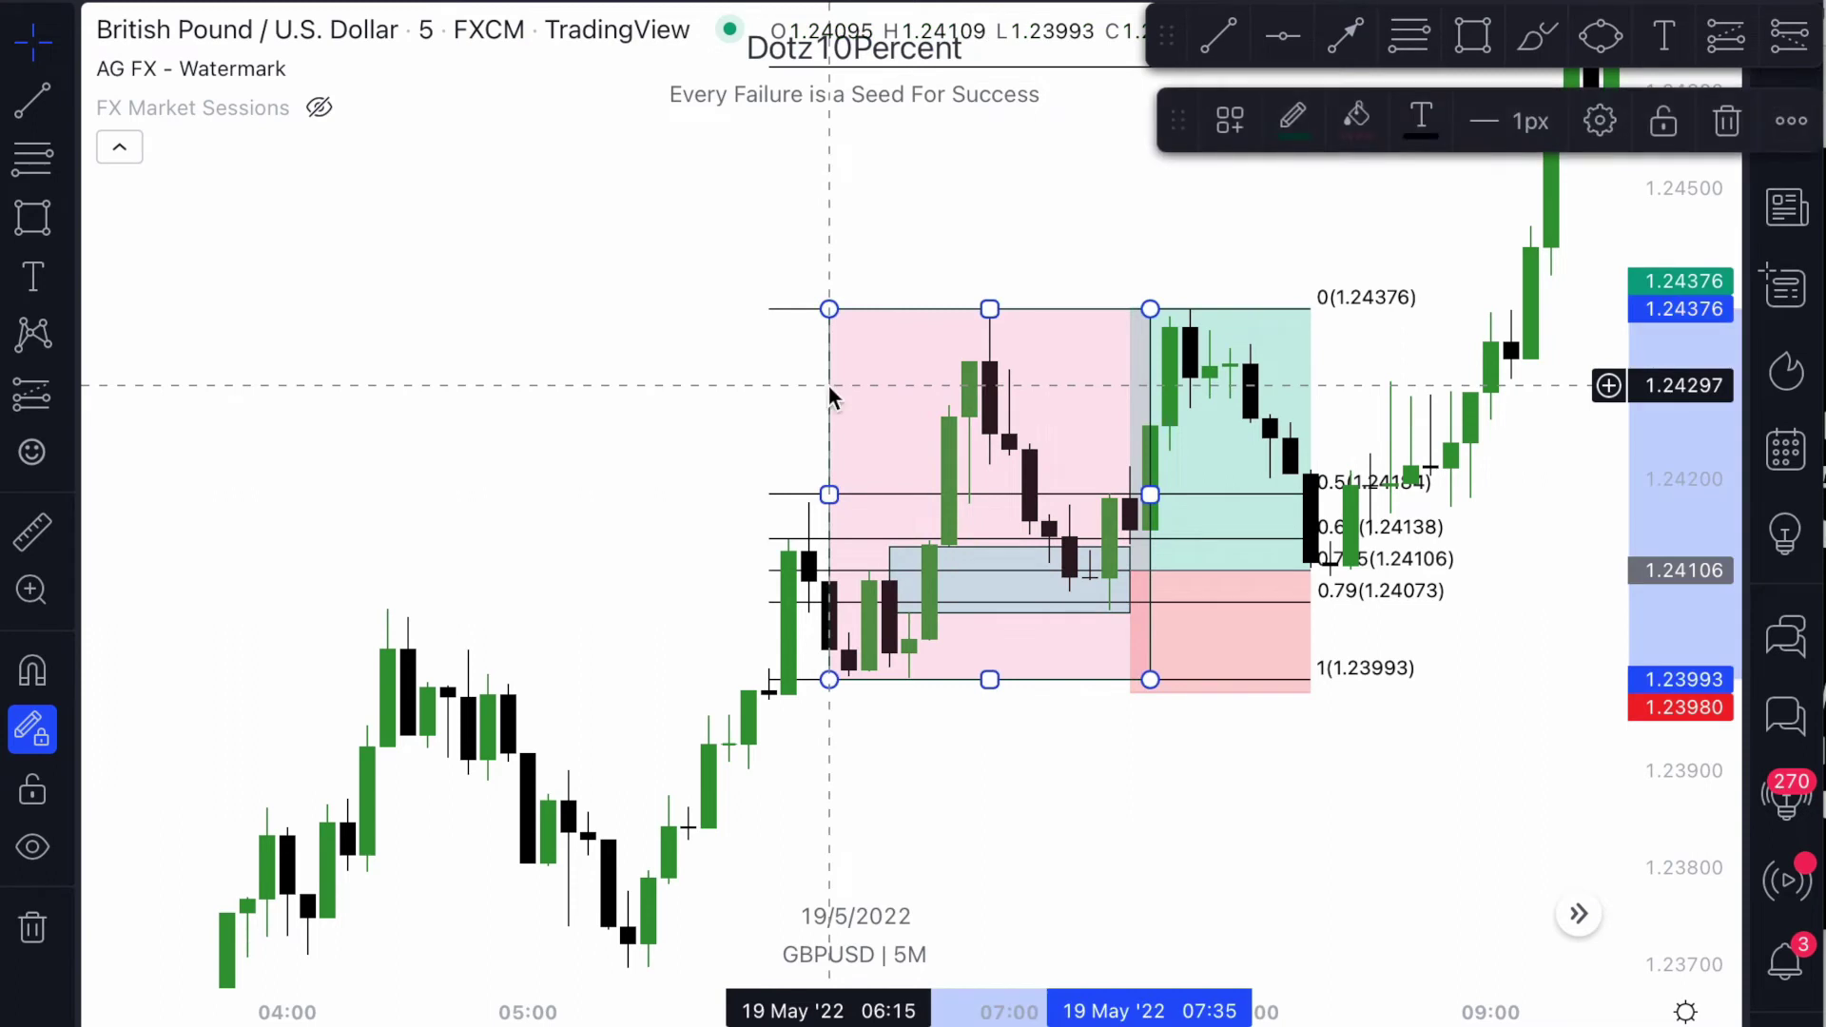
{"action": "key", "text": "Delete"}
{"action": "left_click", "coordinate": [989, 549]}
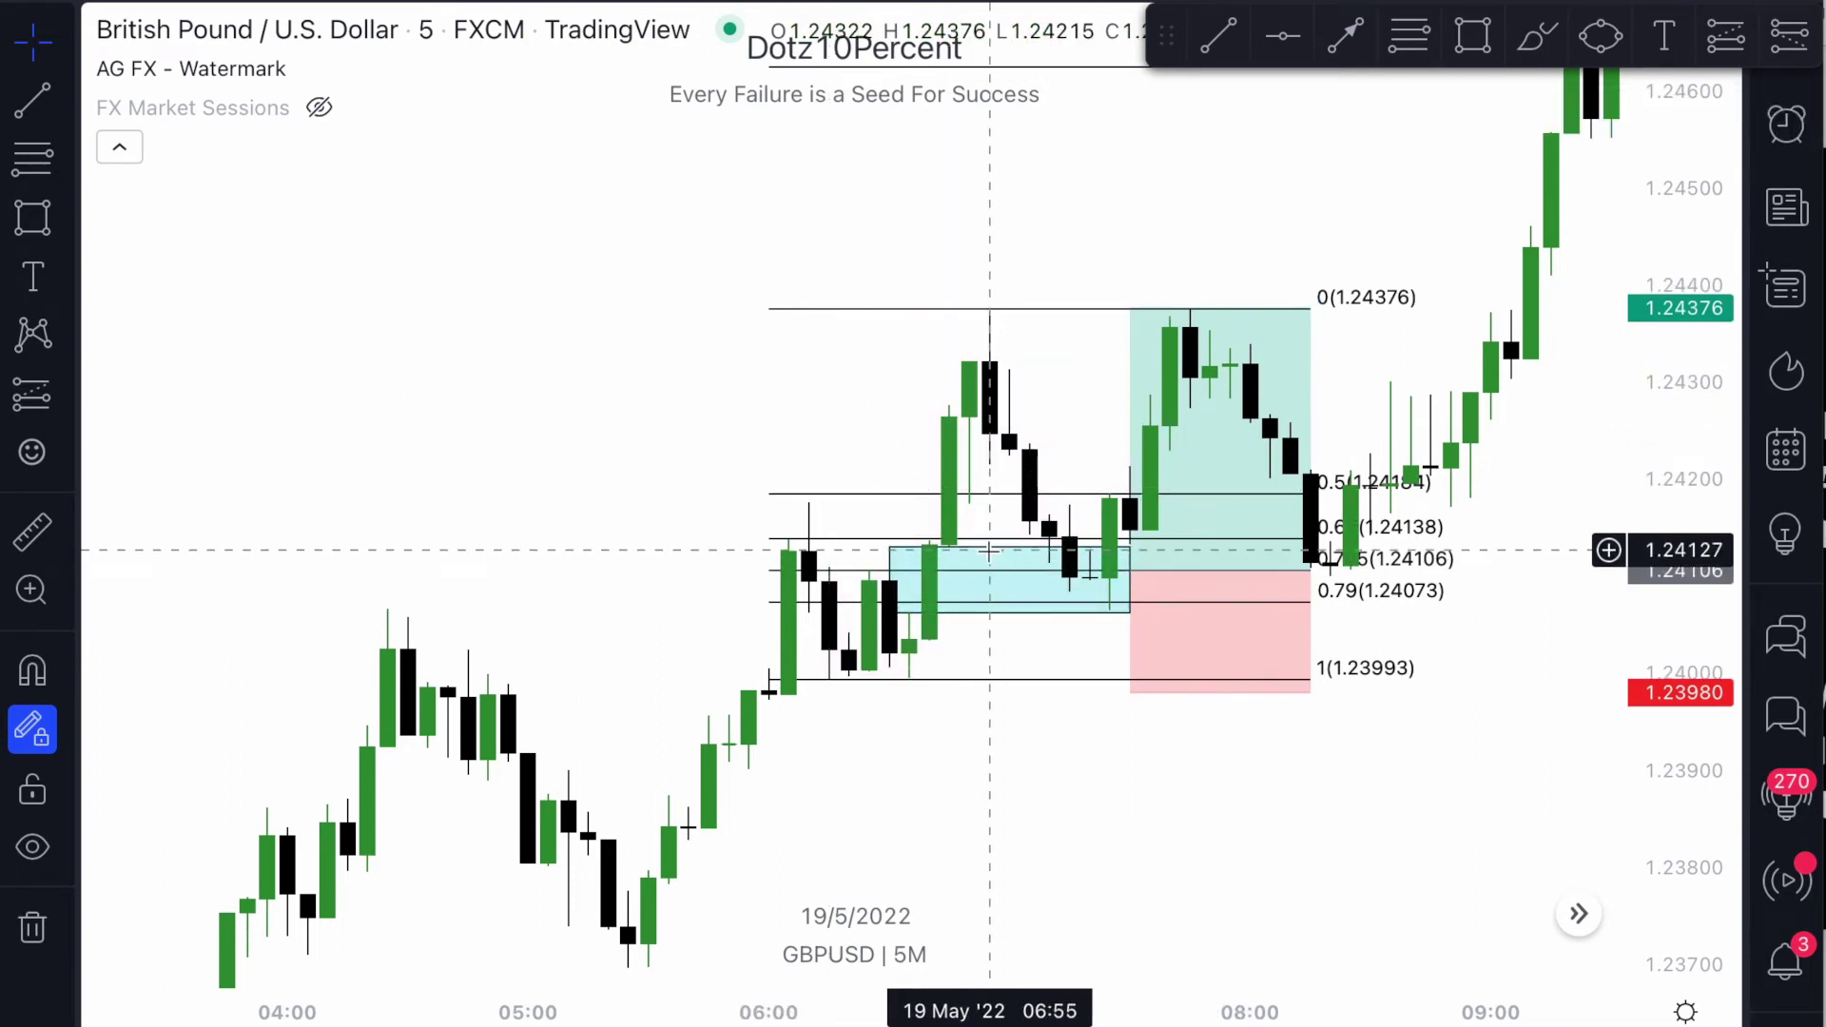
{"action": "key", "text": "Delete"}
Delete the long position that starts at 07:30.
{"action": "scroll", "coordinate": [1047, 546], "scroll_direction": "down", "scroll_amount": 2}
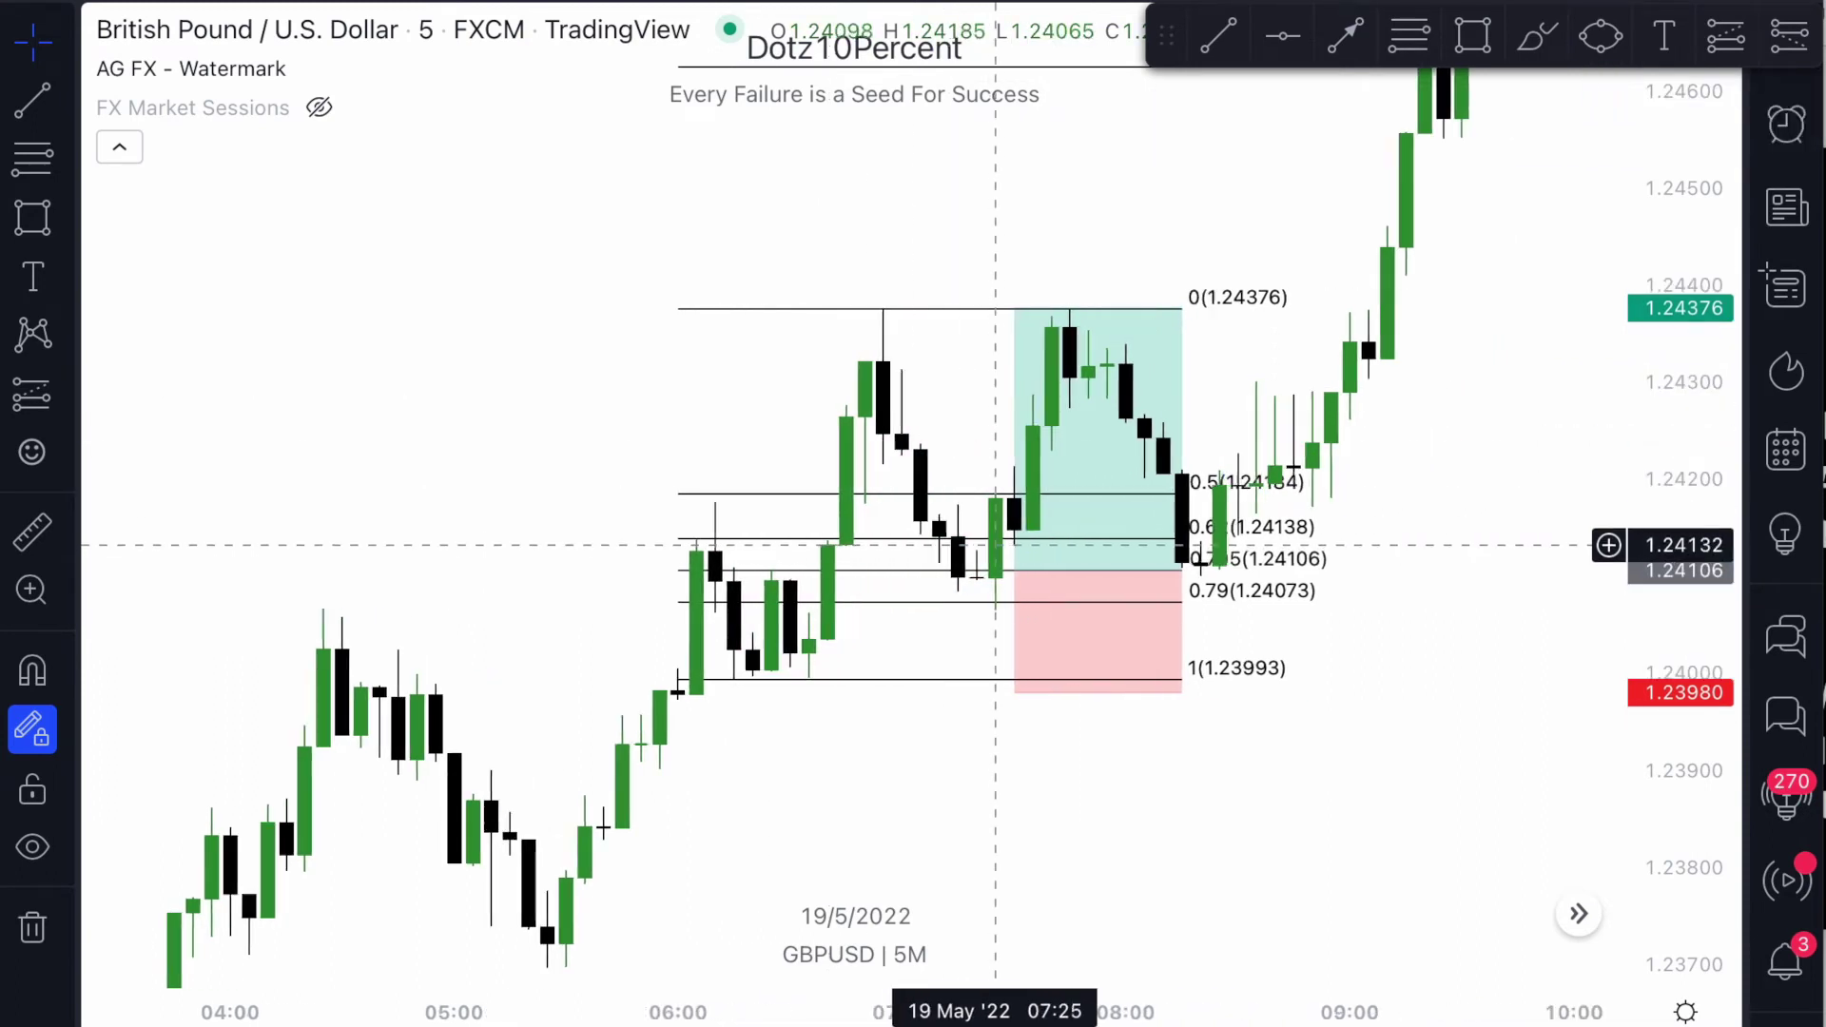
{"action": "left_click", "coordinate": [1139, 514]}
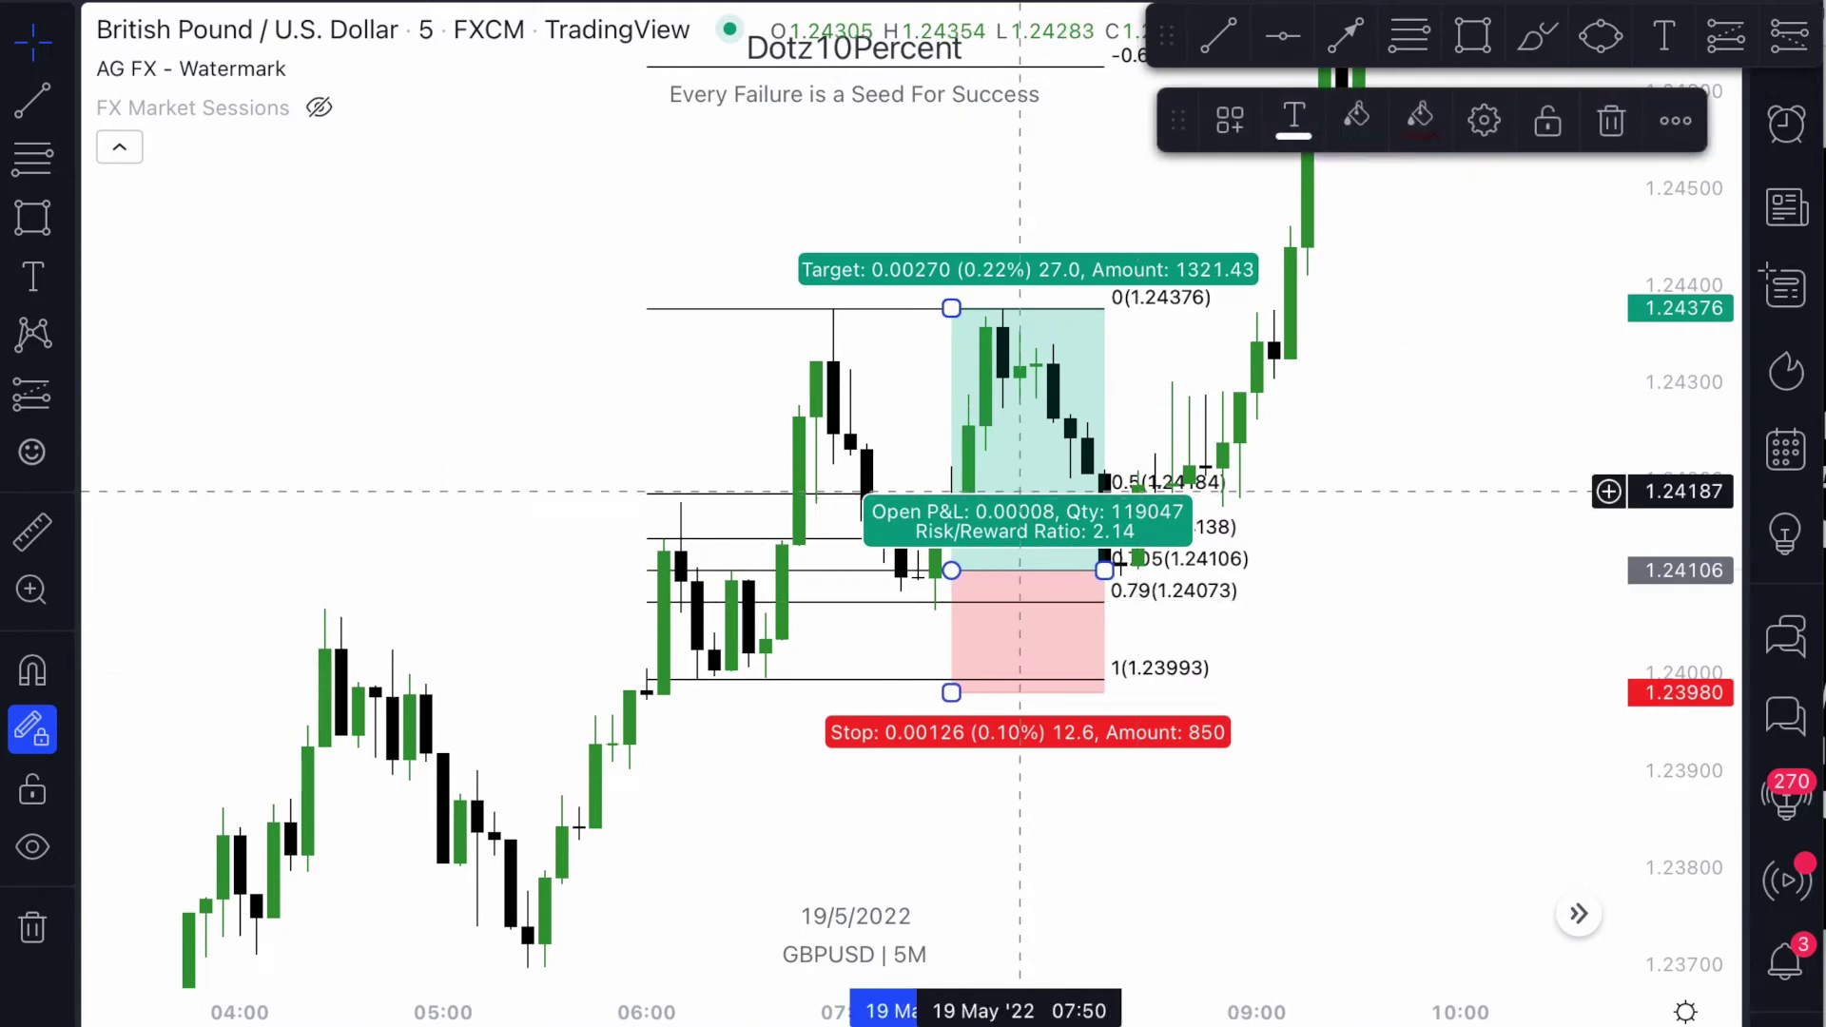
{"action": "key", "text": "Delete"}
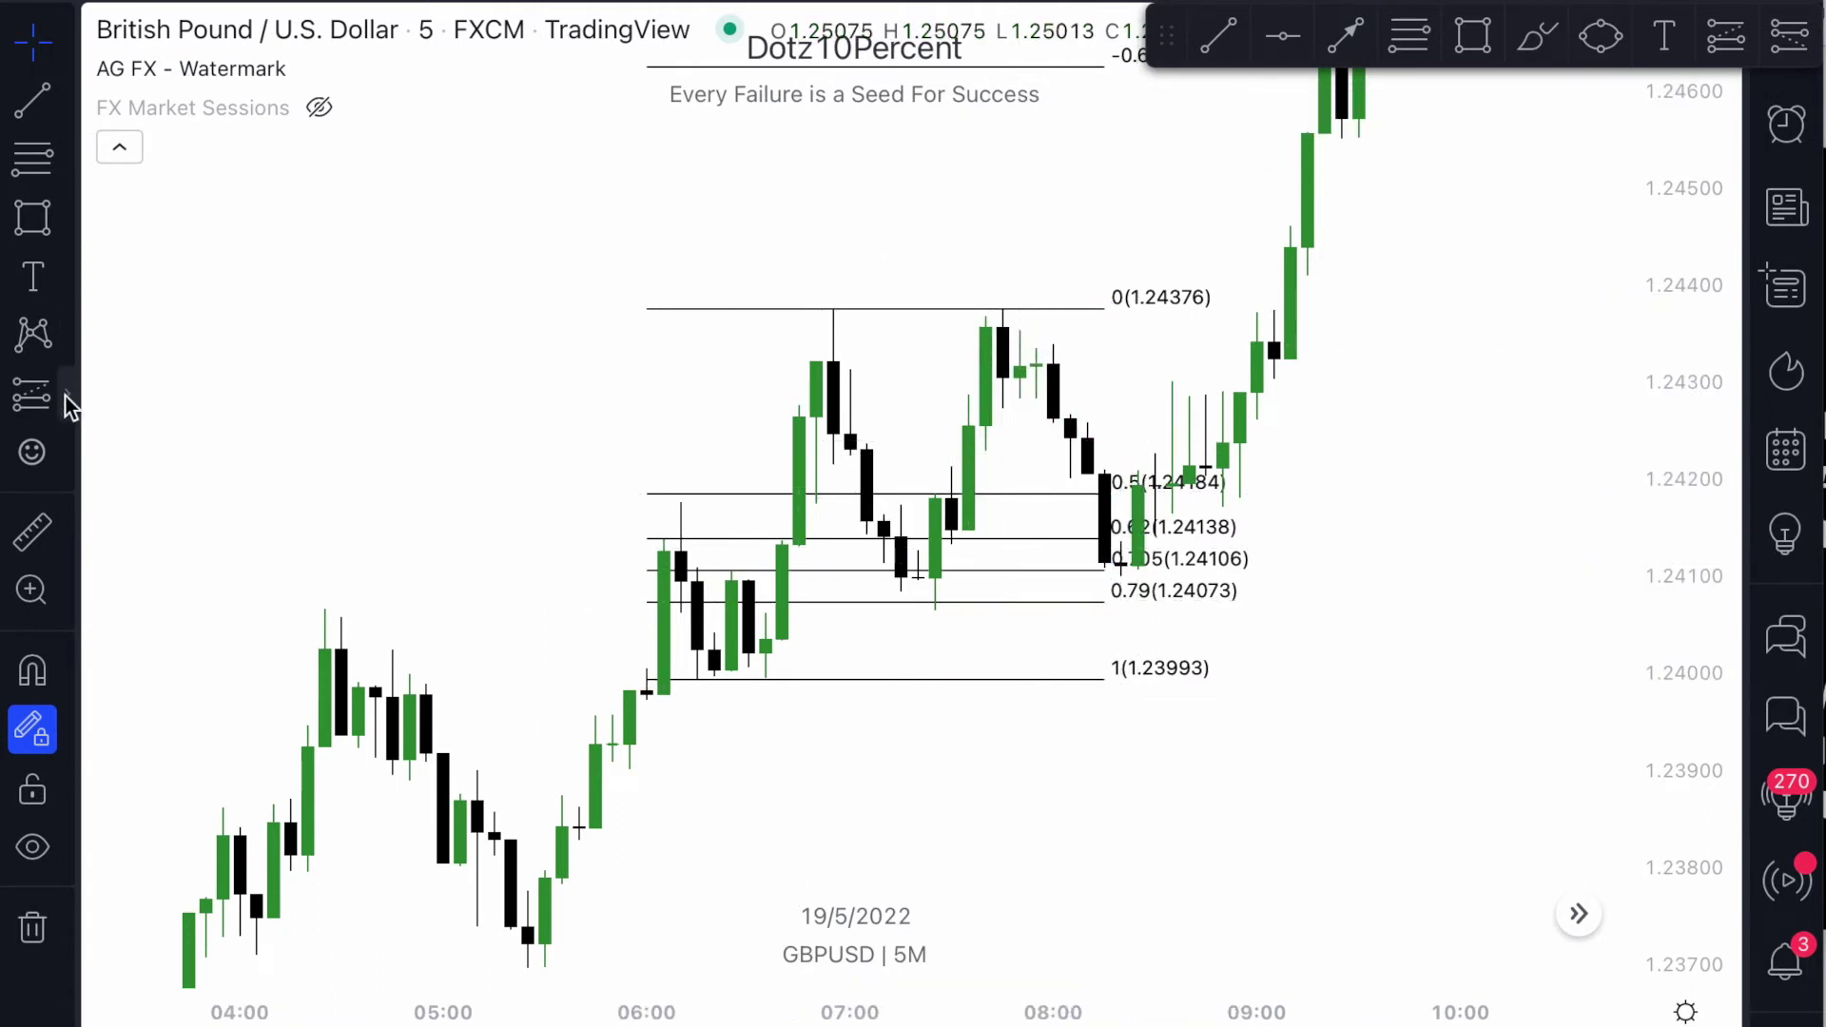
Try a long position at 07:45 with entry 1.24093, target 1.24374 and stop 1.23984, and delete it.
{"action": "left_click", "coordinate": [35, 398]}
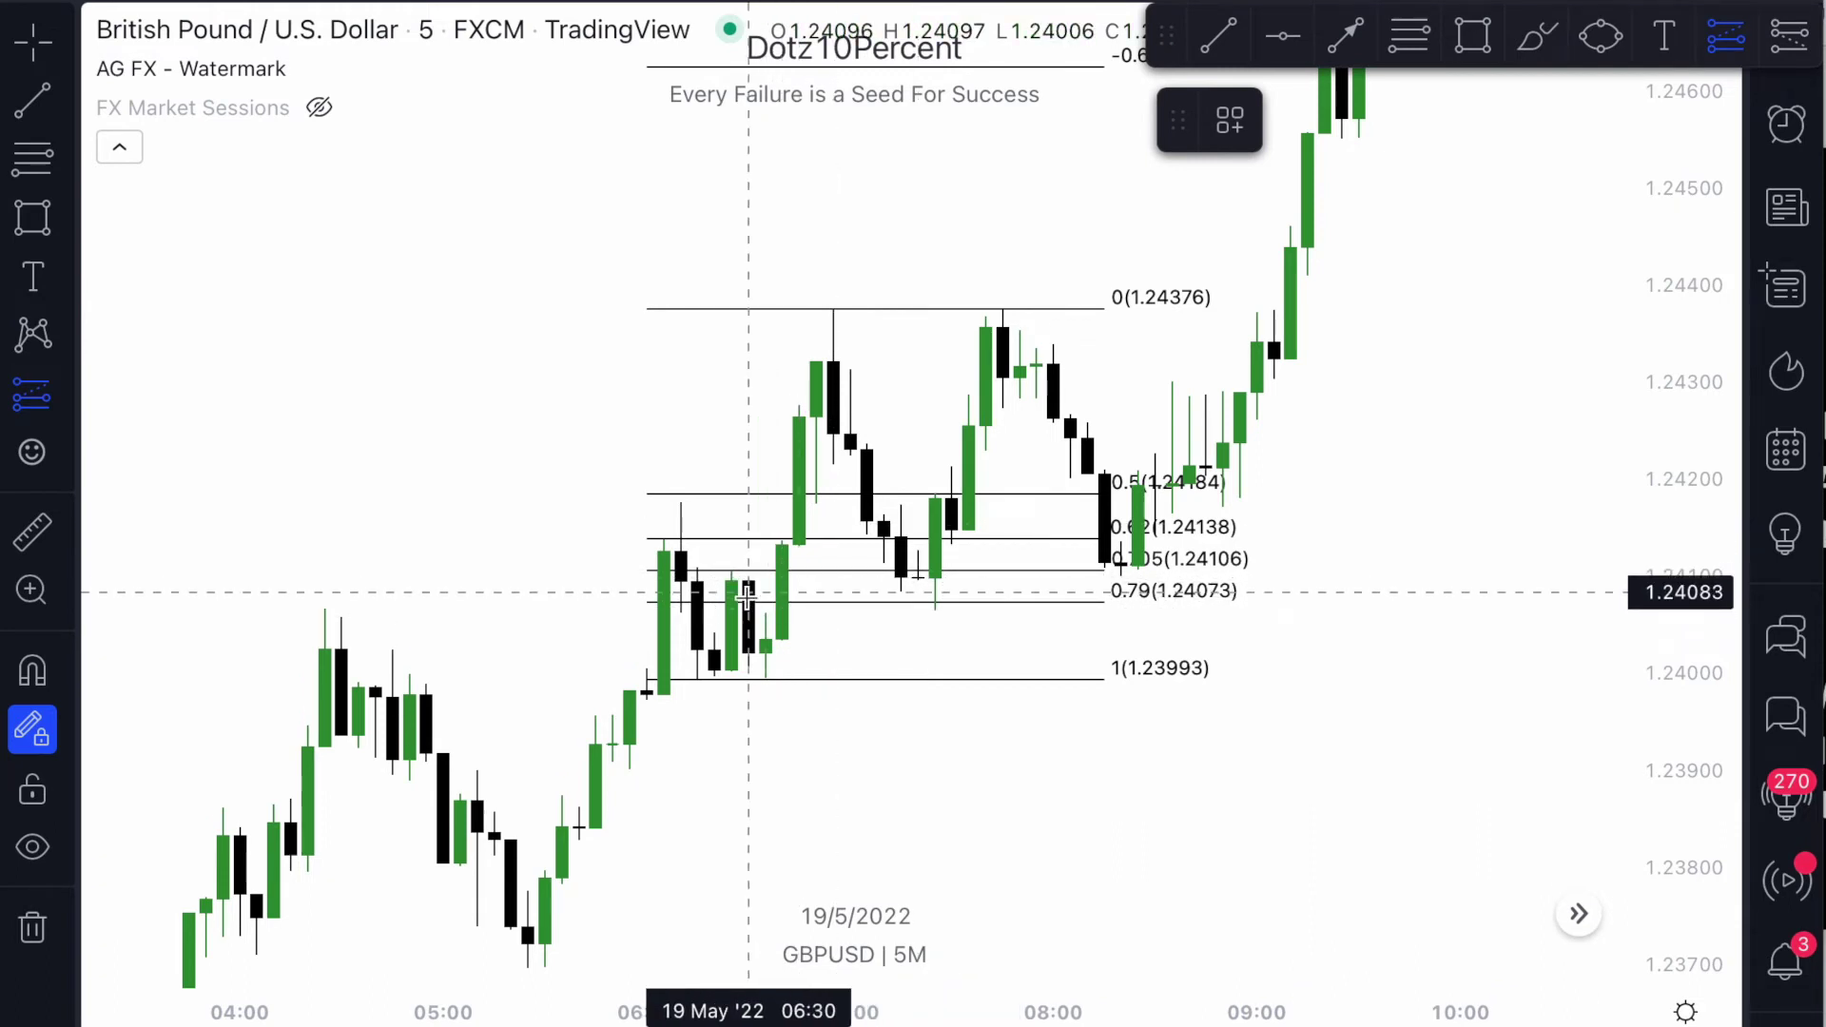
{"action": "left_click", "coordinate": [1004, 583]}
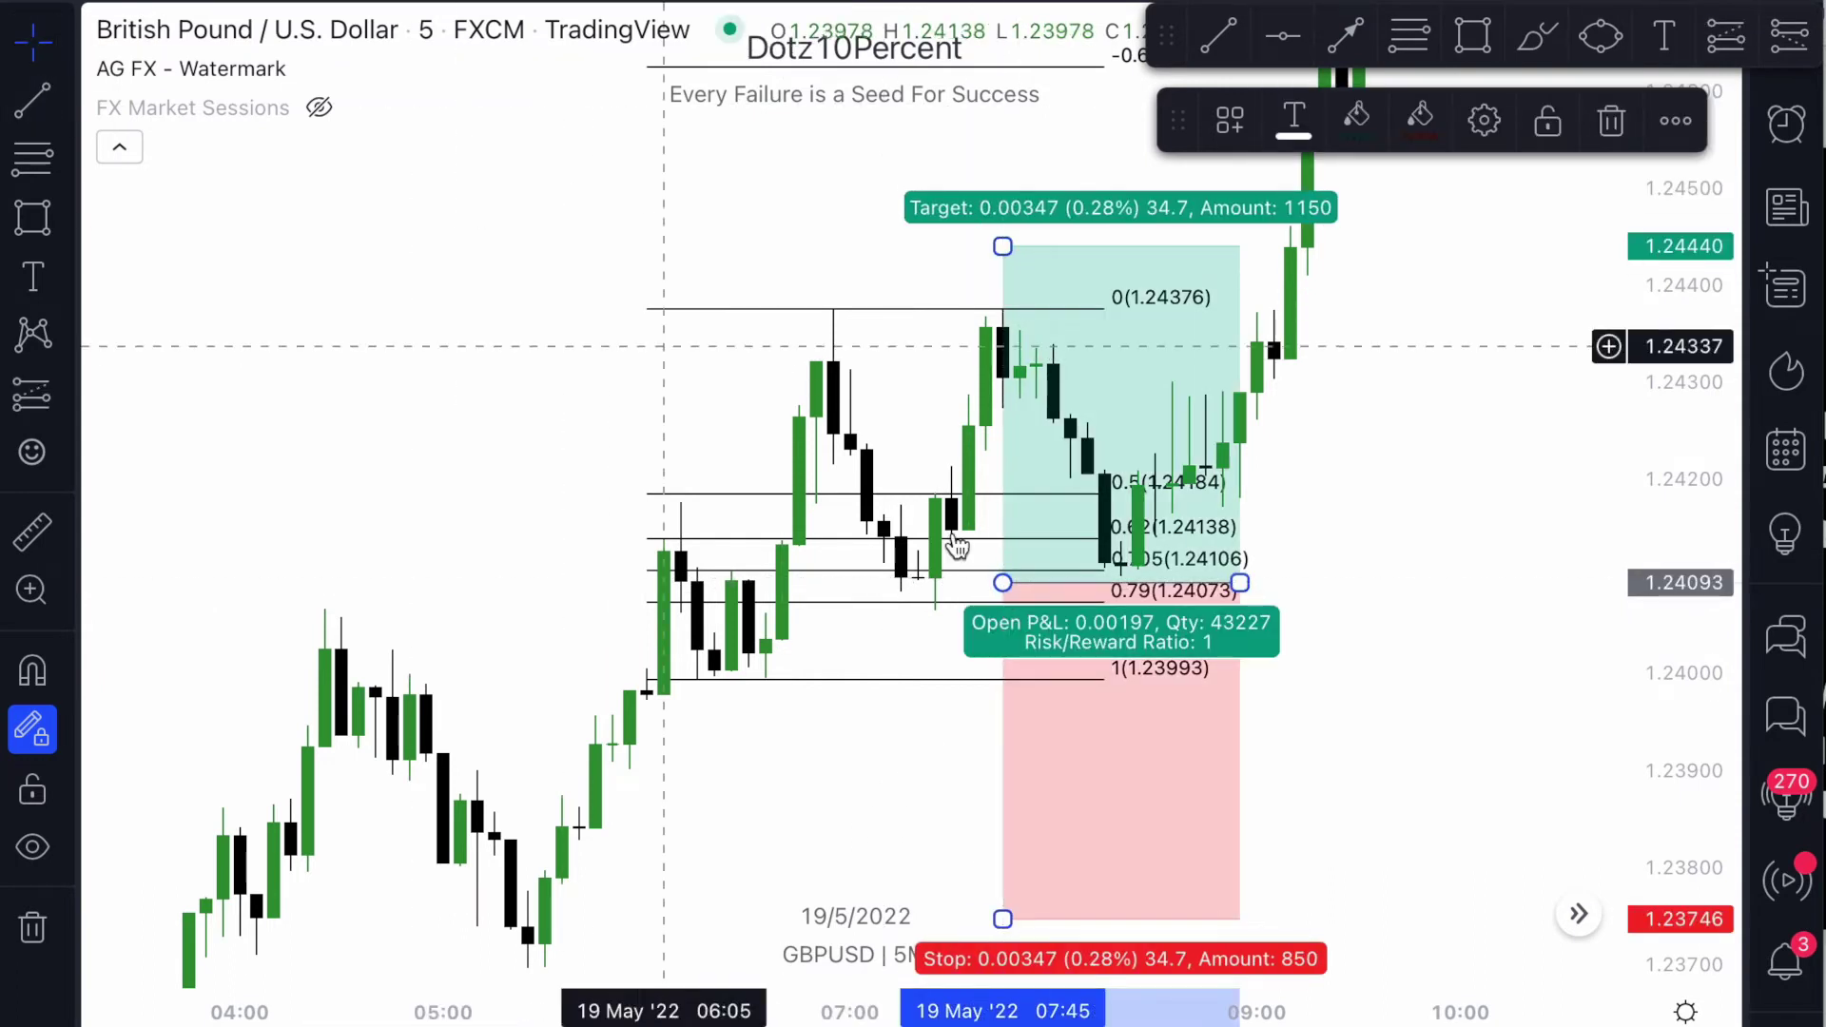
{"action": "left_click_drag", "start_coordinate": [1003, 247], "coordinate": [1003, 310]}
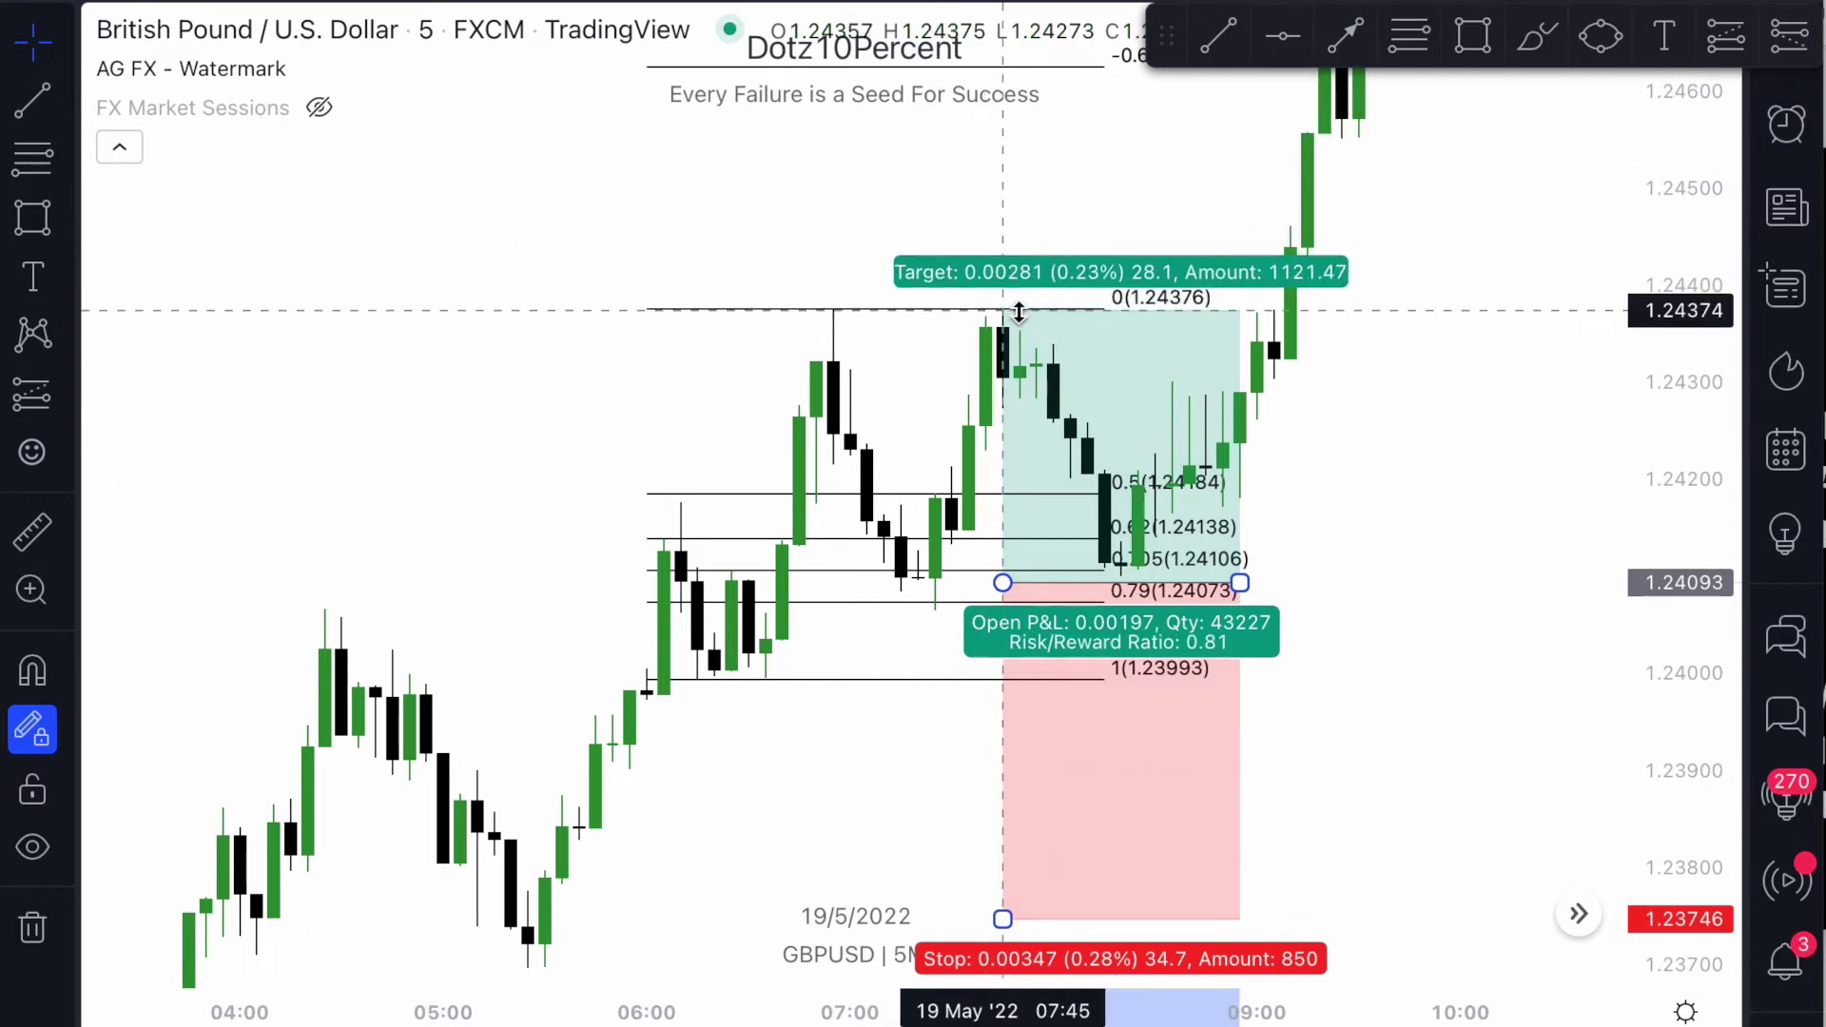
{"action": "left_click_drag", "start_coordinate": [1005, 918], "coordinate": [1004, 688]}
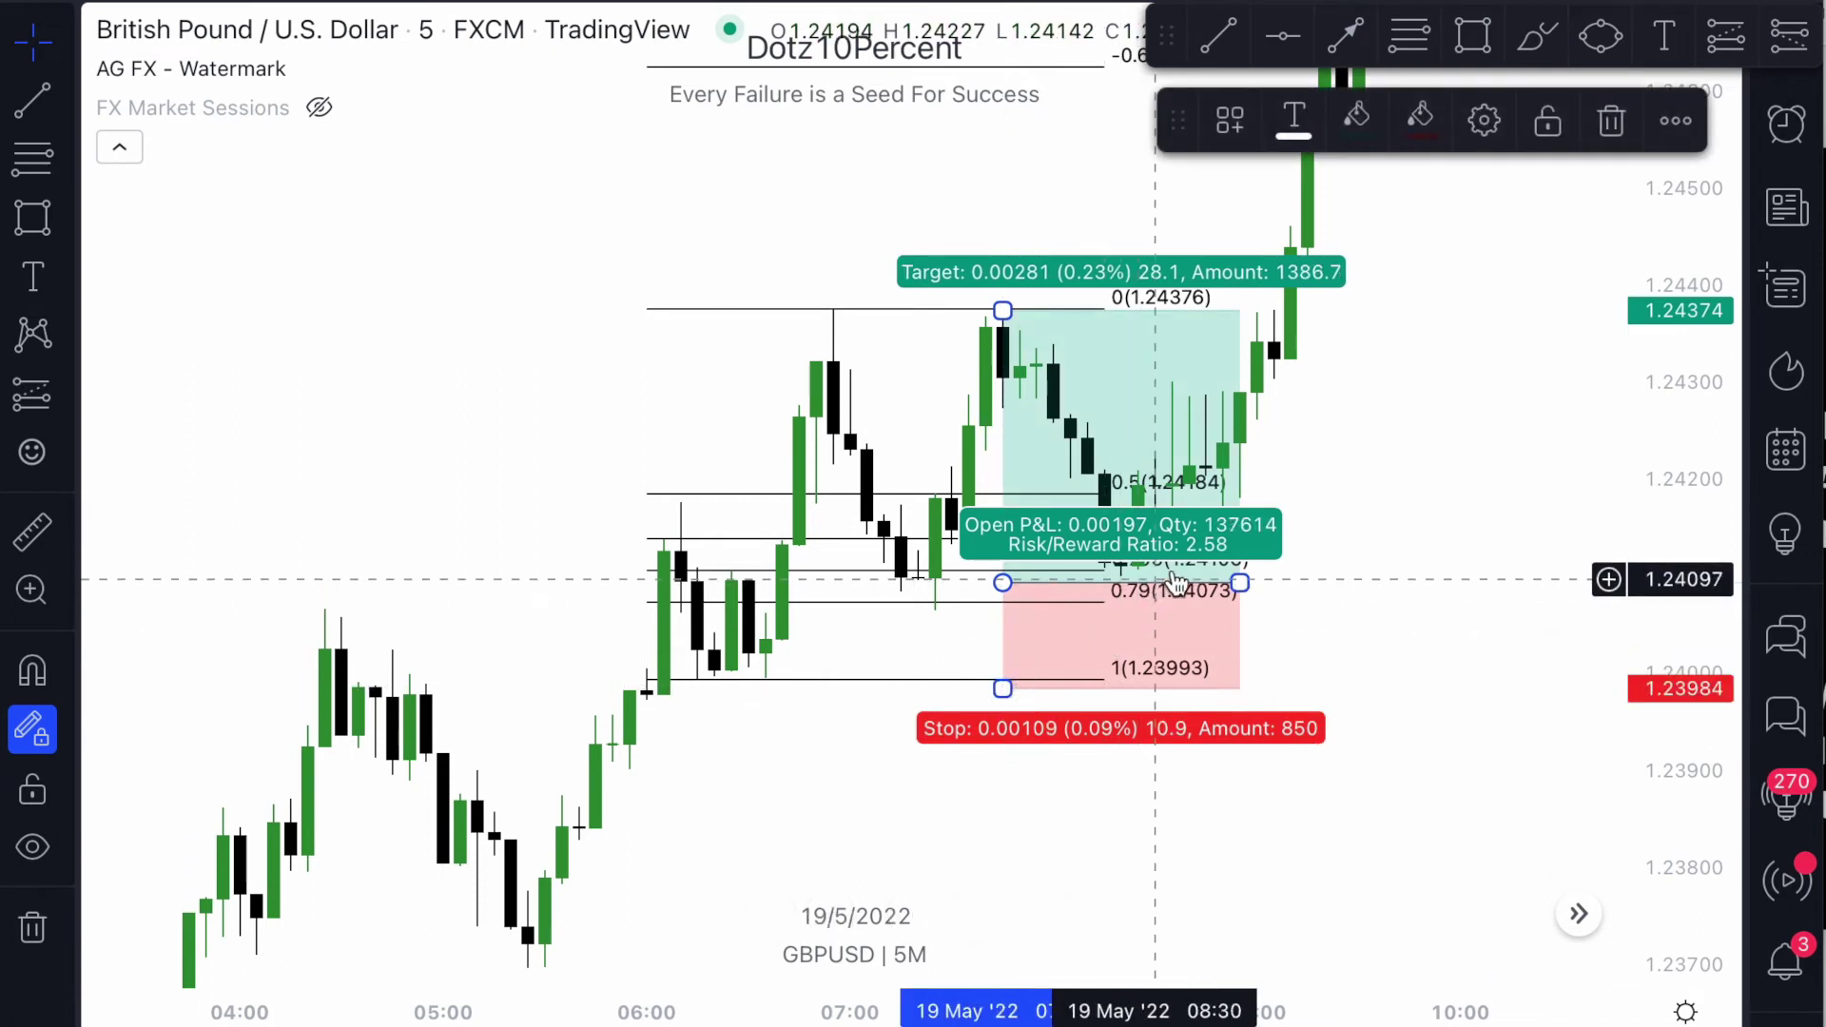
{"action": "left_click", "coordinate": [1406, 618]}
{"action": "left_click", "coordinate": [1010, 423]}
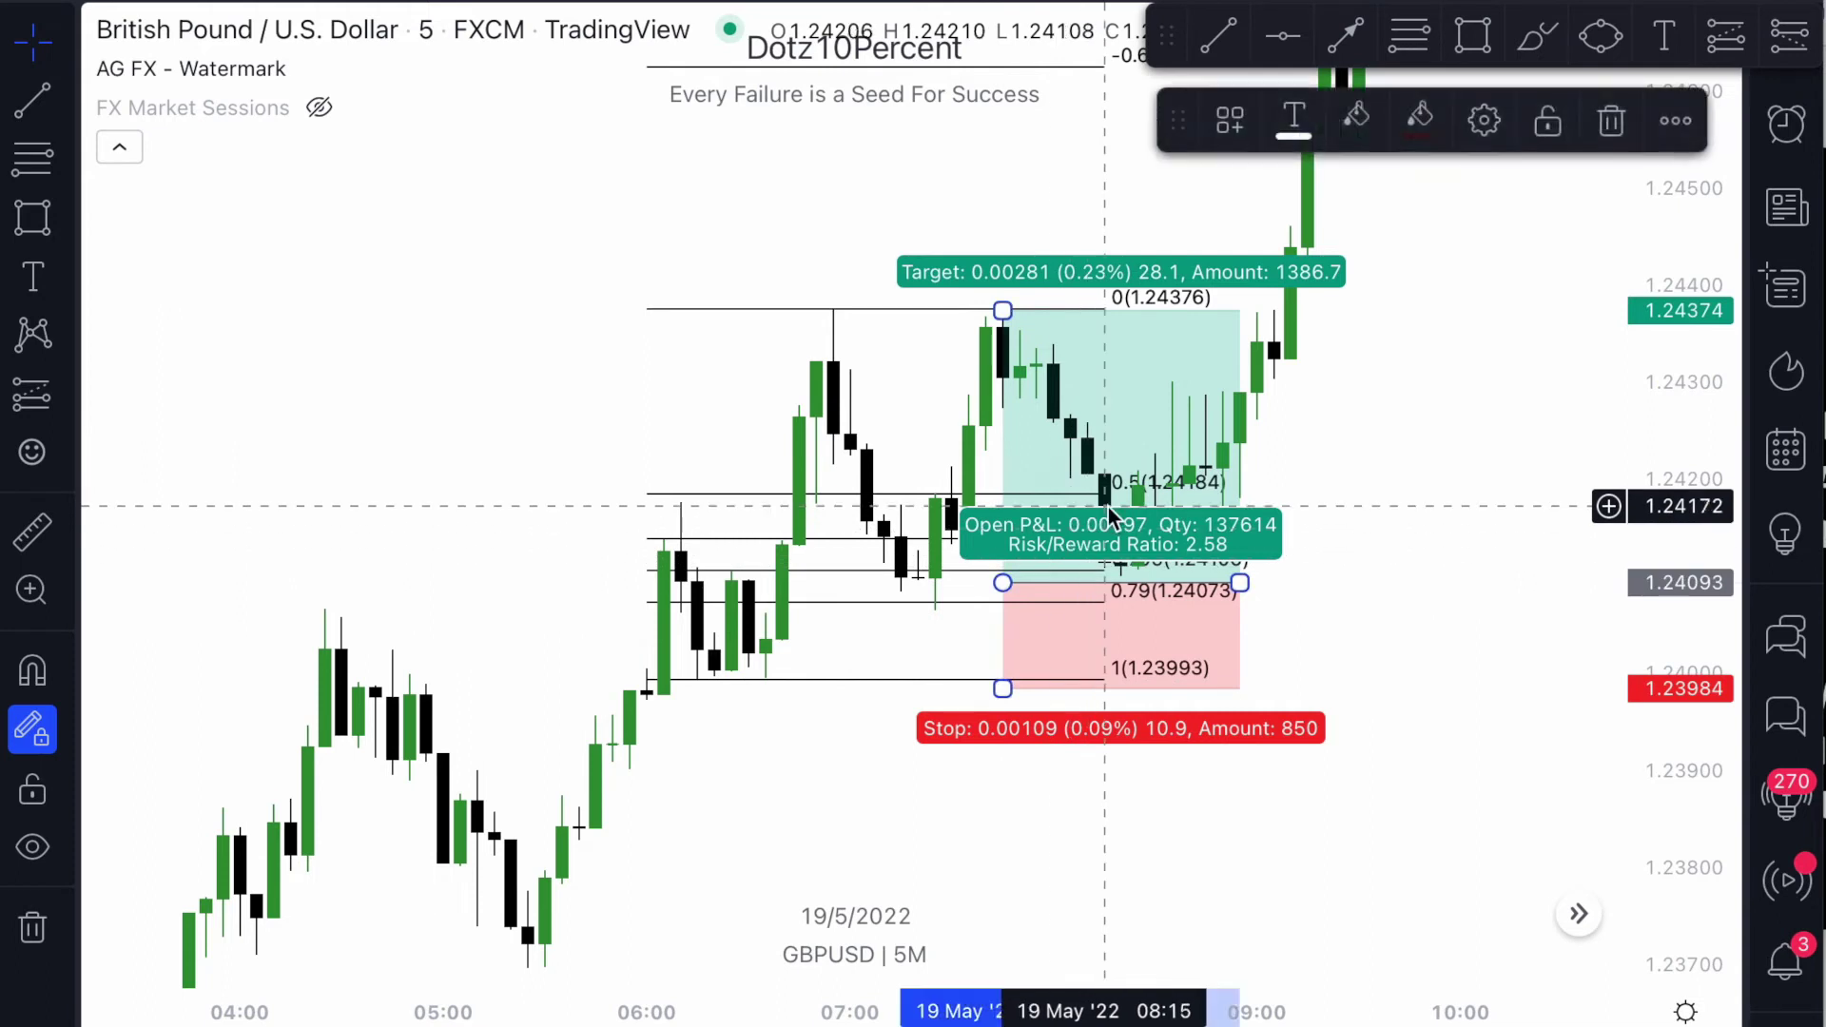
{"action": "key", "text": "Delete"}
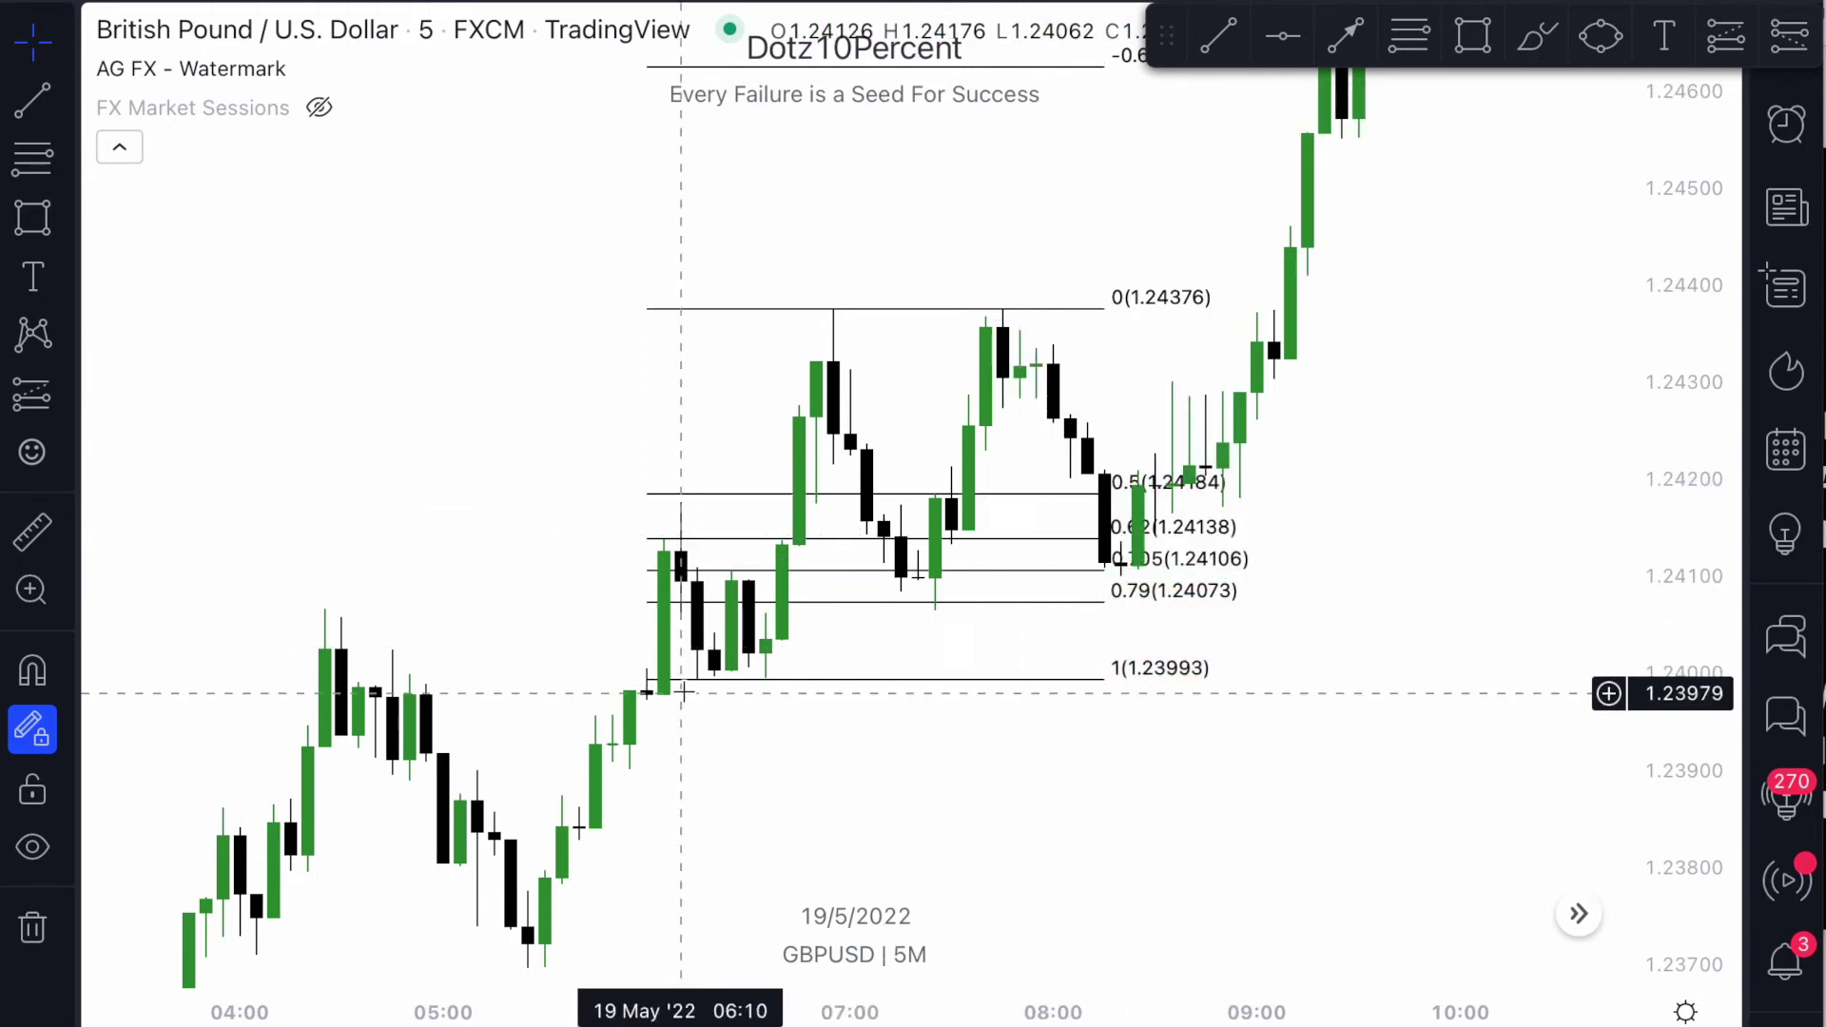
Extend the Fibonacci retracement's 0 level at 1.24376 to 09:05 and move its 1 level to the swing low at 1.24063.
{"action": "left_click_drag", "start_coordinate": [1107, 306], "coordinate": [1276, 308]}
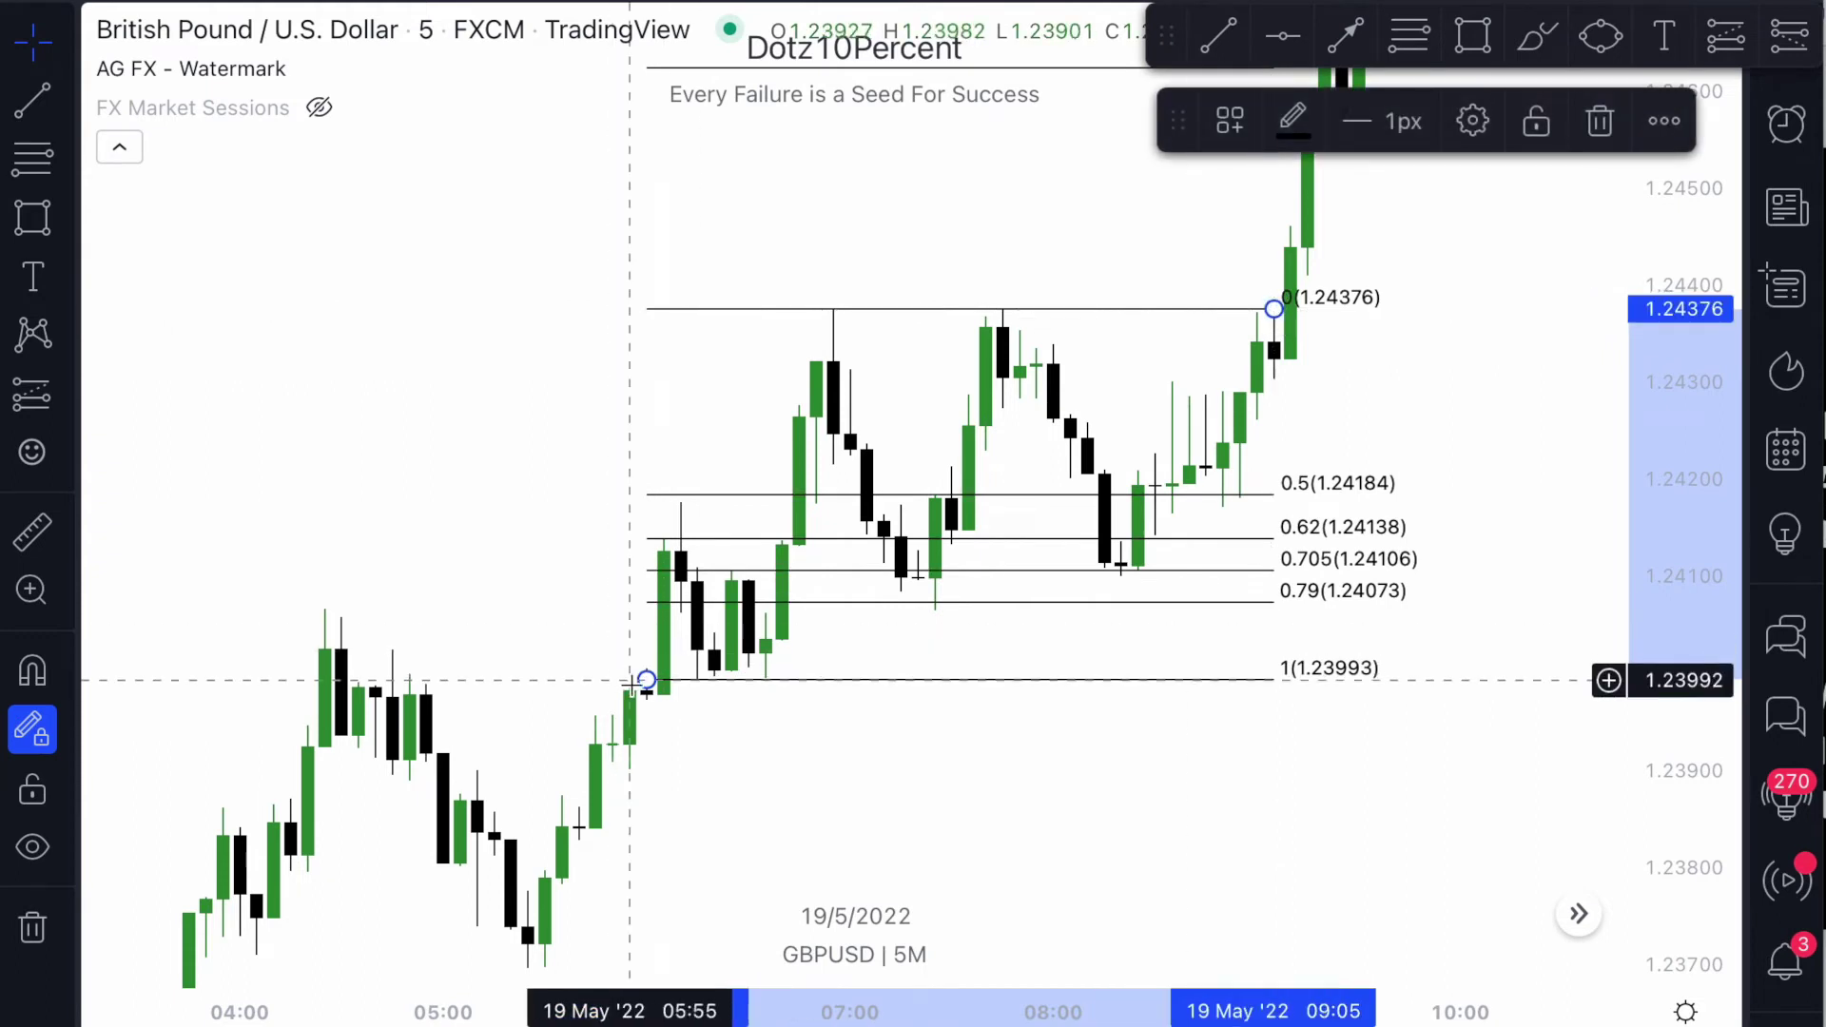
{"action": "left_click_drag", "start_coordinate": [650, 681], "coordinate": [876, 609]}
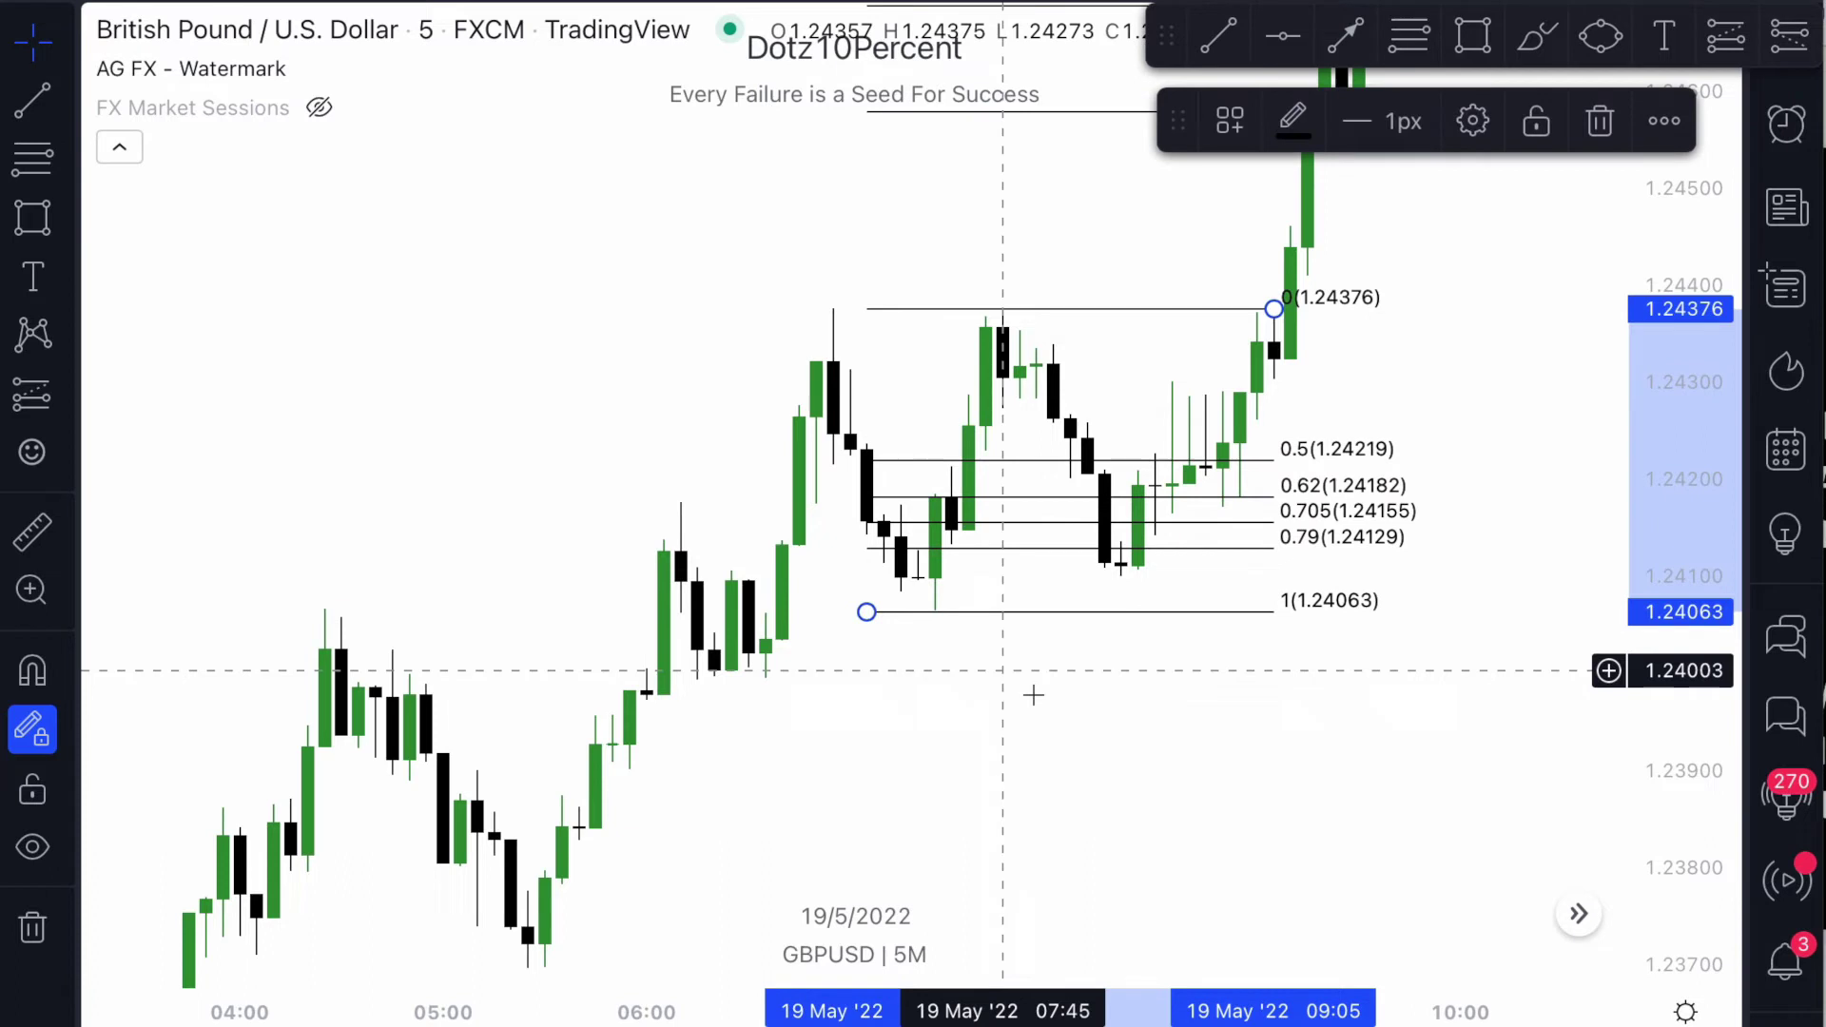
{"action": "scroll", "coordinate": [1033, 695], "scroll_direction": "right", "scroll_amount": 3}
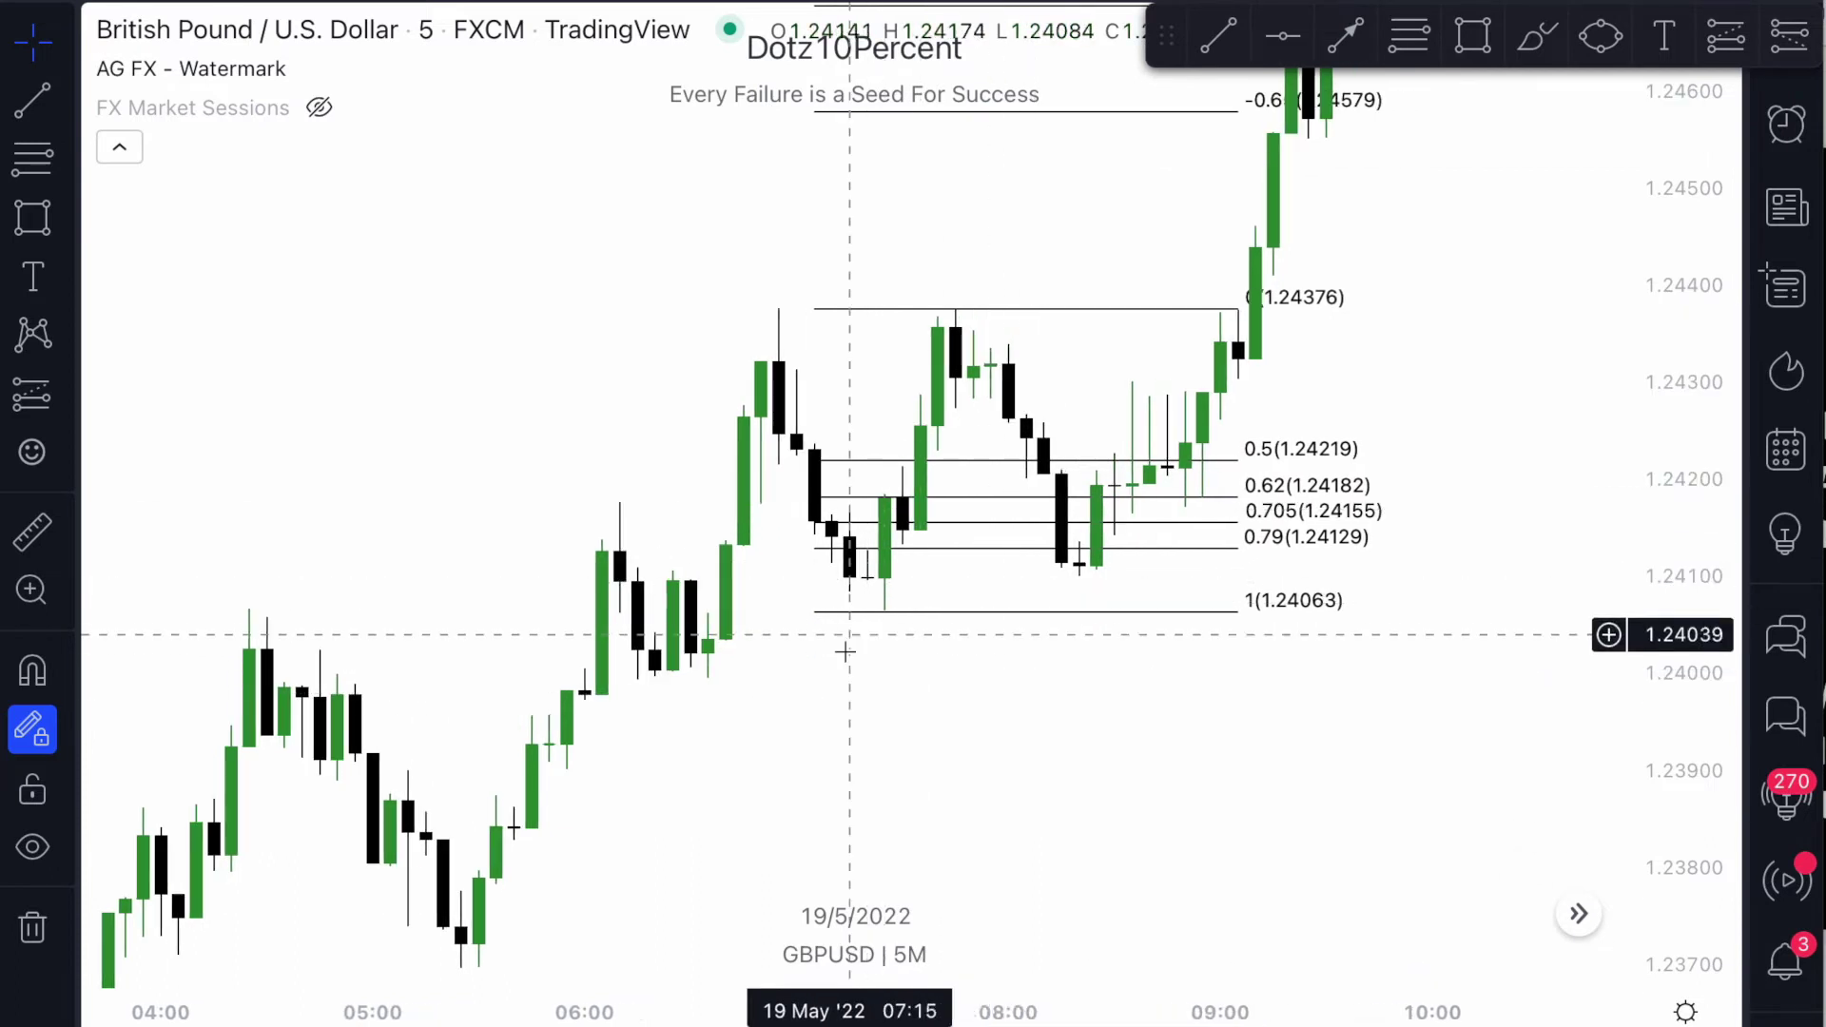
{"action": "scroll", "coordinate": [951, 518], "scroll_direction": "right", "scroll_amount": 6}
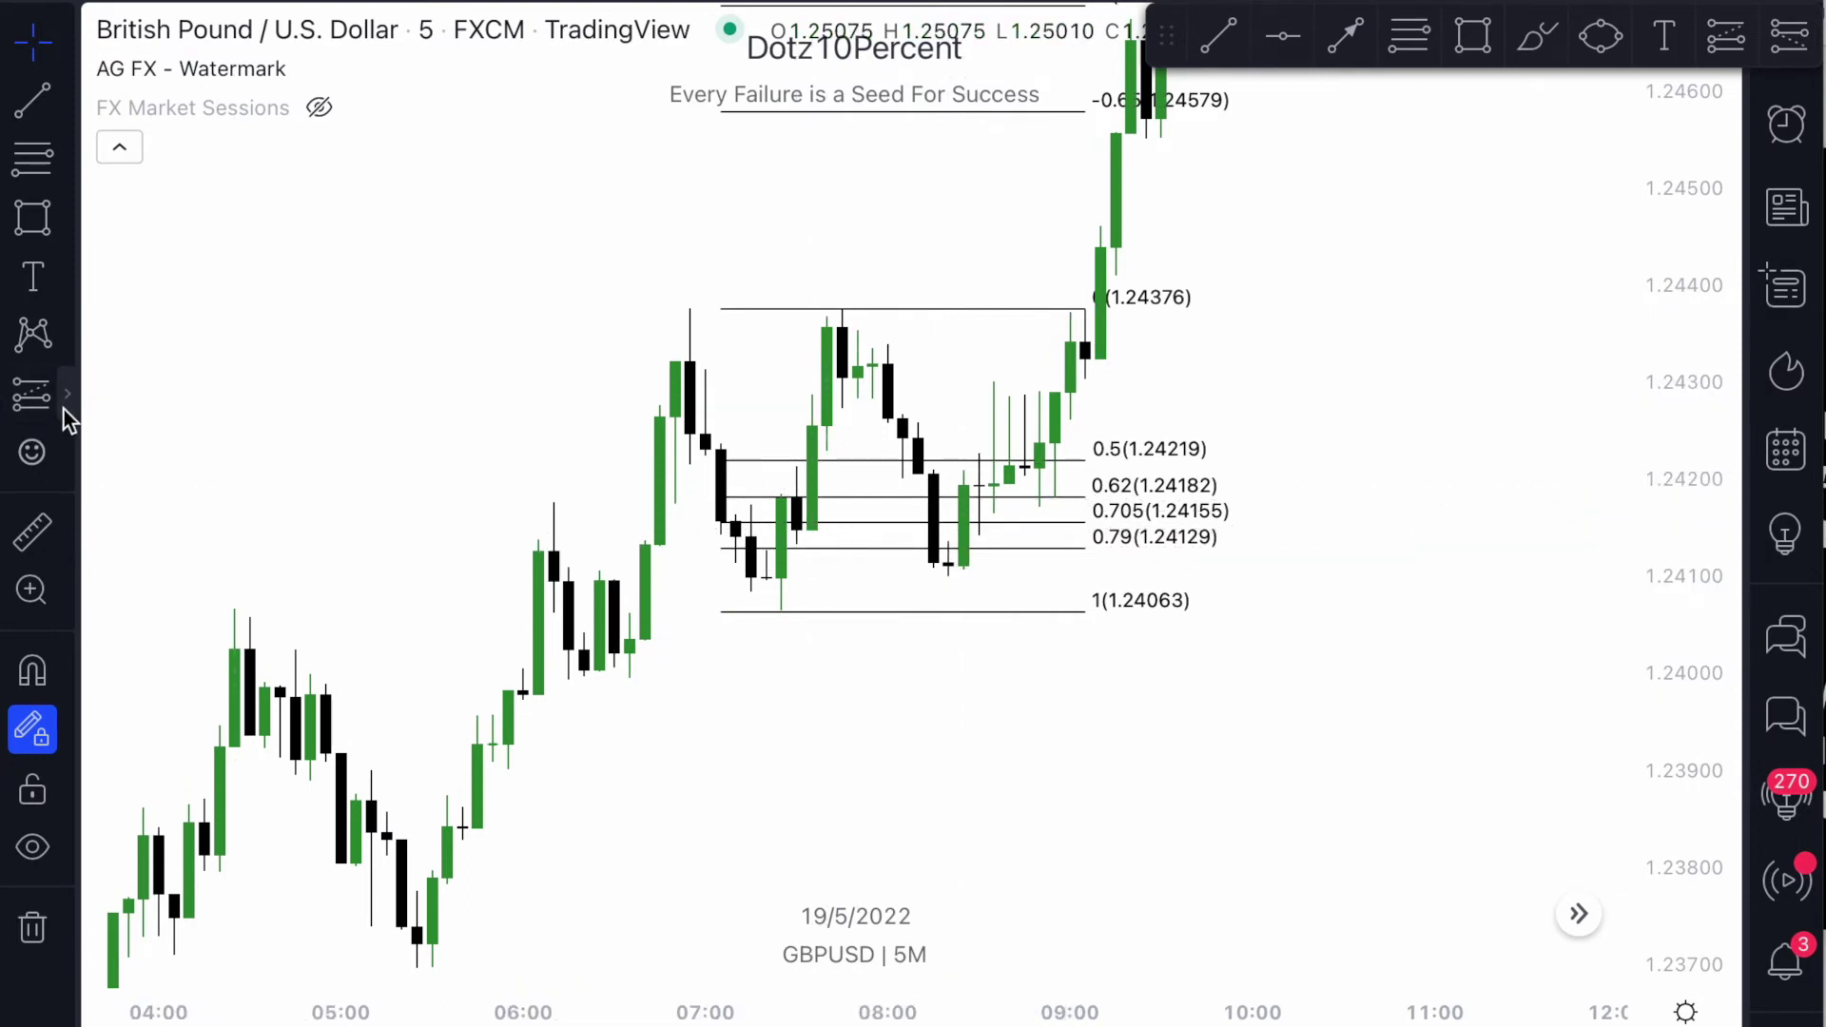
Try a long position at 08:15 with entry 1.24181, stop 1.24053 and target 1.24376, and delete it.
{"action": "left_click", "coordinate": [65, 404]}
{"action": "left_click", "coordinate": [217, 398]}
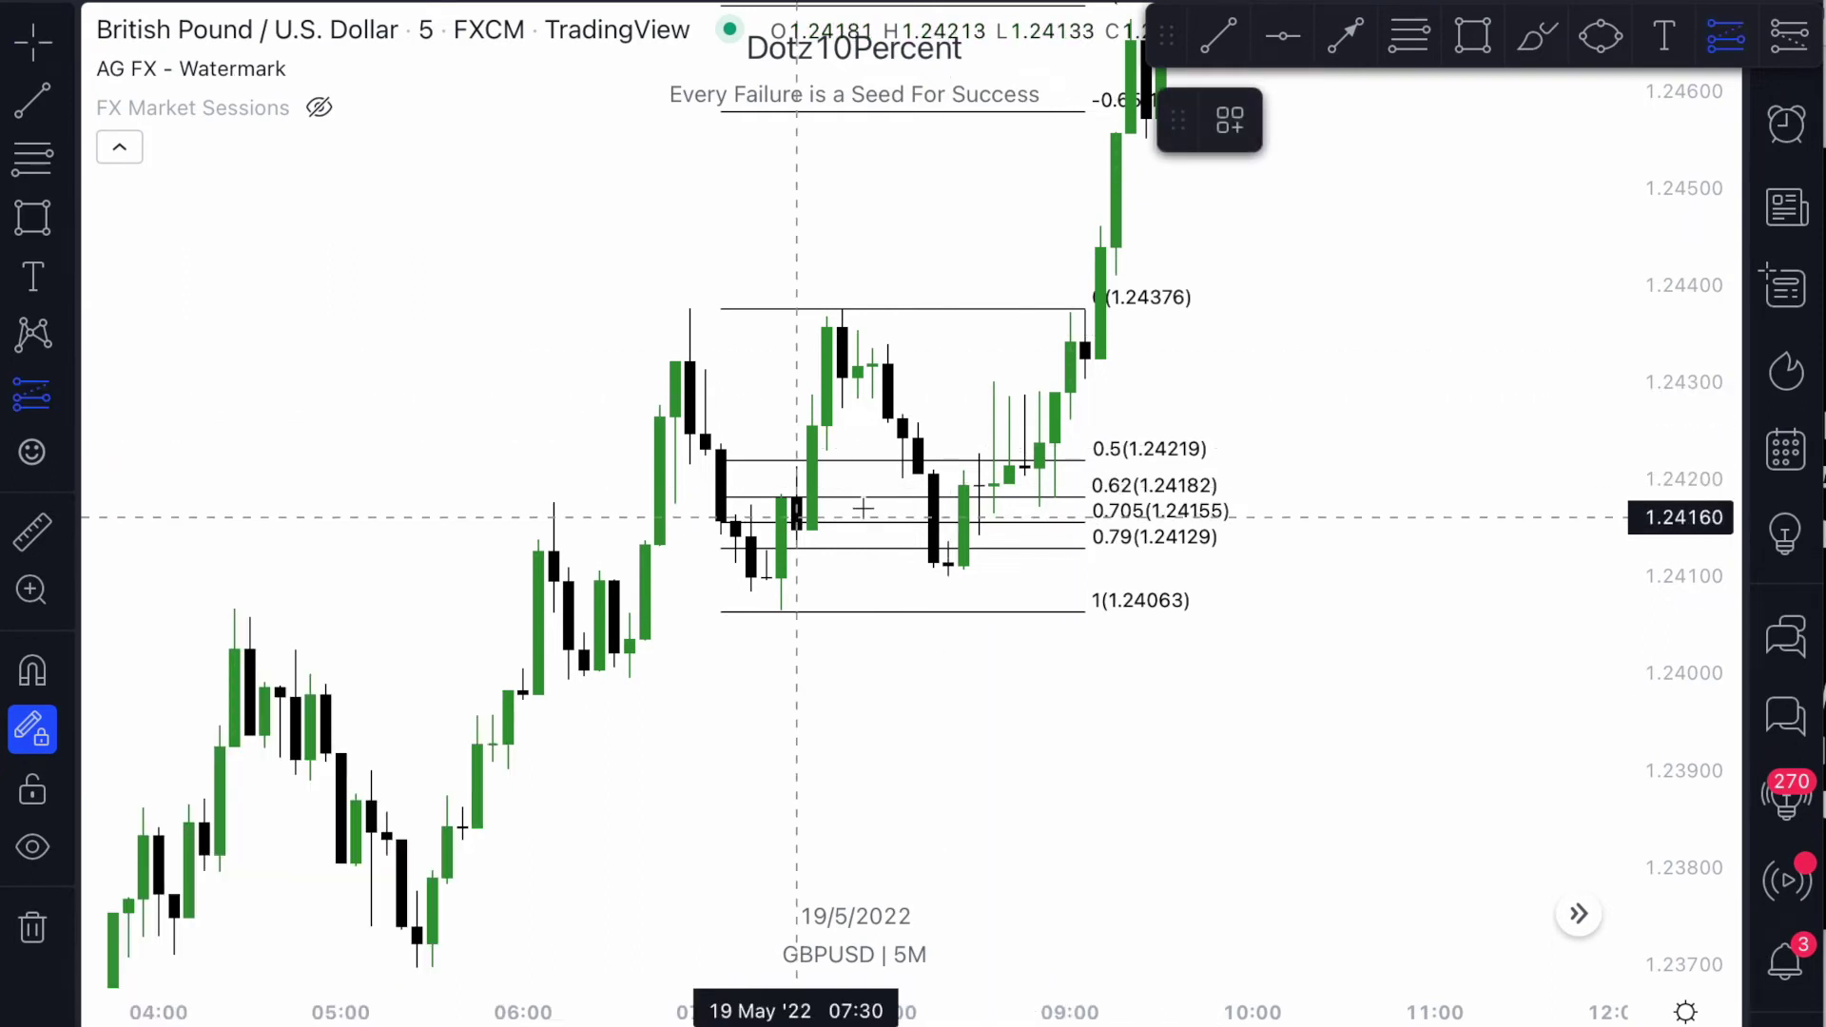
{"action": "left_click", "coordinate": [933, 497]}
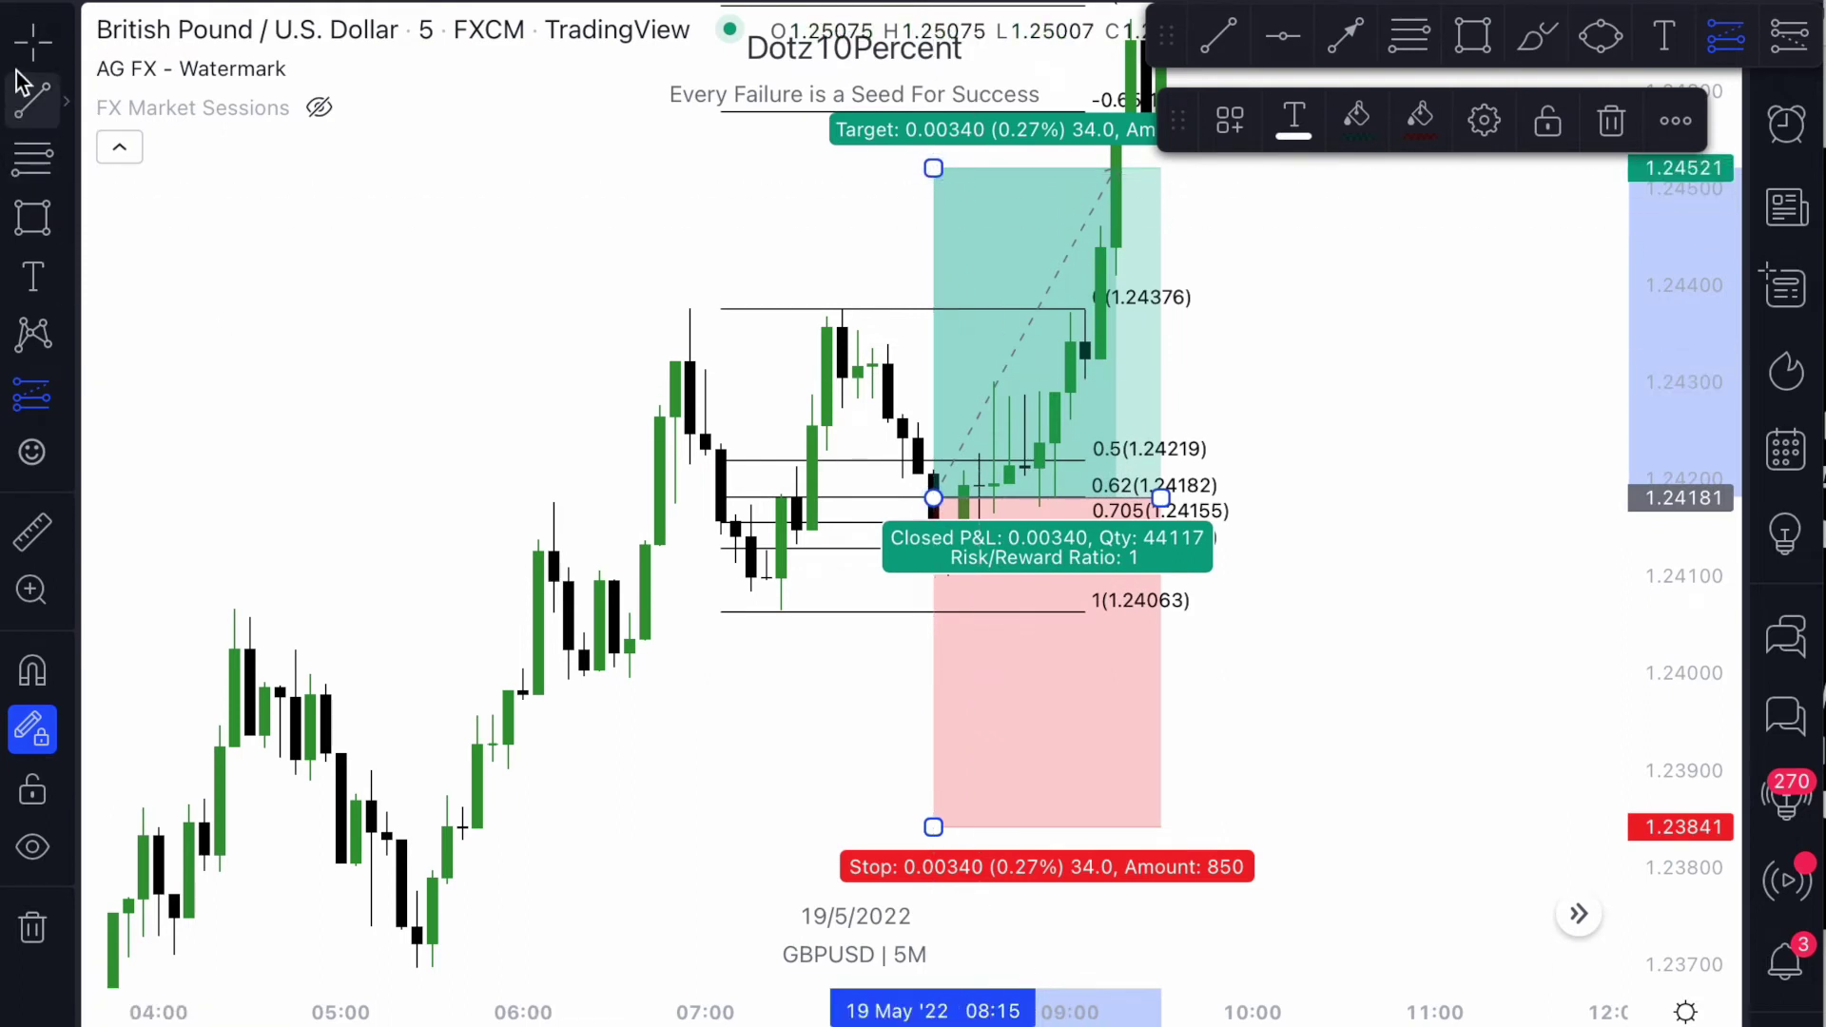
{"action": "left_click_drag", "start_coordinate": [933, 826], "coordinate": [977, 624]}
{"action": "left_click_drag", "start_coordinate": [933, 168], "coordinate": [933, 308]}
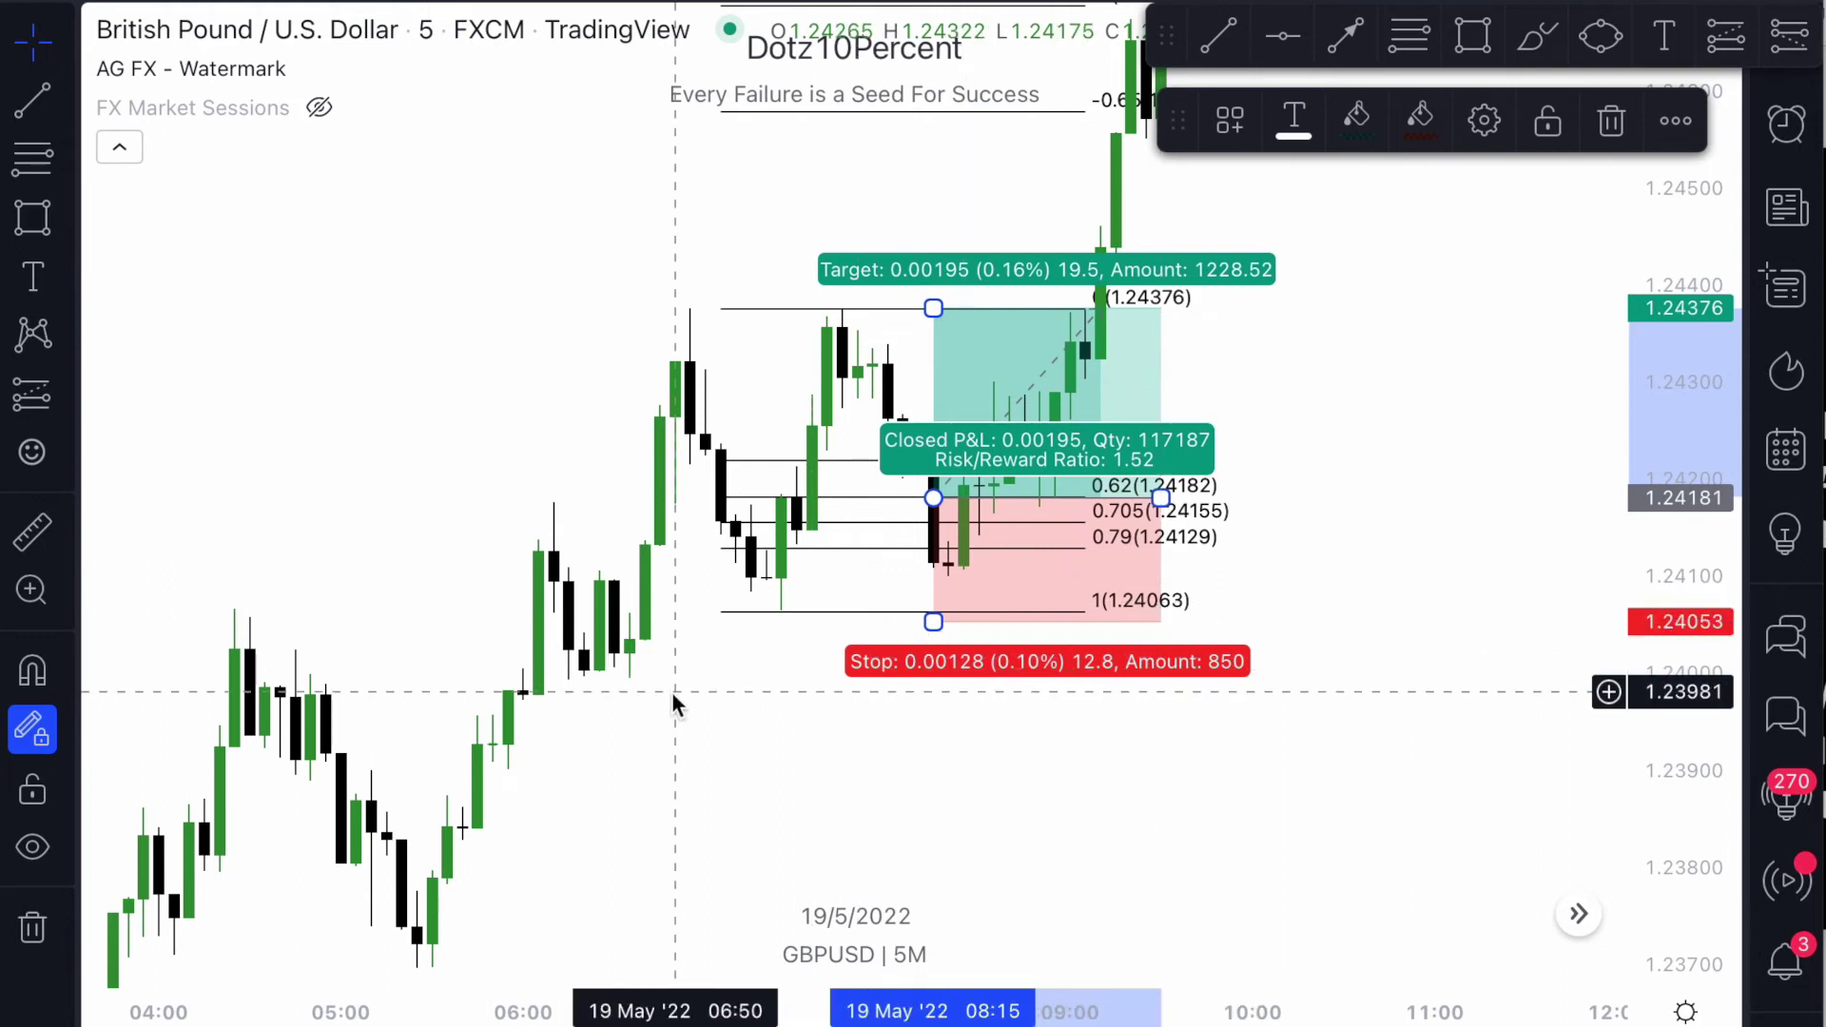
{"action": "key", "text": "Delete"}
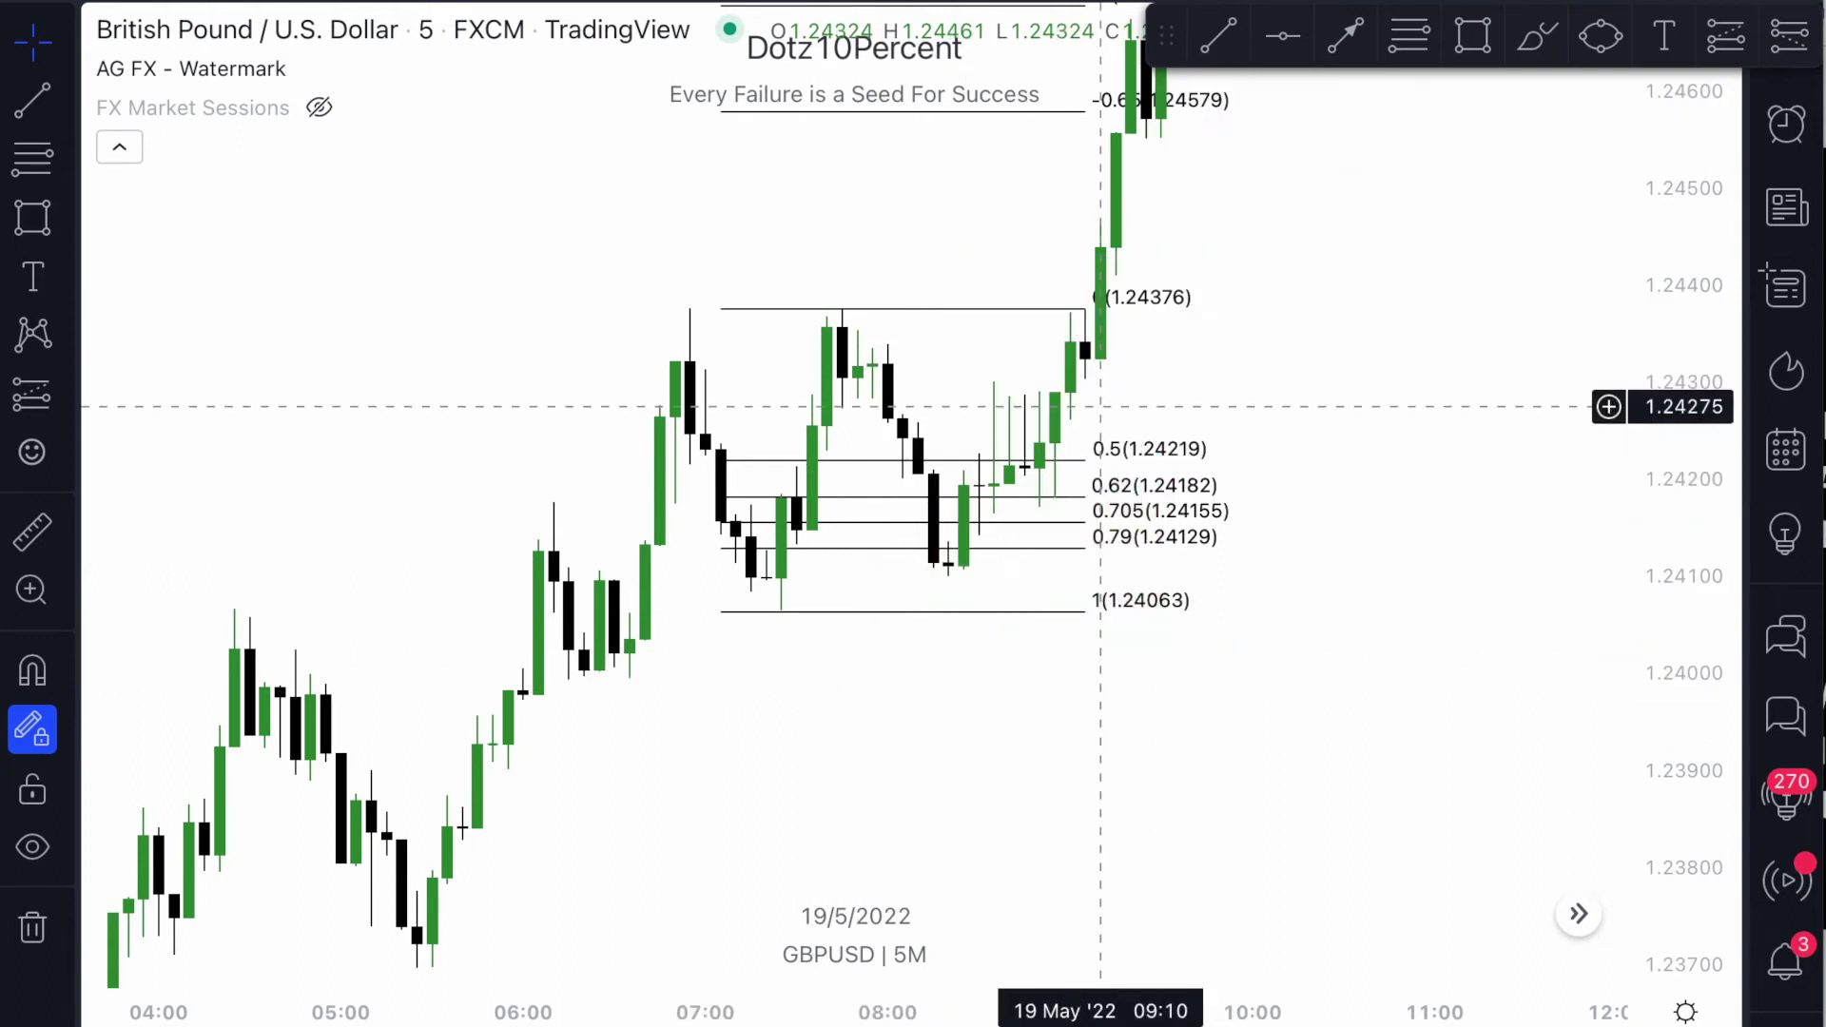
Delete the Fibonacci retracement from the 5-minute chart.
{"action": "left_click", "coordinate": [936, 537]}
{"action": "key", "text": "Delete"}
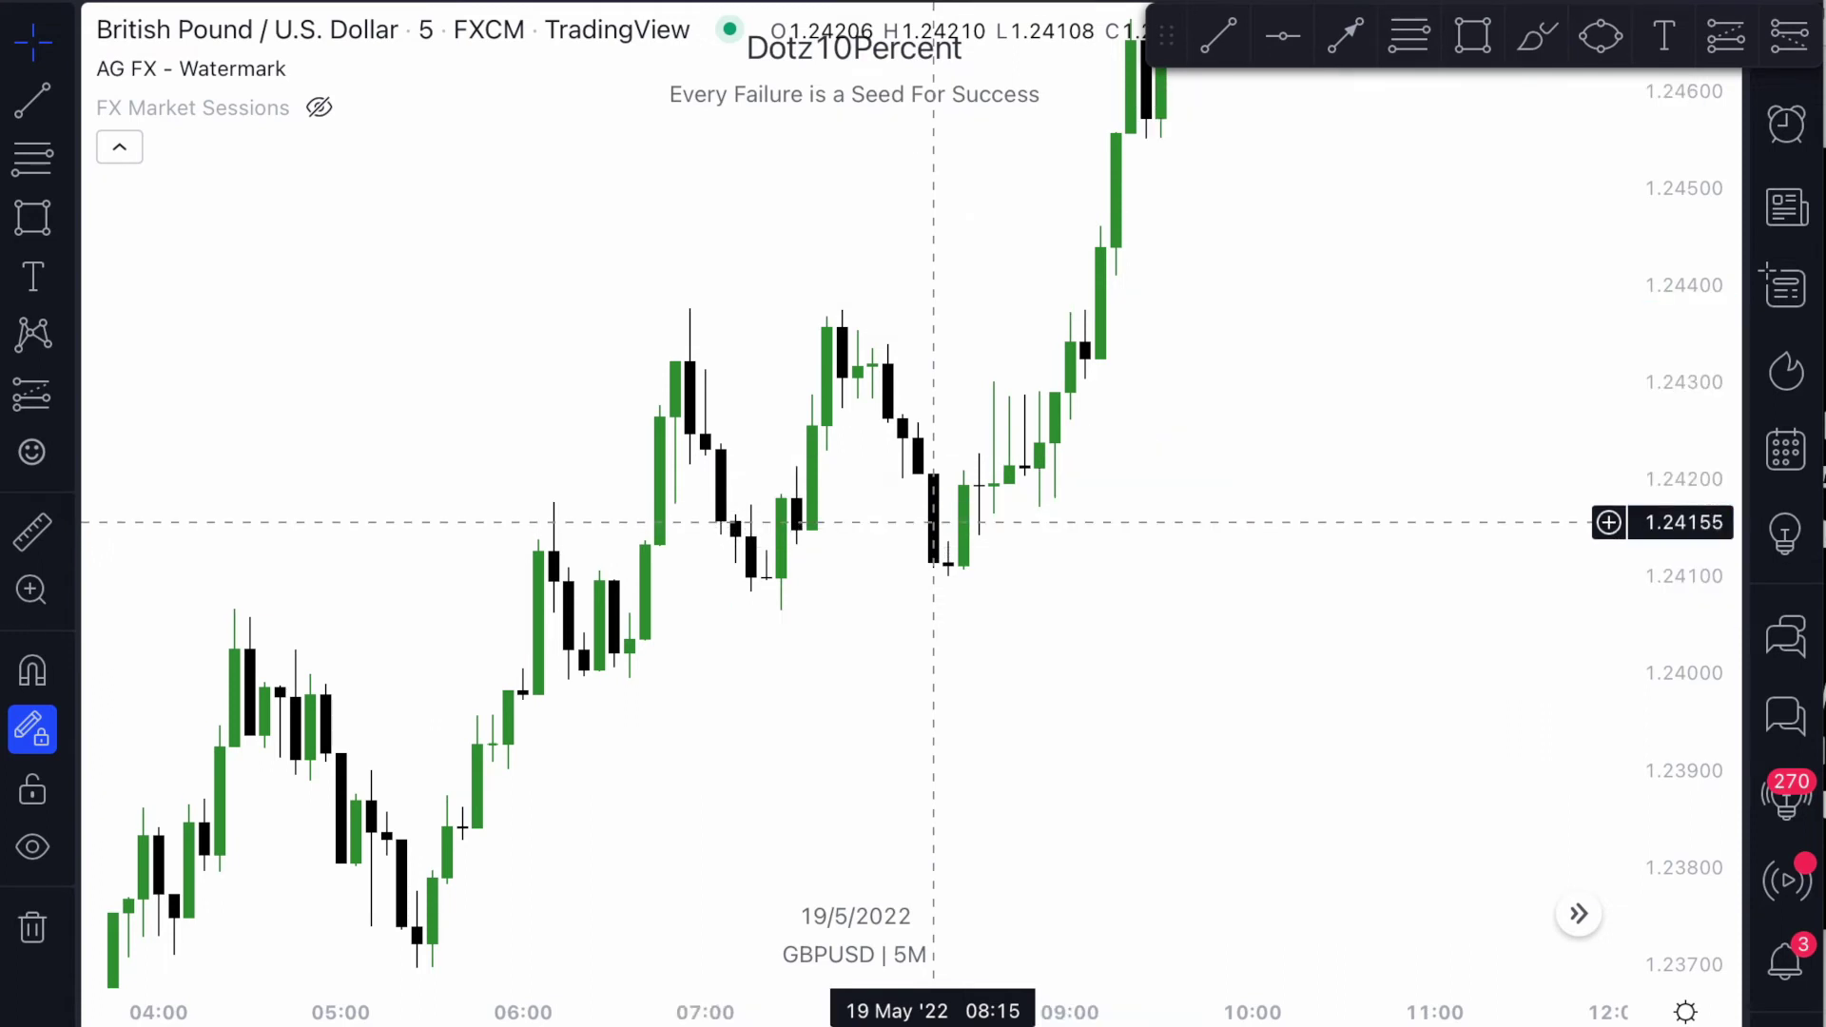
Switch the GBPUSD chart from the 5-minute to the 3-minute interval.
{"action": "scroll", "coordinate": [1019, 462], "scroll_direction": "down", "scroll_amount": 3}
{"action": "scroll", "coordinate": [1020, 461], "scroll_direction": "down", "scroll_amount": 2}
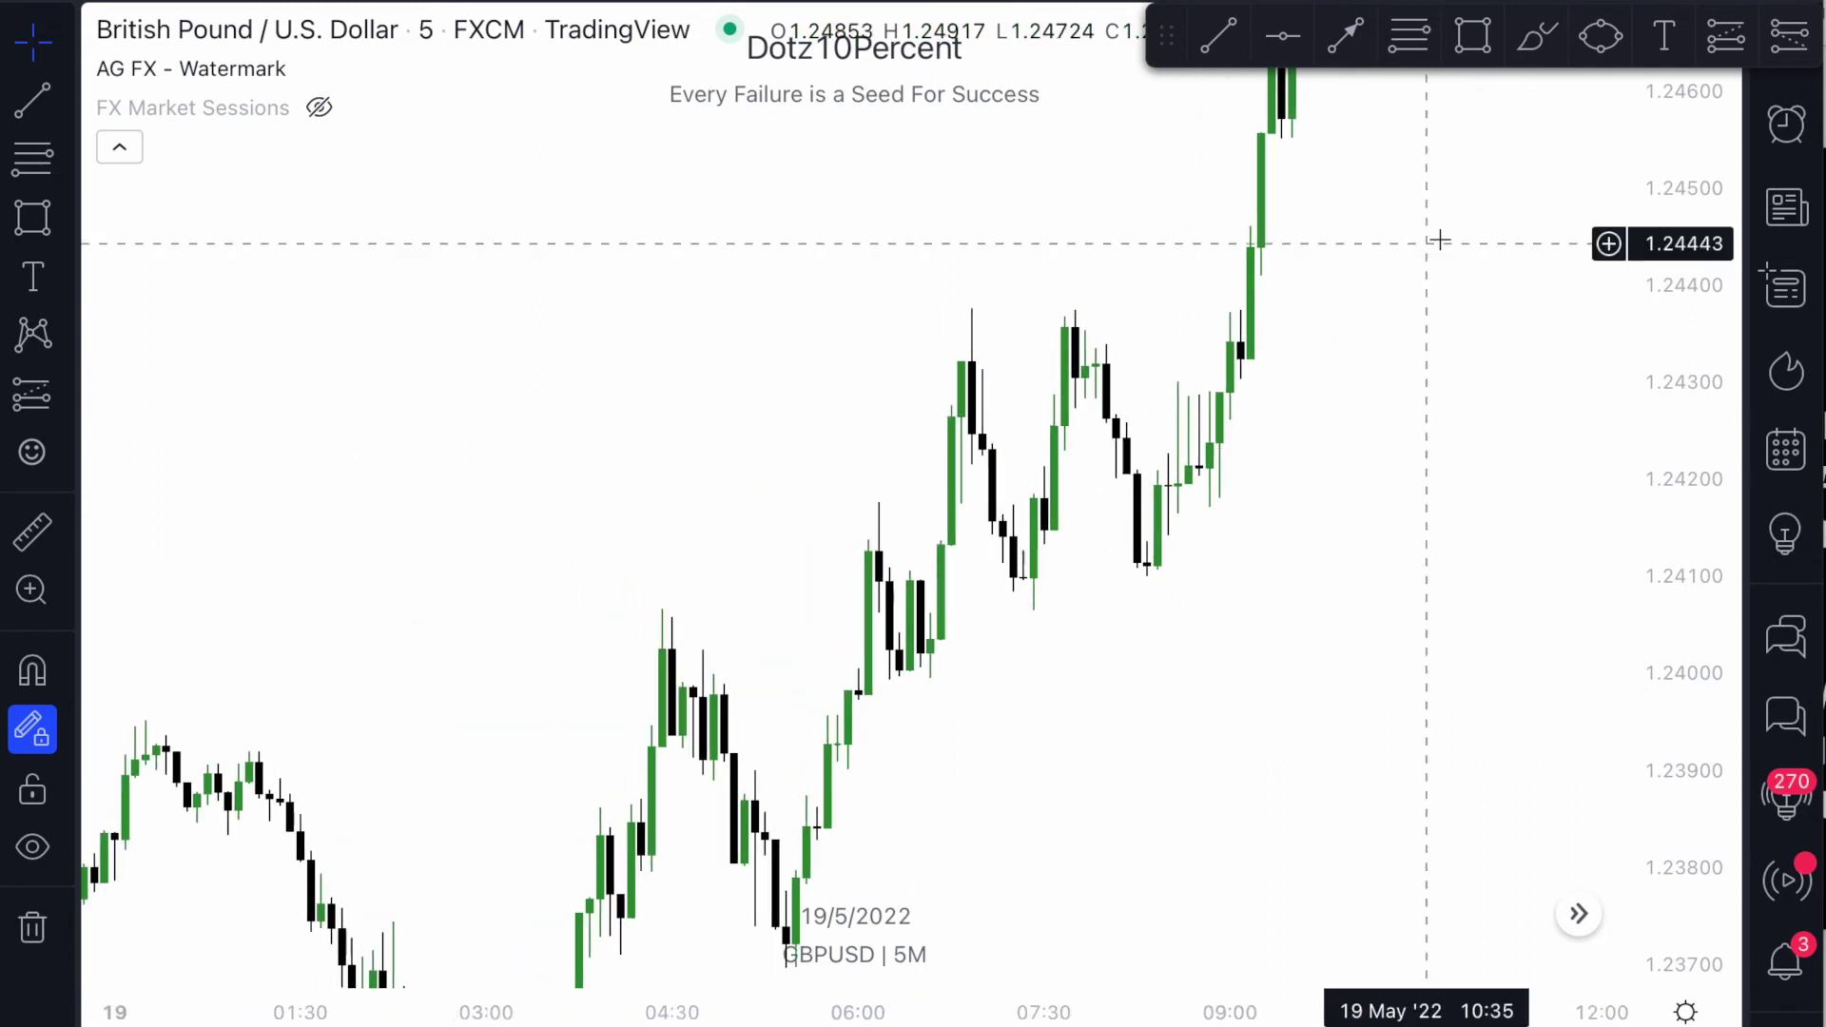
{"action": "left_click_drag", "start_coordinate": [1681, 157], "coordinate": [1674, 505]}
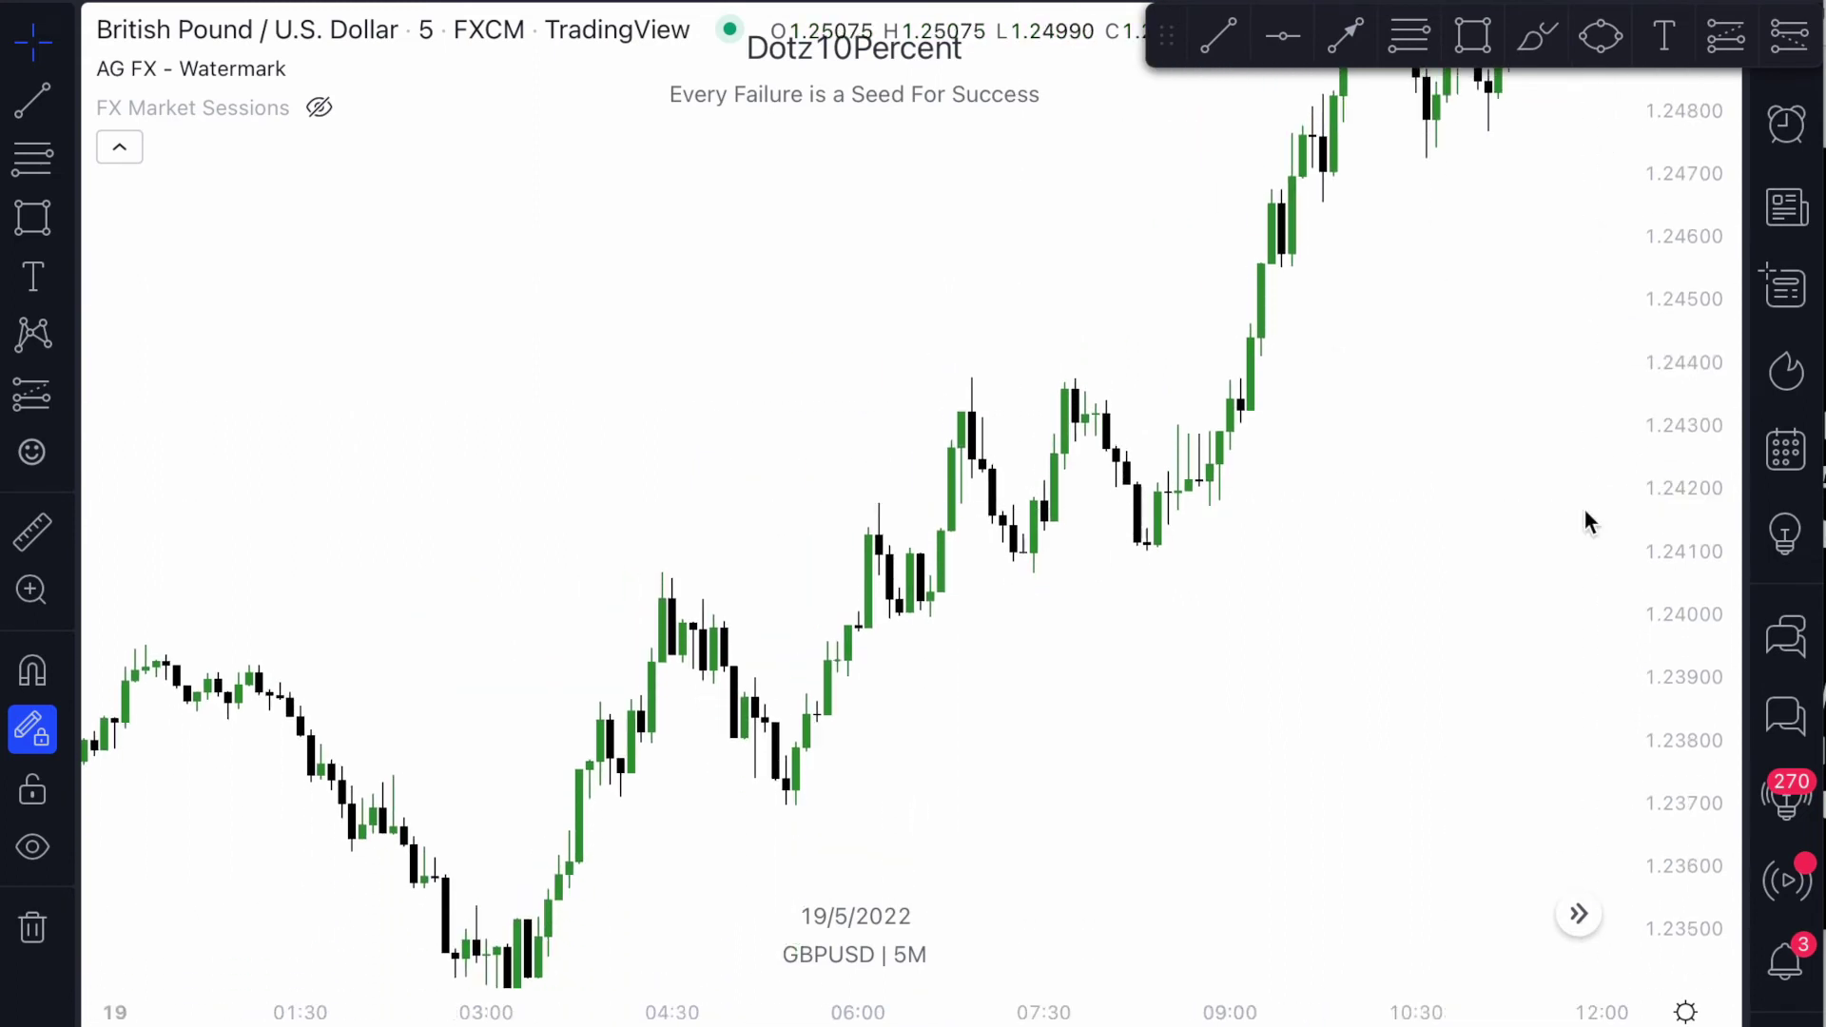
{"action": "scroll", "coordinate": [930, 738], "scroll_direction": "left", "scroll_amount": 5}
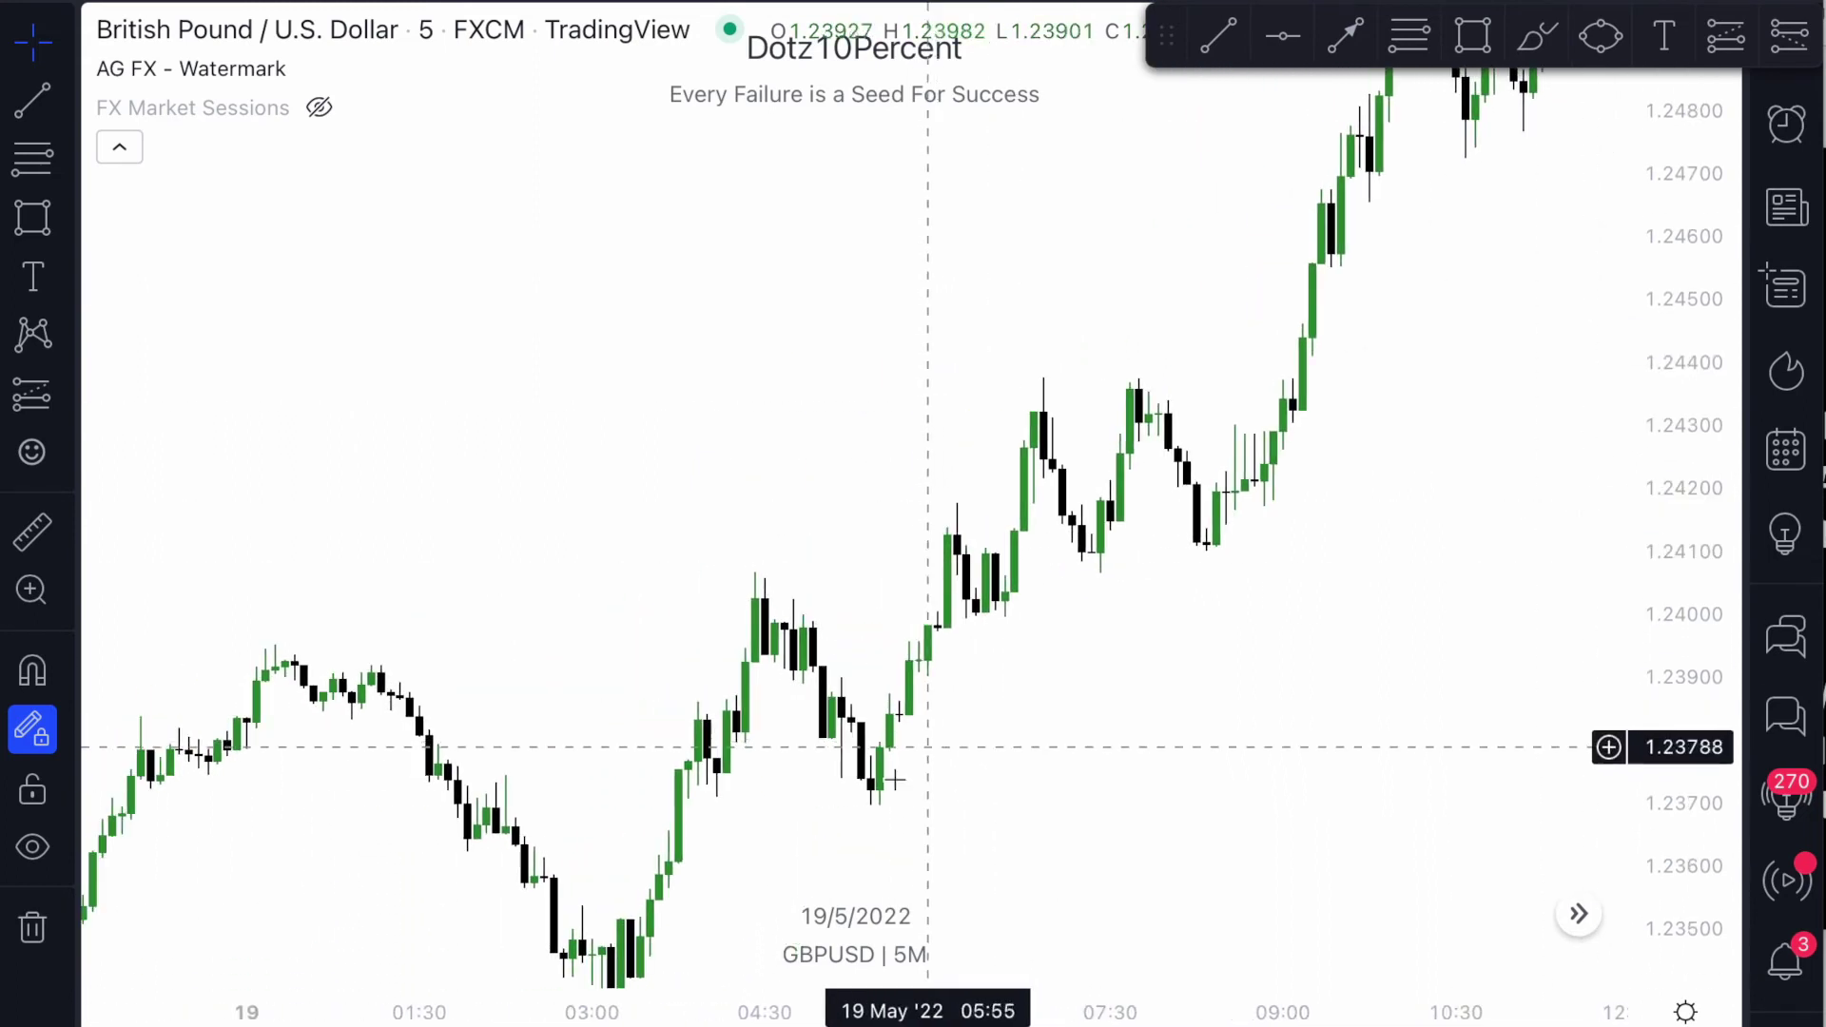
{"action": "left_click_drag", "start_coordinate": [786, 811], "coordinate": [787, 533]}
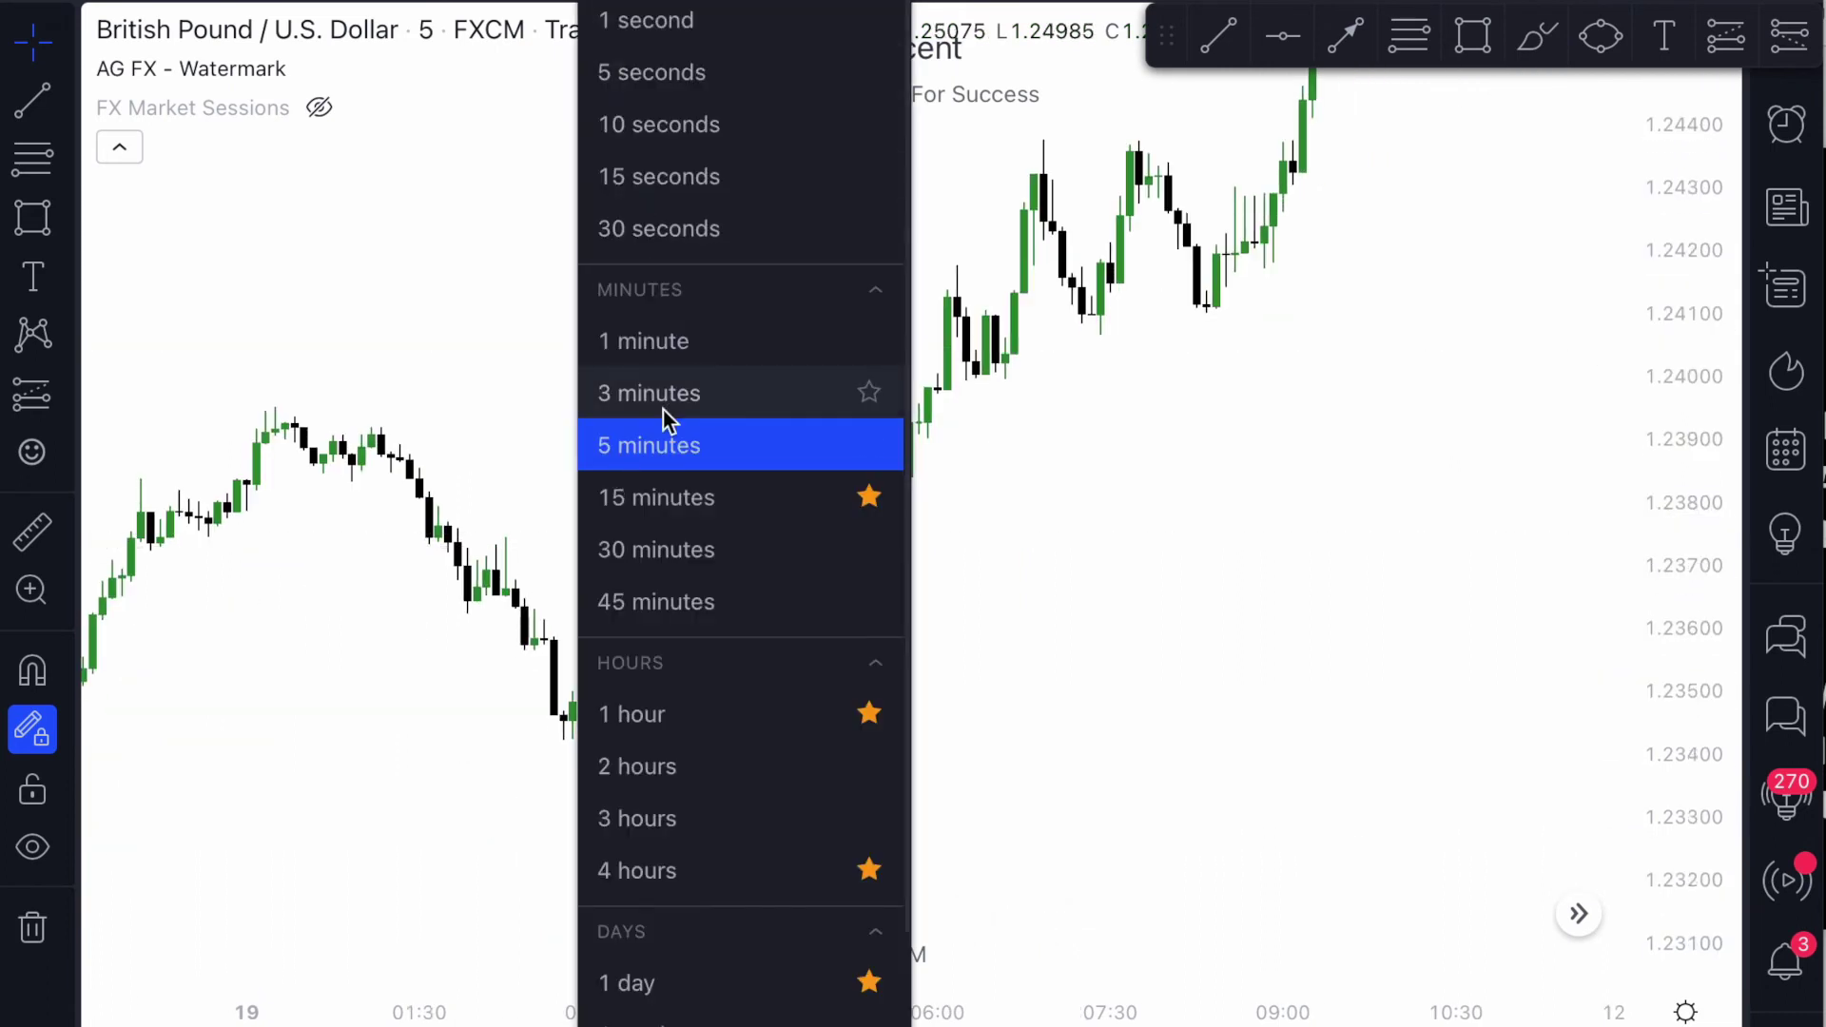
{"action": "left_click", "coordinate": [665, 404]}
Try a Fibonacci retracement from the 1.23994 low at 06:27 to 1.24374 at 08:00, and delete it.
{"action": "left_click_drag", "start_coordinate": [1129, 457], "coordinate": [1283, 738]}
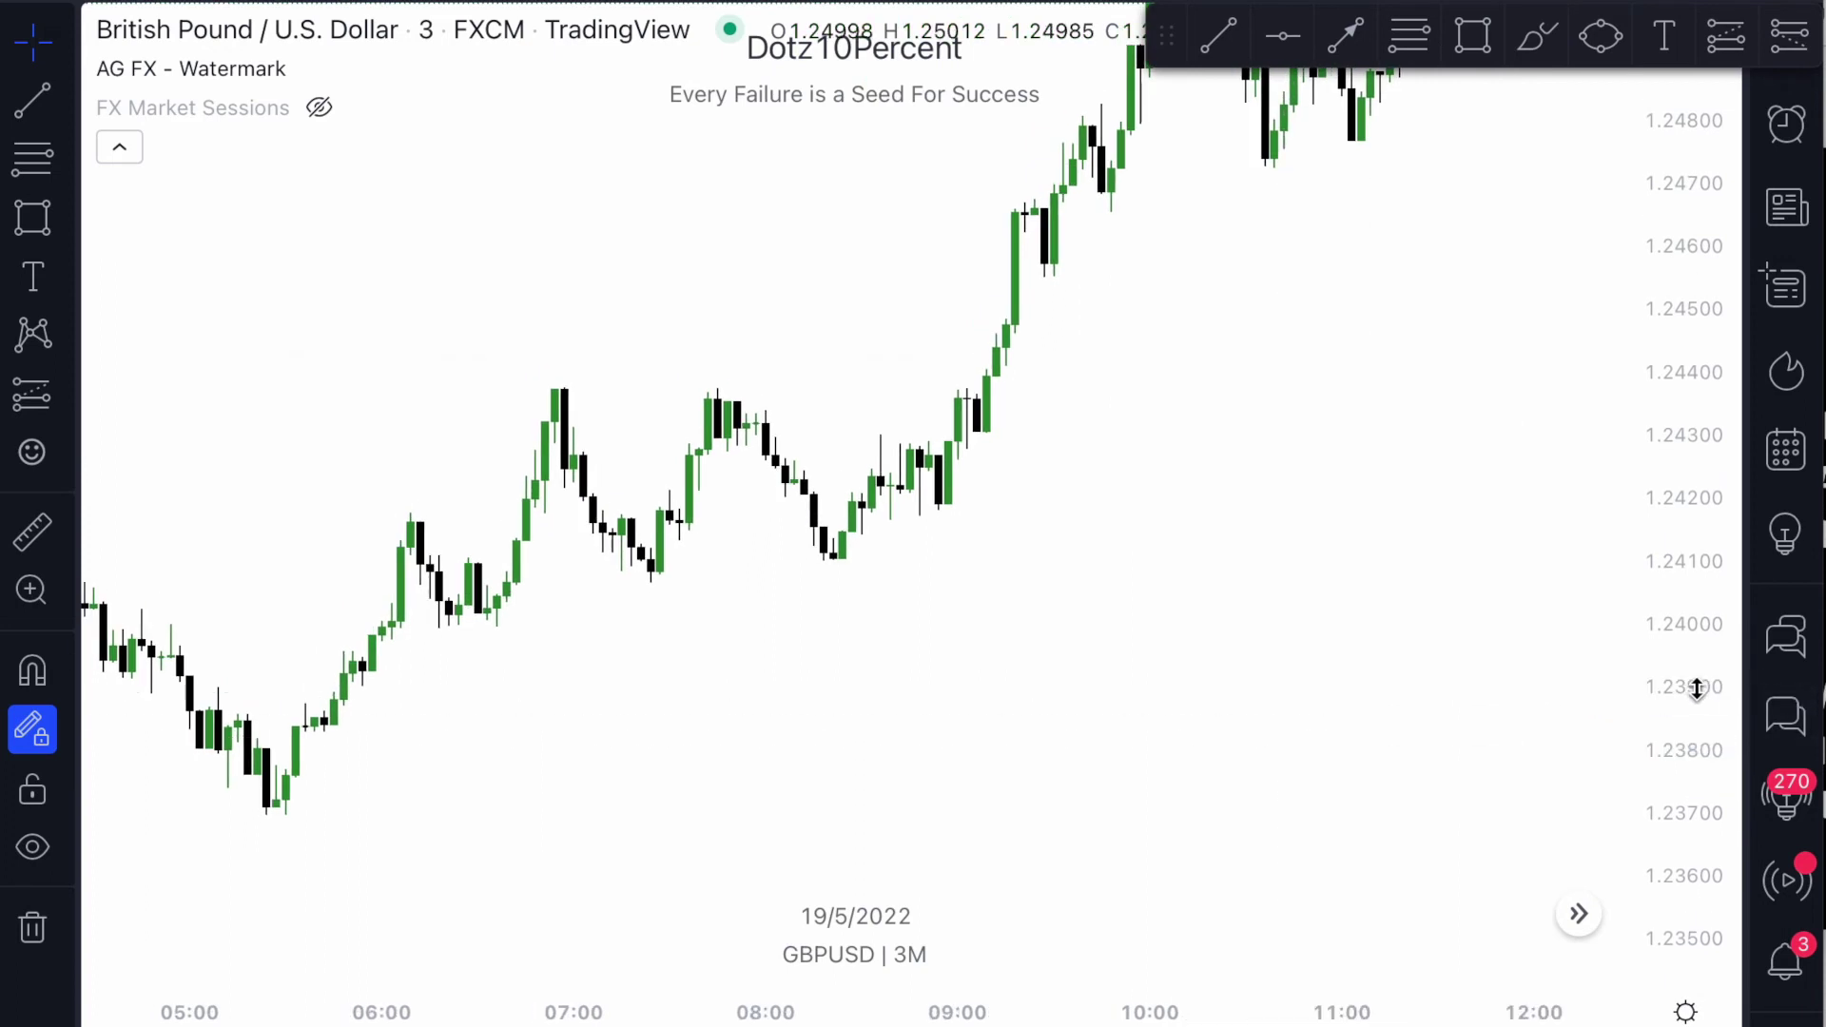
{"action": "left_click_drag", "start_coordinate": [1696, 689], "coordinate": [1671, 375]}
{"action": "scroll", "coordinate": [1194, 448], "scroll_direction": "left", "scroll_amount": 5}
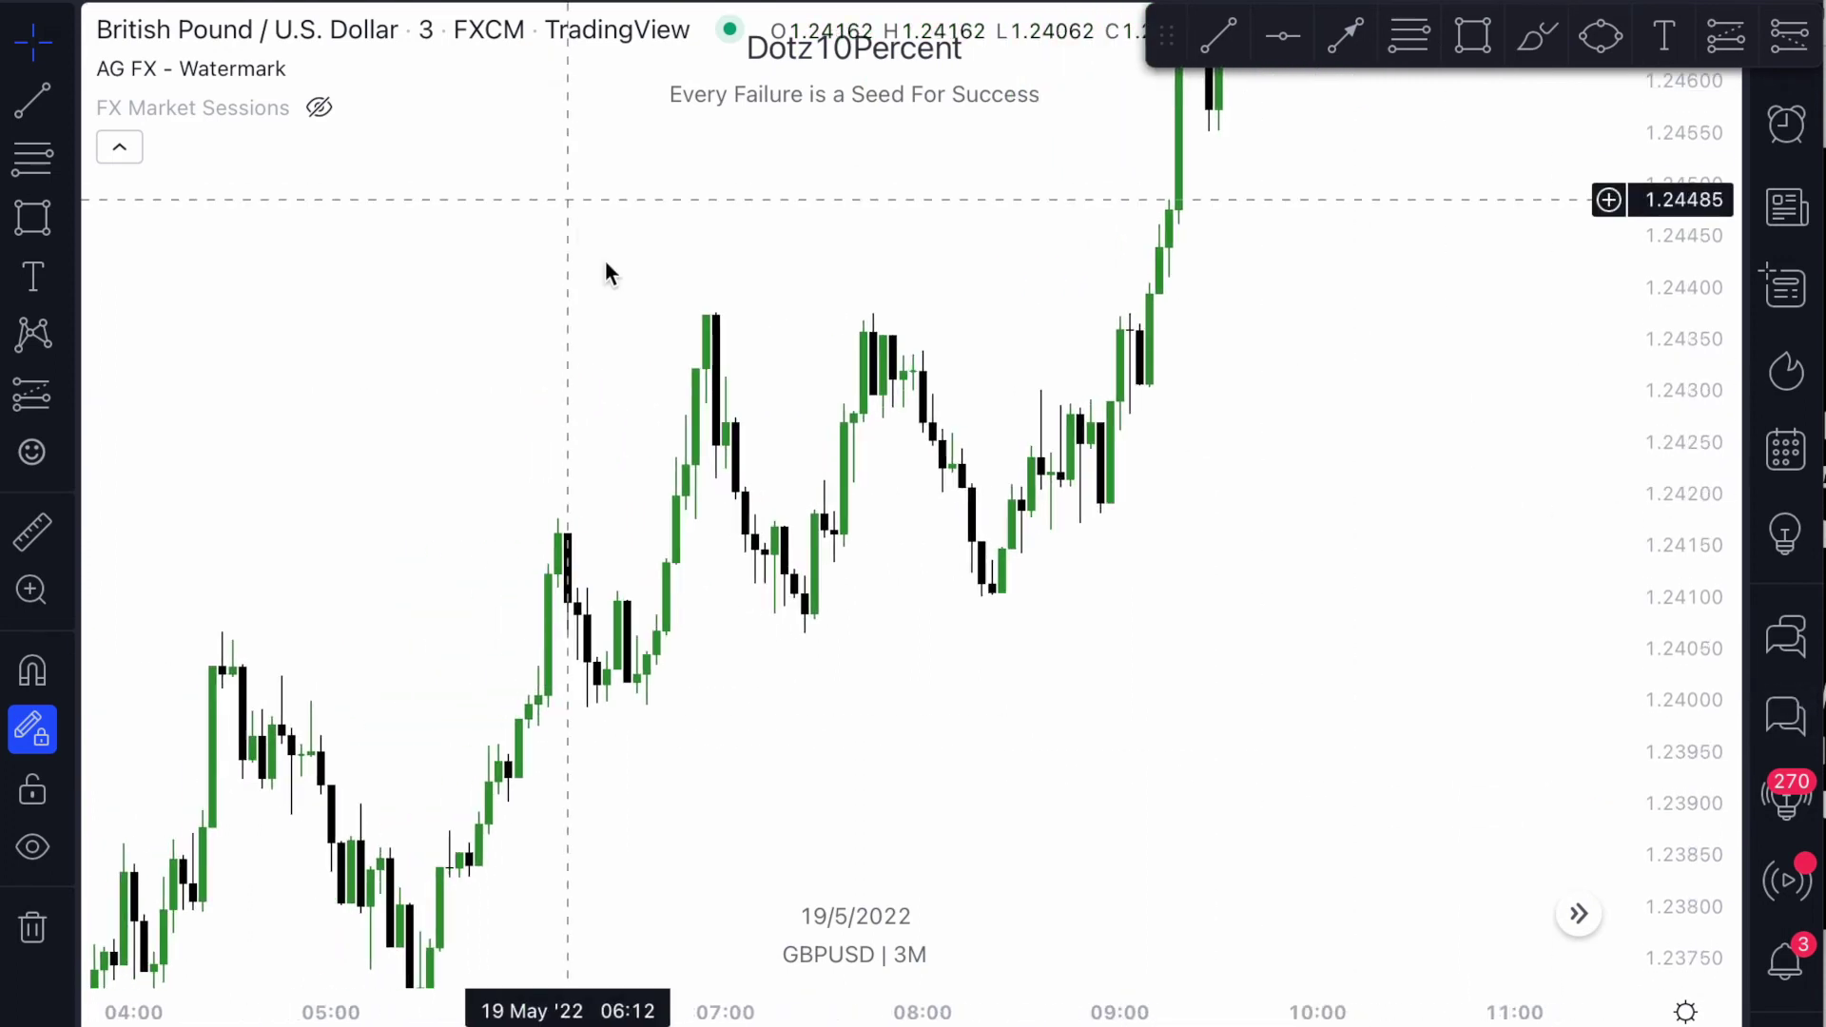
{"action": "left_click_drag", "start_coordinate": [847, 669], "coordinate": [864, 561]}
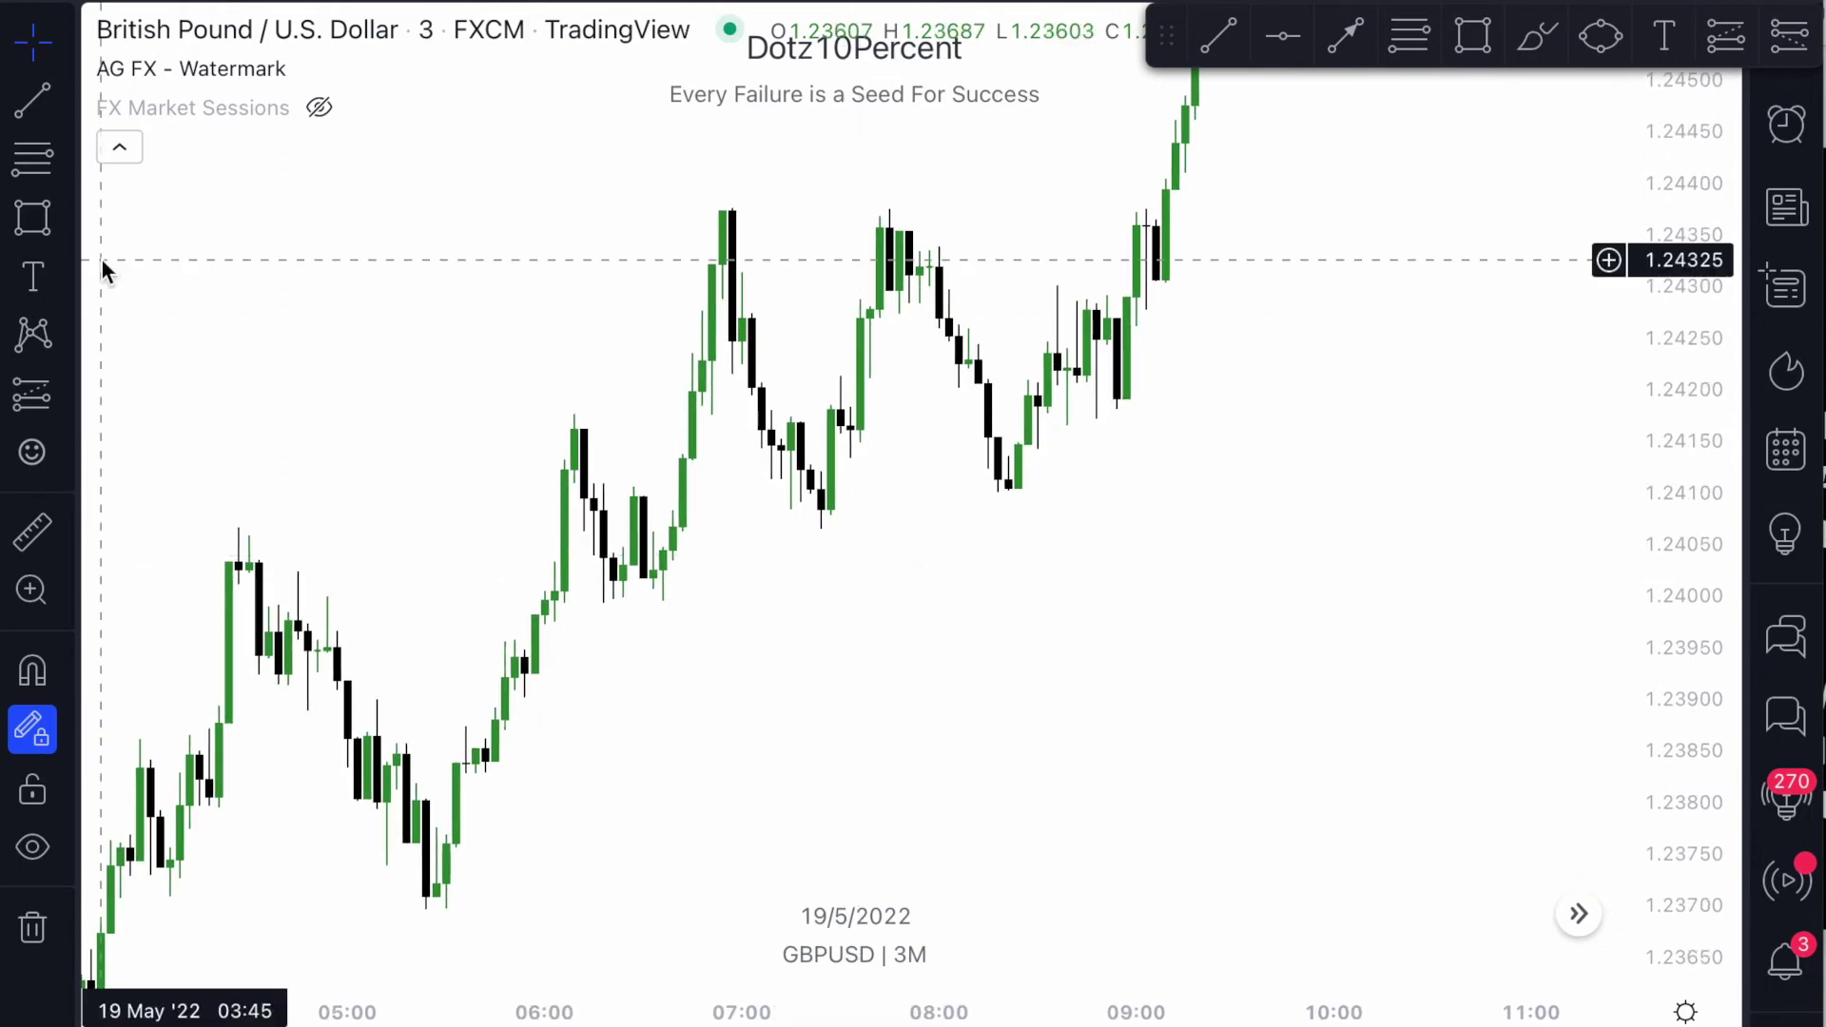
{"action": "left_click", "coordinate": [33, 158]}
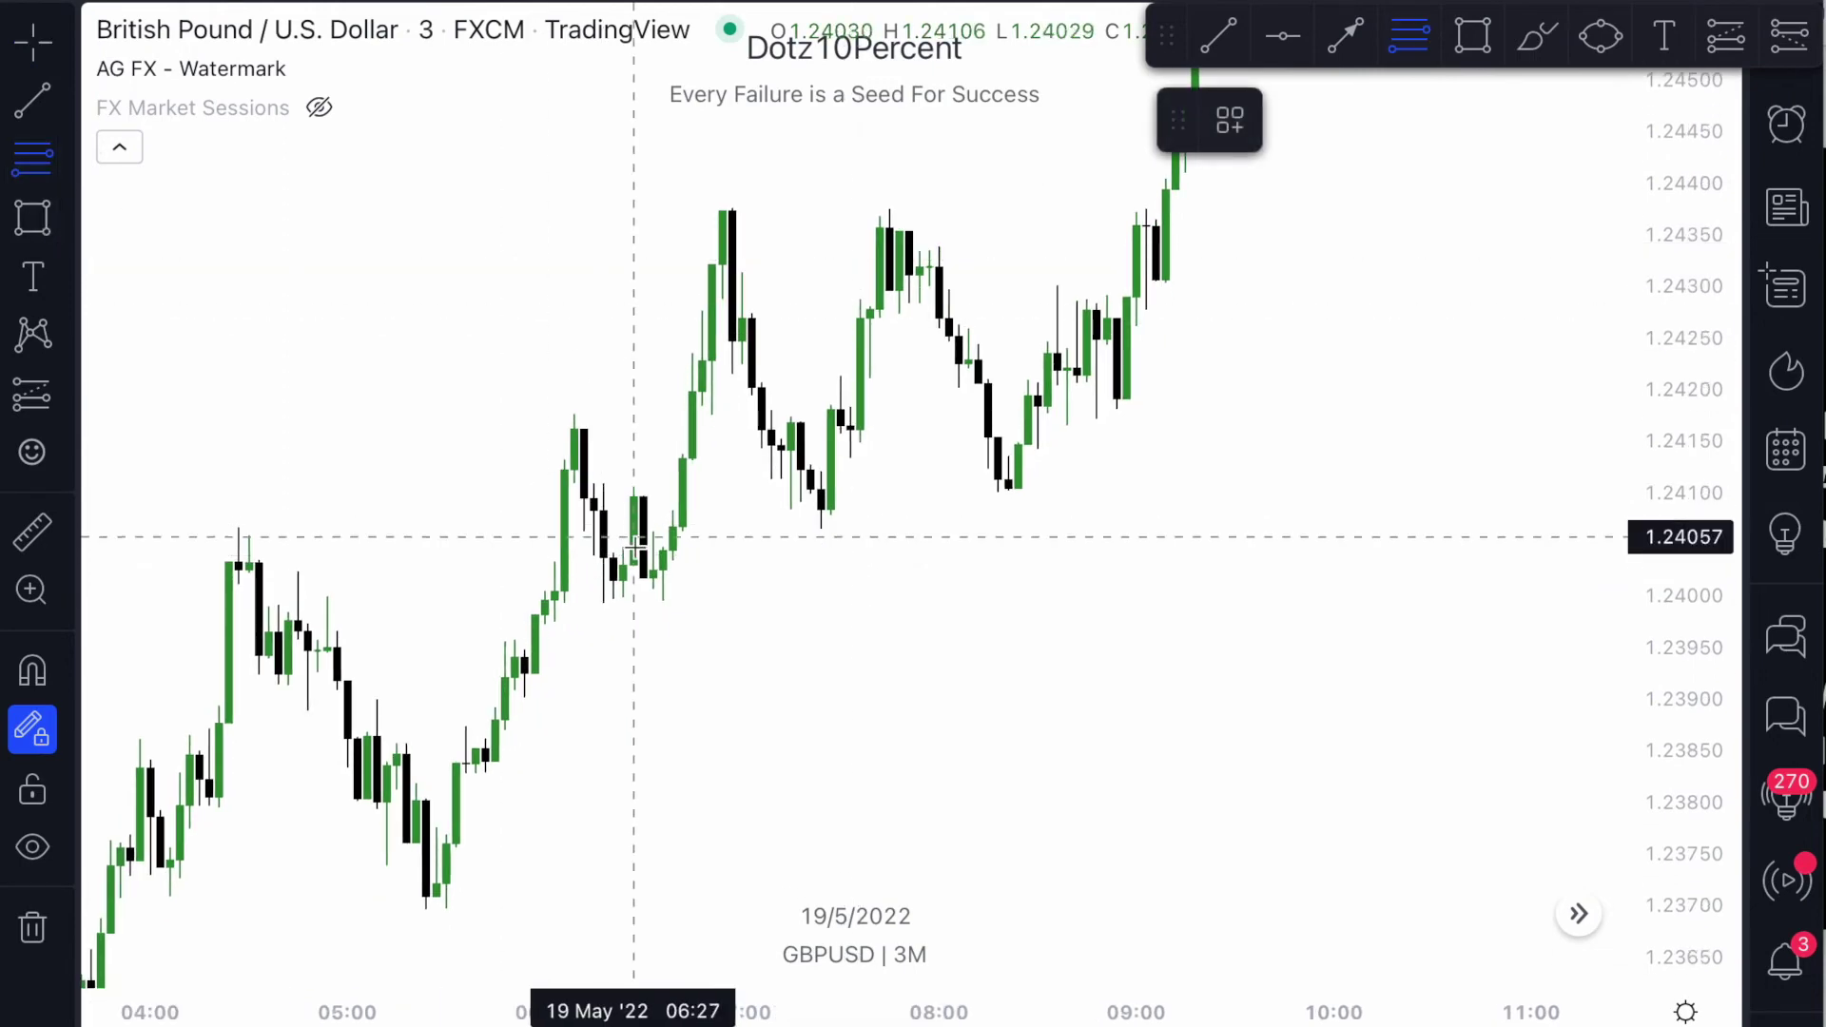
{"action": "left_click", "coordinate": [633, 602]}
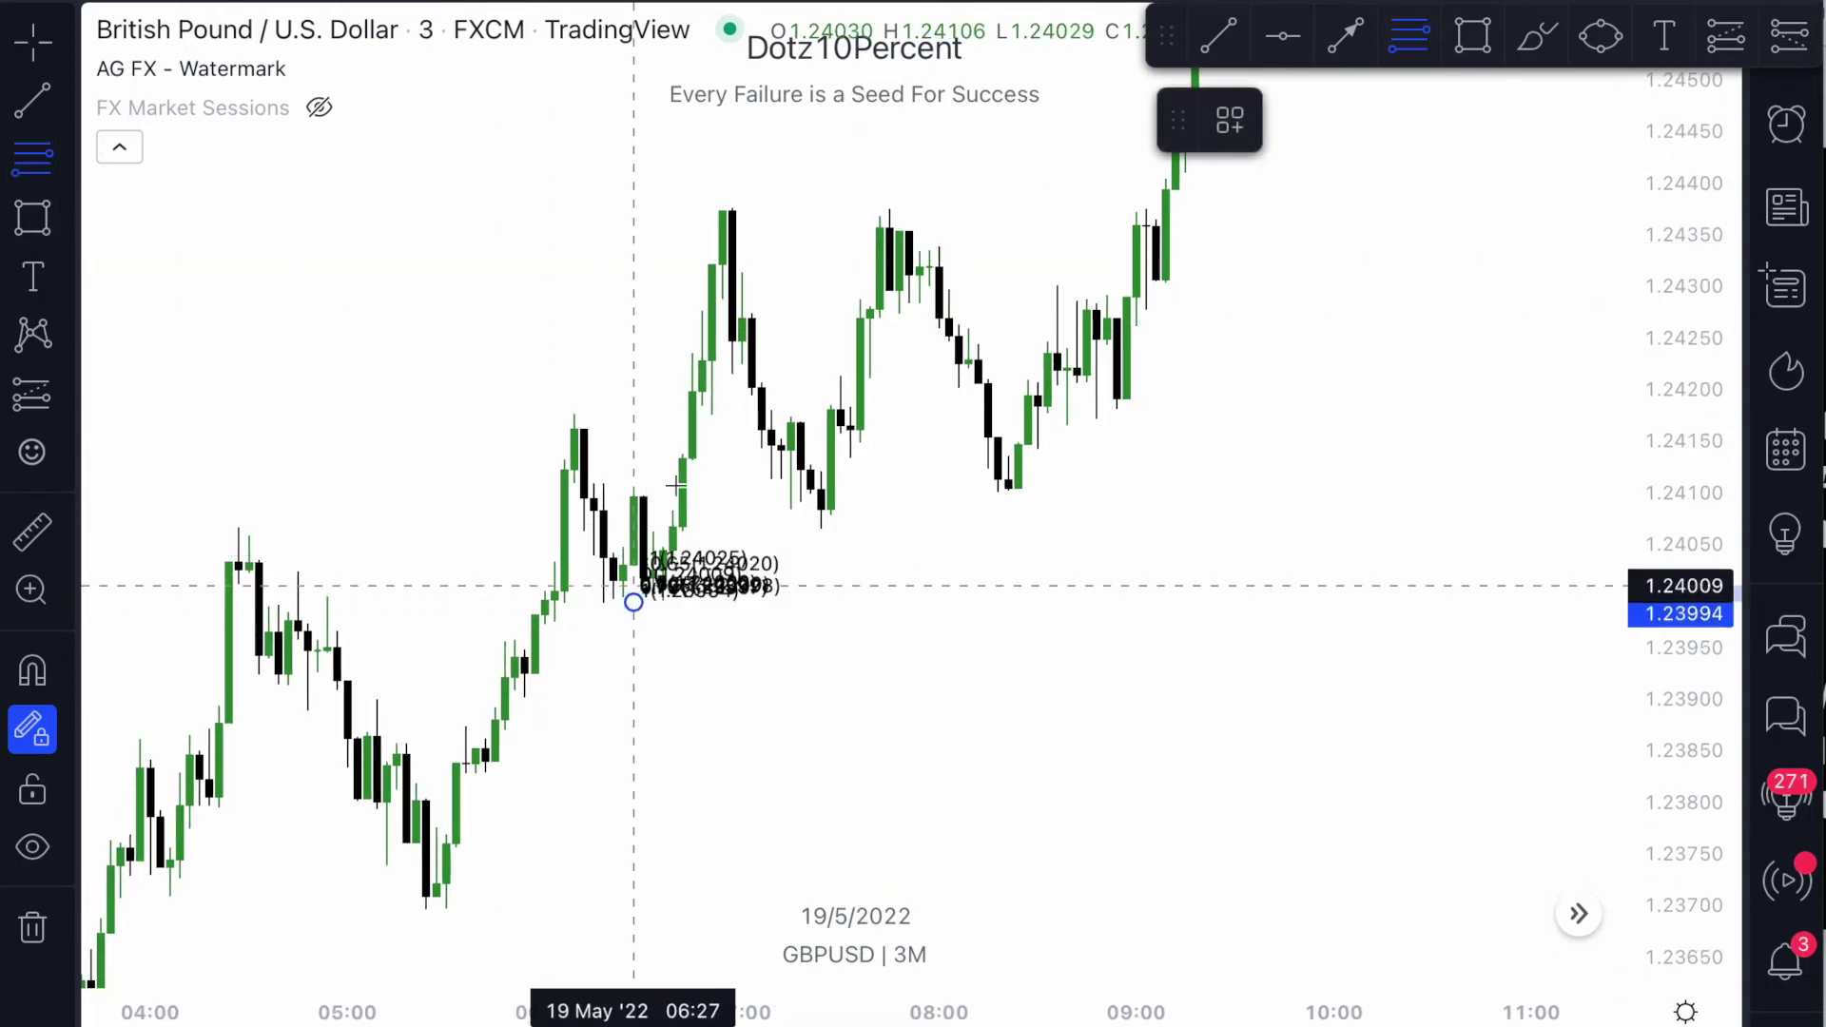
{"action": "left_click", "coordinate": [940, 208]}
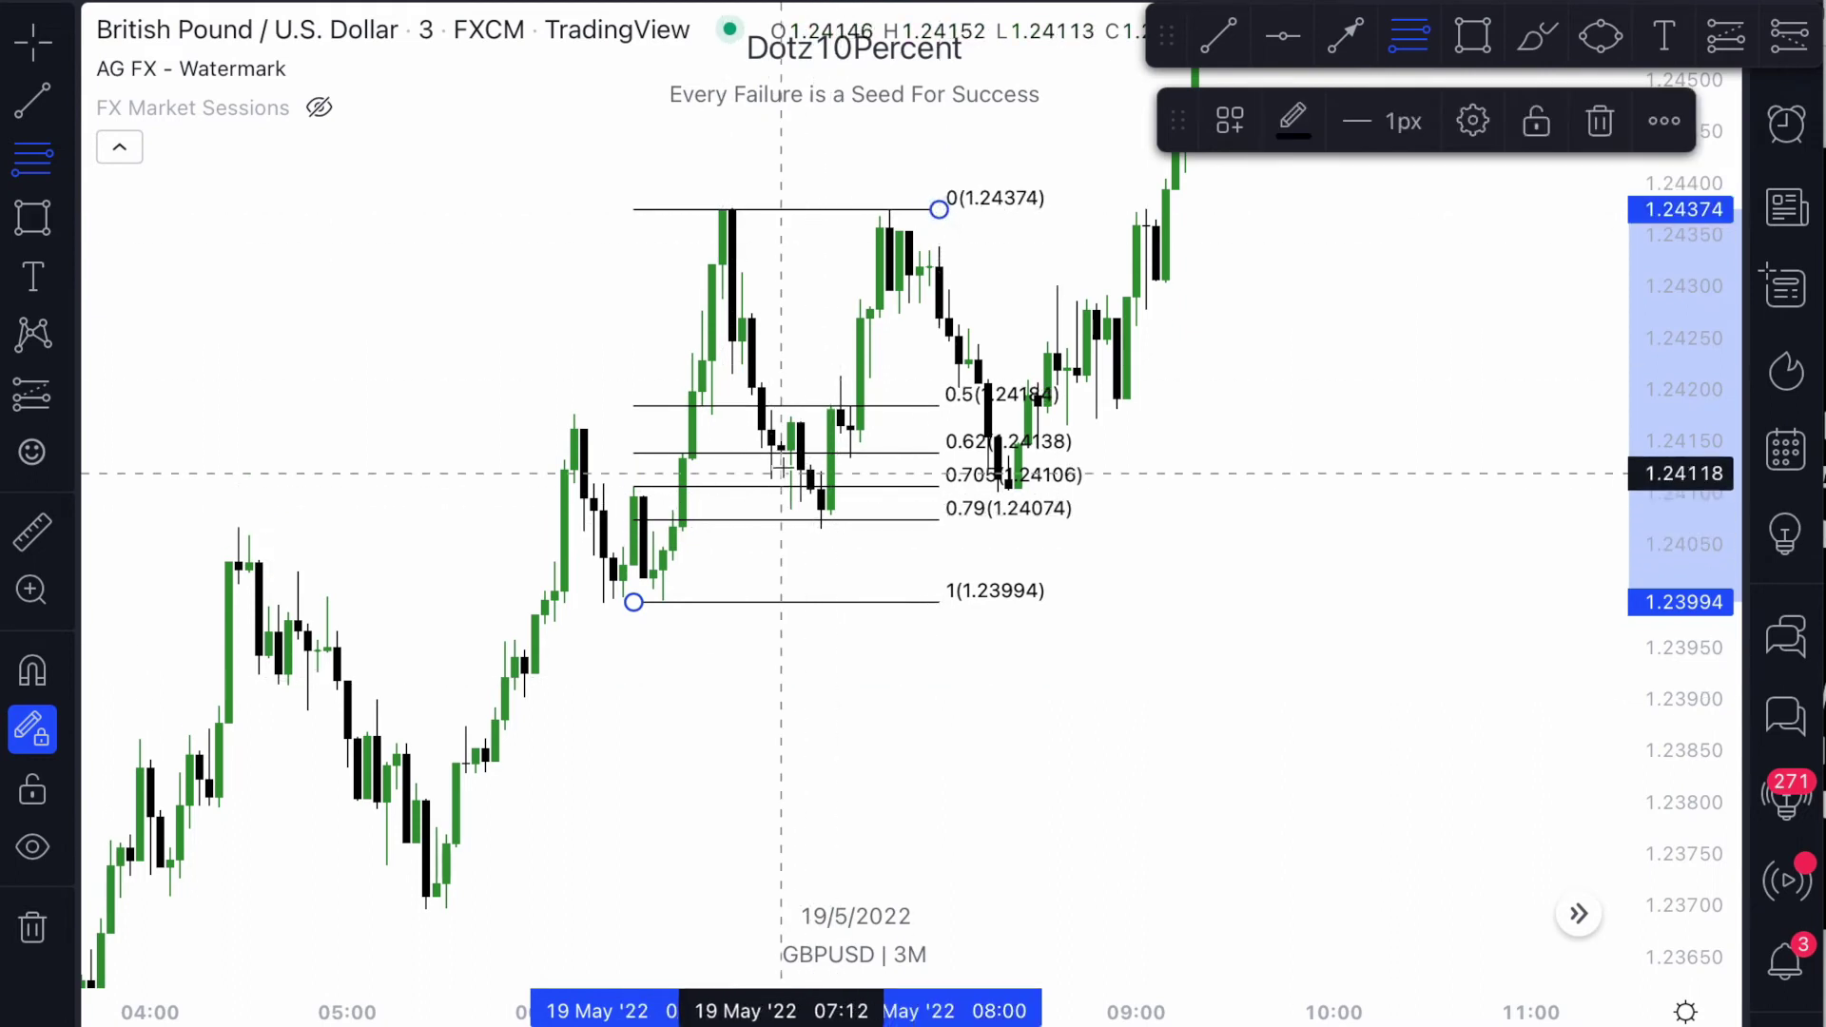
{"action": "key", "text": "Delete"}
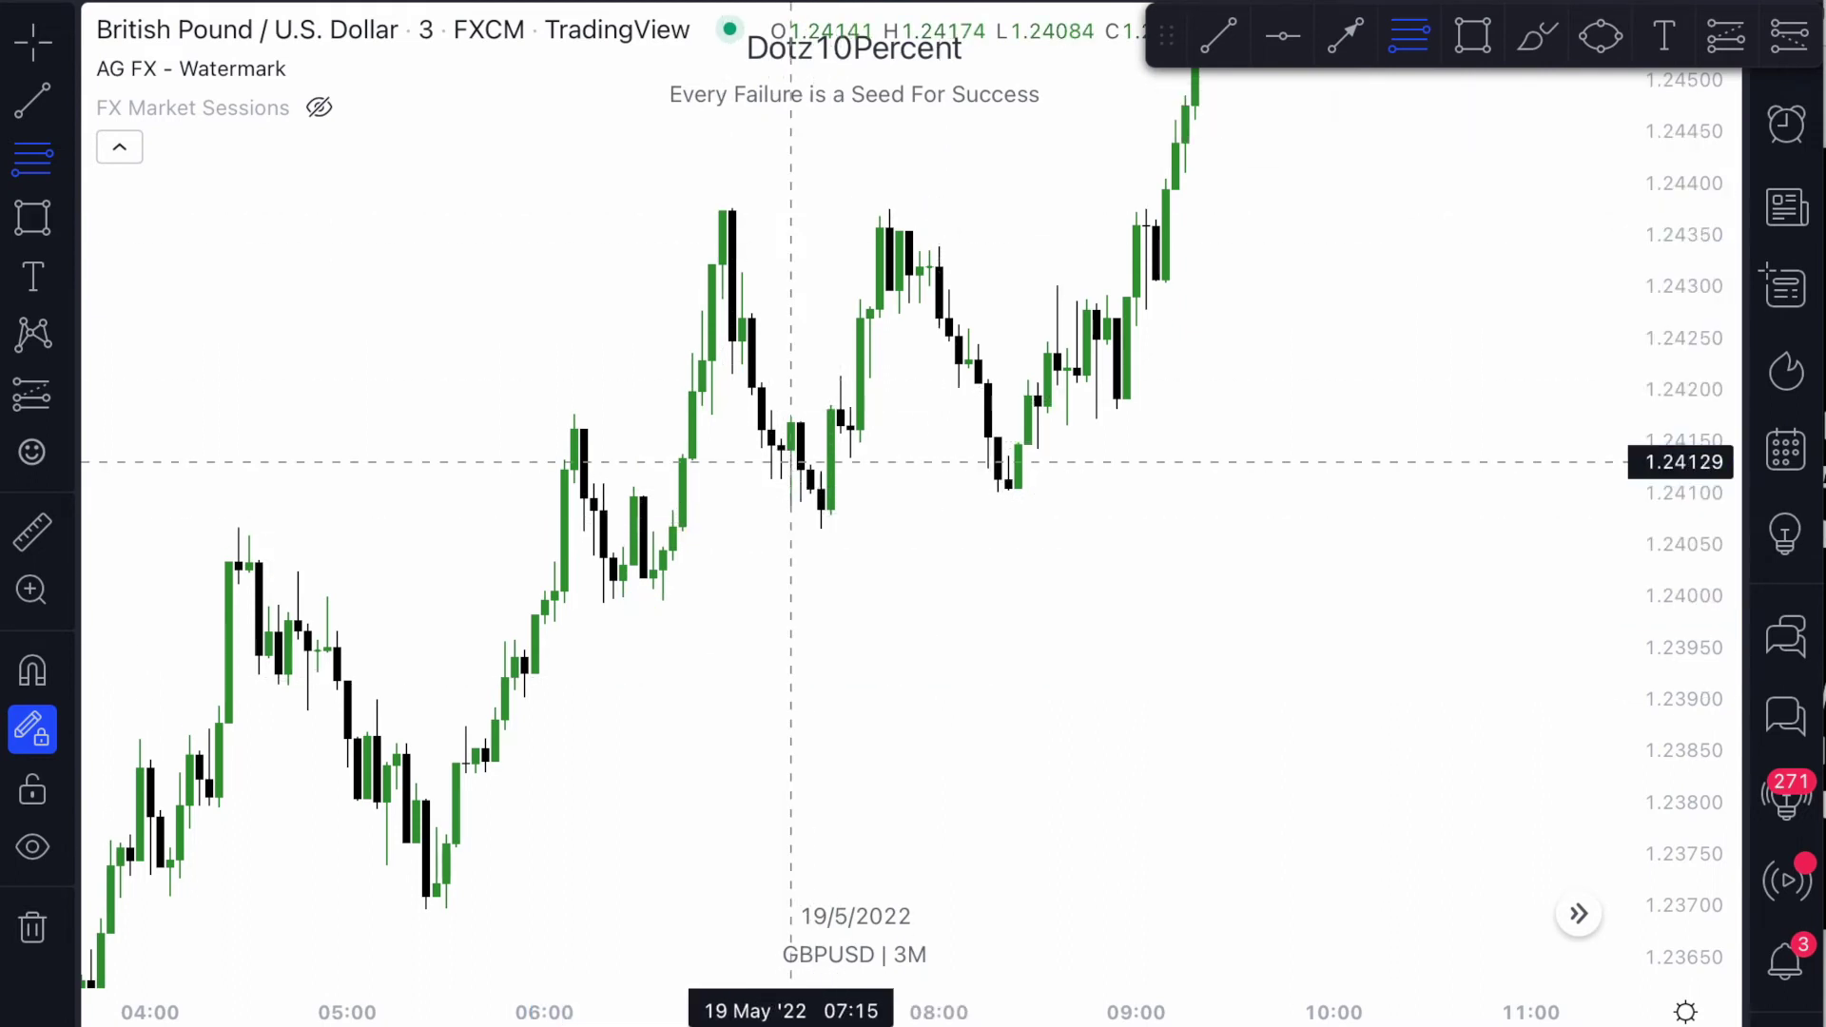
Try a Fibonacci retracement from 1.24066 at 07:15 to 1.24373 at 09:57, and delete it.
{"action": "left_click", "coordinate": [791, 527]}
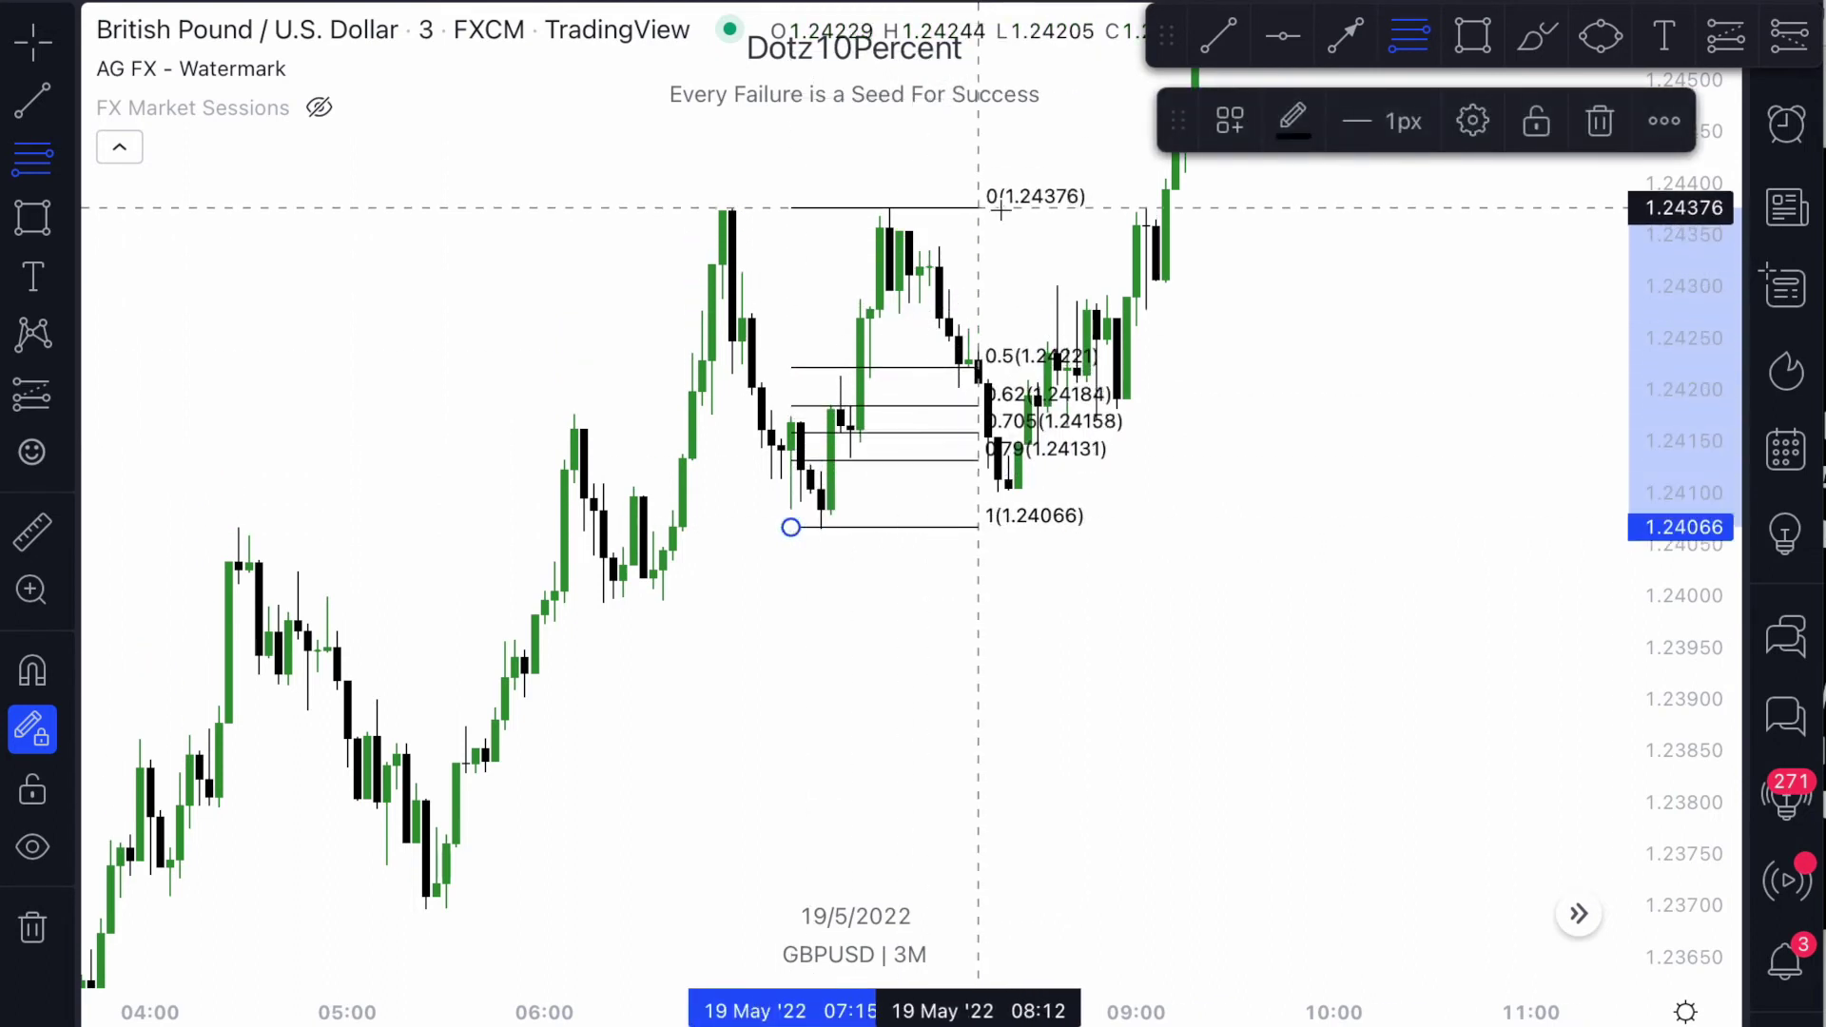
{"action": "left_click", "coordinate": [1323, 211]}
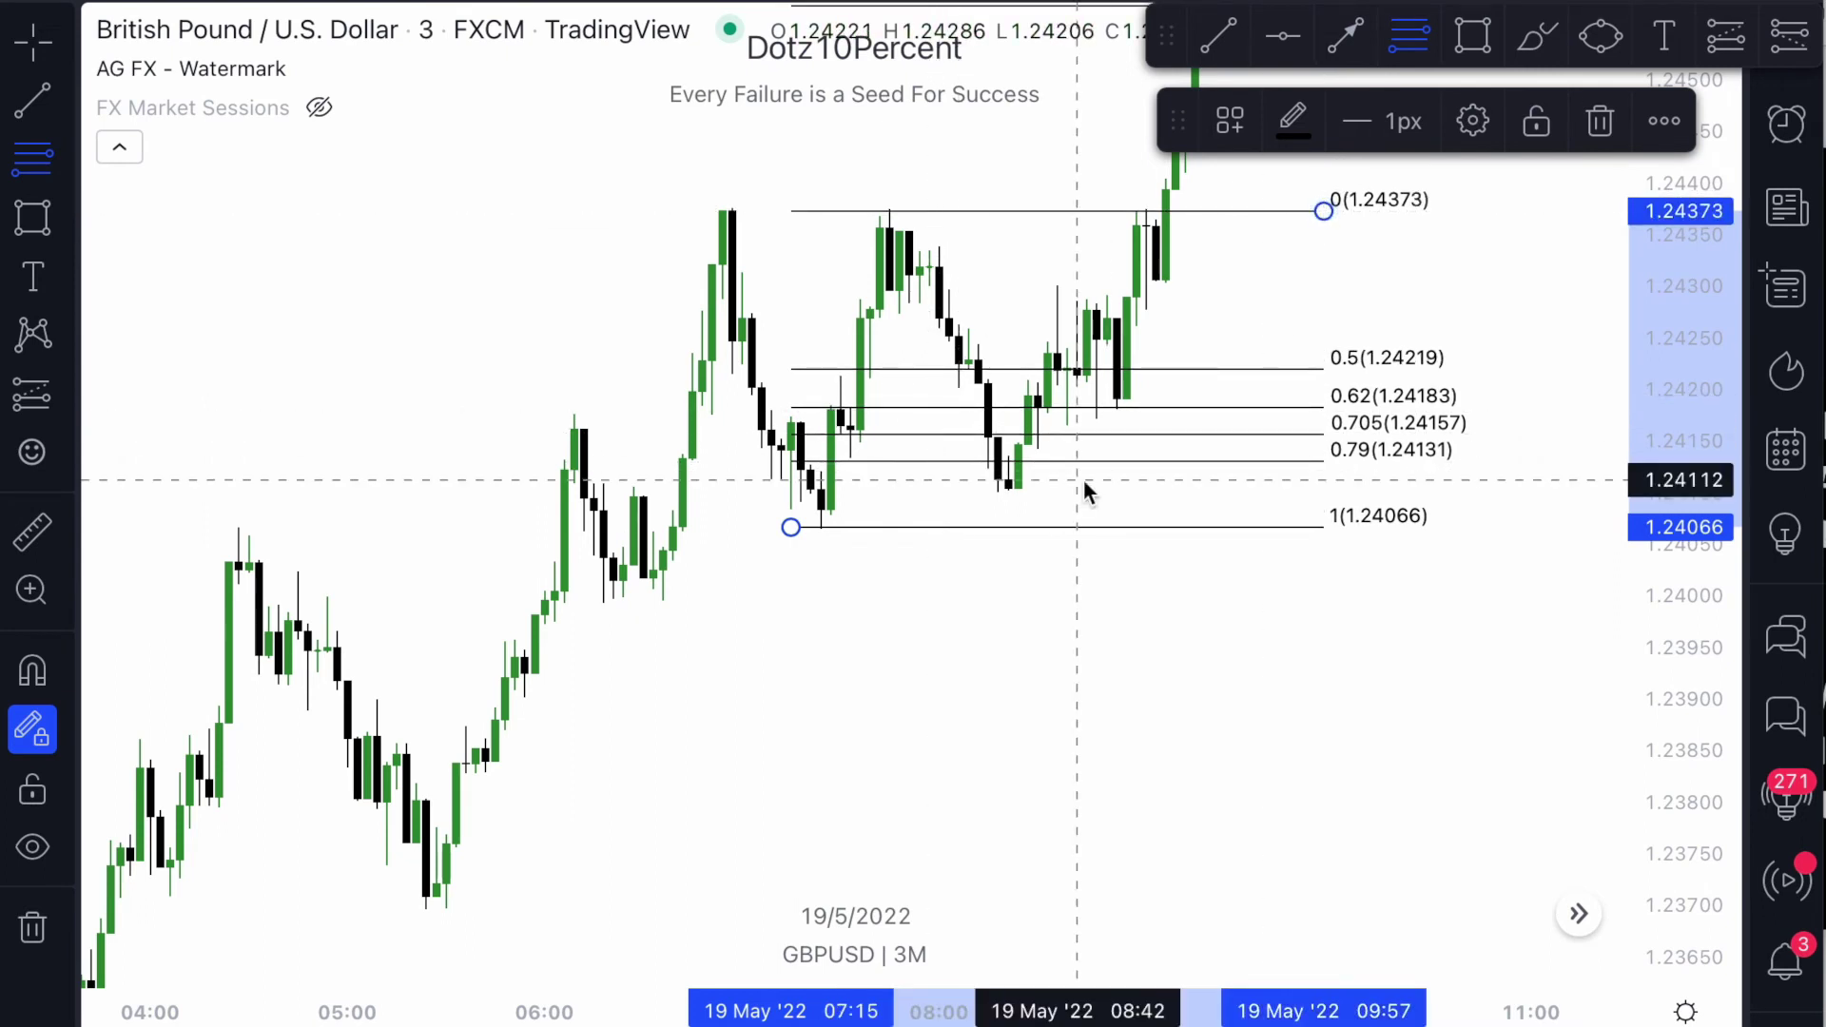
{"action": "key", "text": "Delete"}
Examine the swing highs, pullbacks and breakout between 04:00 and 10:30 on the 3-minute chart.
{"action": "scroll", "coordinate": [453, 195], "scroll_direction": "down", "scroll_amount": 3}
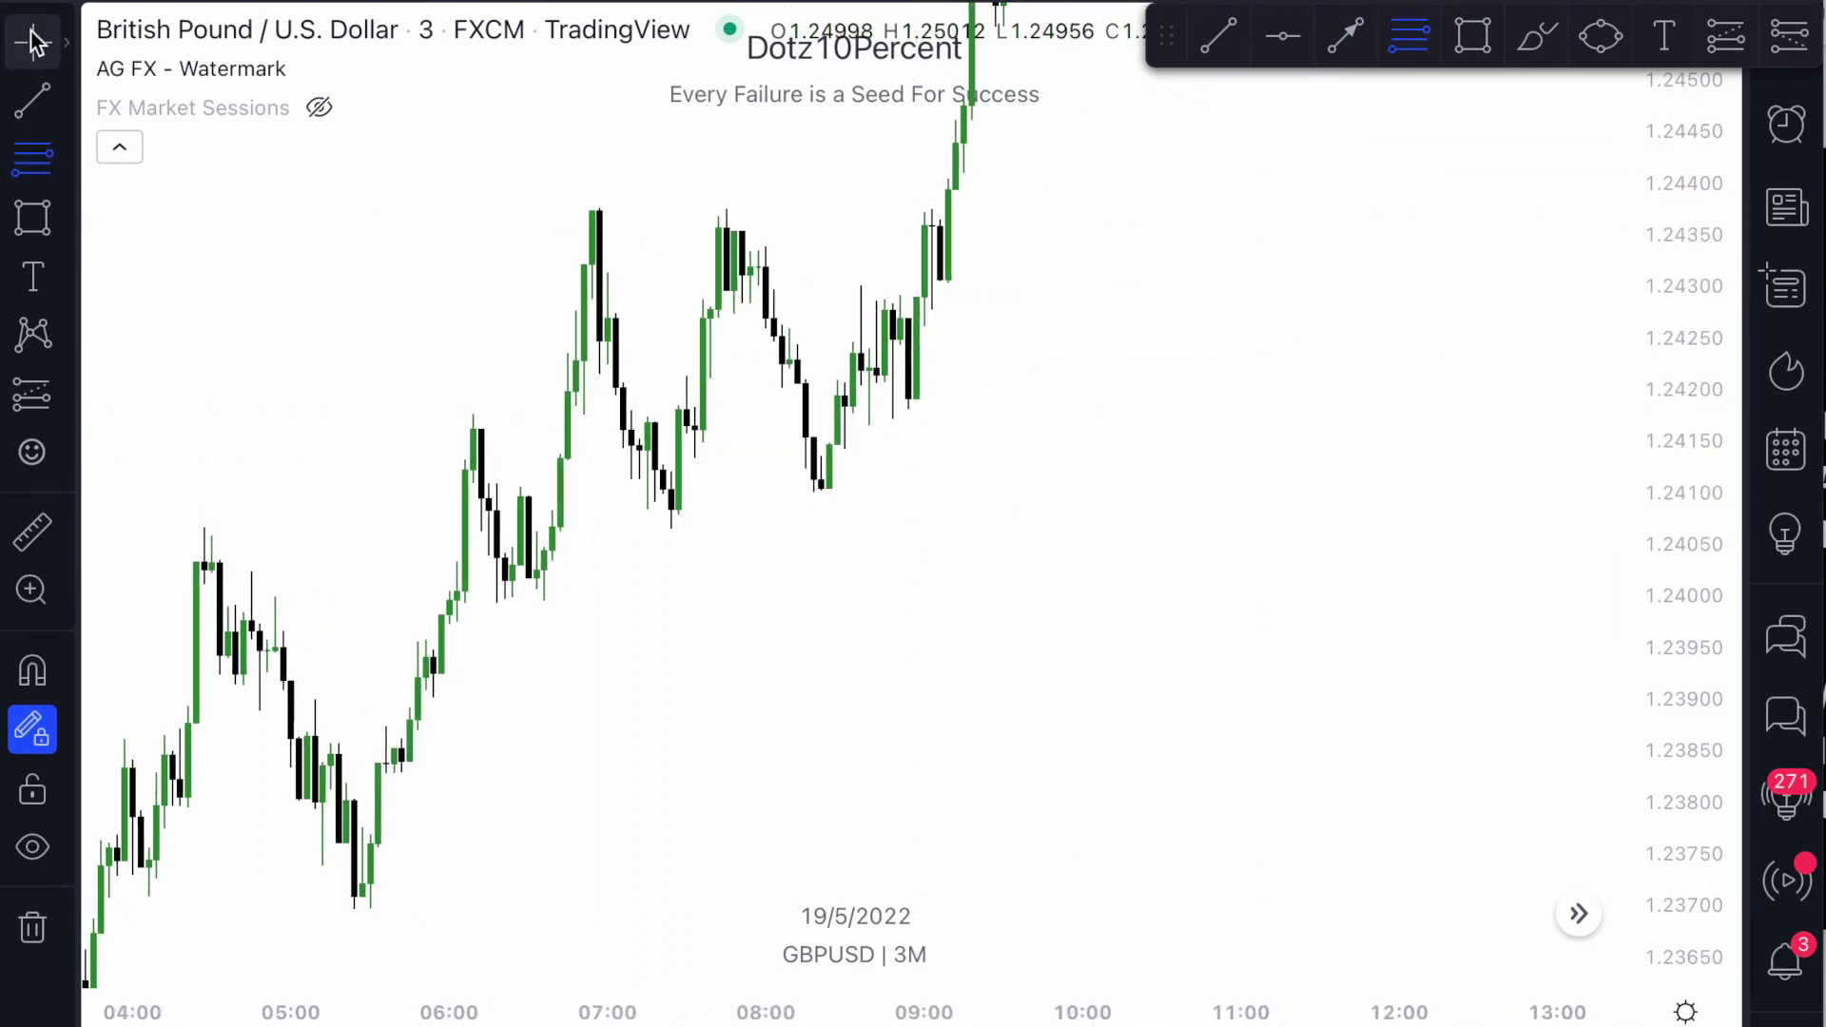
{"action": "left_click_drag", "start_coordinate": [930, 599], "coordinate": [921, 868]}
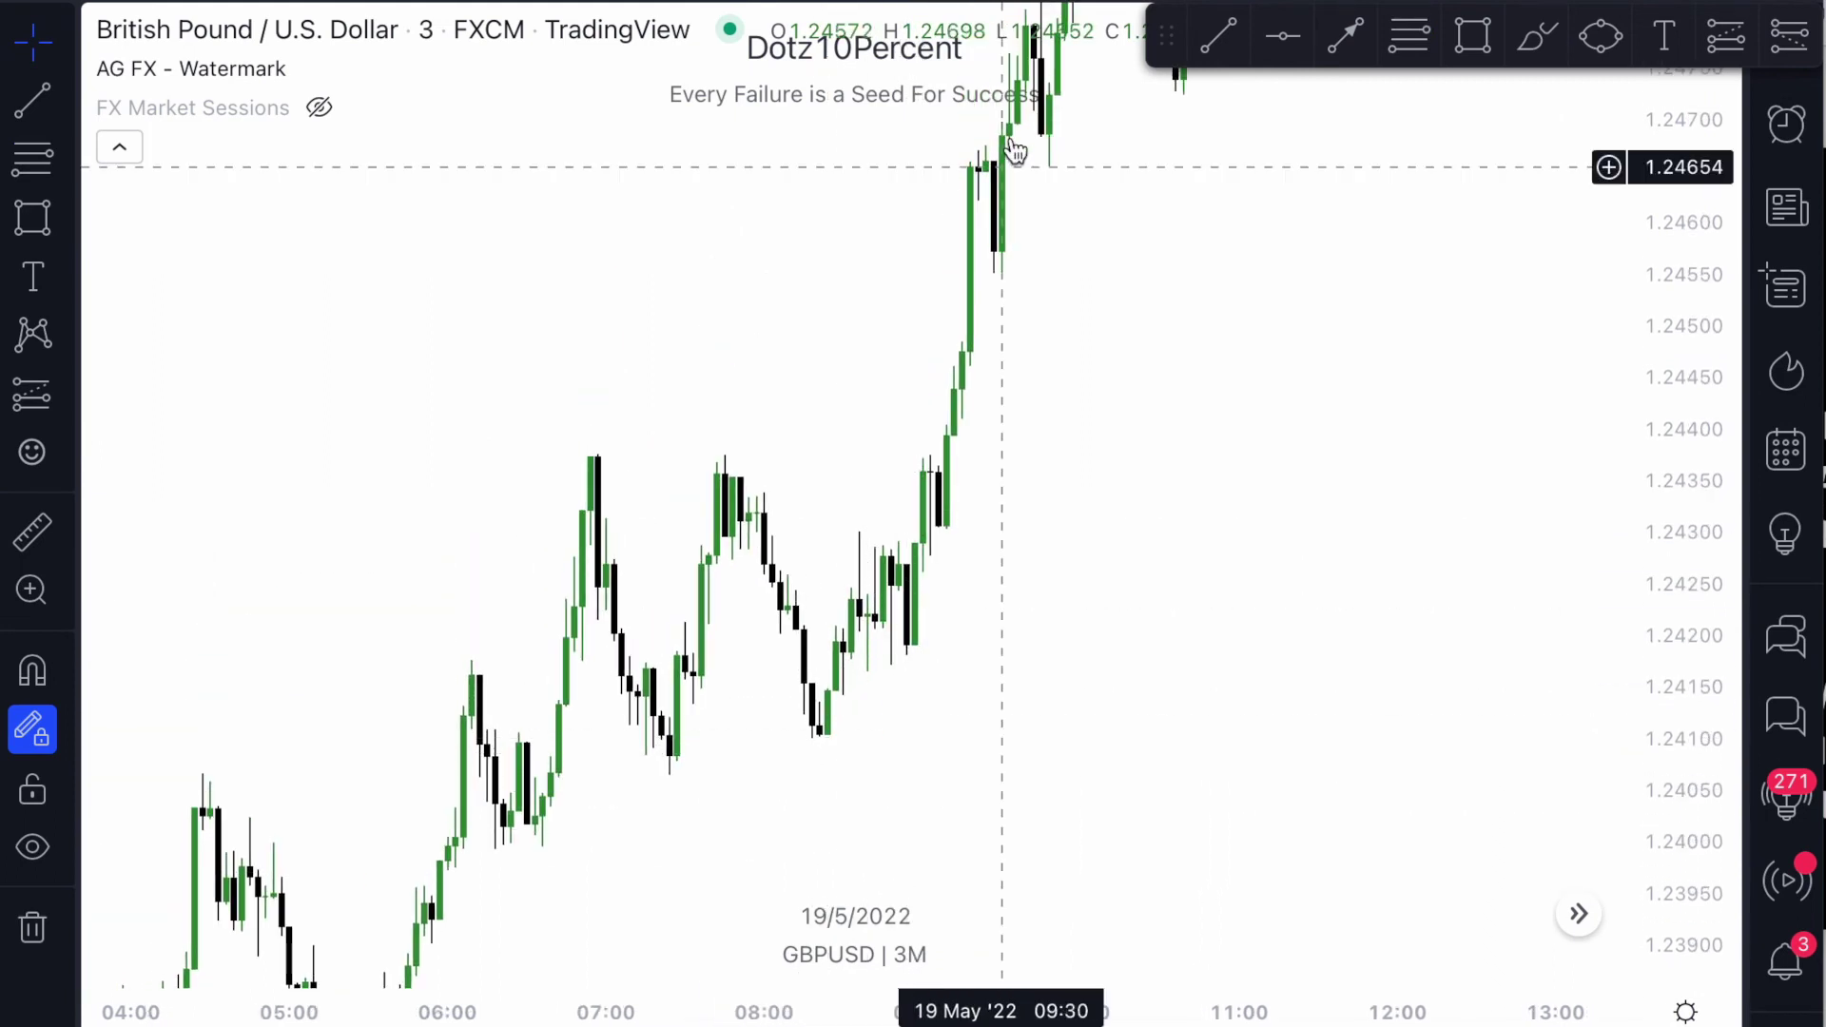
{"action": "scroll", "coordinate": [1111, 432], "scroll_direction": "down", "scroll_amount": 1}
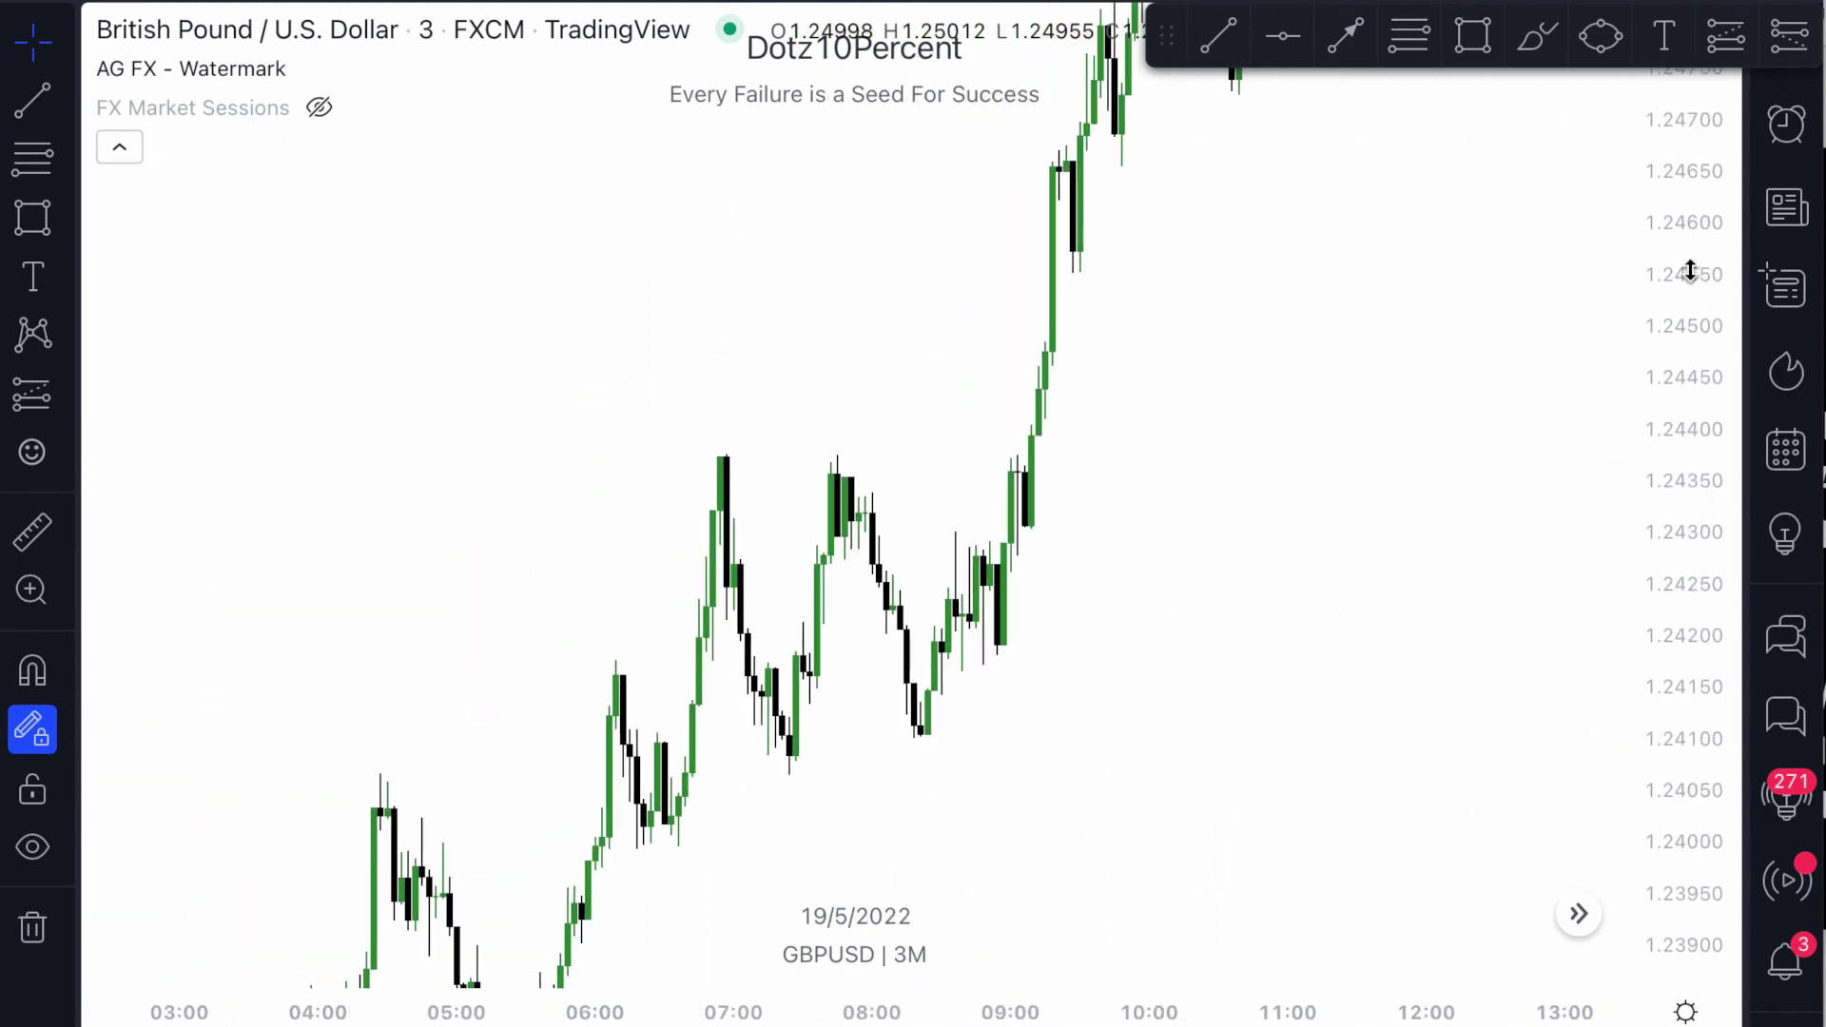
{"action": "left_click_drag", "start_coordinate": [1689, 271], "coordinate": [1689, 590]}
{"action": "scroll", "coordinate": [1155, 520], "scroll_direction": "up", "scroll_amount": 1}
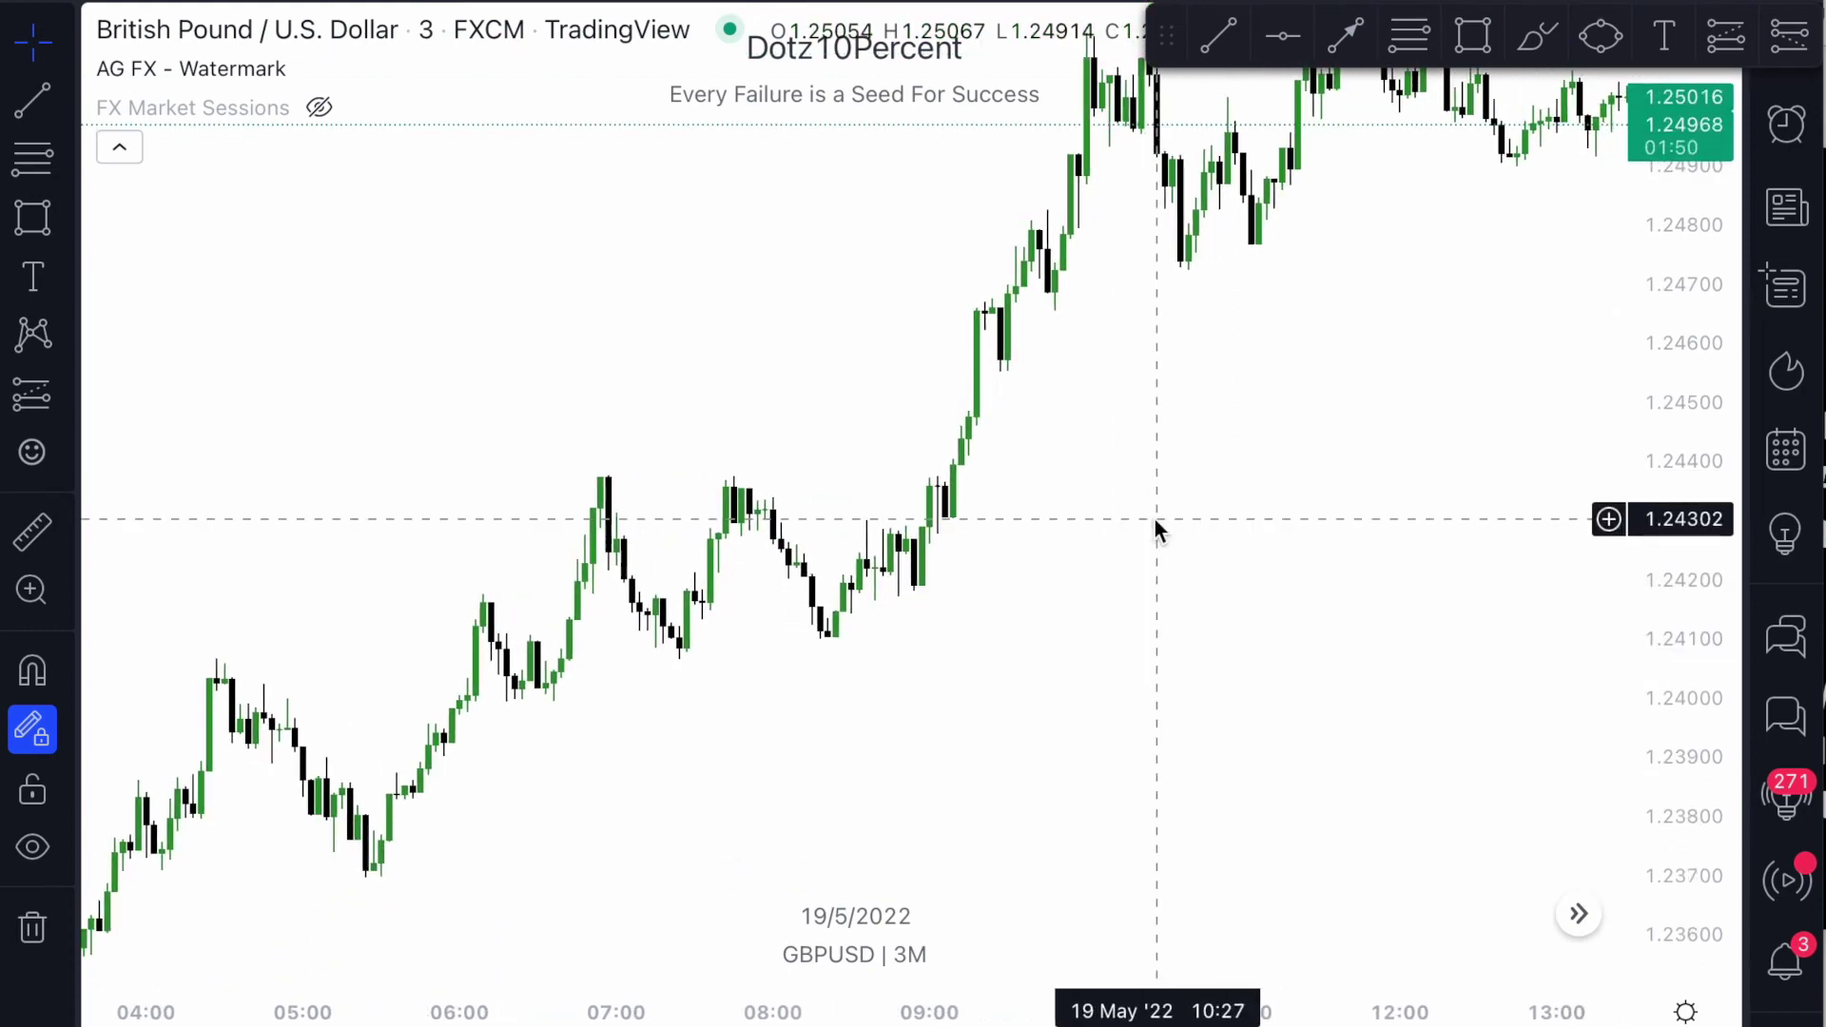
{"action": "scroll", "coordinate": [1160, 520], "scroll_direction": "up", "scroll_amount": 1}
{"action": "left_click_drag", "start_coordinate": [1727, 599], "coordinate": [1685, 206]}
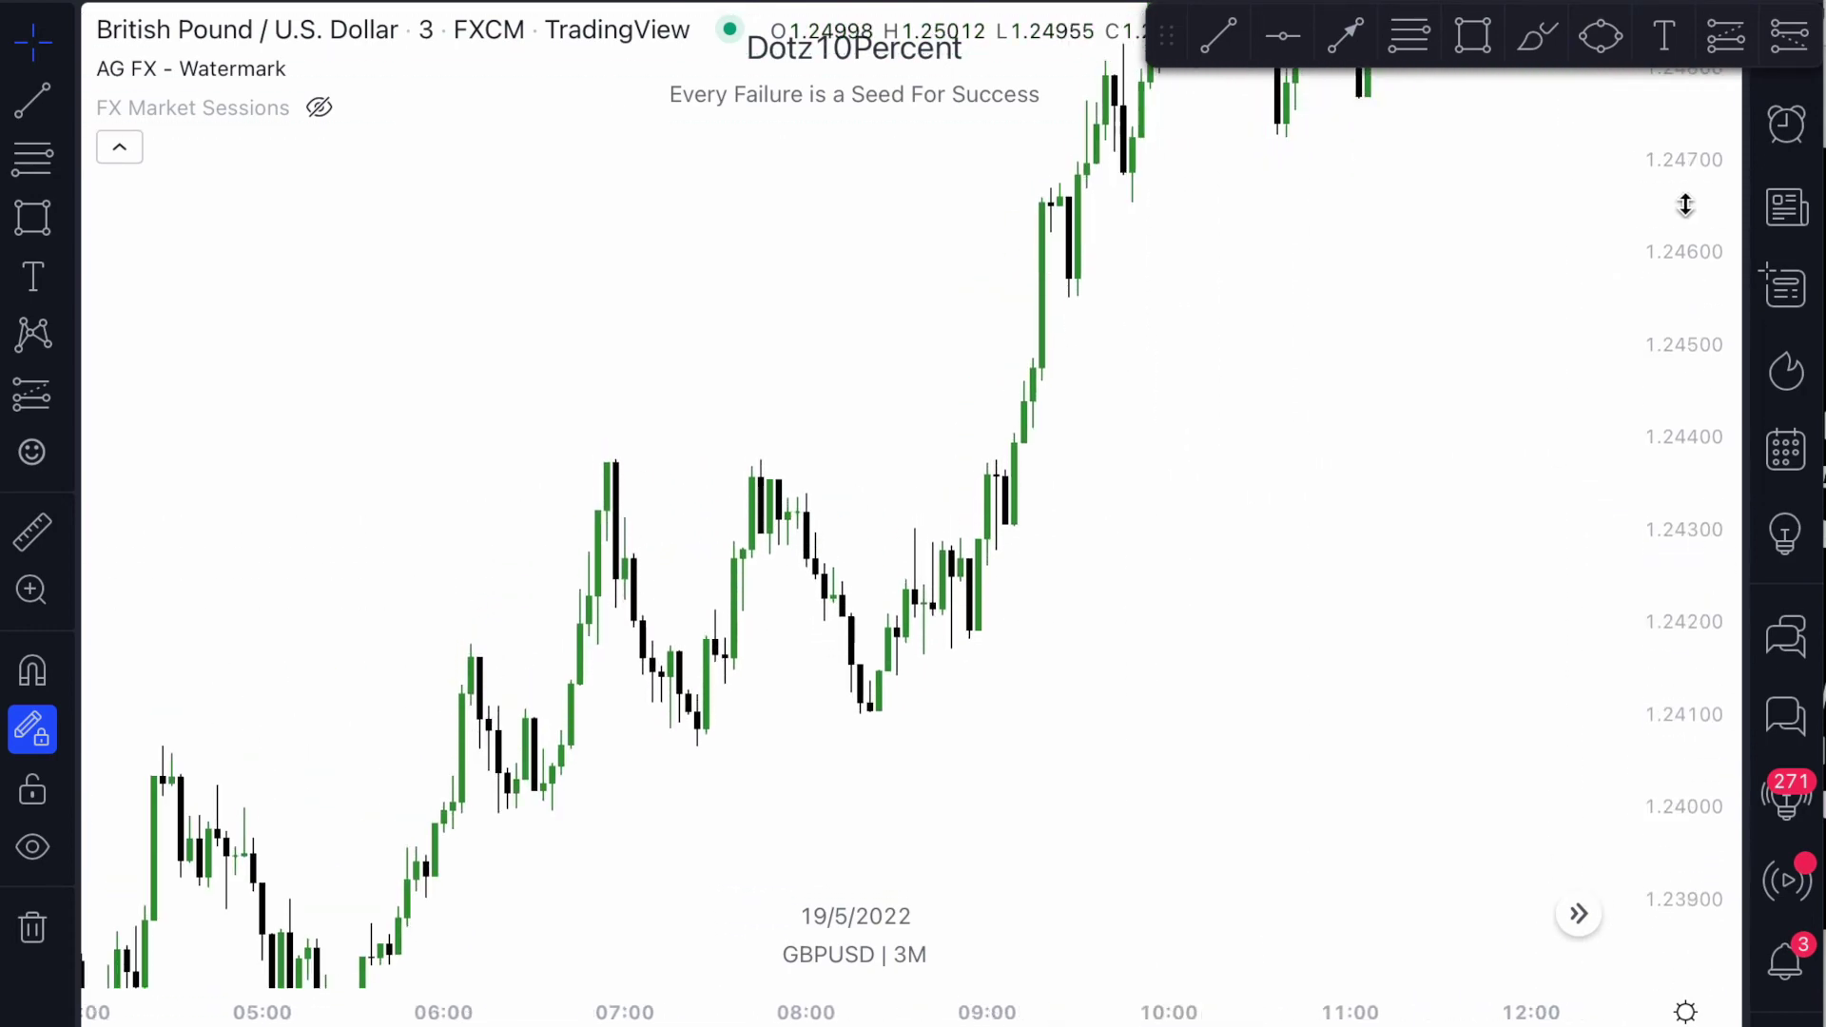
{"action": "left_click_drag", "start_coordinate": [1325, 570], "coordinate": [1413, 204]}
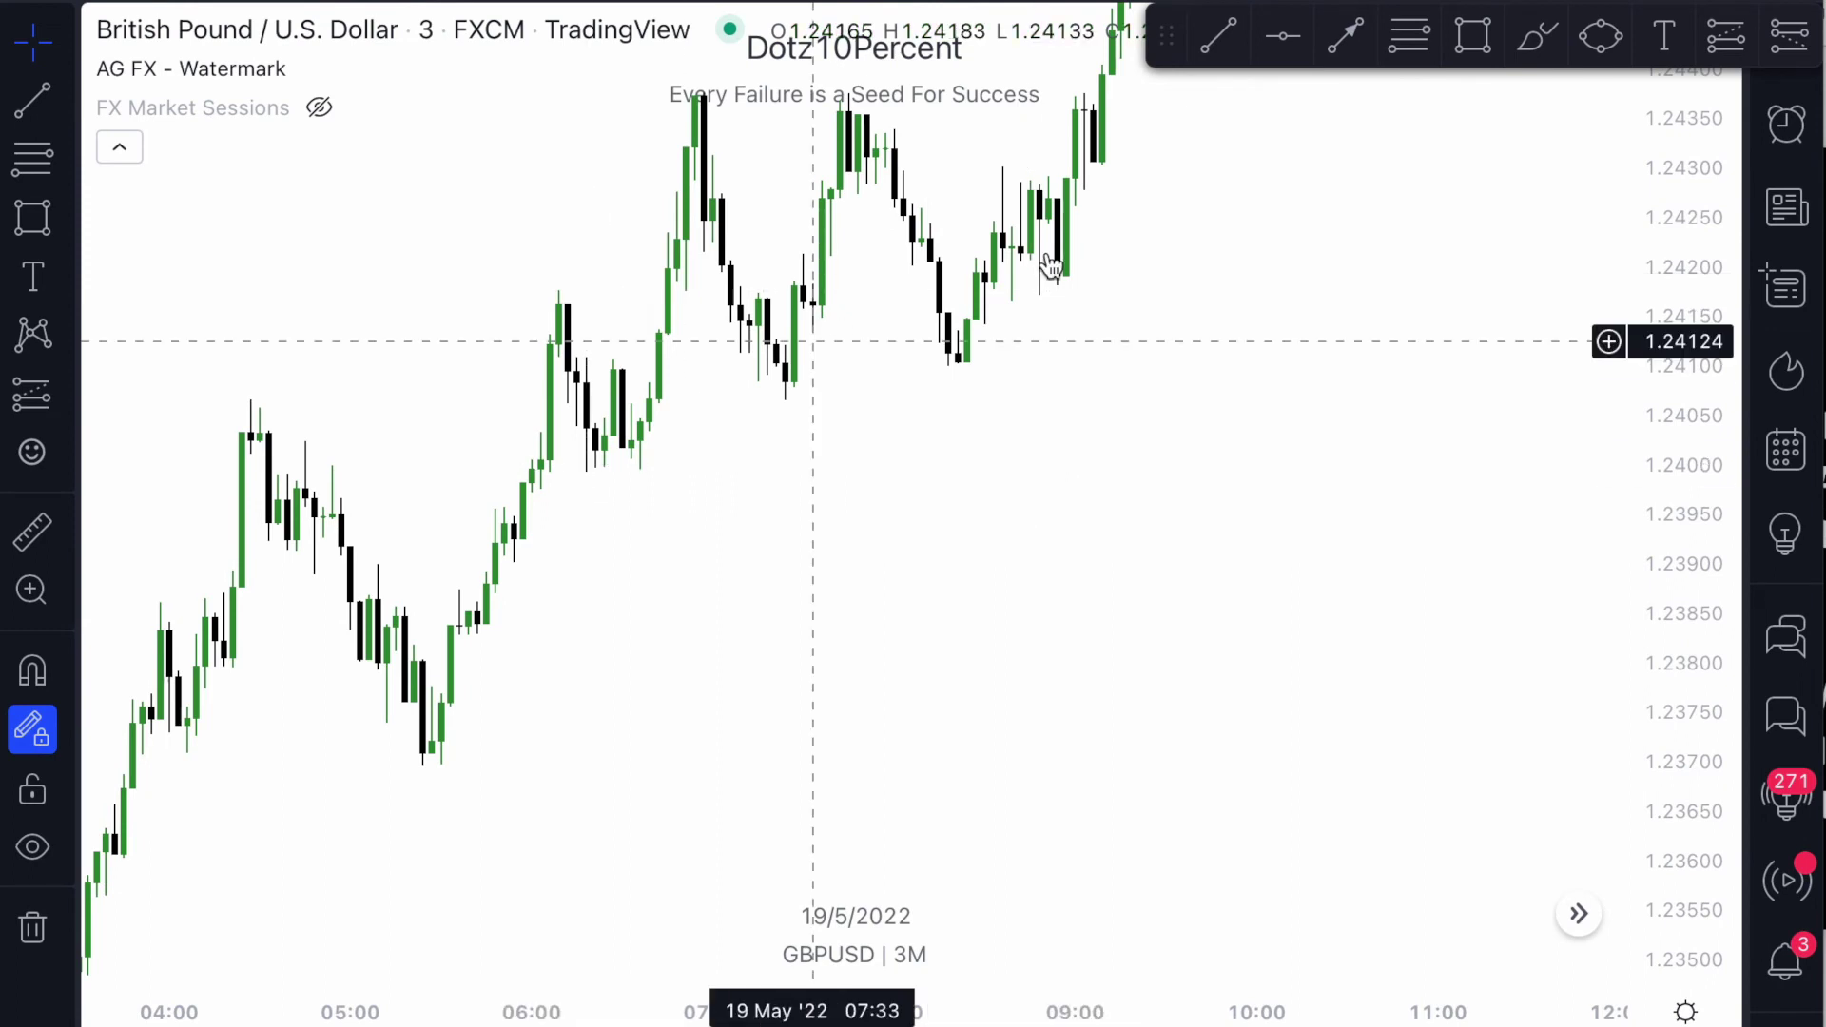
{"action": "left_click_drag", "start_coordinate": [942, 505], "coordinate": [1062, 624]}
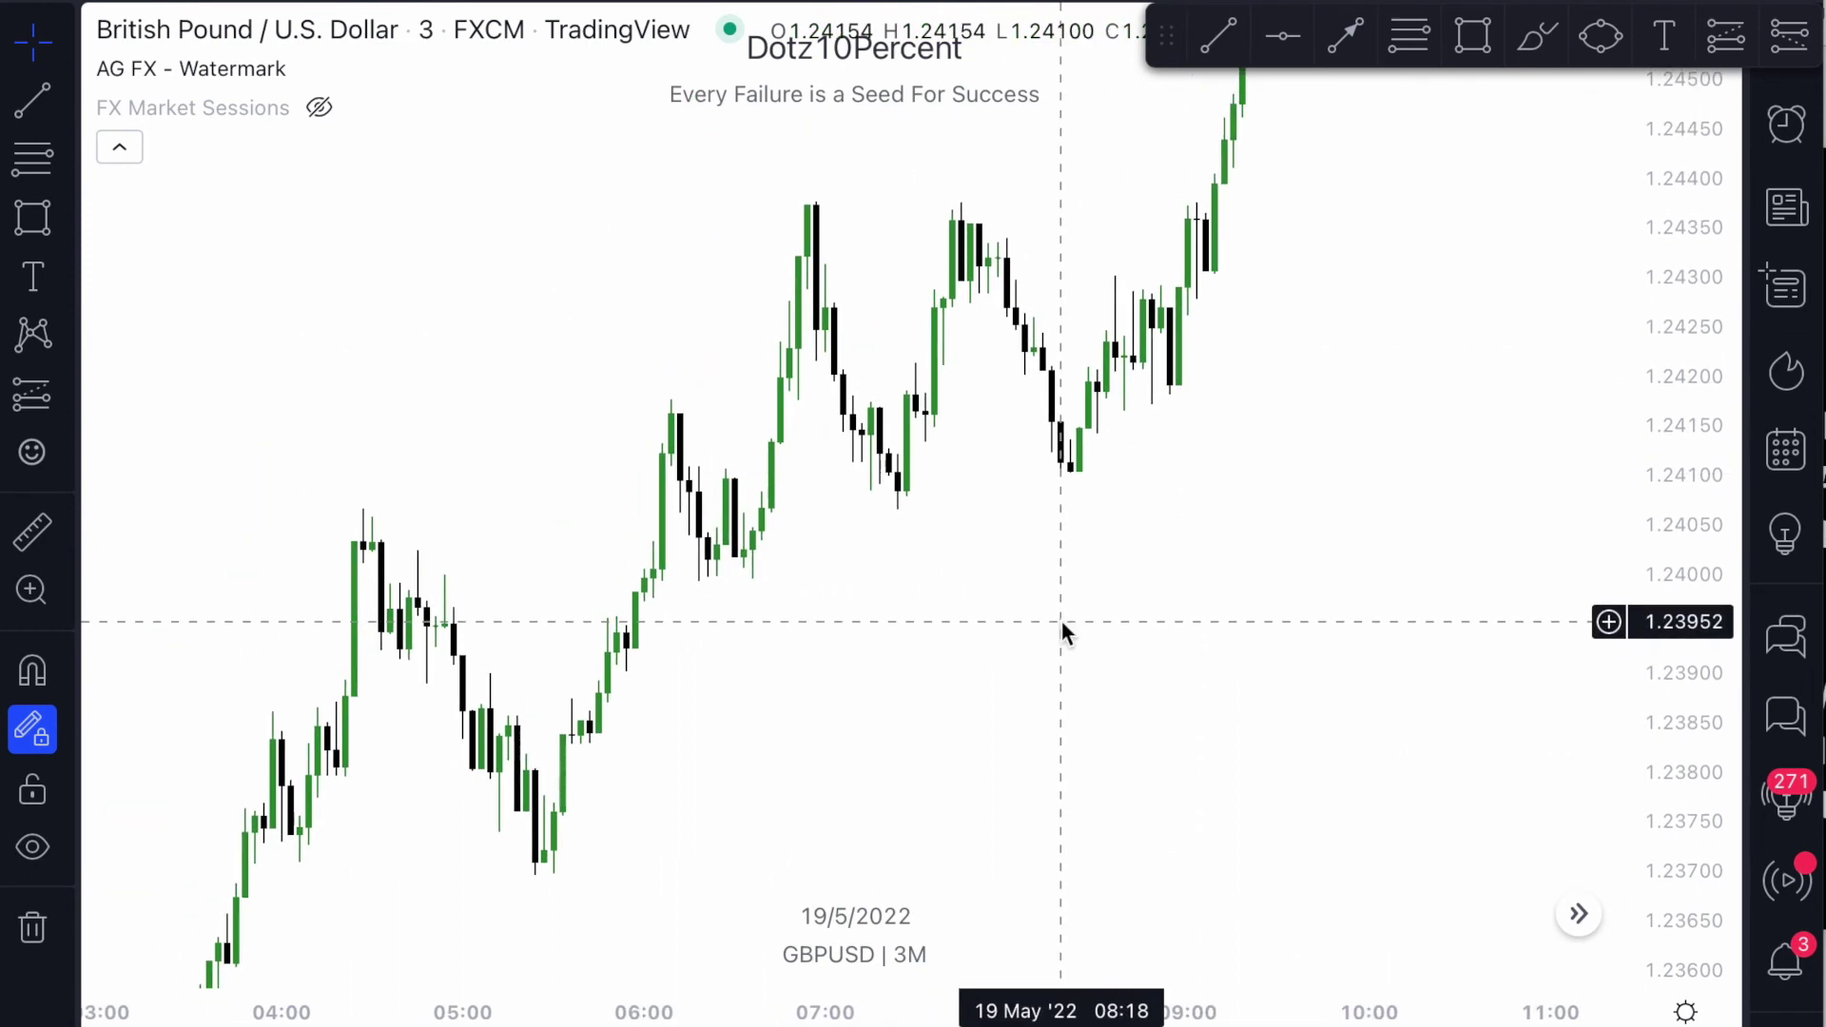
{"action": "left_click_drag", "start_coordinate": [907, 659], "coordinate": [968, 599]}
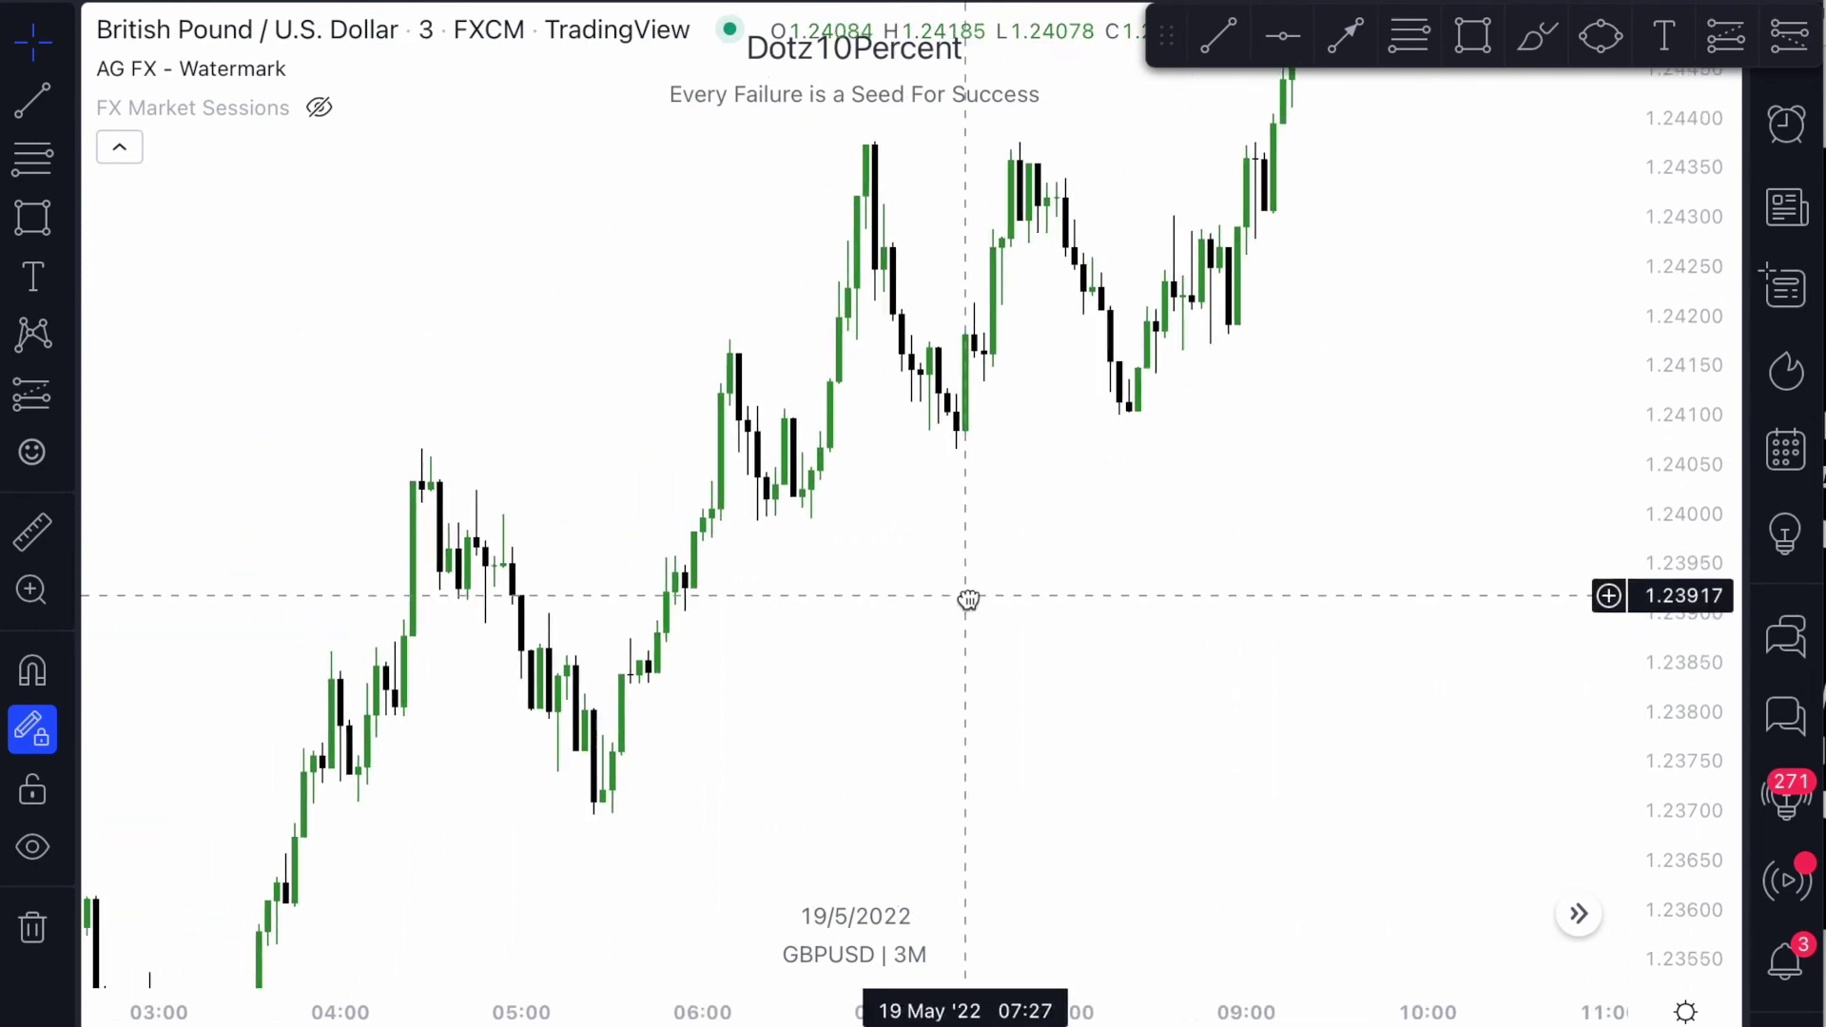
{"action": "left_click_drag", "start_coordinate": [831, 561], "coordinate": [773, 664]}
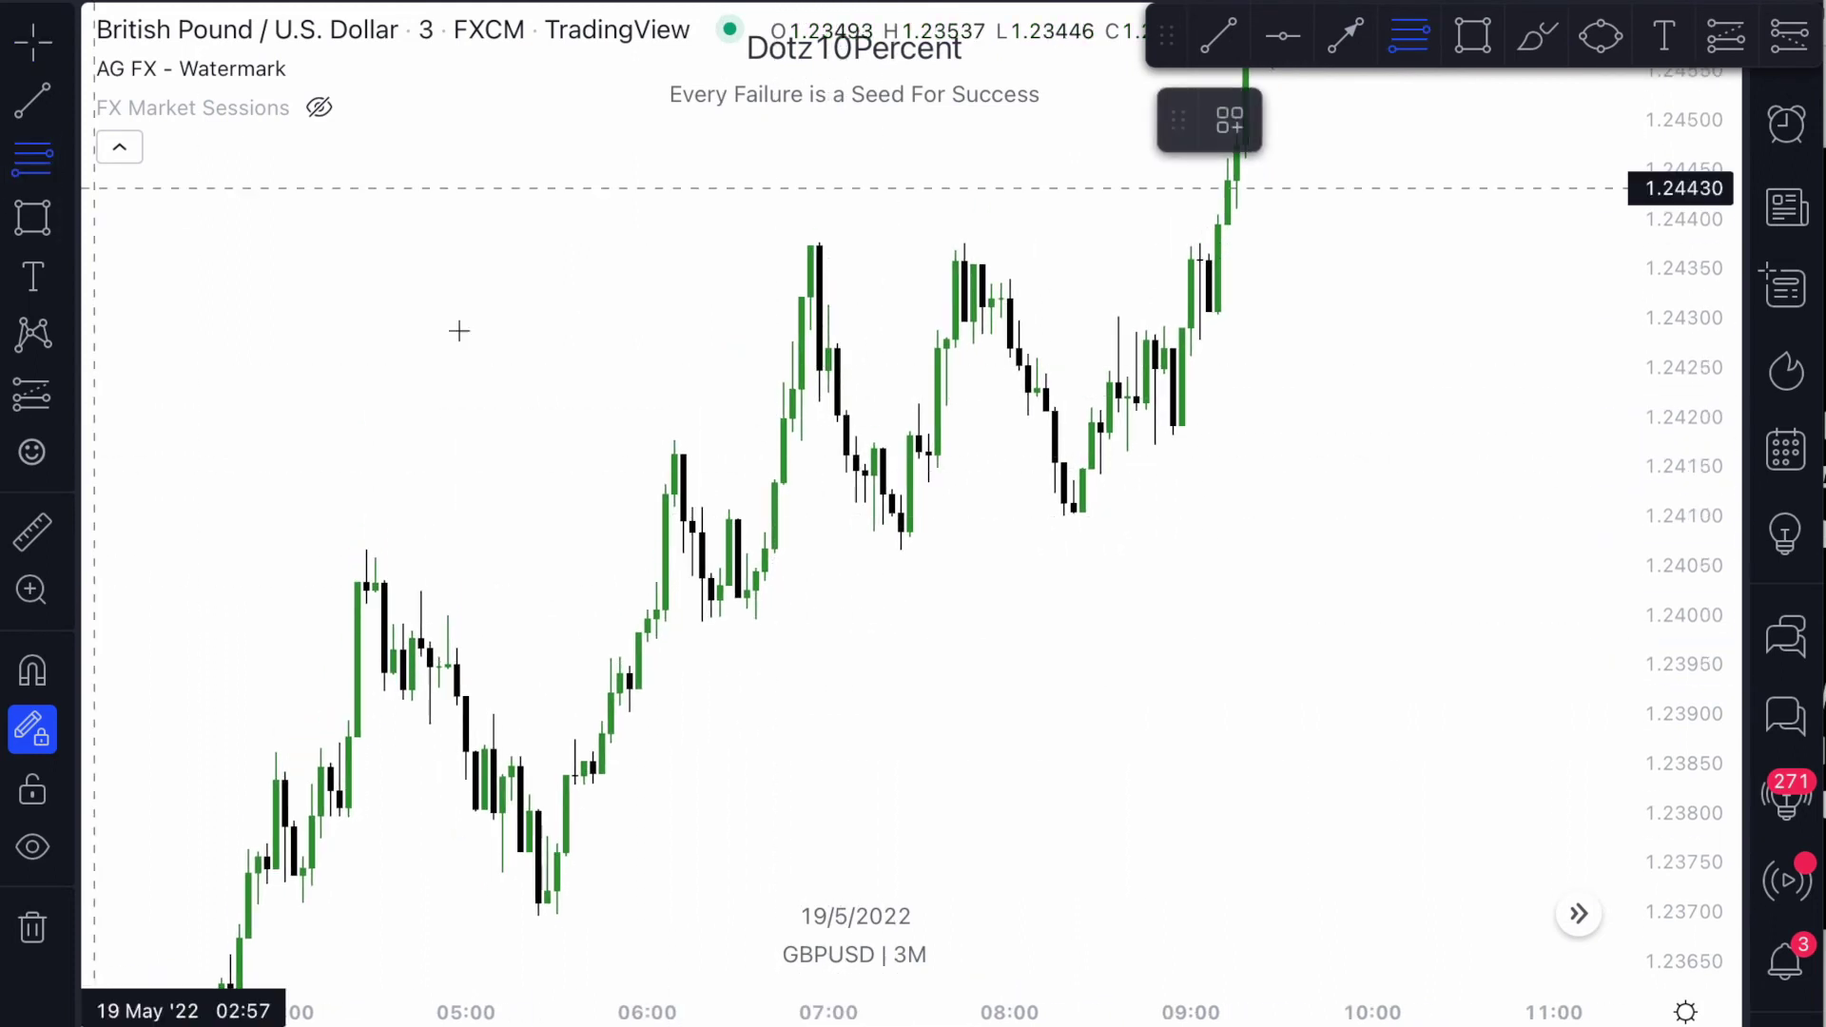
Draw a Fibonacci retracement from the 1.23994 low at 06:30 to the 1.24373 high level at 09:30.
{"action": "left_click", "coordinate": [737, 620]}
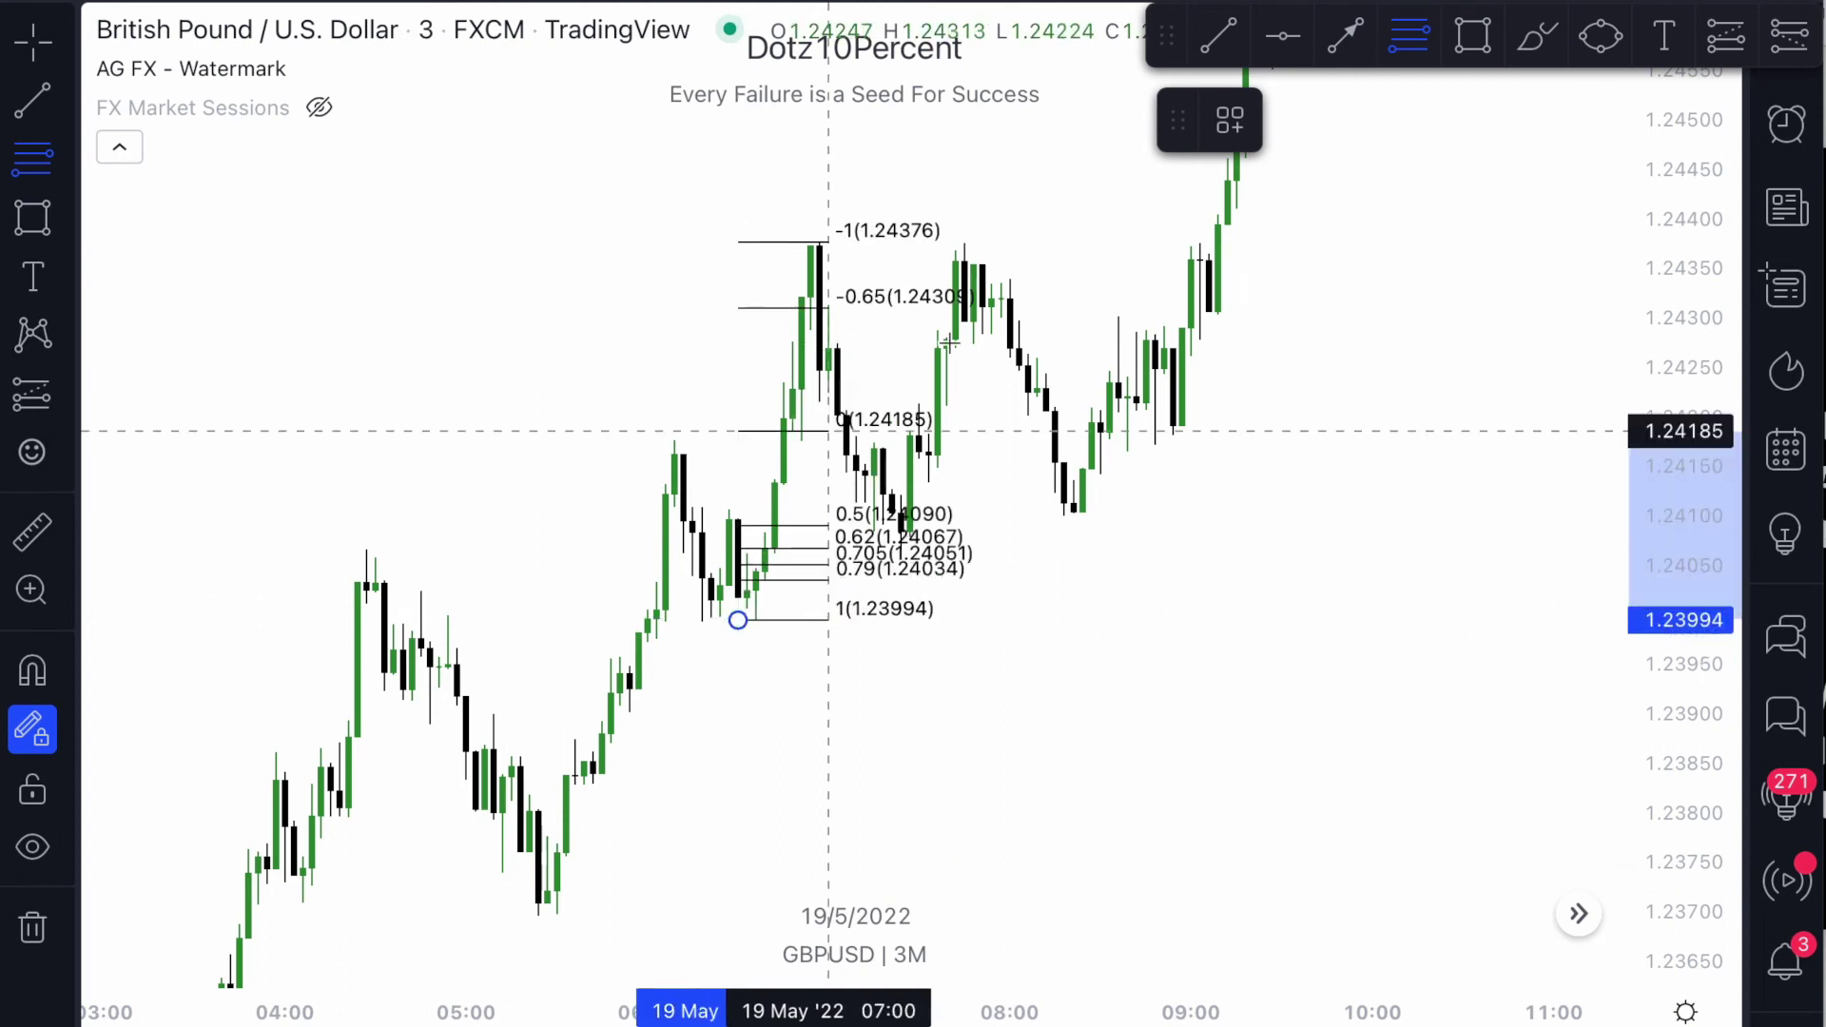
{"action": "left_click", "coordinate": [1286, 244]}
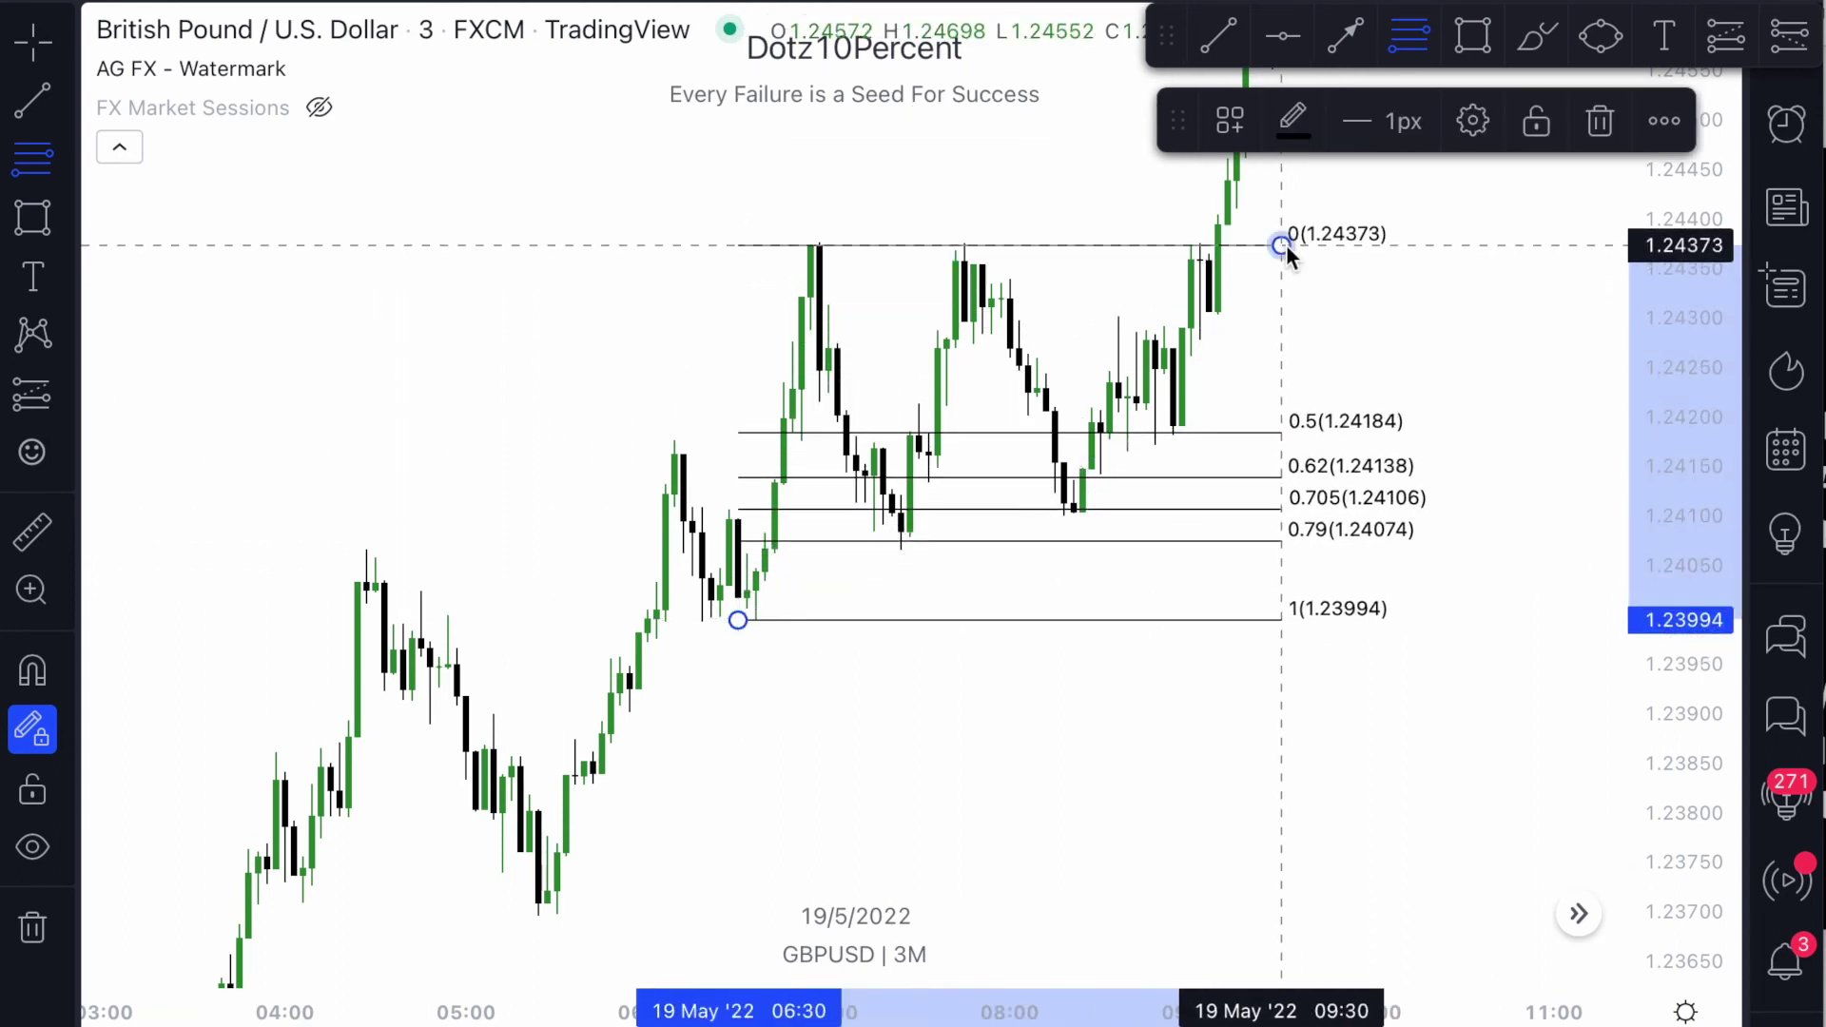
{"action": "left_click", "coordinate": [33, 40]}
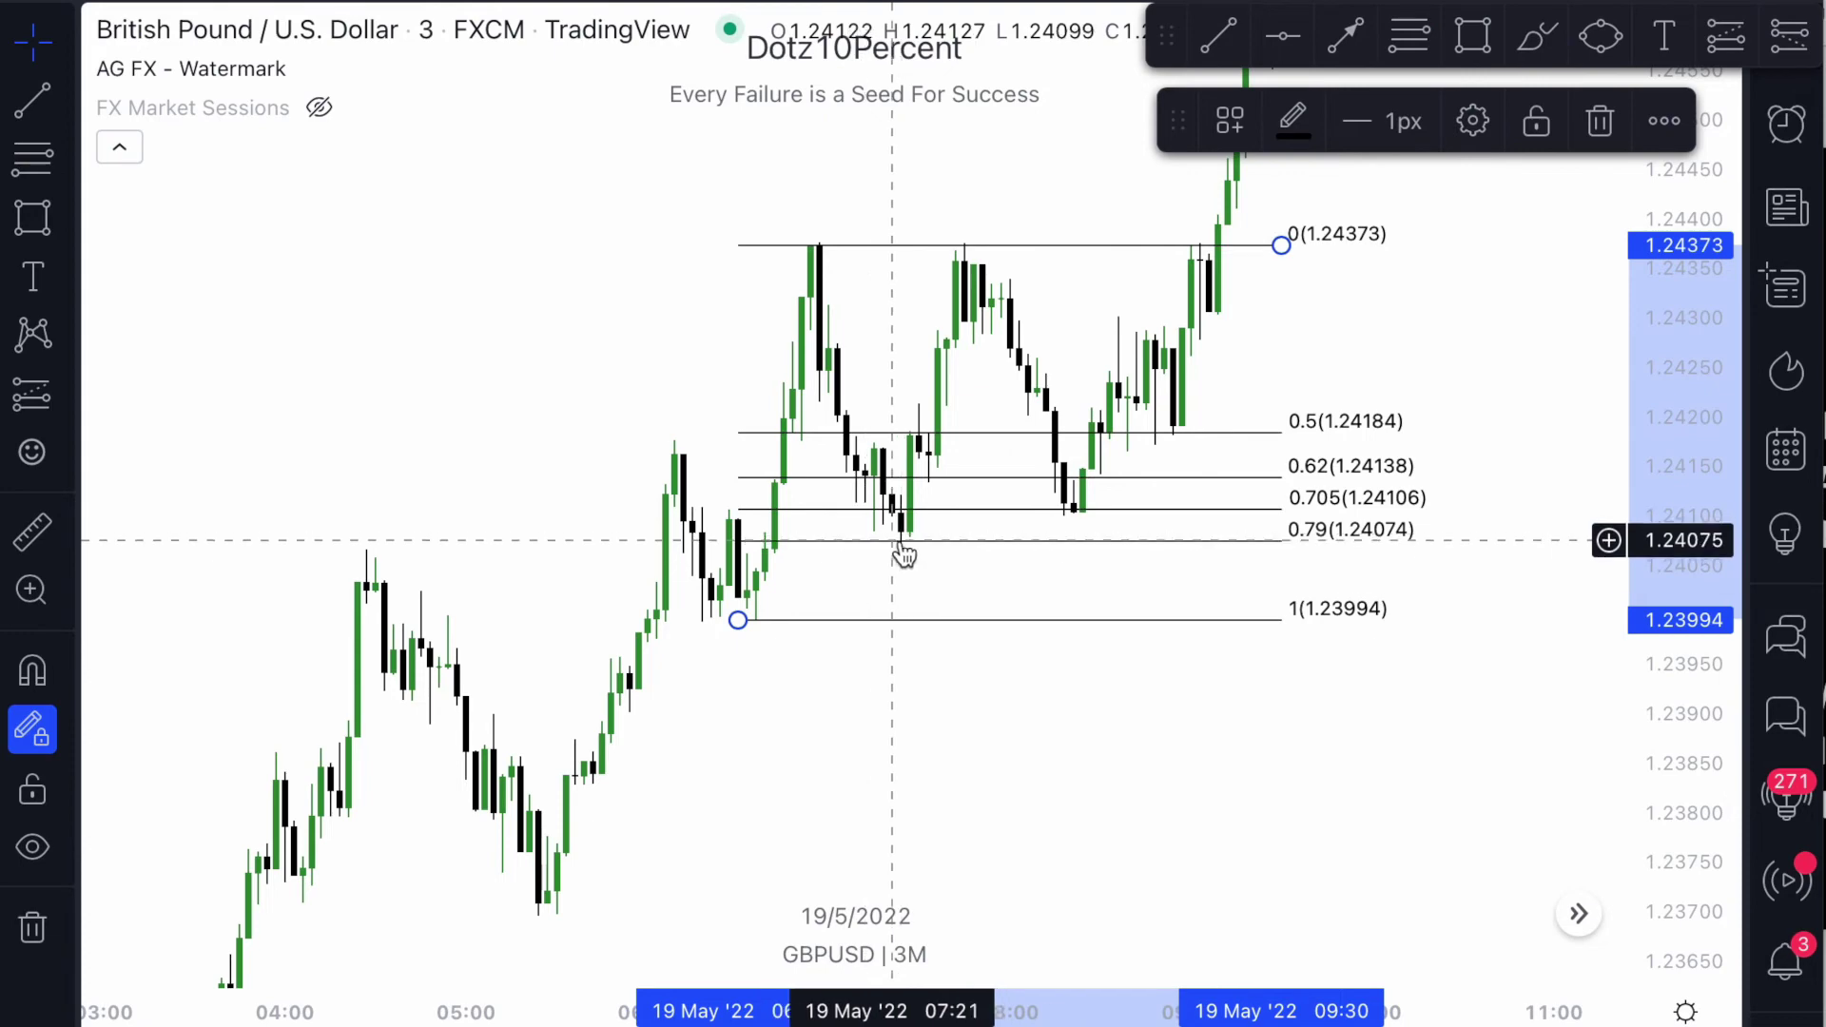
{"action": "scroll", "coordinate": [1056, 636], "scroll_direction": "right", "scroll_amount": 5}
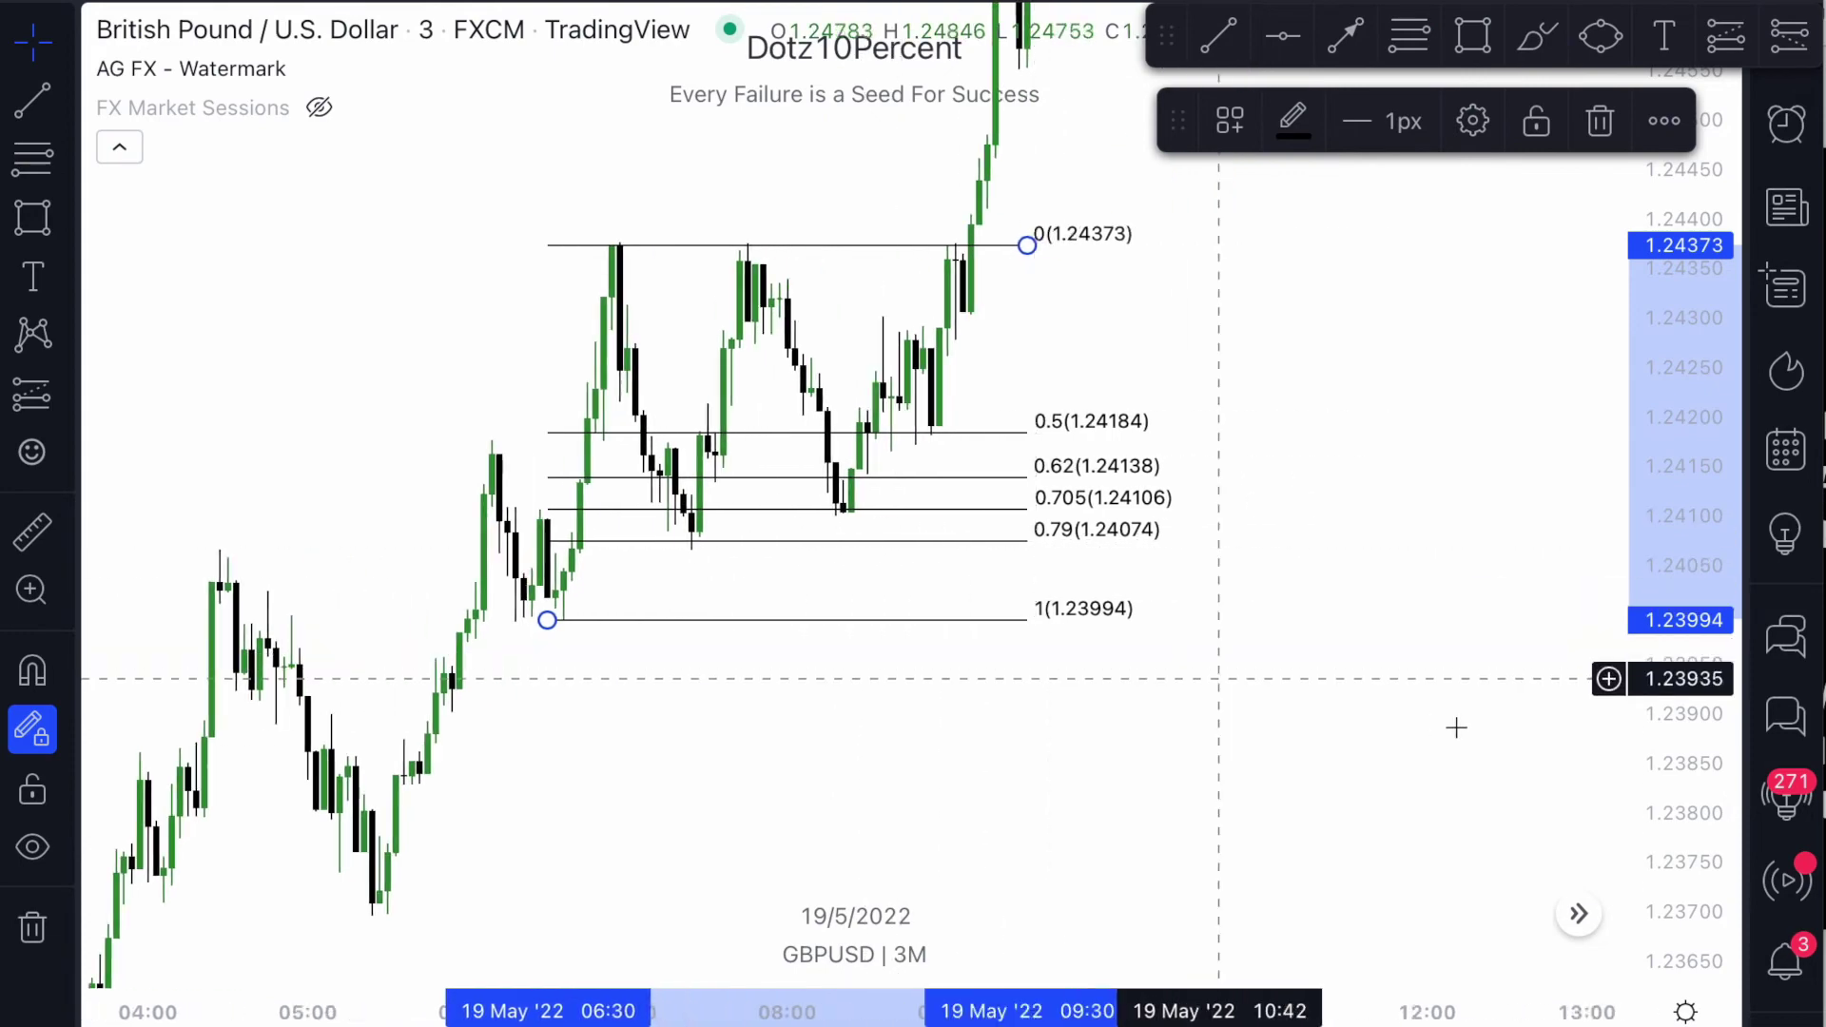
Adjust the Fibonacci retracement's anchors to the 1.24376 high at 09:33 and the 1.23995 low at 06:18.
{"action": "left_click", "coordinate": [1414, 510]}
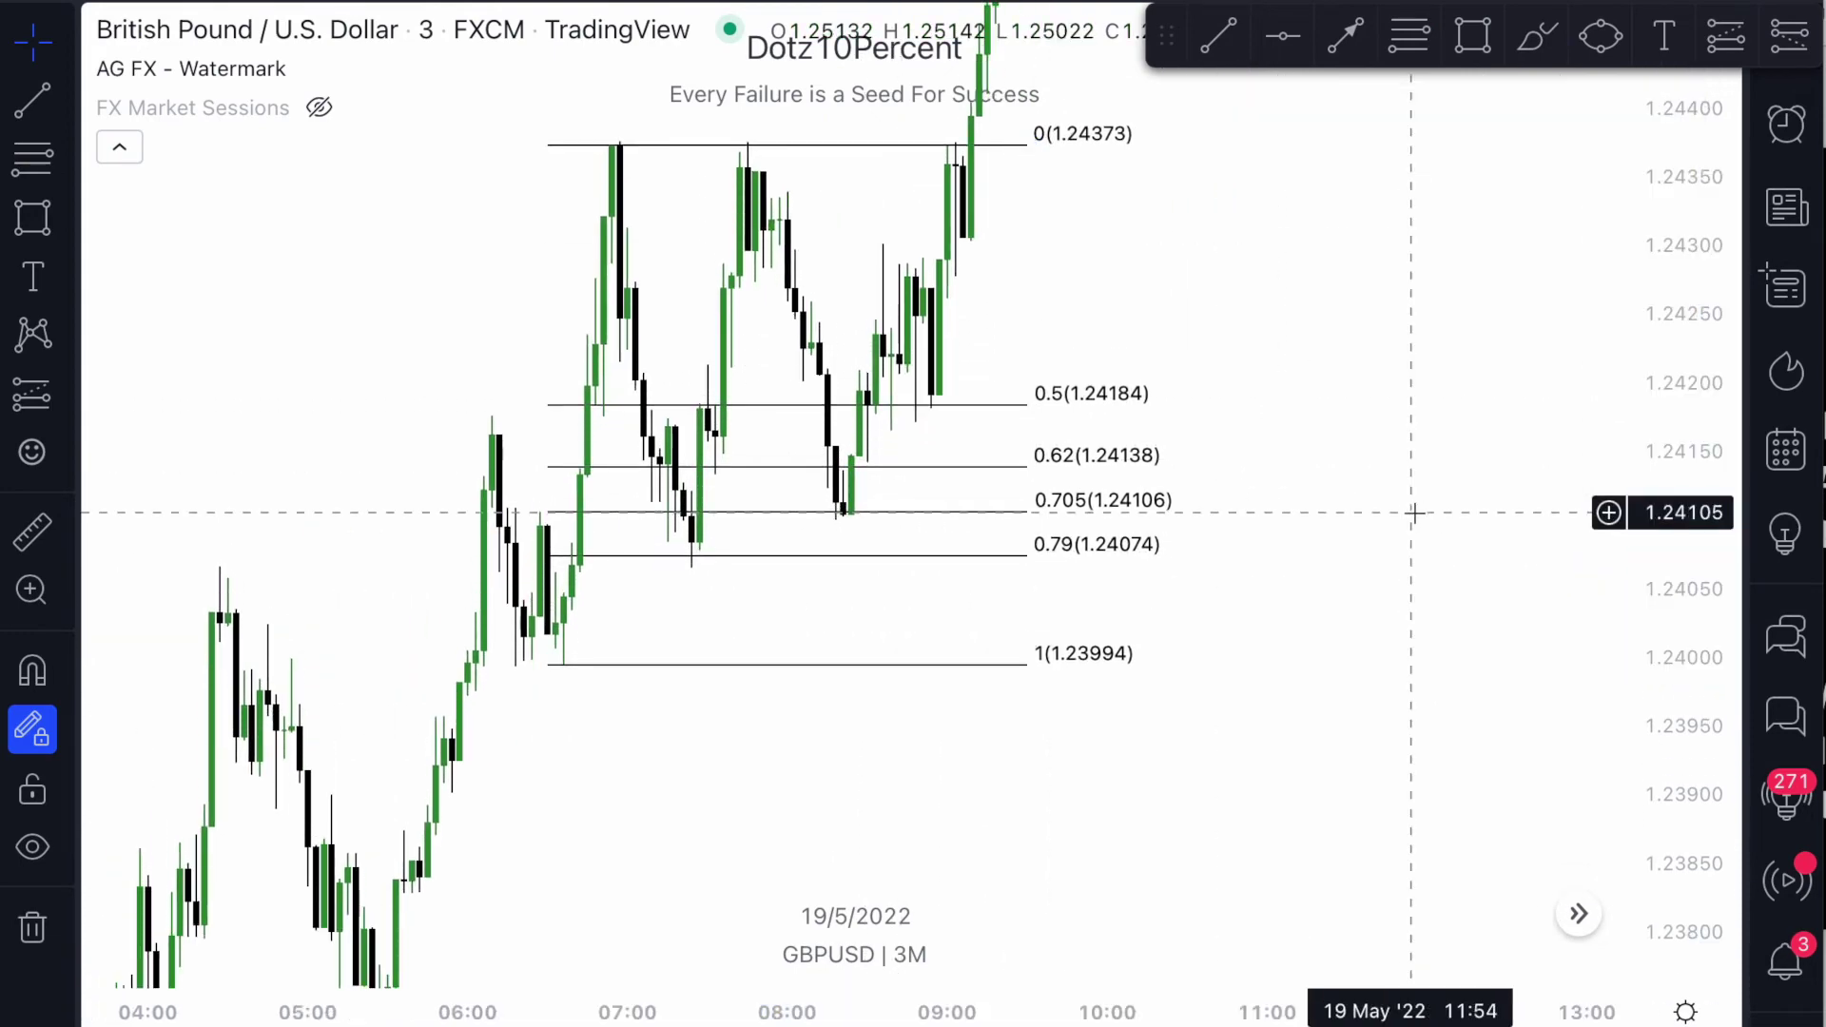
{"action": "left_click_drag", "start_coordinate": [1414, 509], "coordinate": [1417, 601]}
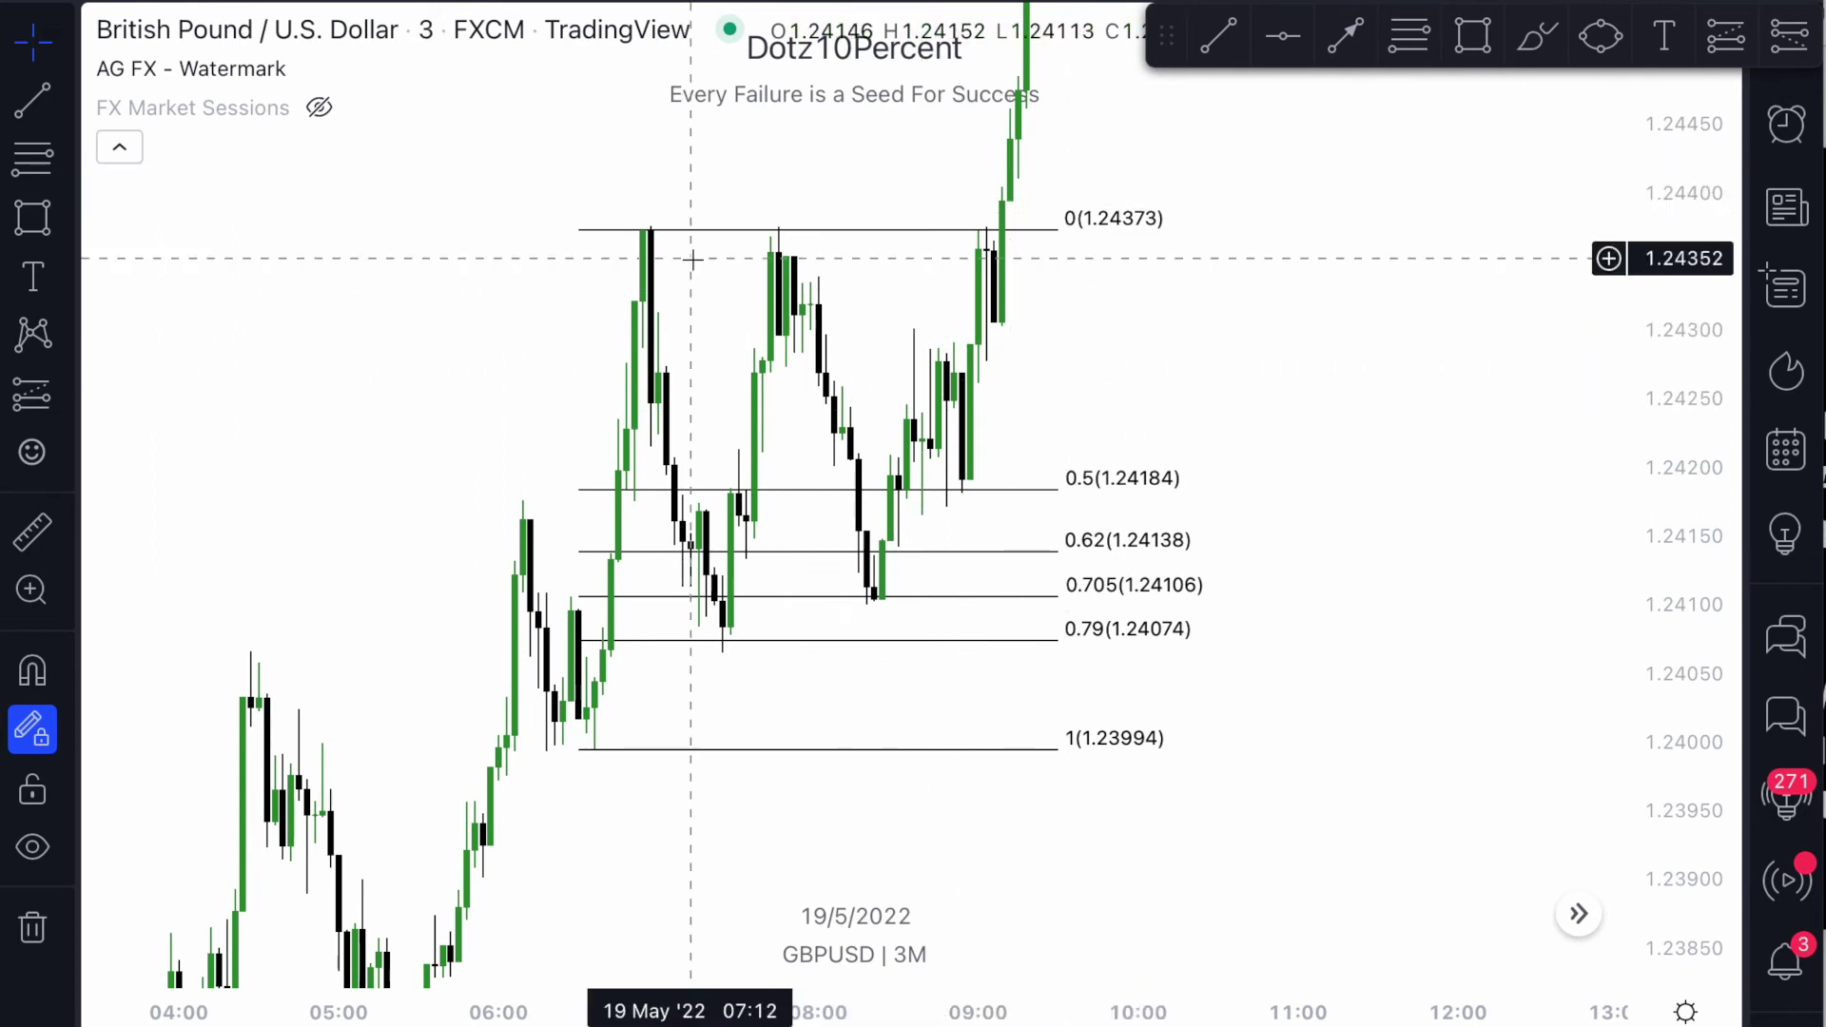
{"action": "left_click_drag", "start_coordinate": [1069, 230], "coordinate": [1066, 225]}
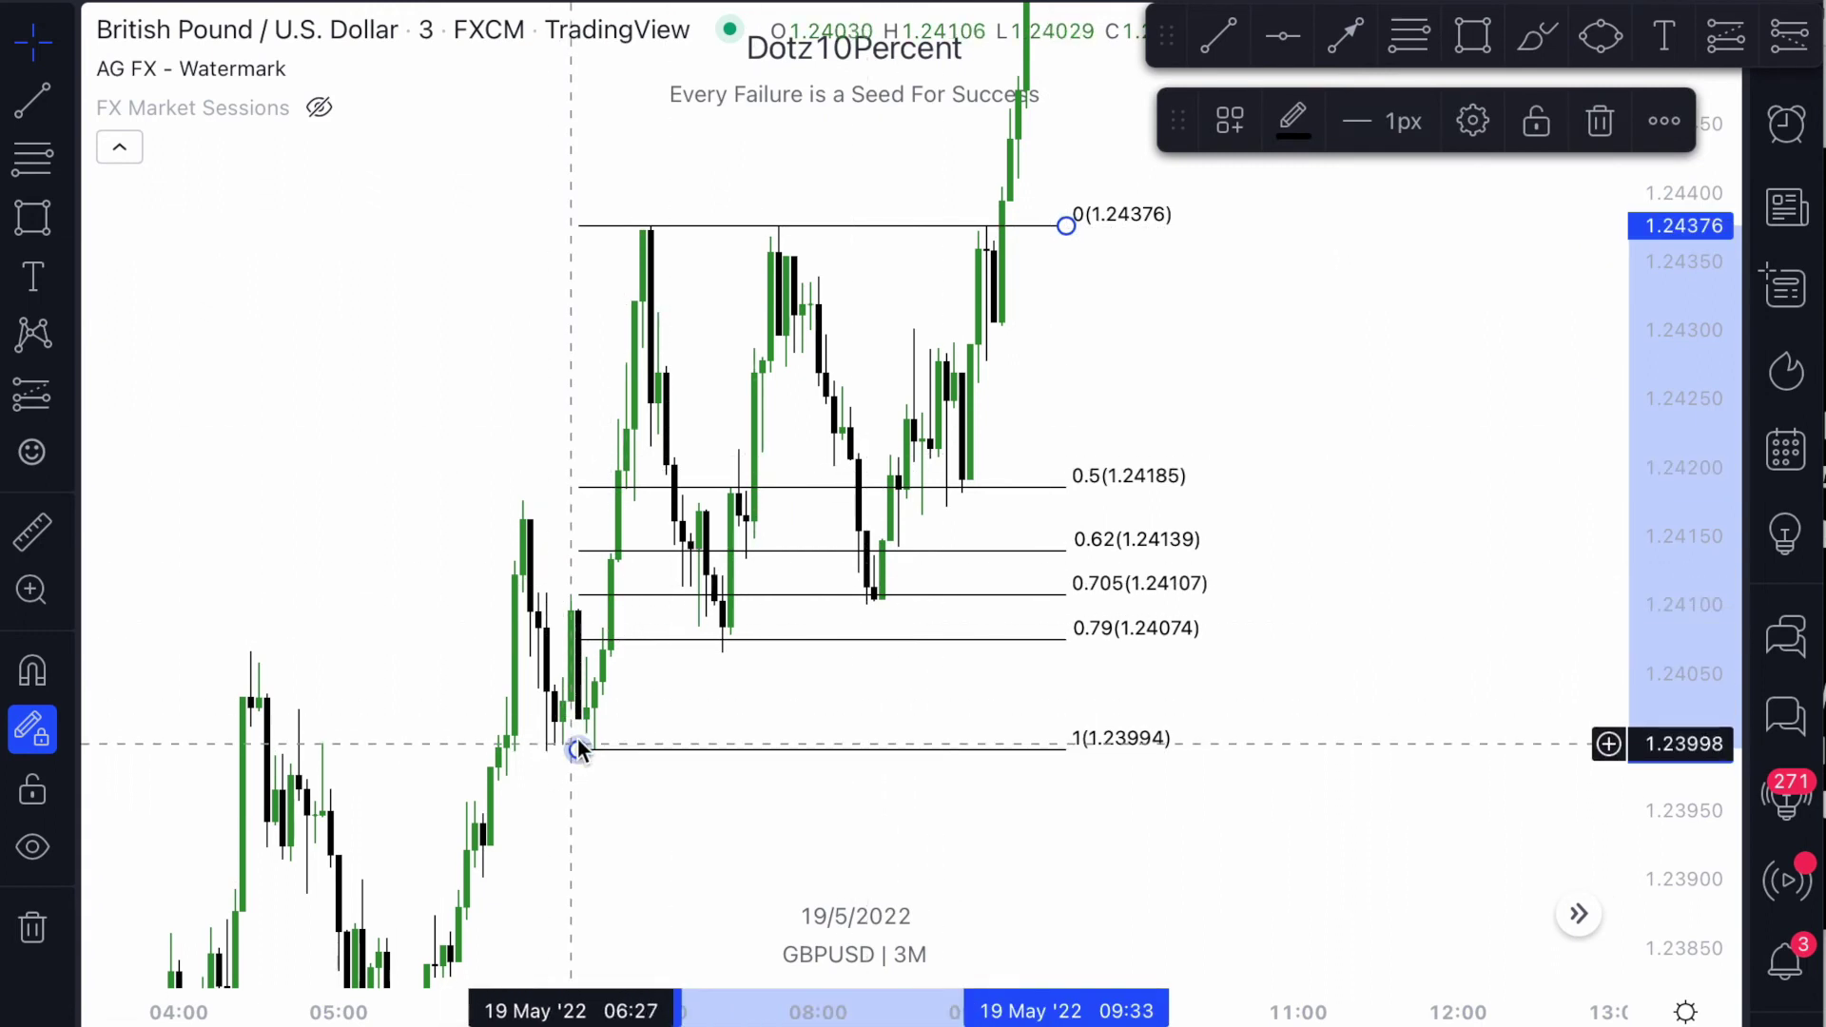
{"action": "left_click_drag", "start_coordinate": [578, 746], "coordinate": [549, 749]}
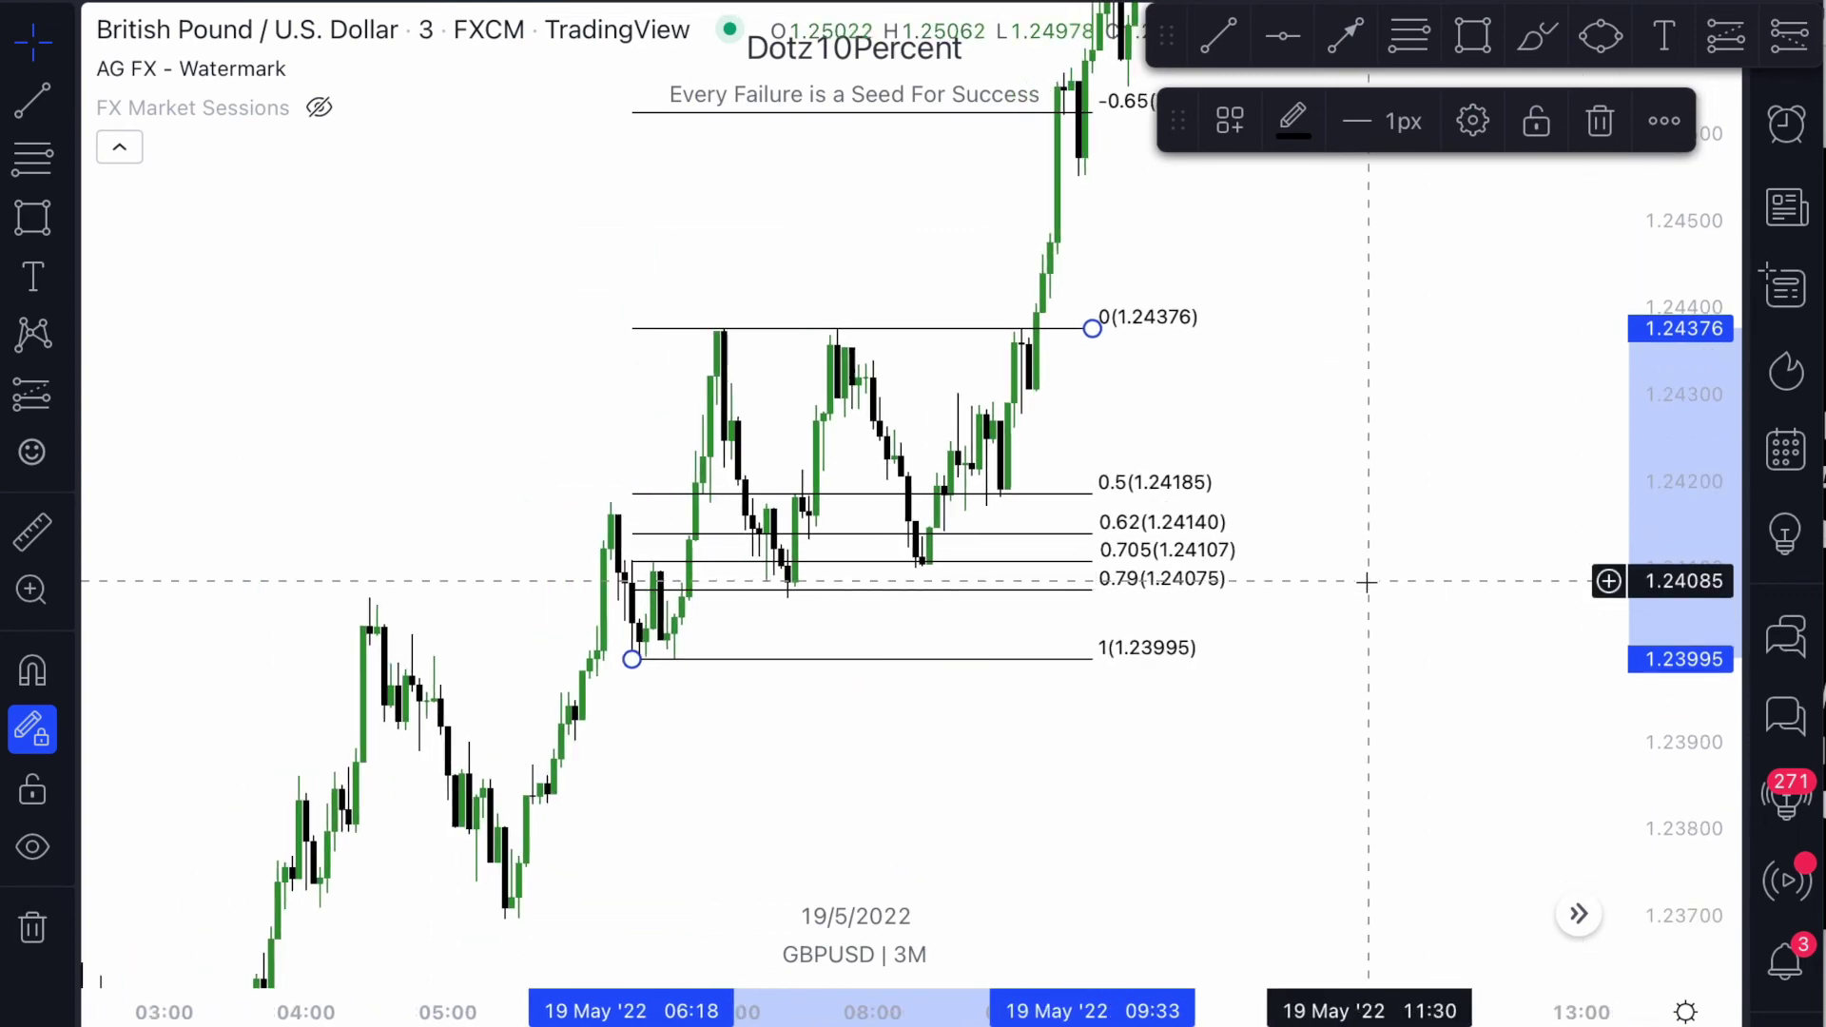
Examine the breakout above the 0 level and the rally through the -0.65 and -1 Fibonacci extensions.
{"action": "scroll", "coordinate": [1365, 590], "scroll_direction": "down", "scroll_amount": 3}
{"action": "left_click_drag", "start_coordinate": [1365, 591], "coordinate": [1224, 767]}
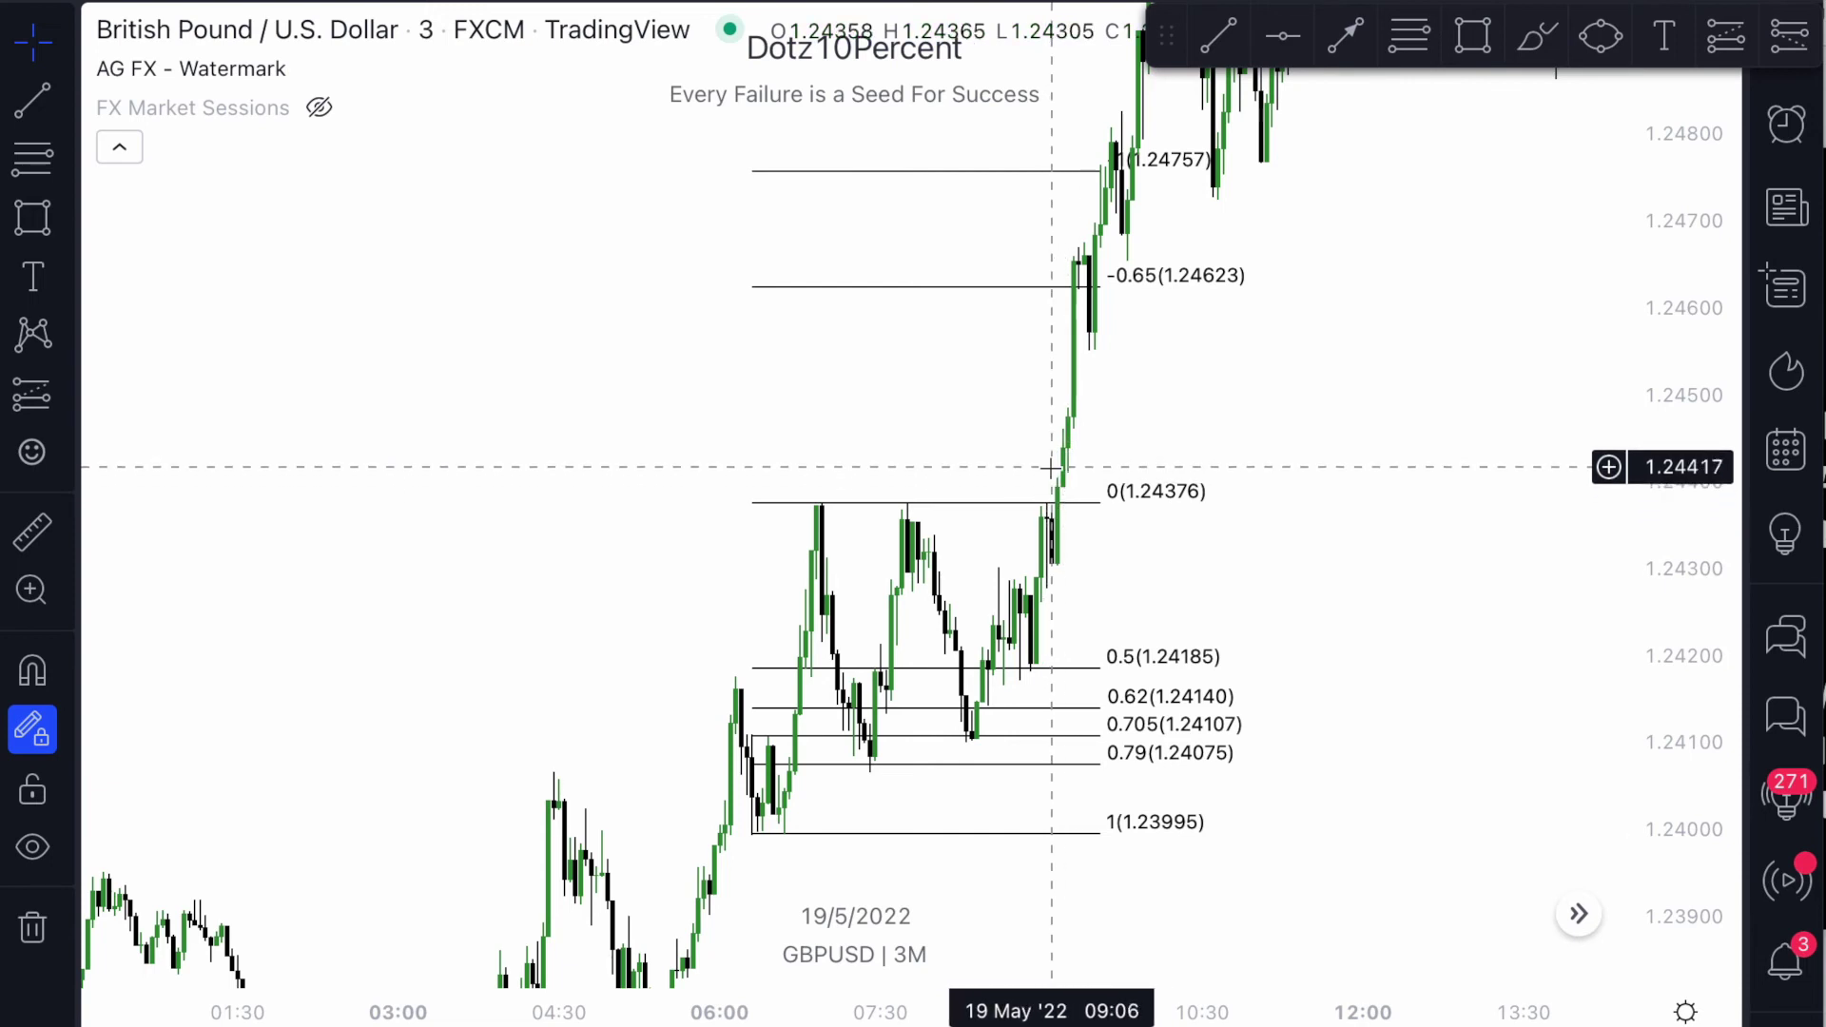
{"action": "scroll", "coordinate": [971, 423], "scroll_direction": "right", "scroll_amount": 5}
{"action": "scroll", "coordinate": [972, 423], "scroll_direction": "down", "scroll_amount": 3}
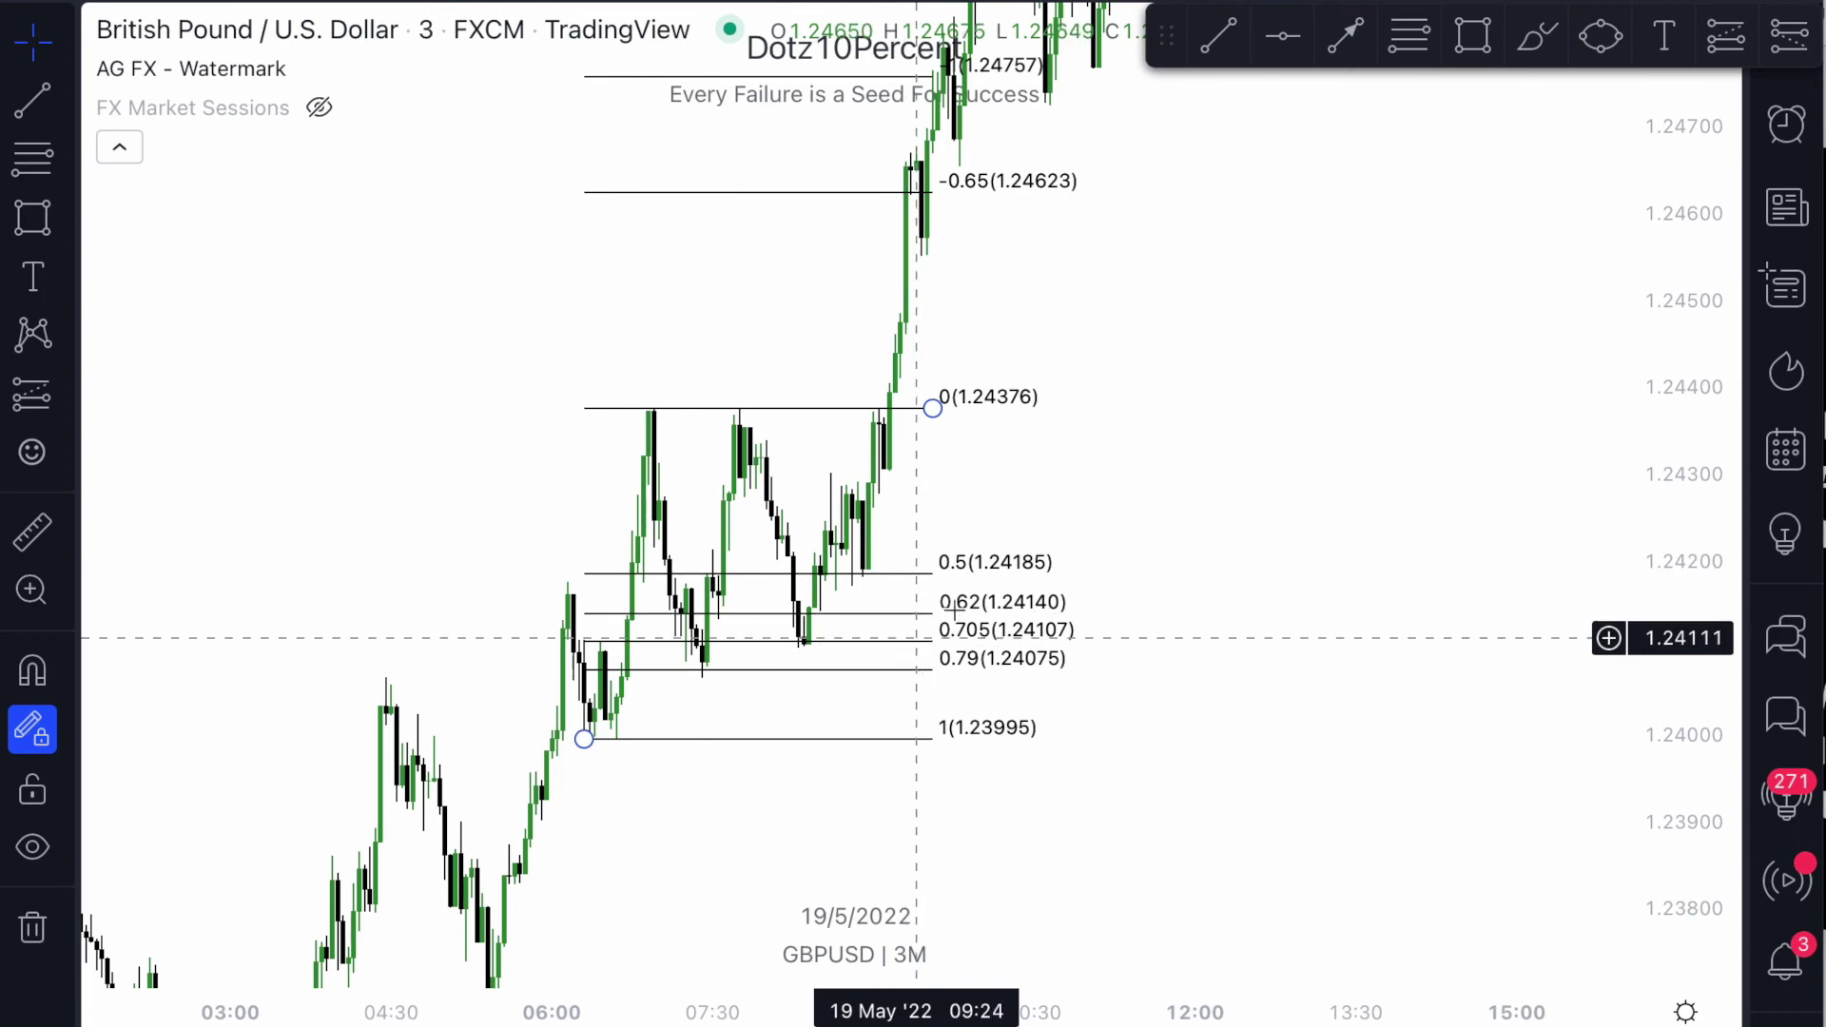
{"action": "left_click_drag", "start_coordinate": [1106, 517], "coordinate": [1056, 756]}
{"action": "scroll", "coordinate": [1056, 756], "scroll_direction": "down", "scroll_amount": 3}
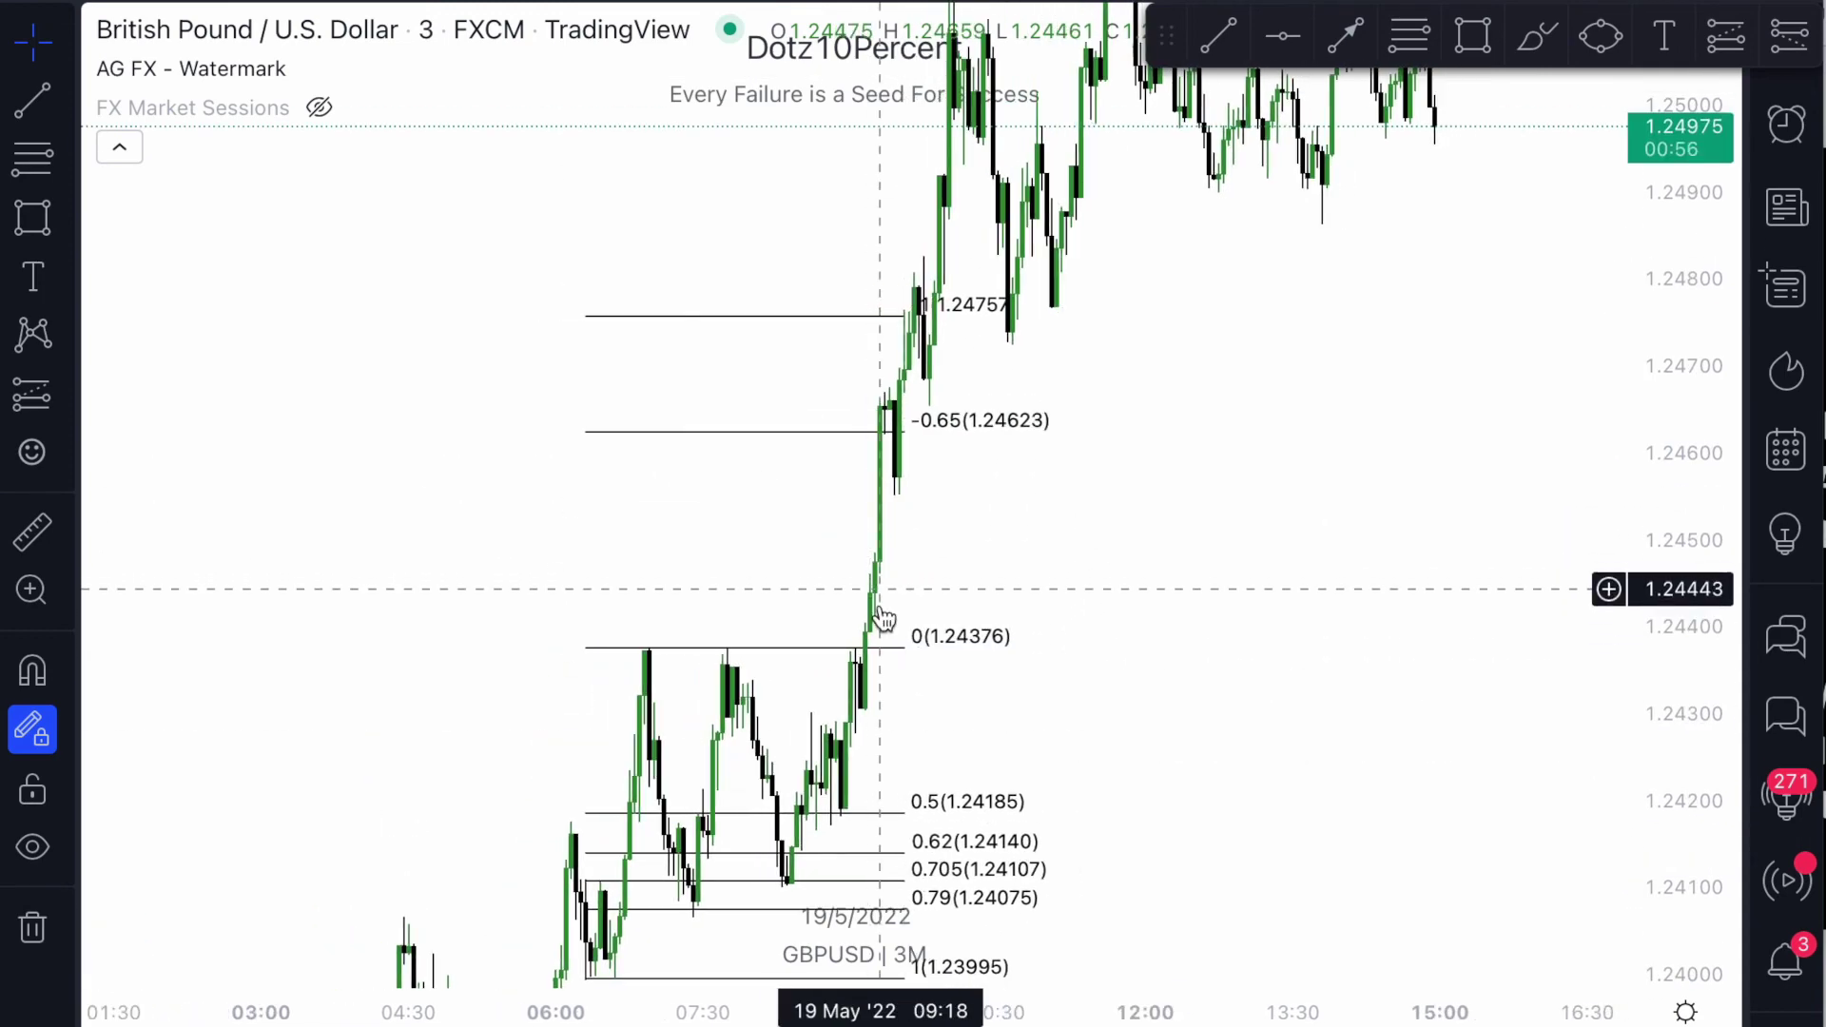
{"action": "scroll", "coordinate": [1109, 713], "scroll_direction": "down", "scroll_amount": 3}
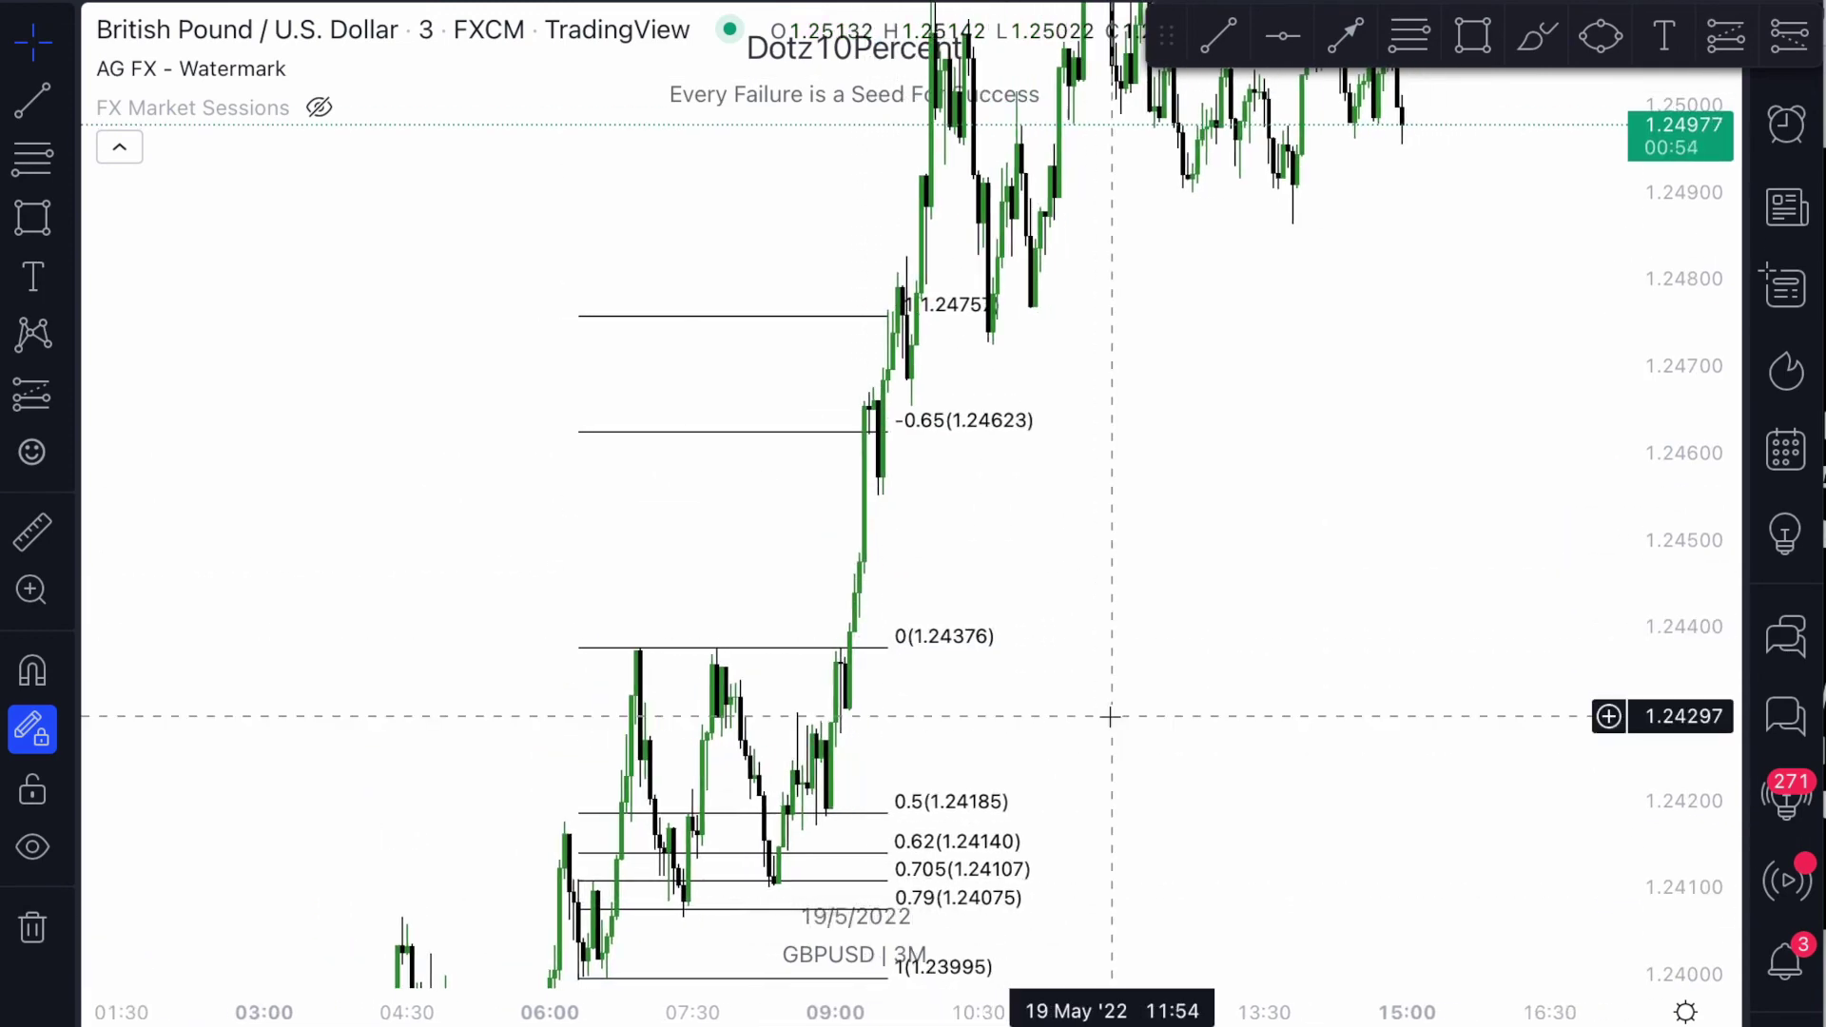
{"action": "left_click_drag", "start_coordinate": [1668, 228], "coordinate": [1569, 505]}
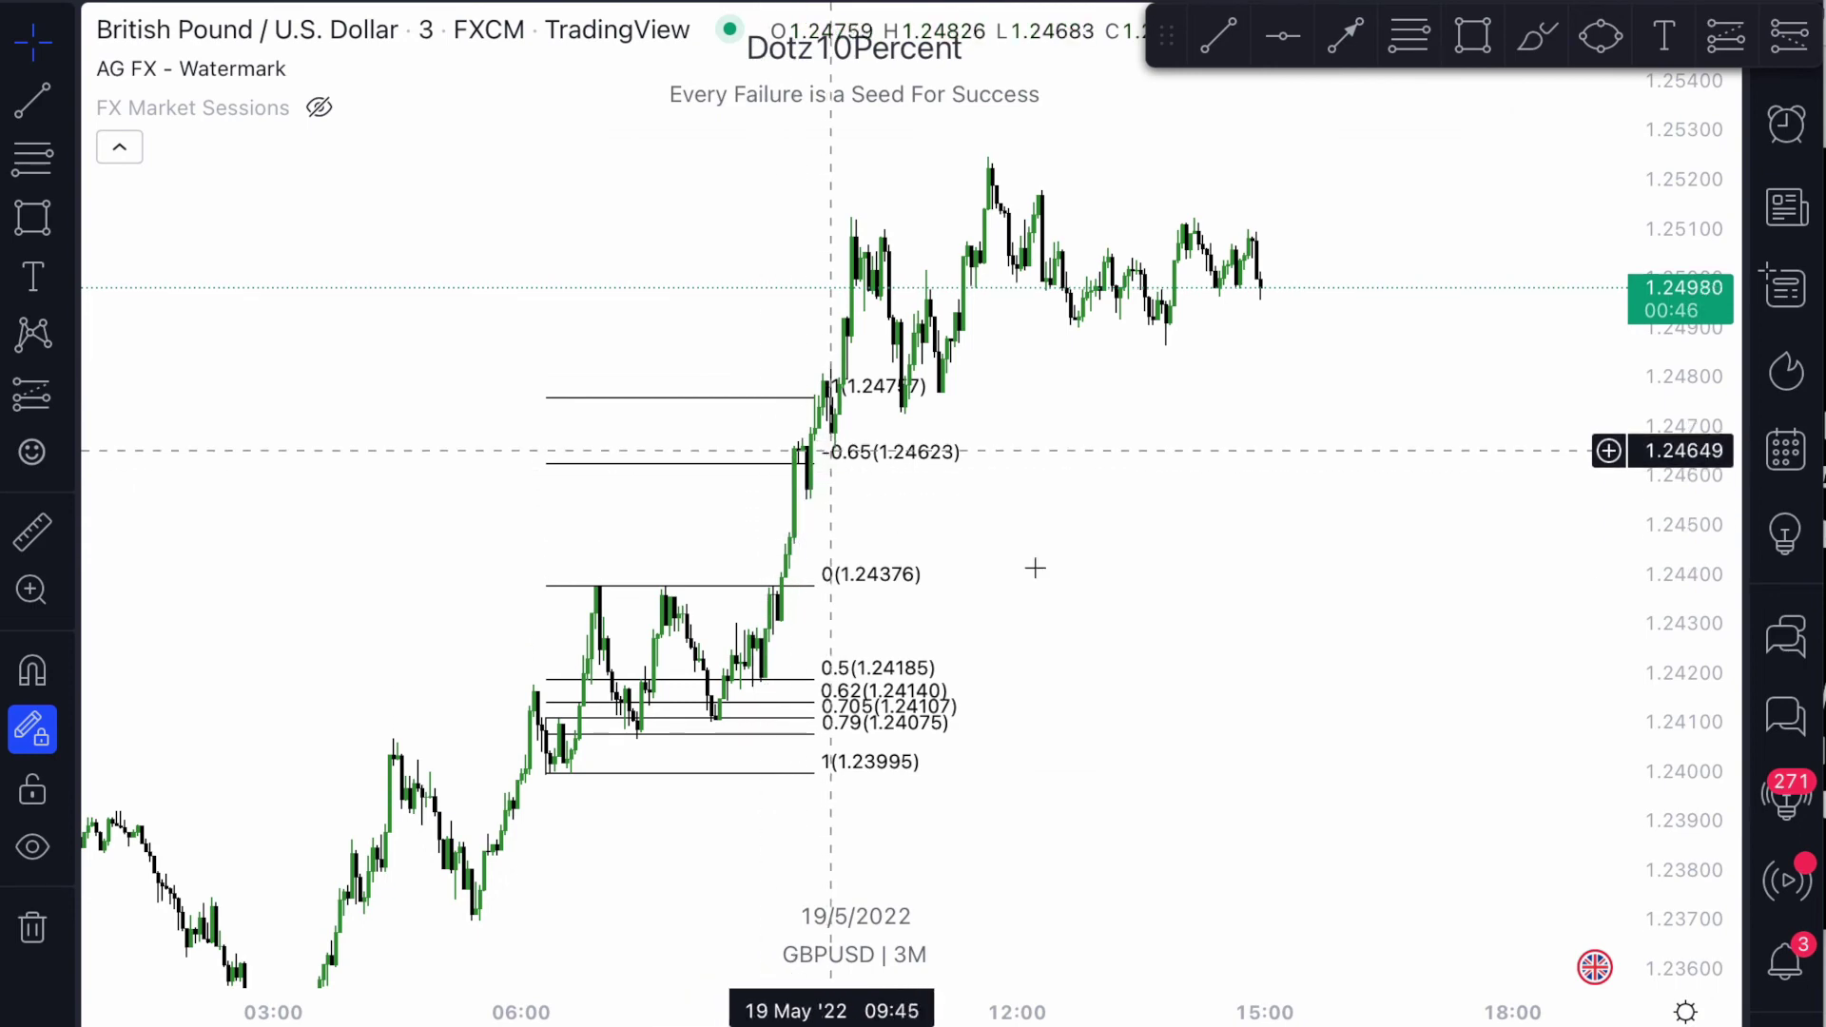
{"action": "left_click_drag", "start_coordinate": [1644, 786], "coordinate": [1369, 571]}
{"action": "scroll", "coordinate": [1370, 571], "scroll_direction": "up", "scroll_amount": 3}
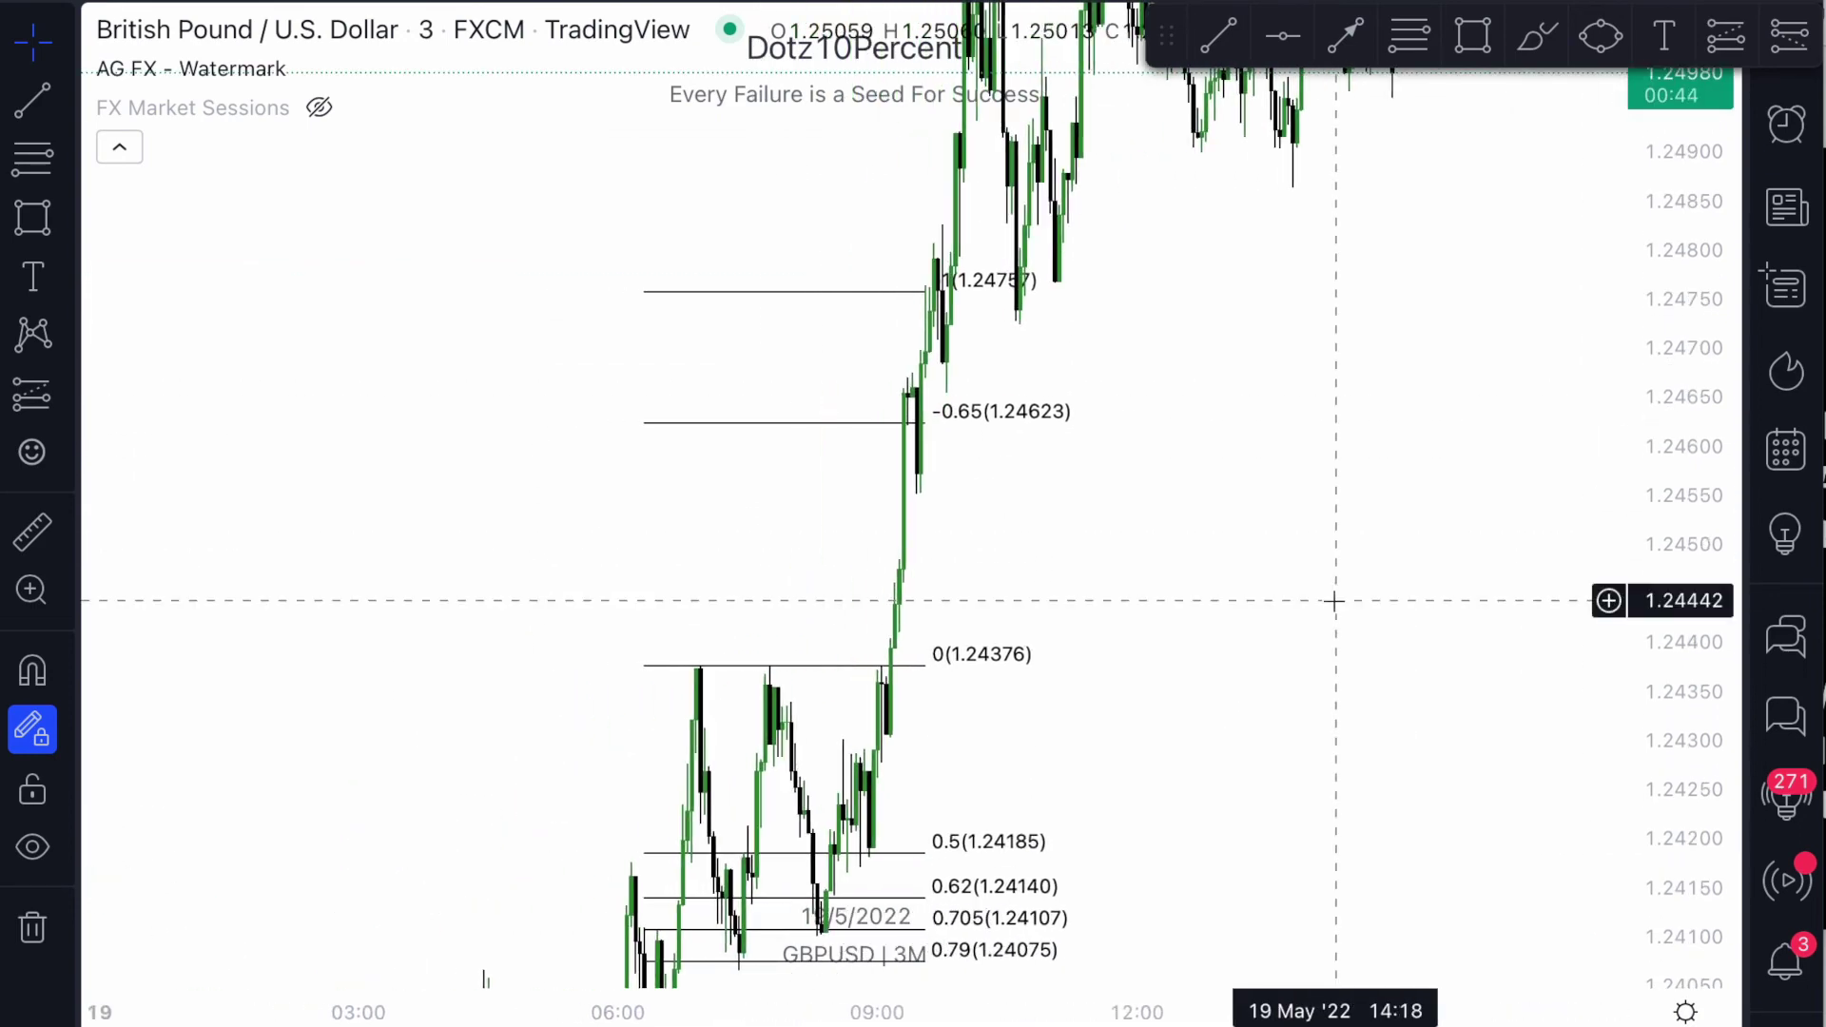
Examine the pullbacks into the 0.5 to 0.79 Fibonacci levels between 07:00 and 09:00 within the wider uptrend.
{"action": "left_click_drag", "start_coordinate": [1388, 686], "coordinate": [1392, 426]}
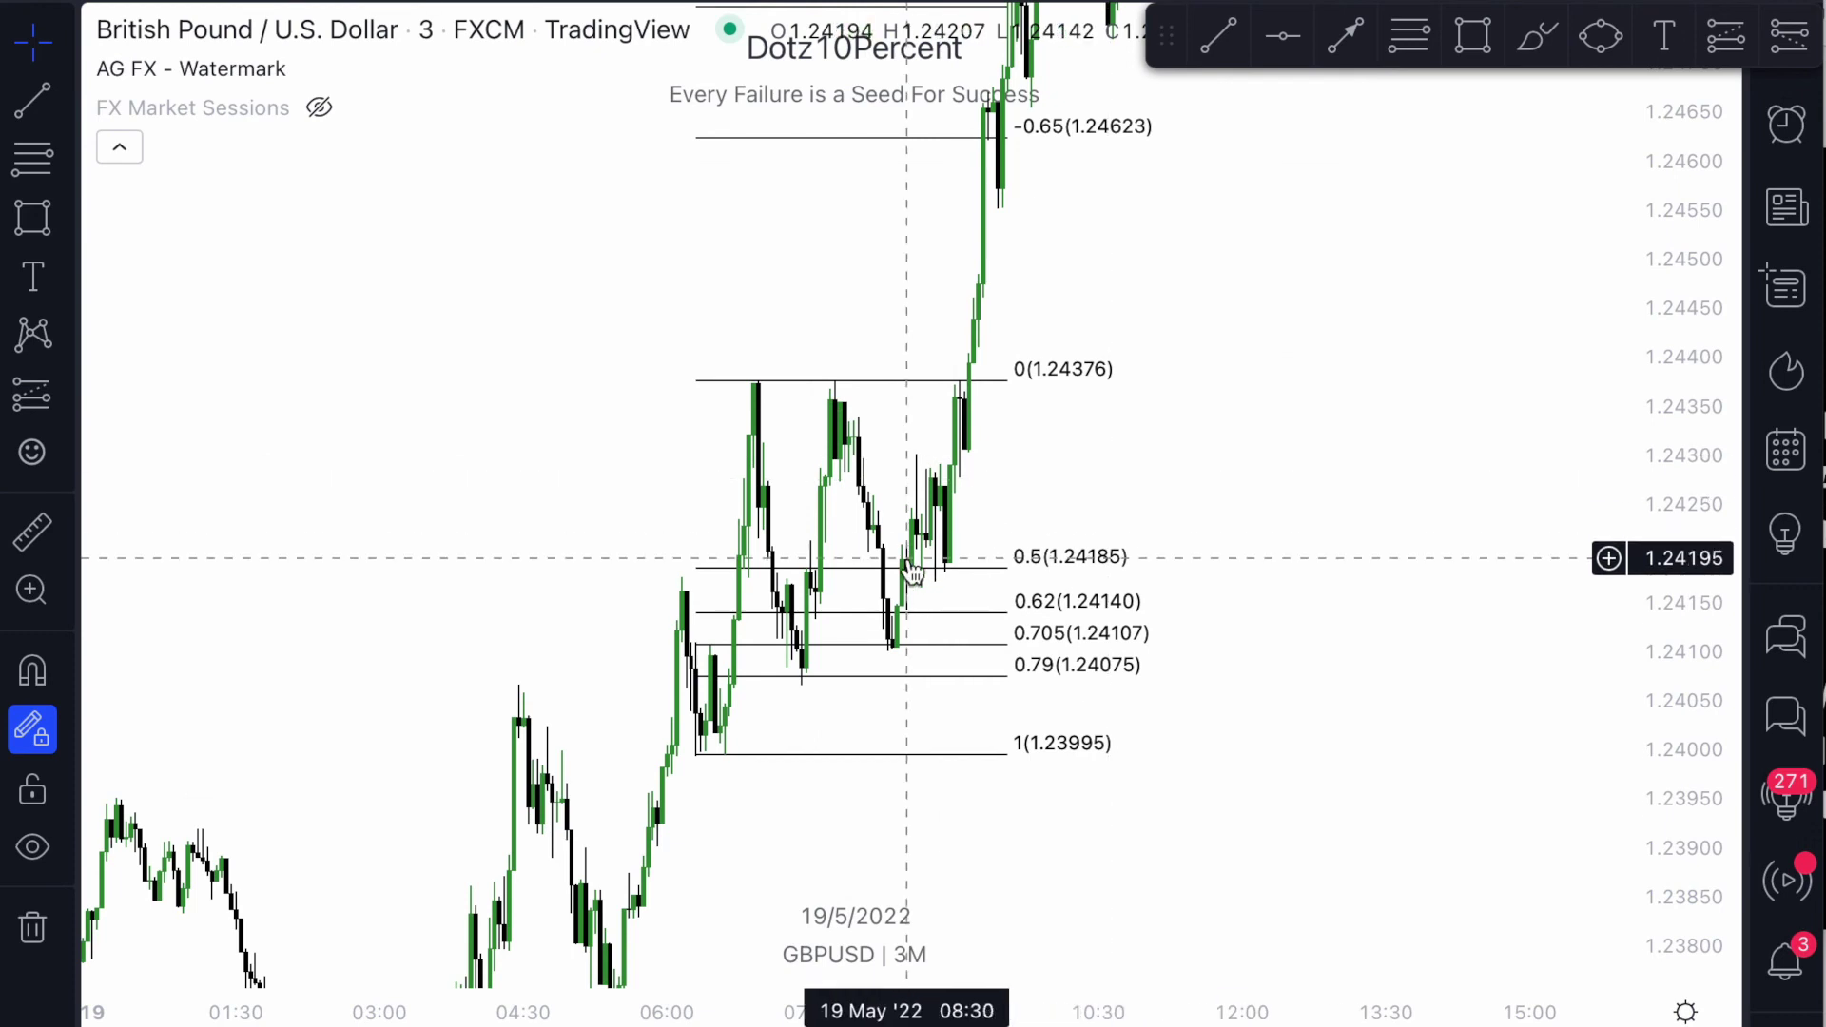
{"action": "scroll", "coordinate": [905, 555], "scroll_direction": "up", "scroll_amount": 1}
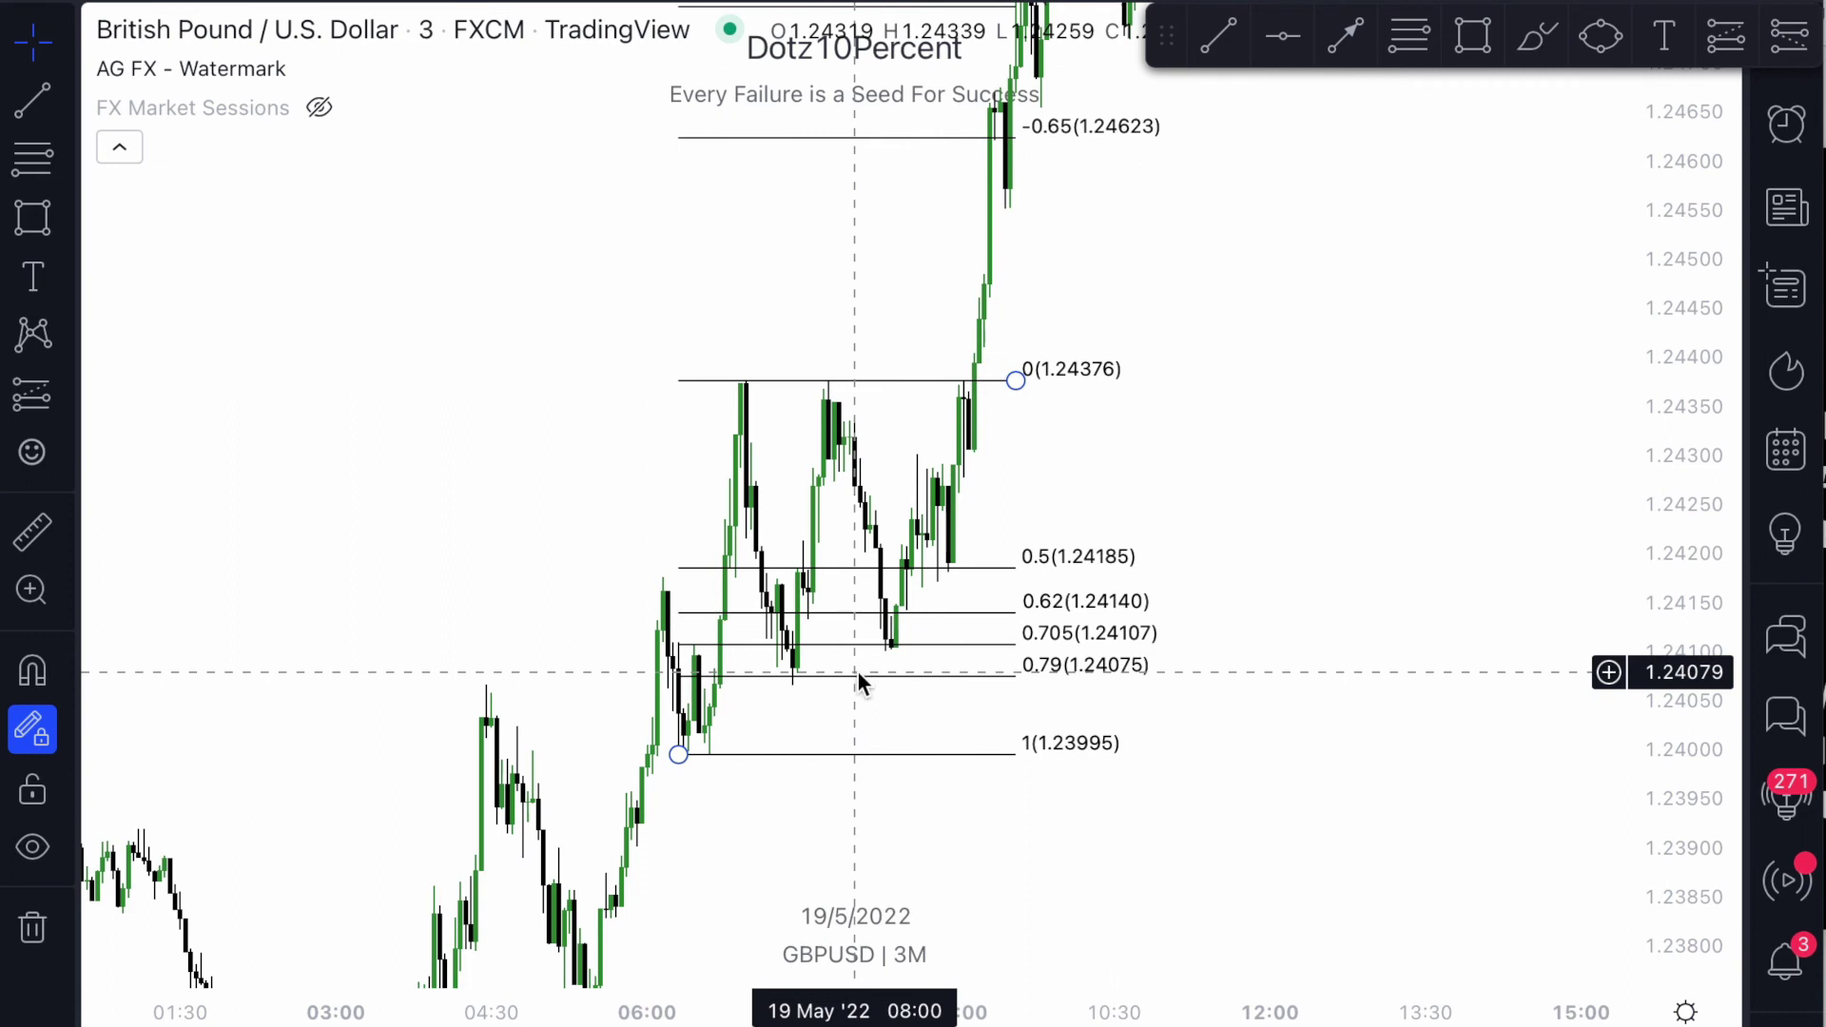
{"action": "scroll", "coordinate": [903, 698], "scroll_direction": "up", "scroll_amount": 1}
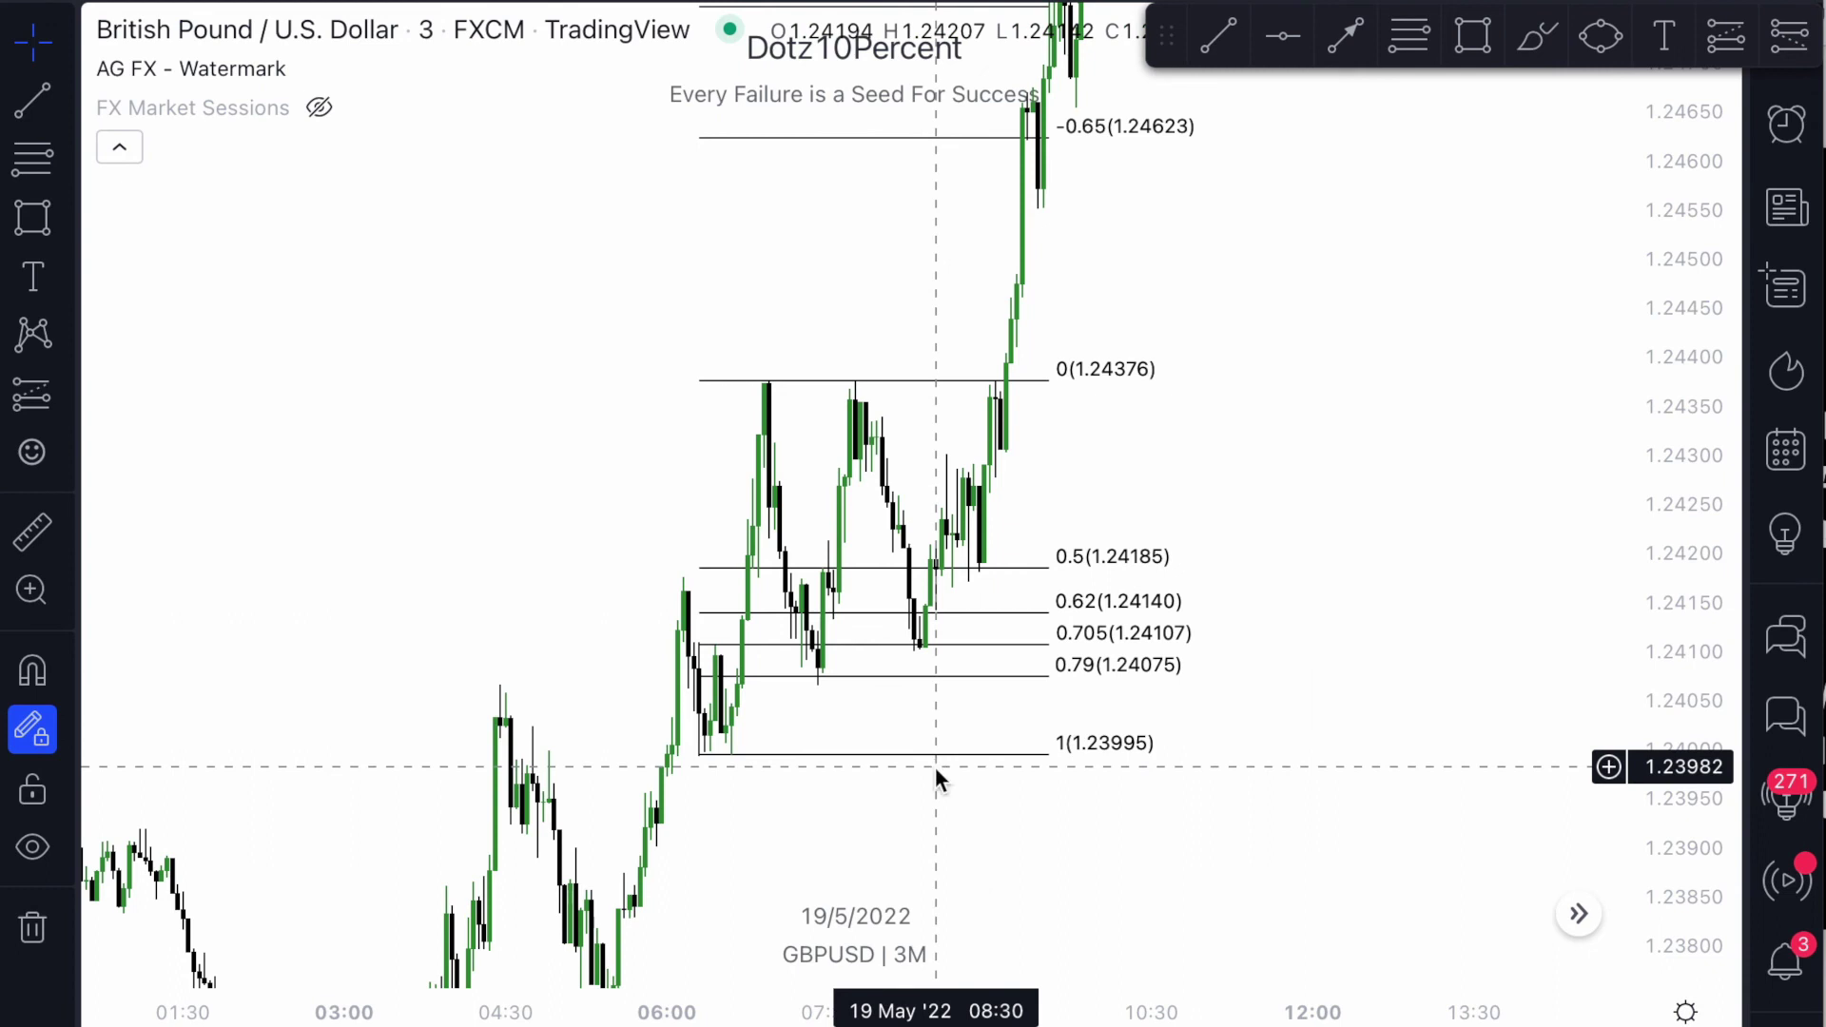
{"action": "scroll", "coordinate": [934, 767], "scroll_direction": "left", "scroll_amount": 6}
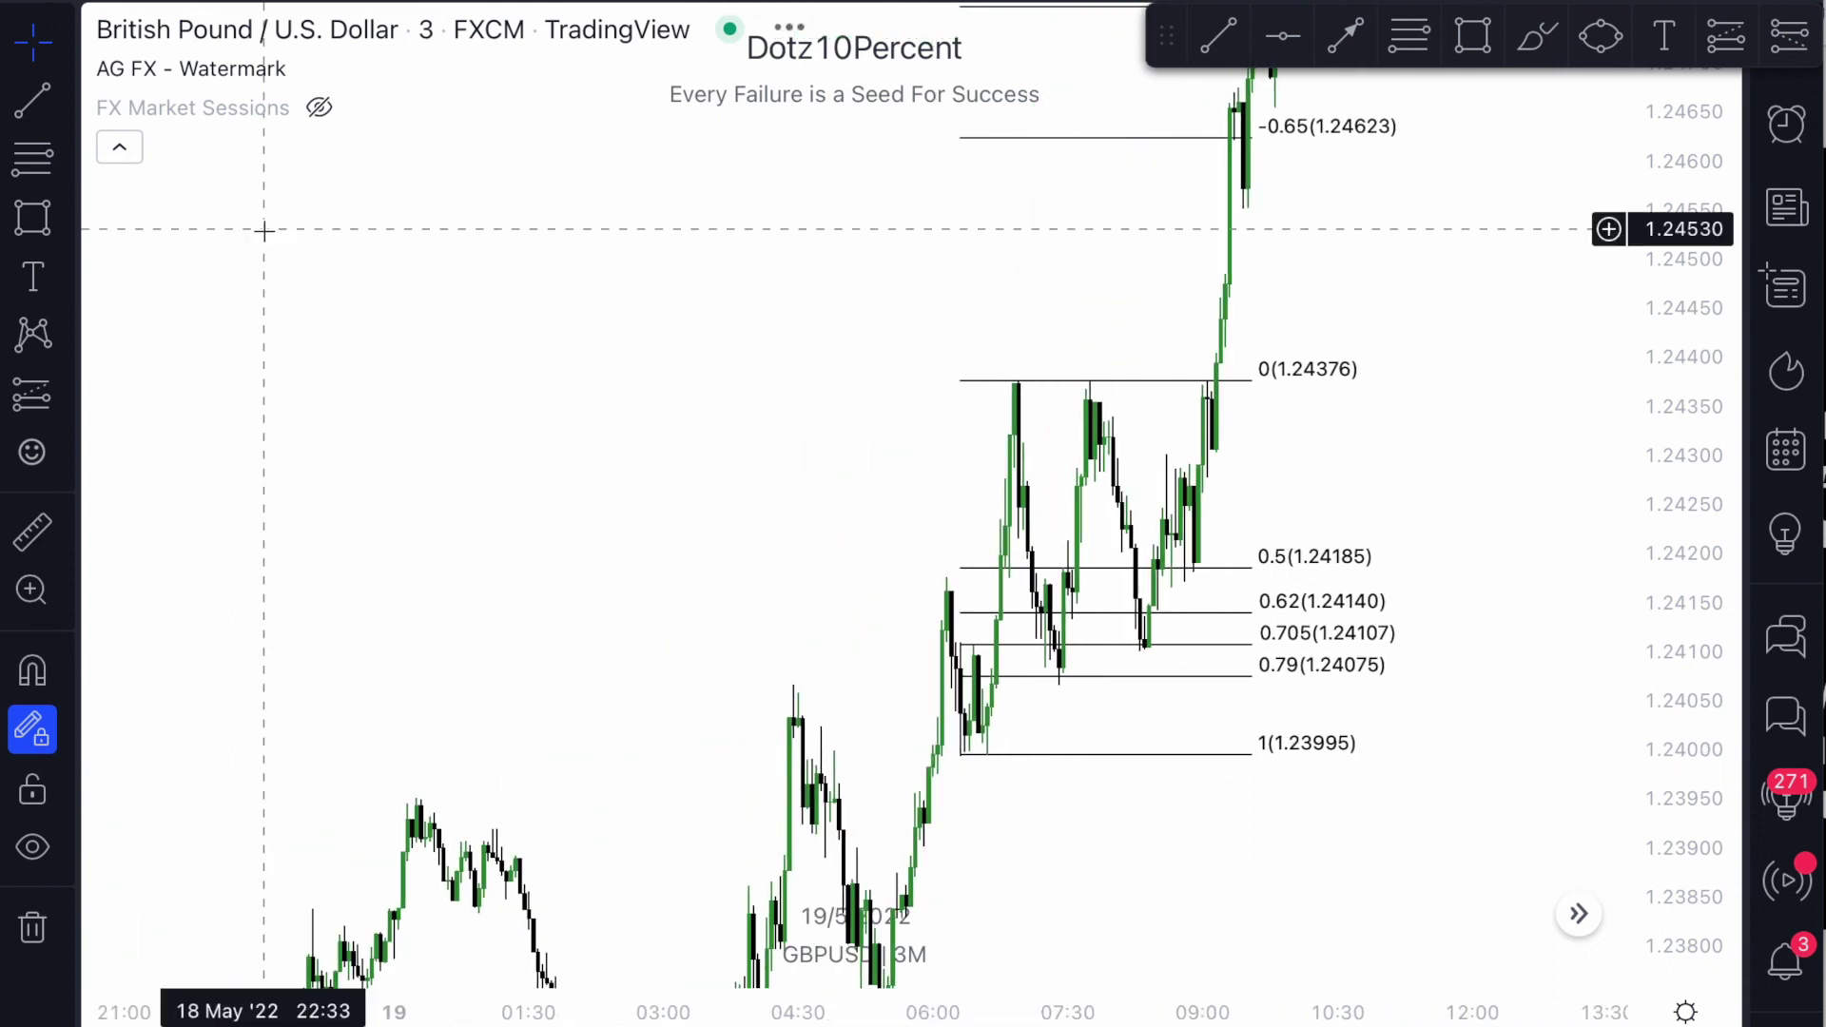
{"action": "left_click", "coordinate": [38, 55]}
{"action": "left_click", "coordinate": [38, 55]}
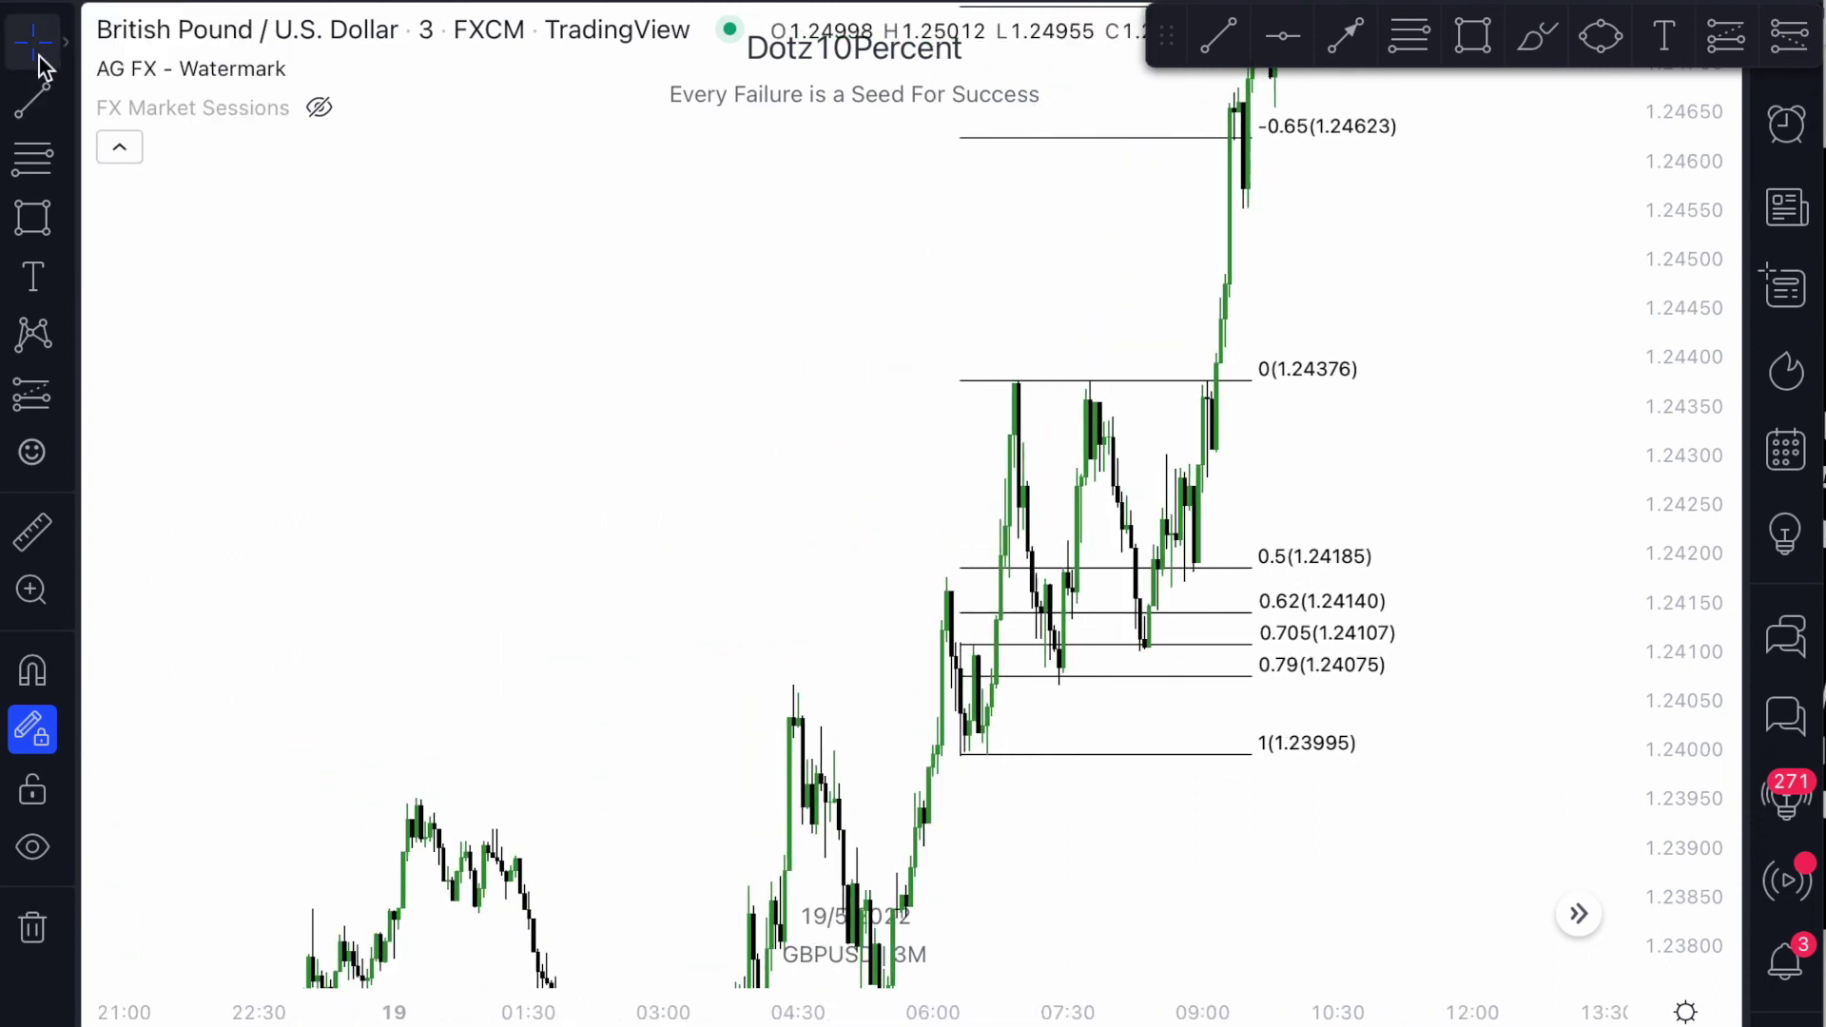
{"action": "scroll", "coordinate": [676, 508], "scroll_direction": "down", "scroll_amount": 2}
{"action": "left_click_drag", "start_coordinate": [1670, 255], "coordinate": [1617, 533]}
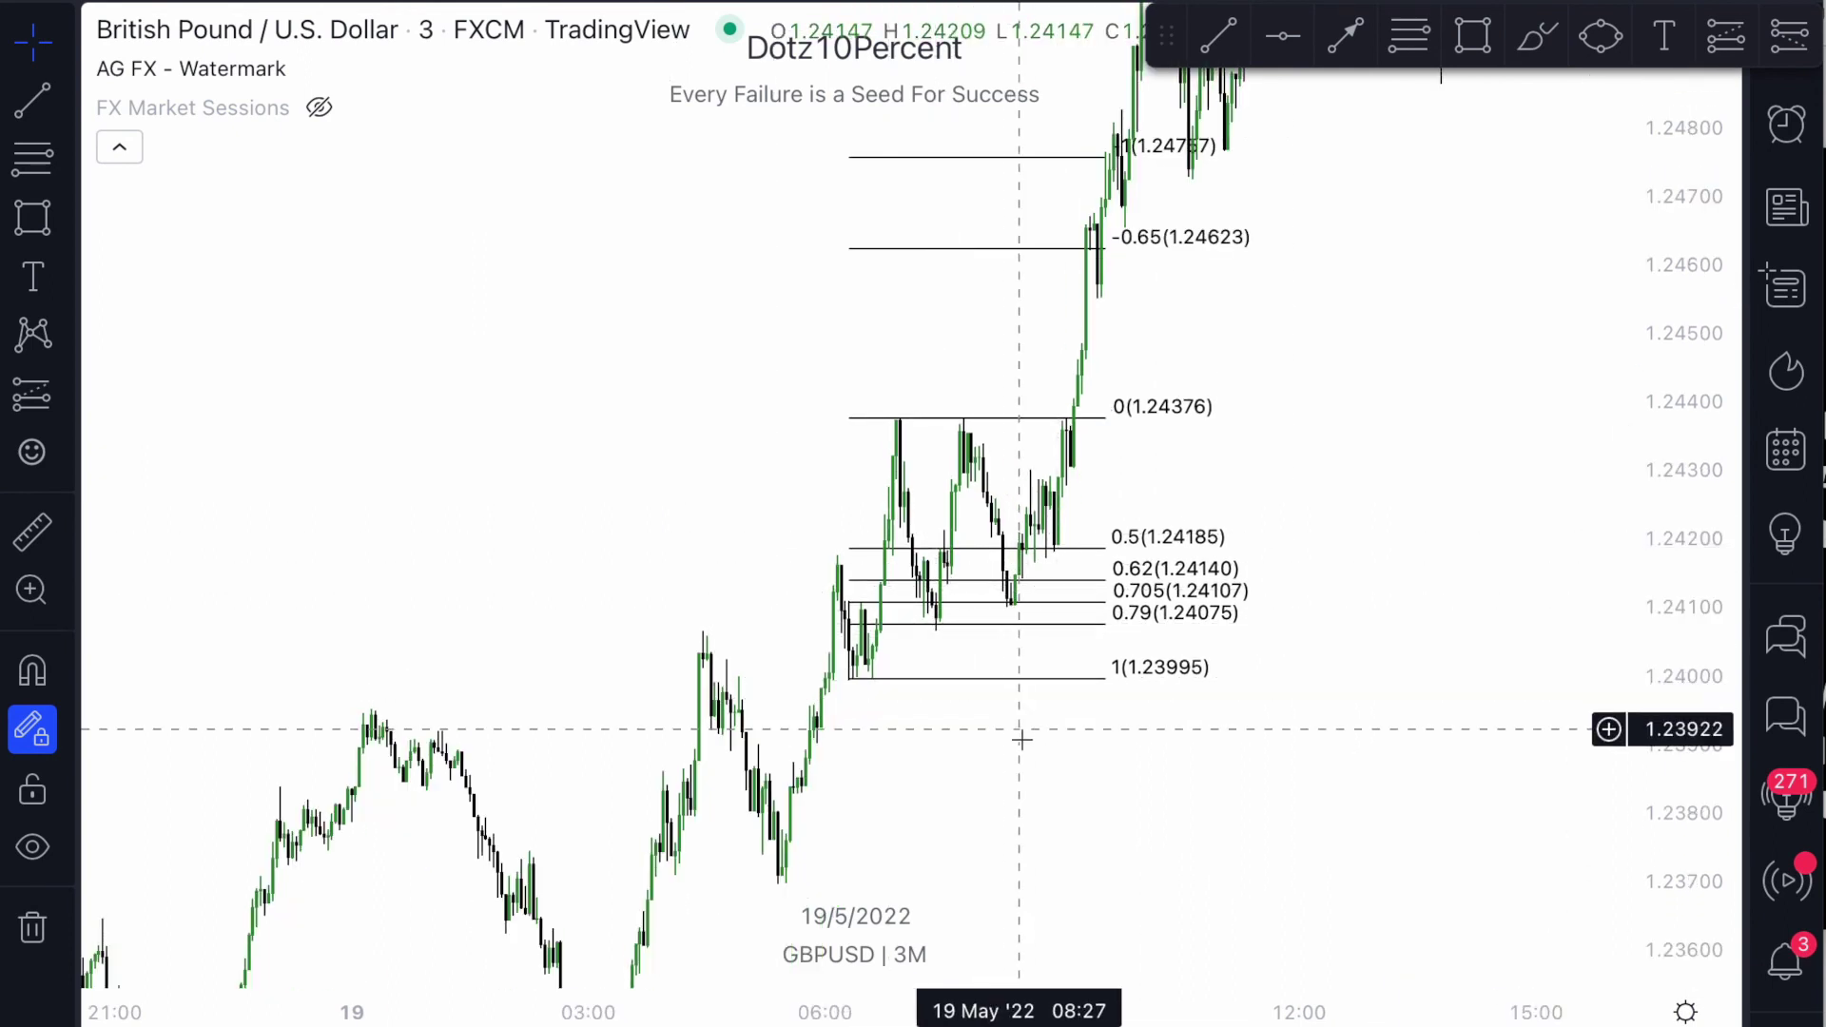
{"action": "scroll", "coordinate": [1008, 728], "scroll_direction": "down", "scroll_amount": 2}
{"action": "scroll", "coordinate": [981, 733], "scroll_direction": "up", "scroll_amount": 2}
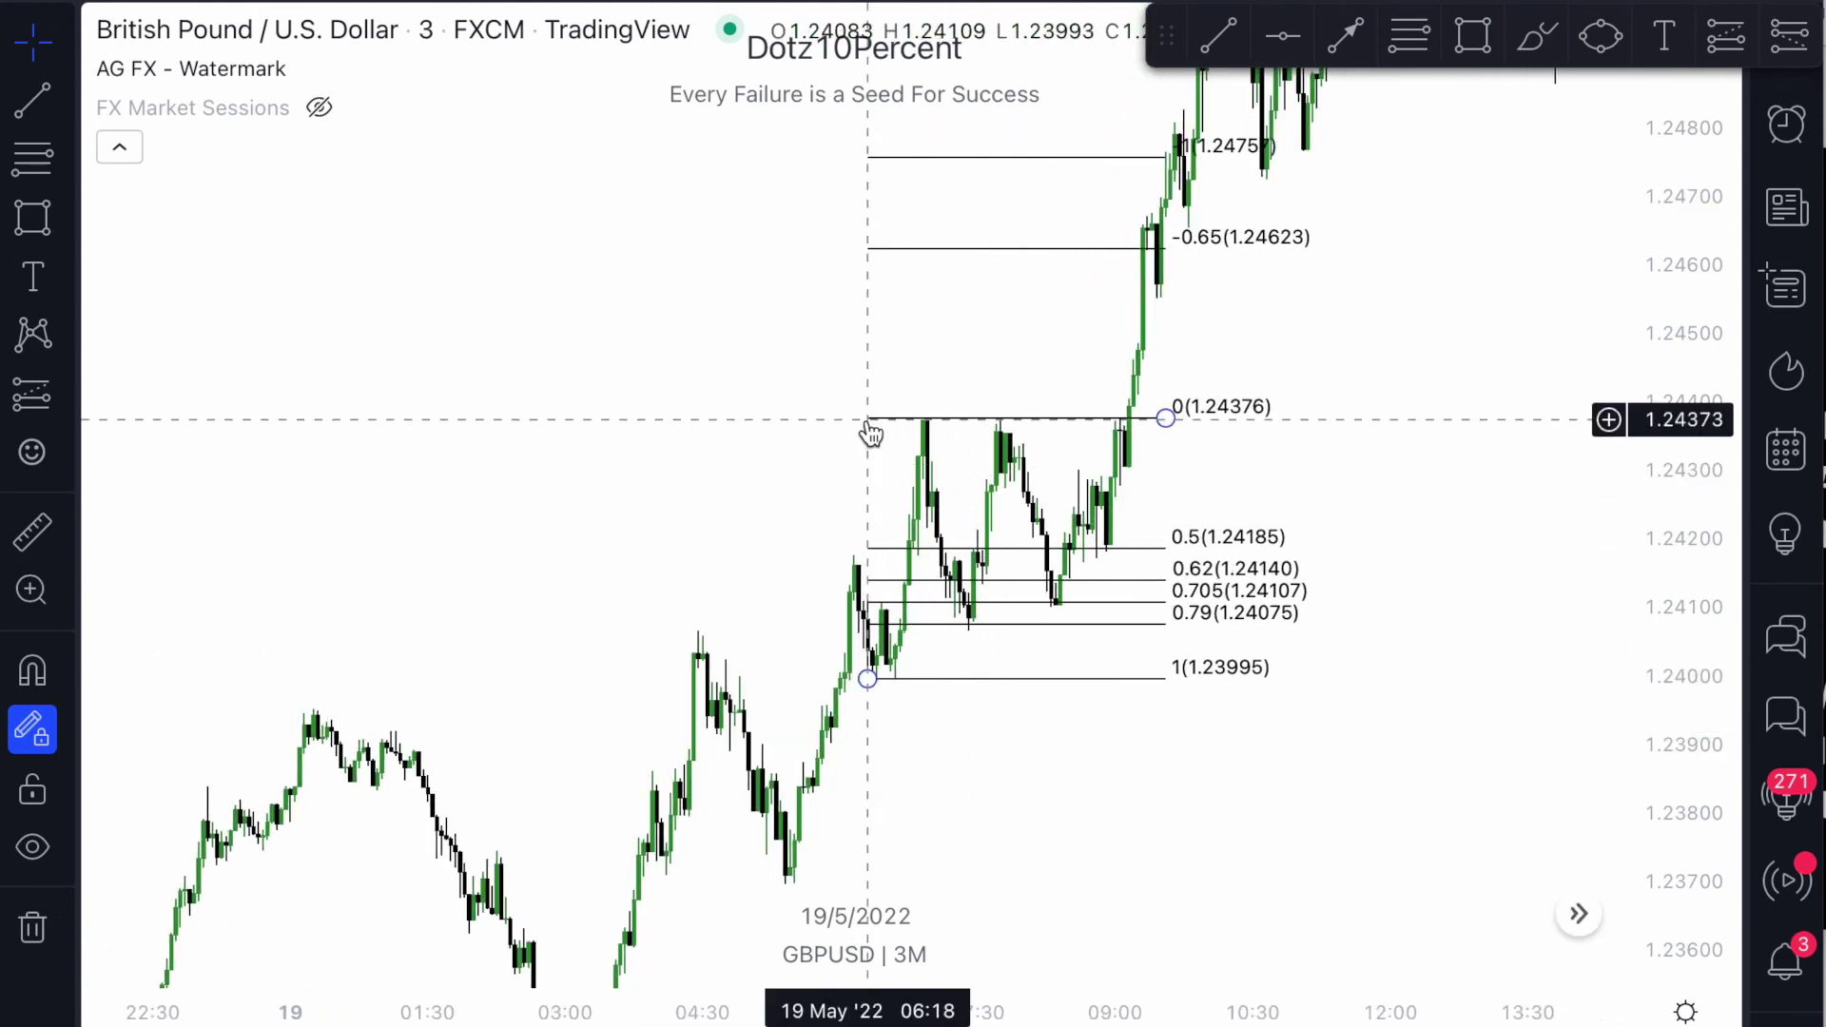
Delete the Fibonacci retracement from the 3-minute chart.
{"action": "left_click_drag", "start_coordinate": [770, 558], "coordinate": [810, 325]}
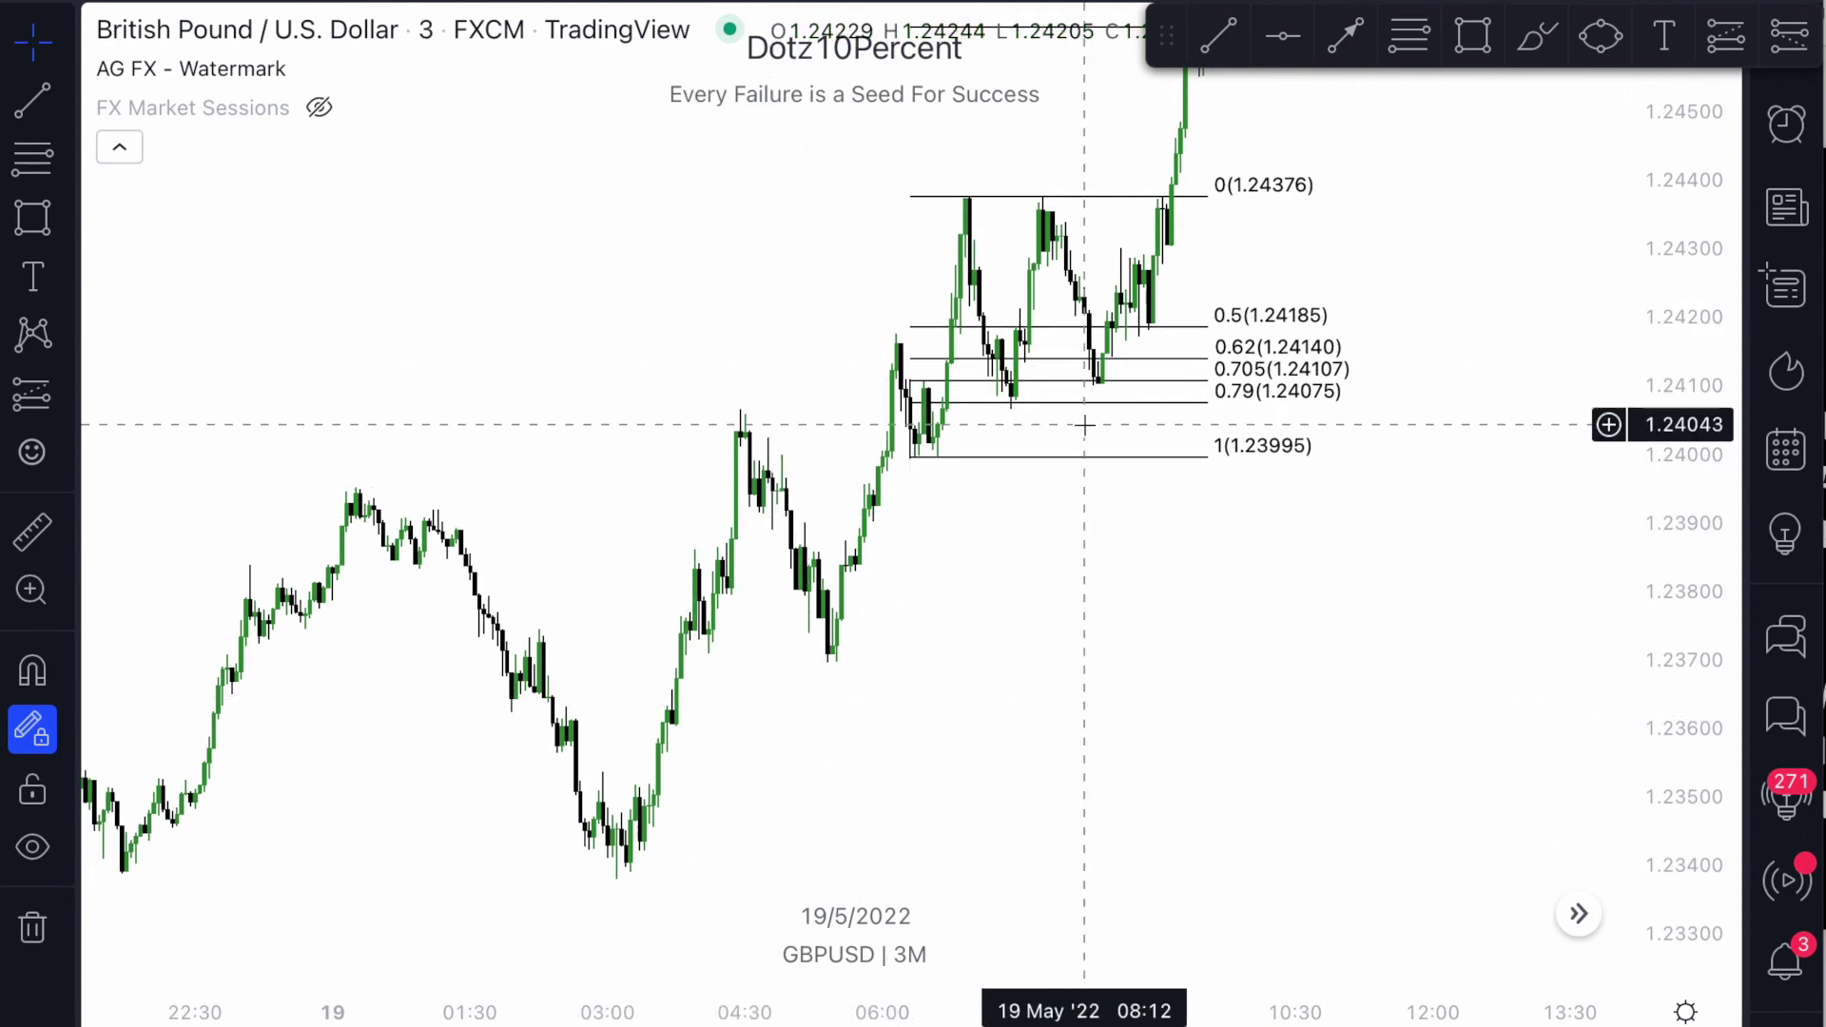
{"action": "scroll", "coordinate": [1111, 608], "scroll_direction": "right", "scroll_amount": 5}
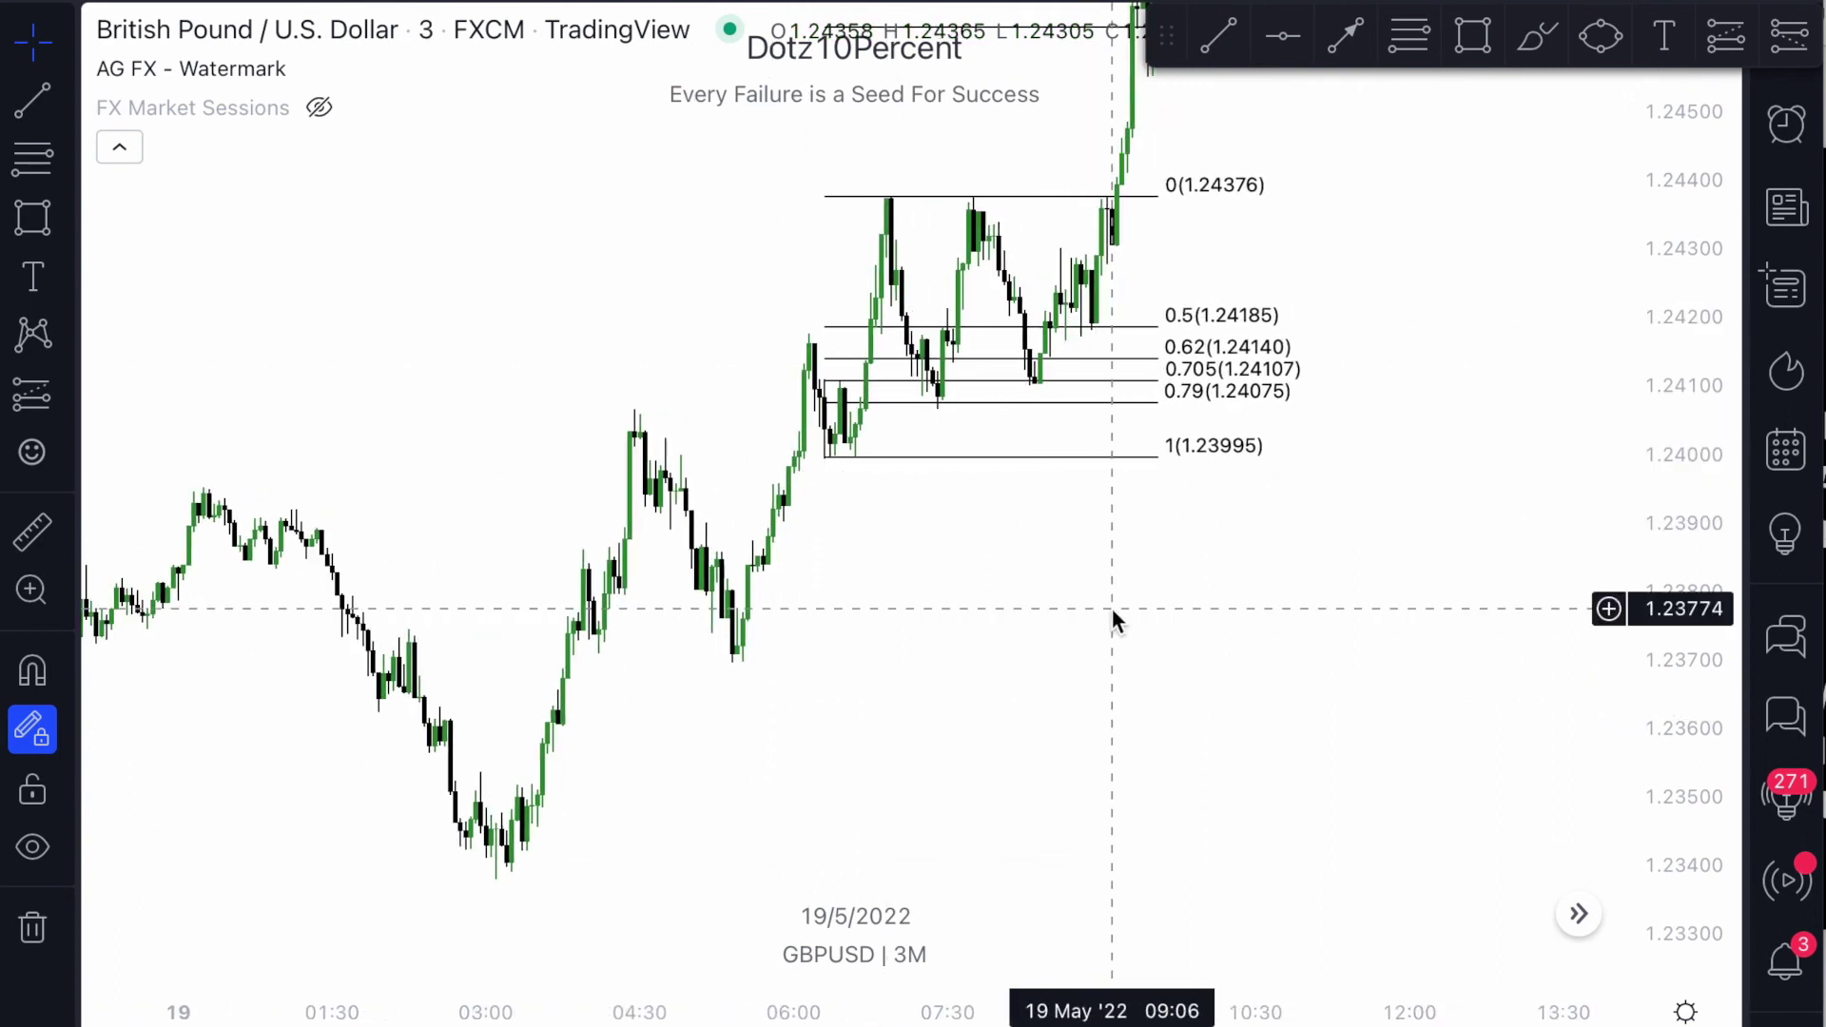
{"action": "left_click", "coordinate": [1073, 402]}
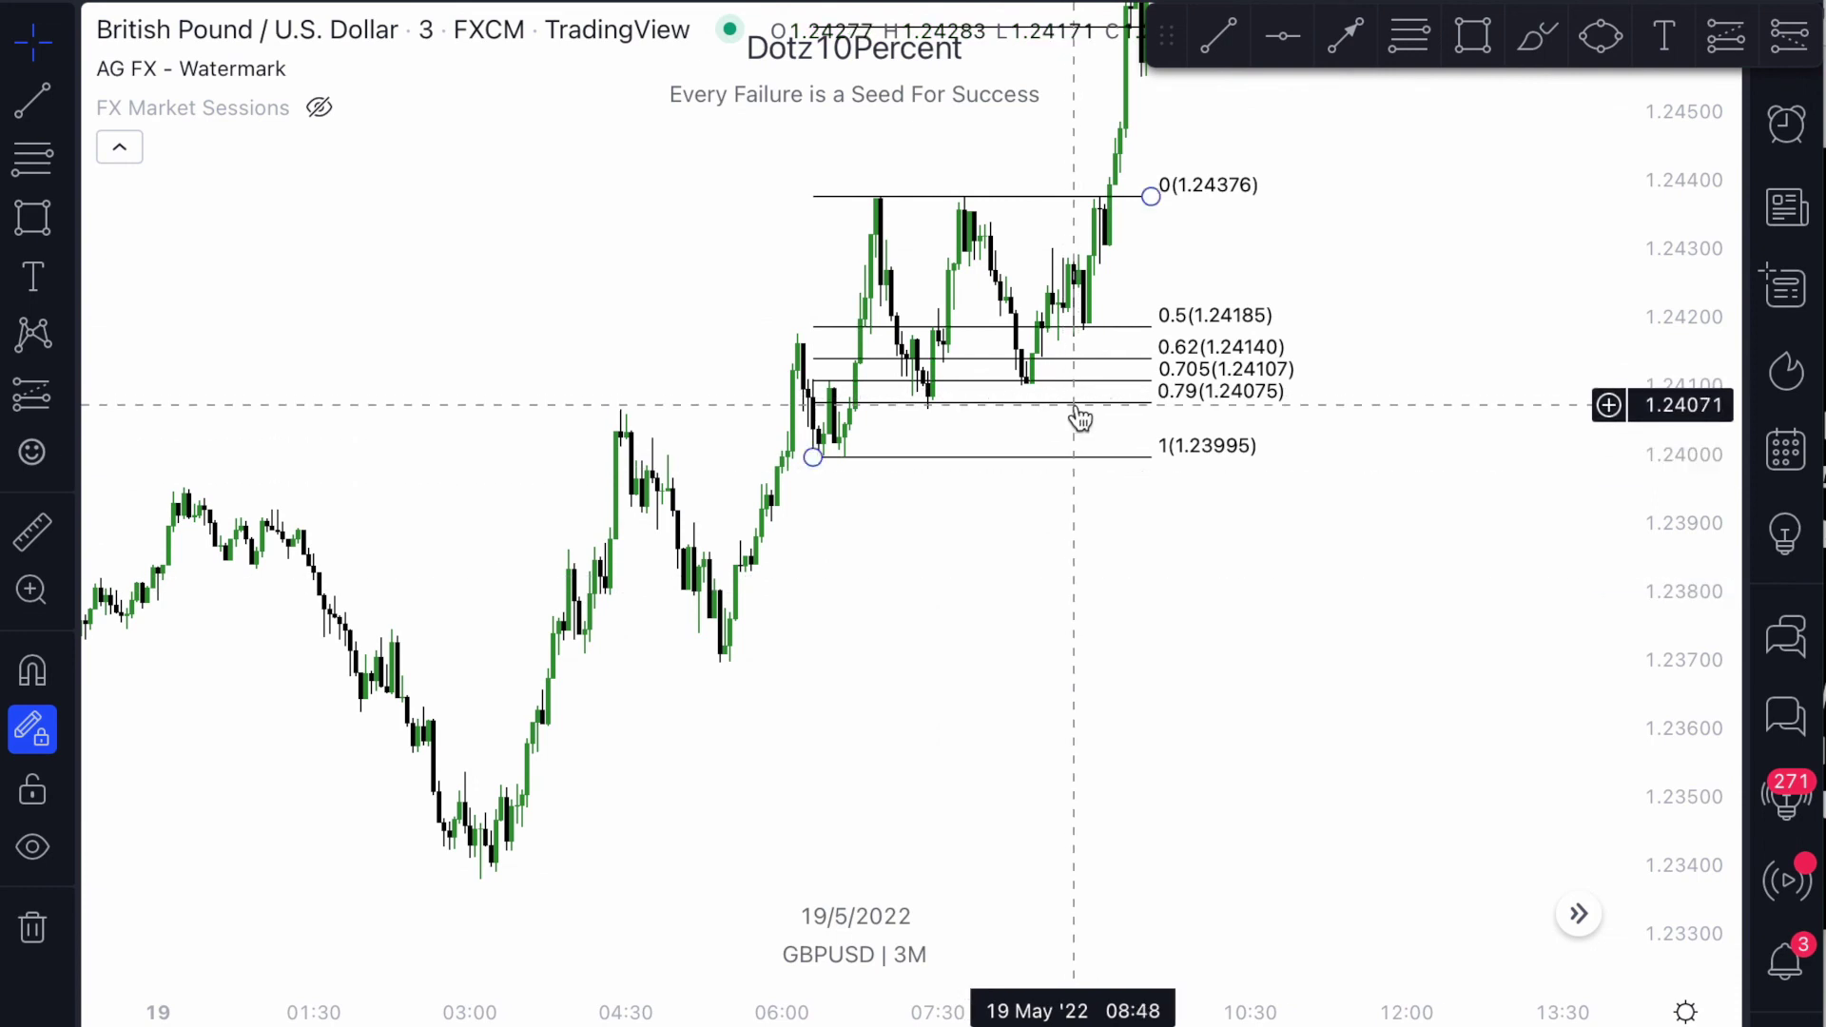
{"action": "key", "text": "Delete"}
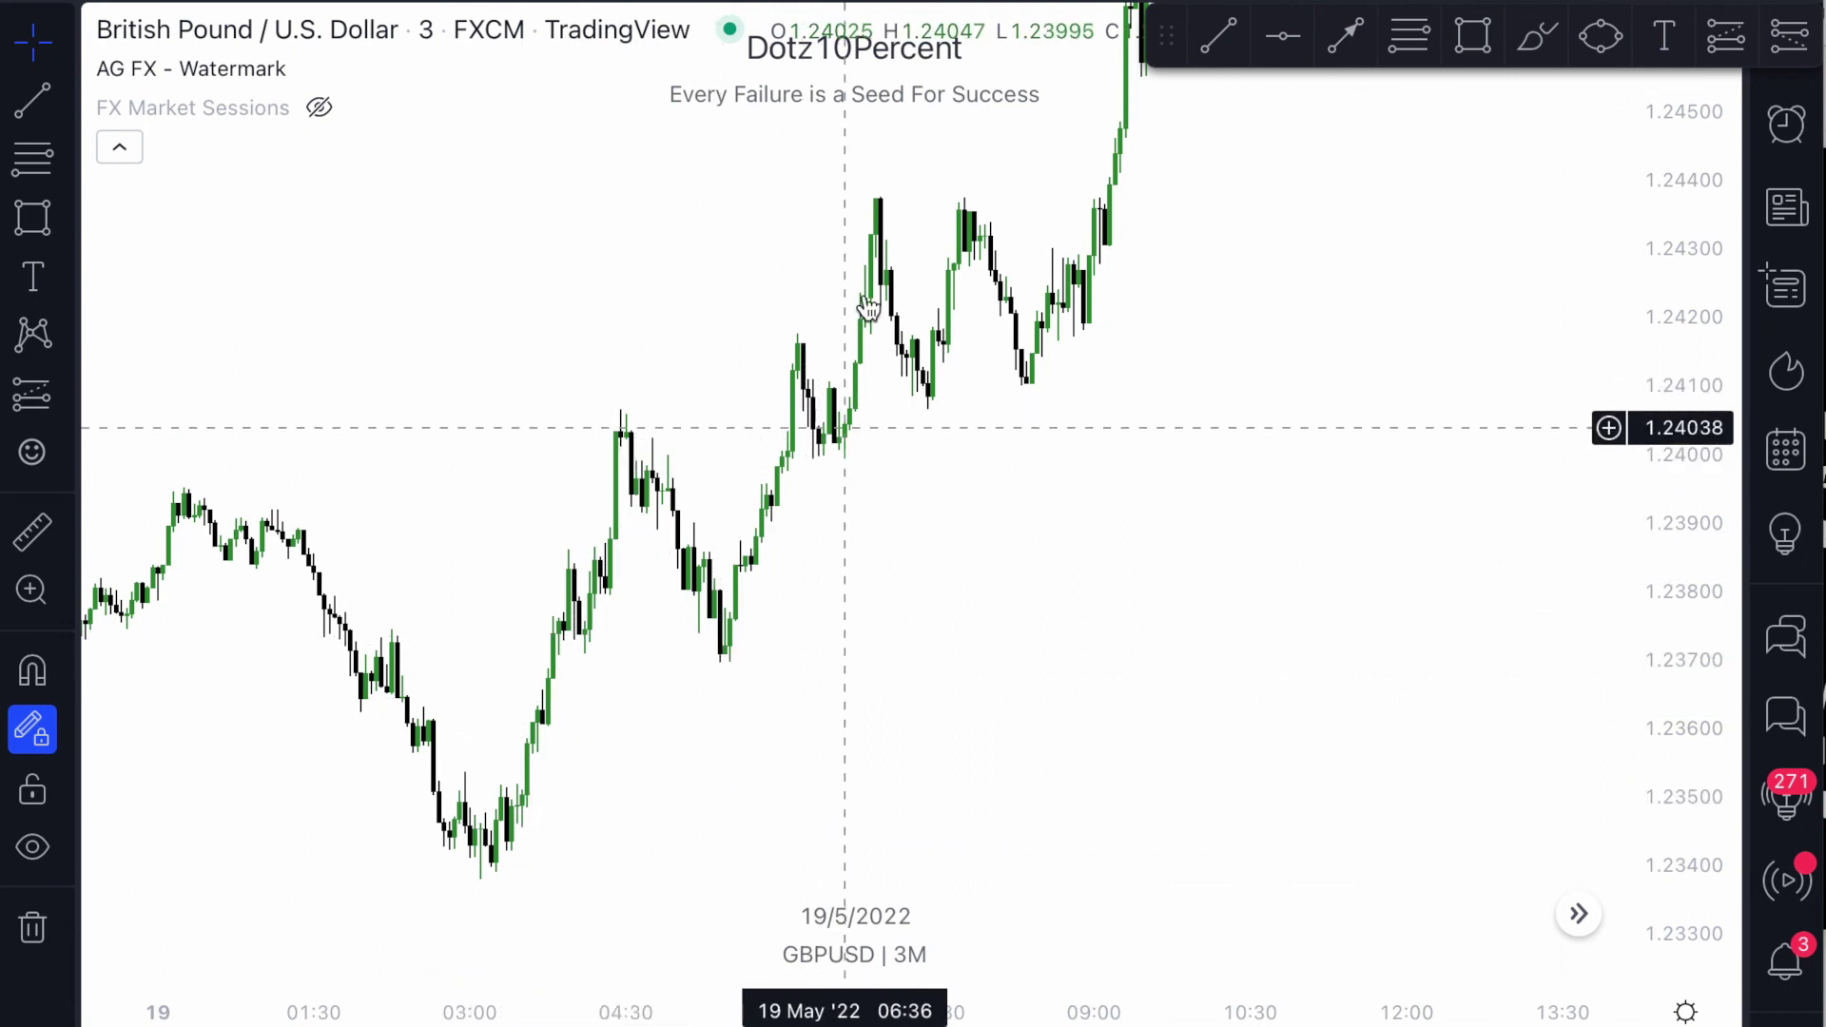
Switch the GBPUSD chart from the 3-minute to the 1-minute timeframe.
{"action": "scroll", "coordinate": [942, 465], "scroll_direction": "down", "scroll_amount": 3}
{"action": "left_click_drag", "start_coordinate": [1699, 165], "coordinate": [1664, 428]}
{"action": "left_click_drag", "start_coordinate": [1439, 445], "coordinate": [1444, 571]}
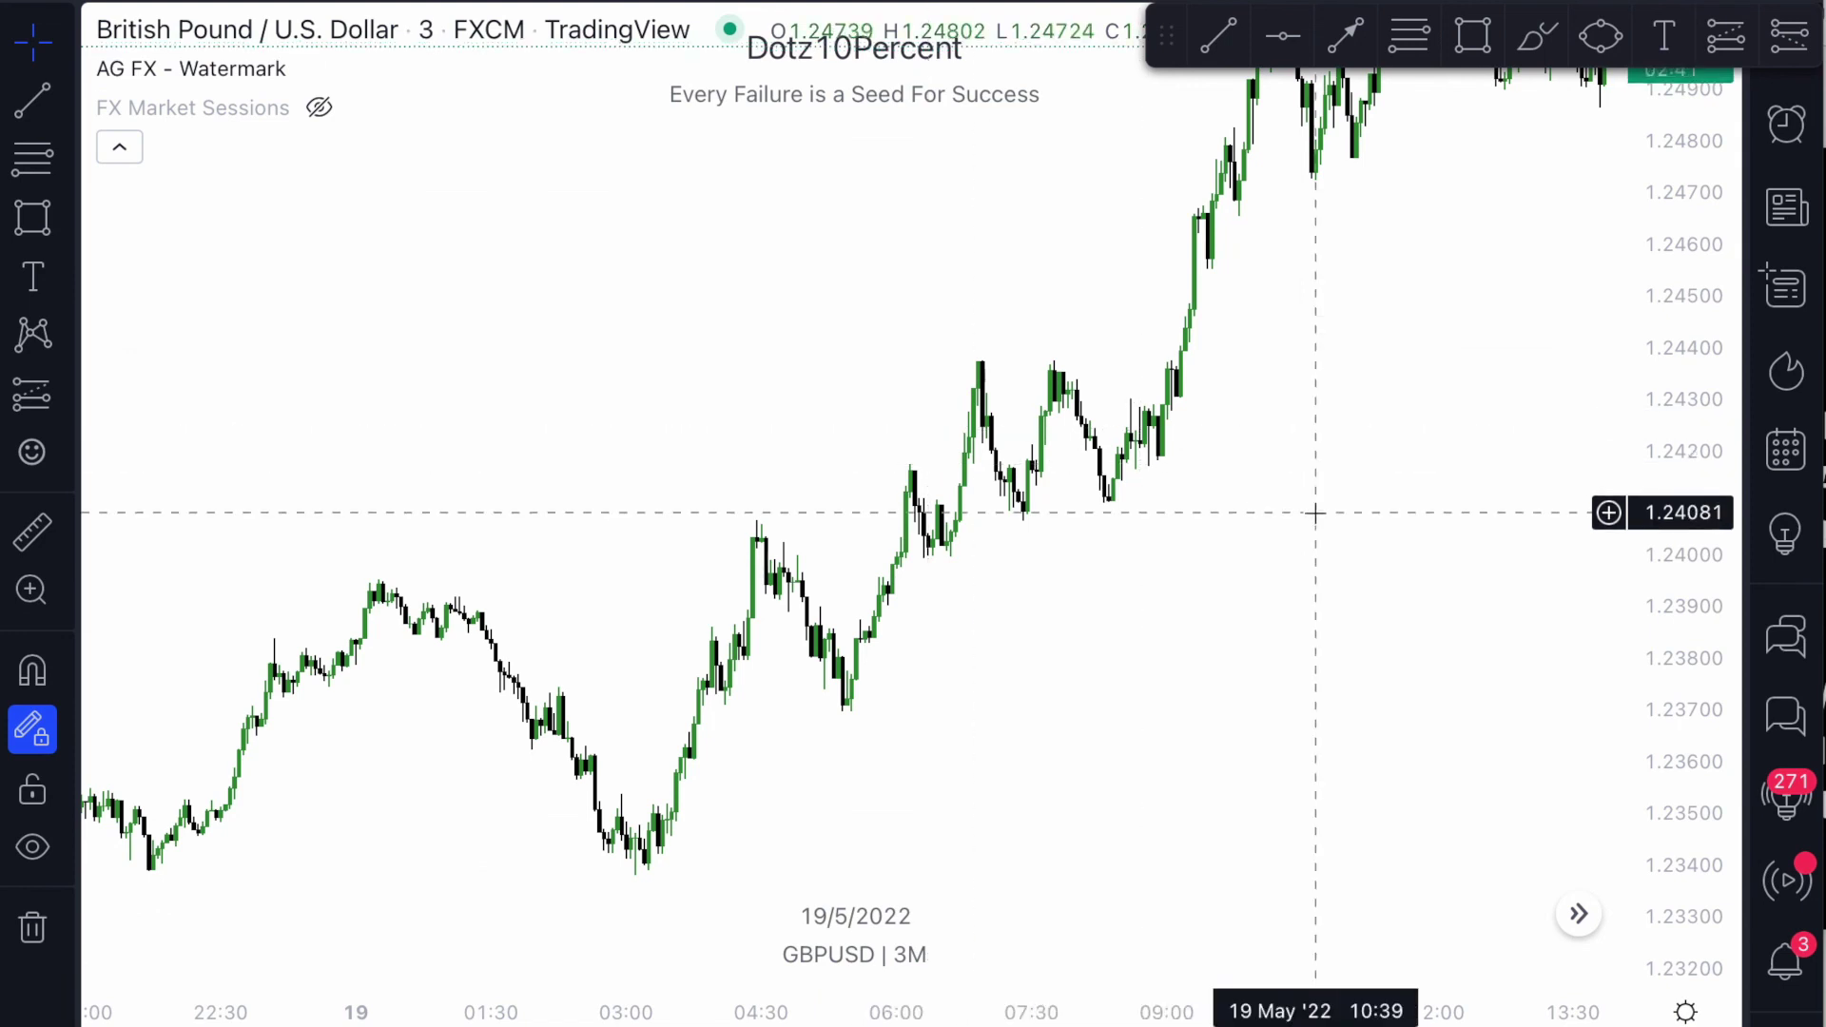
{"action": "left_click_drag", "start_coordinate": [1312, 512], "coordinate": [1176, 655]}
{"action": "left_click_drag", "start_coordinate": [1324, 477], "coordinate": [1173, 640]}
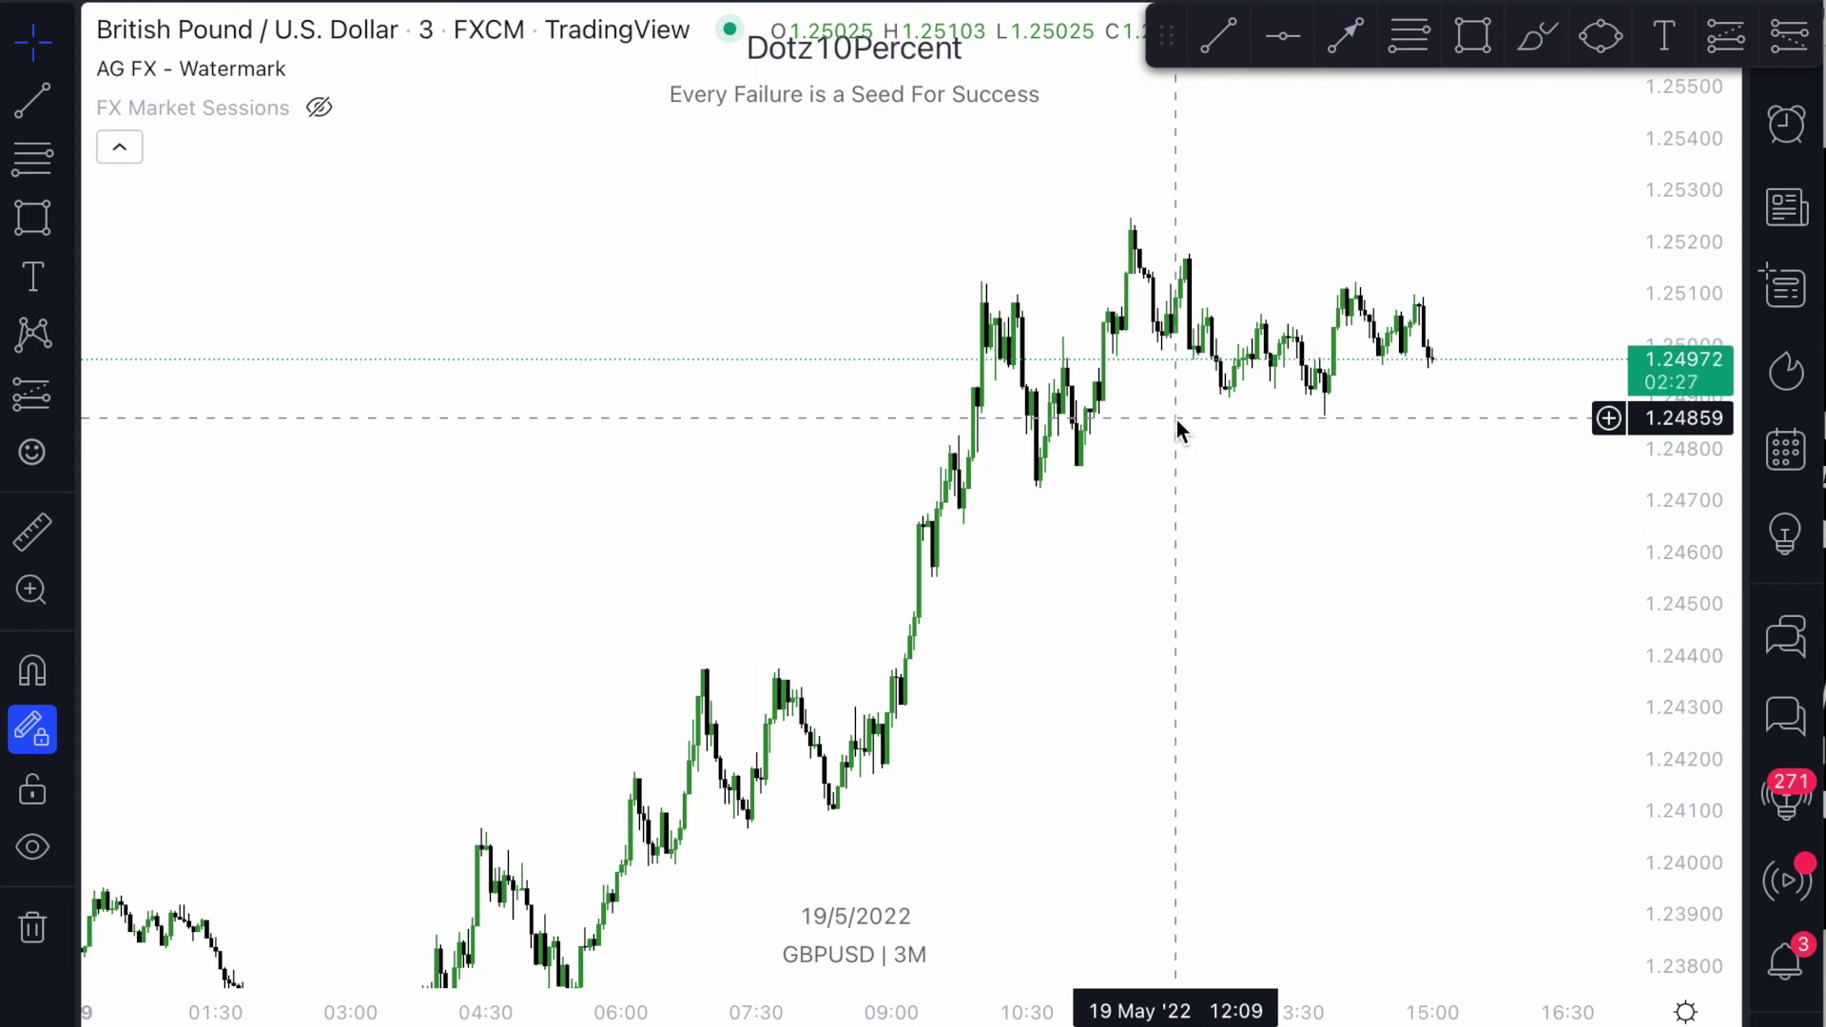
{"action": "left_click", "coordinate": [609, 3]}
{"action": "left_click", "coordinate": [651, 338]}
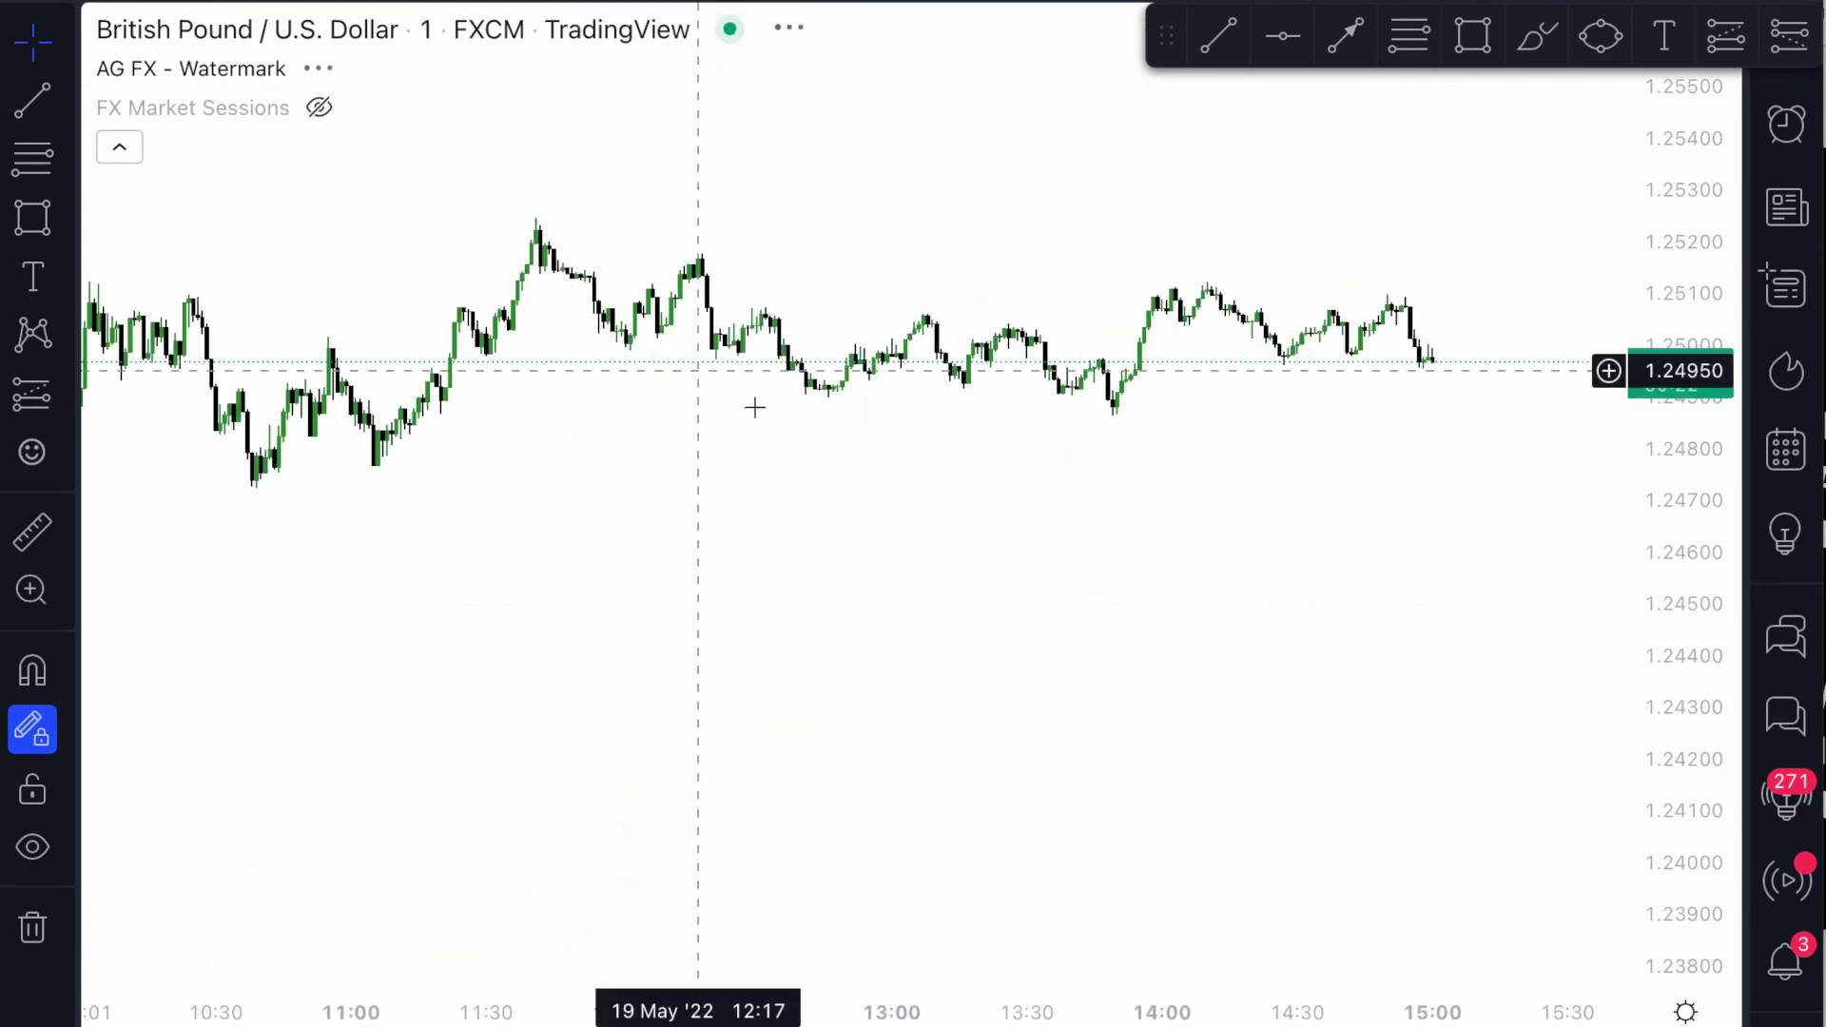
Examine the swings and pullbacks between 09:00 and 13:30 on the 1-minute chart.
{"action": "scroll", "coordinate": [956, 586], "scroll_direction": "down", "scroll_amount": 3}
{"action": "left_click_drag", "start_coordinate": [1675, 640], "coordinate": [1639, 375]}
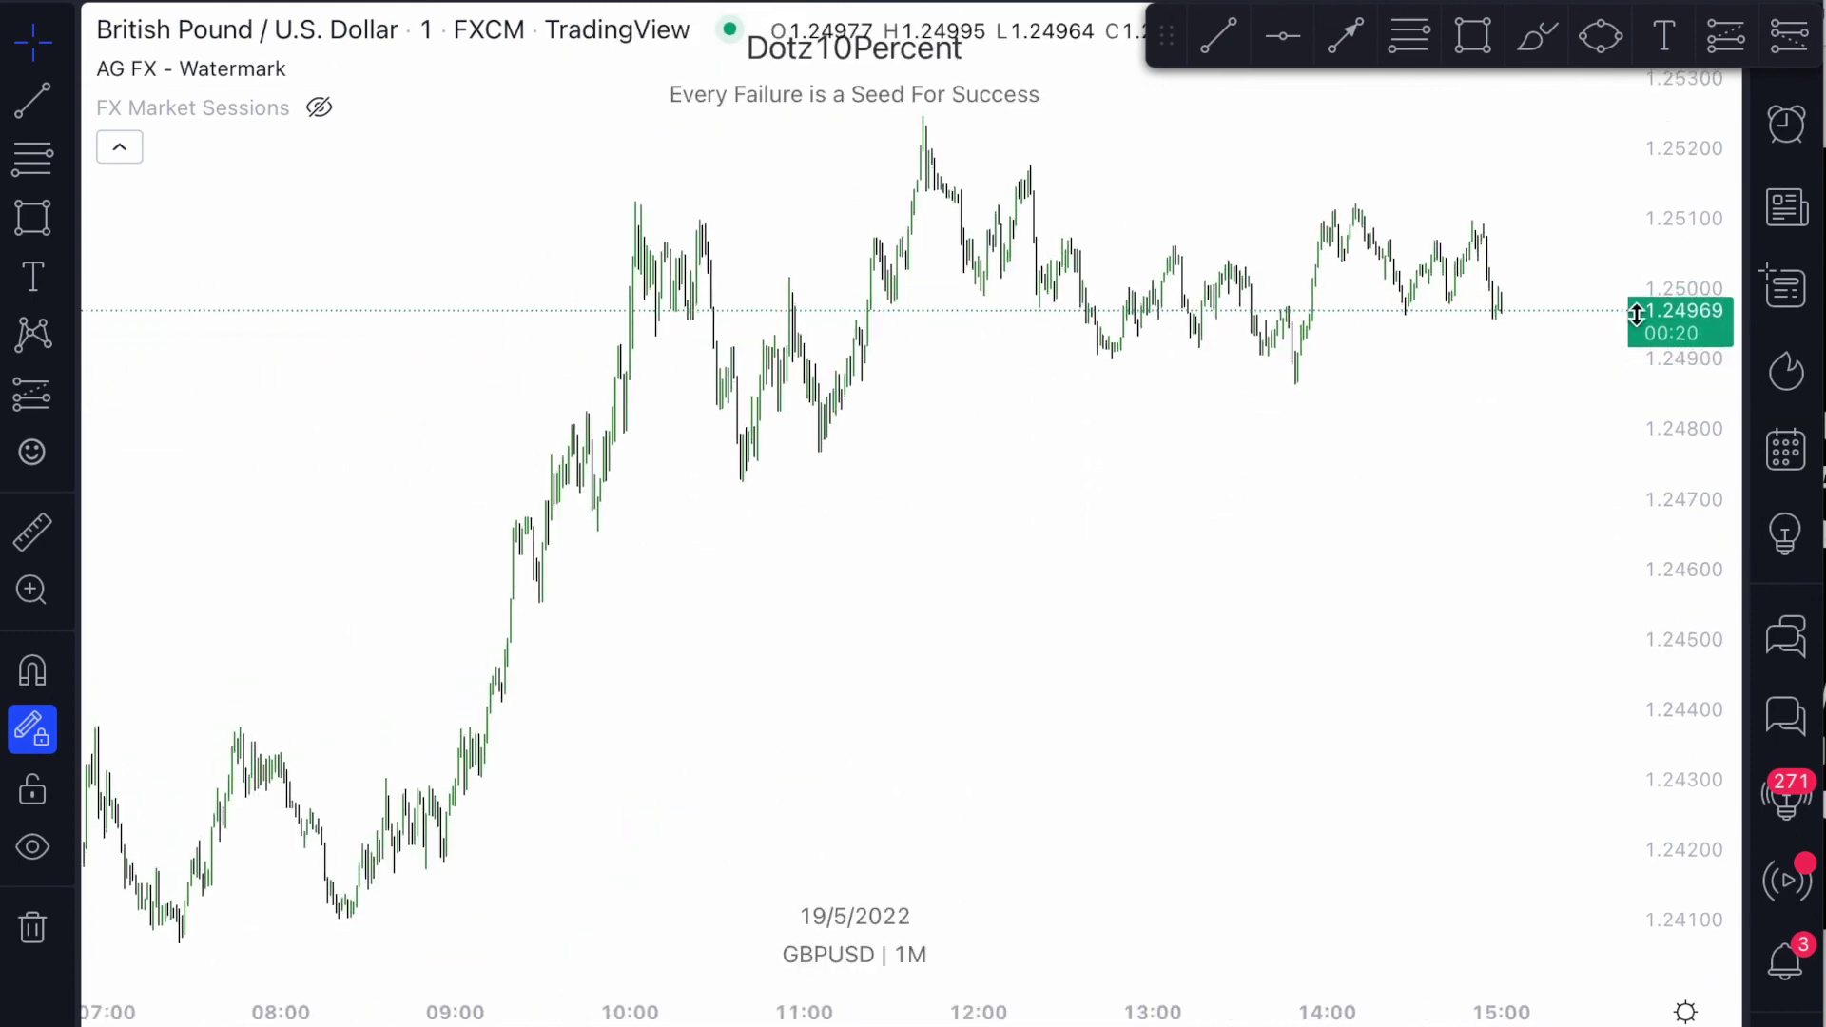
{"action": "scroll", "coordinate": [1149, 505], "scroll_direction": "up", "scroll_amount": 5}
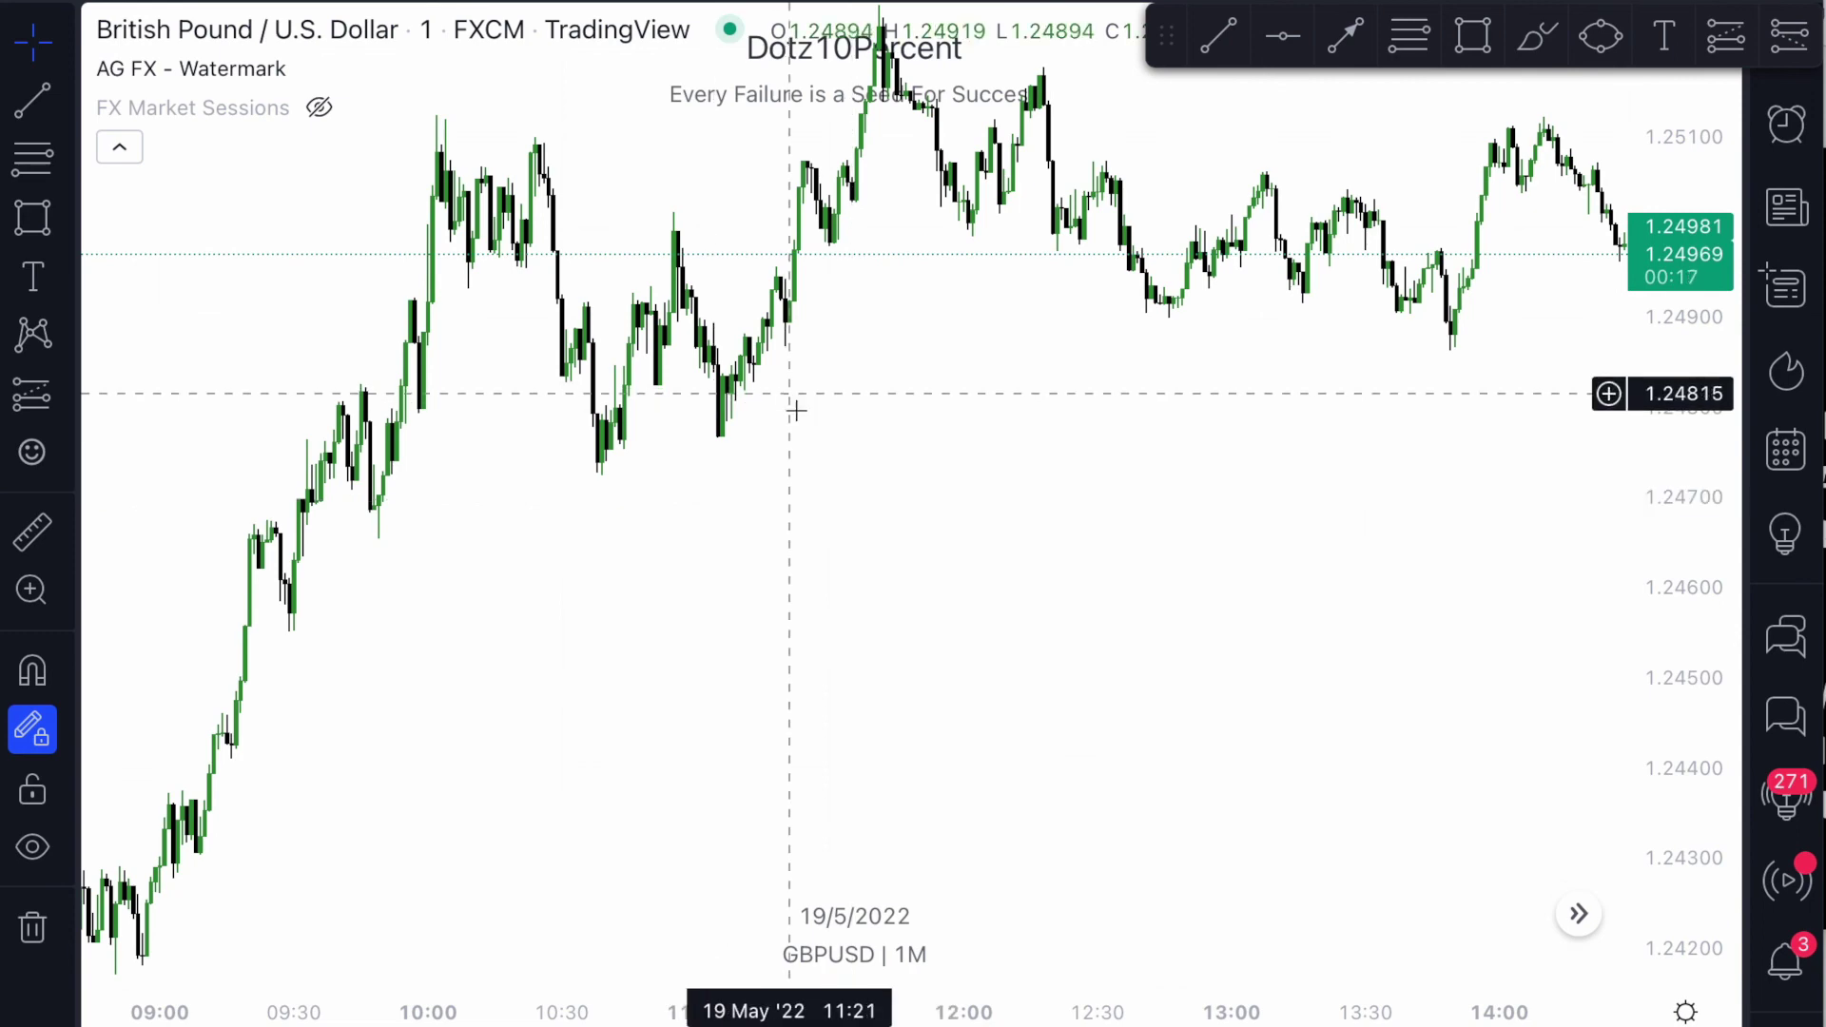
{"action": "left_click_drag", "start_coordinate": [803, 427], "coordinate": [868, 555]}
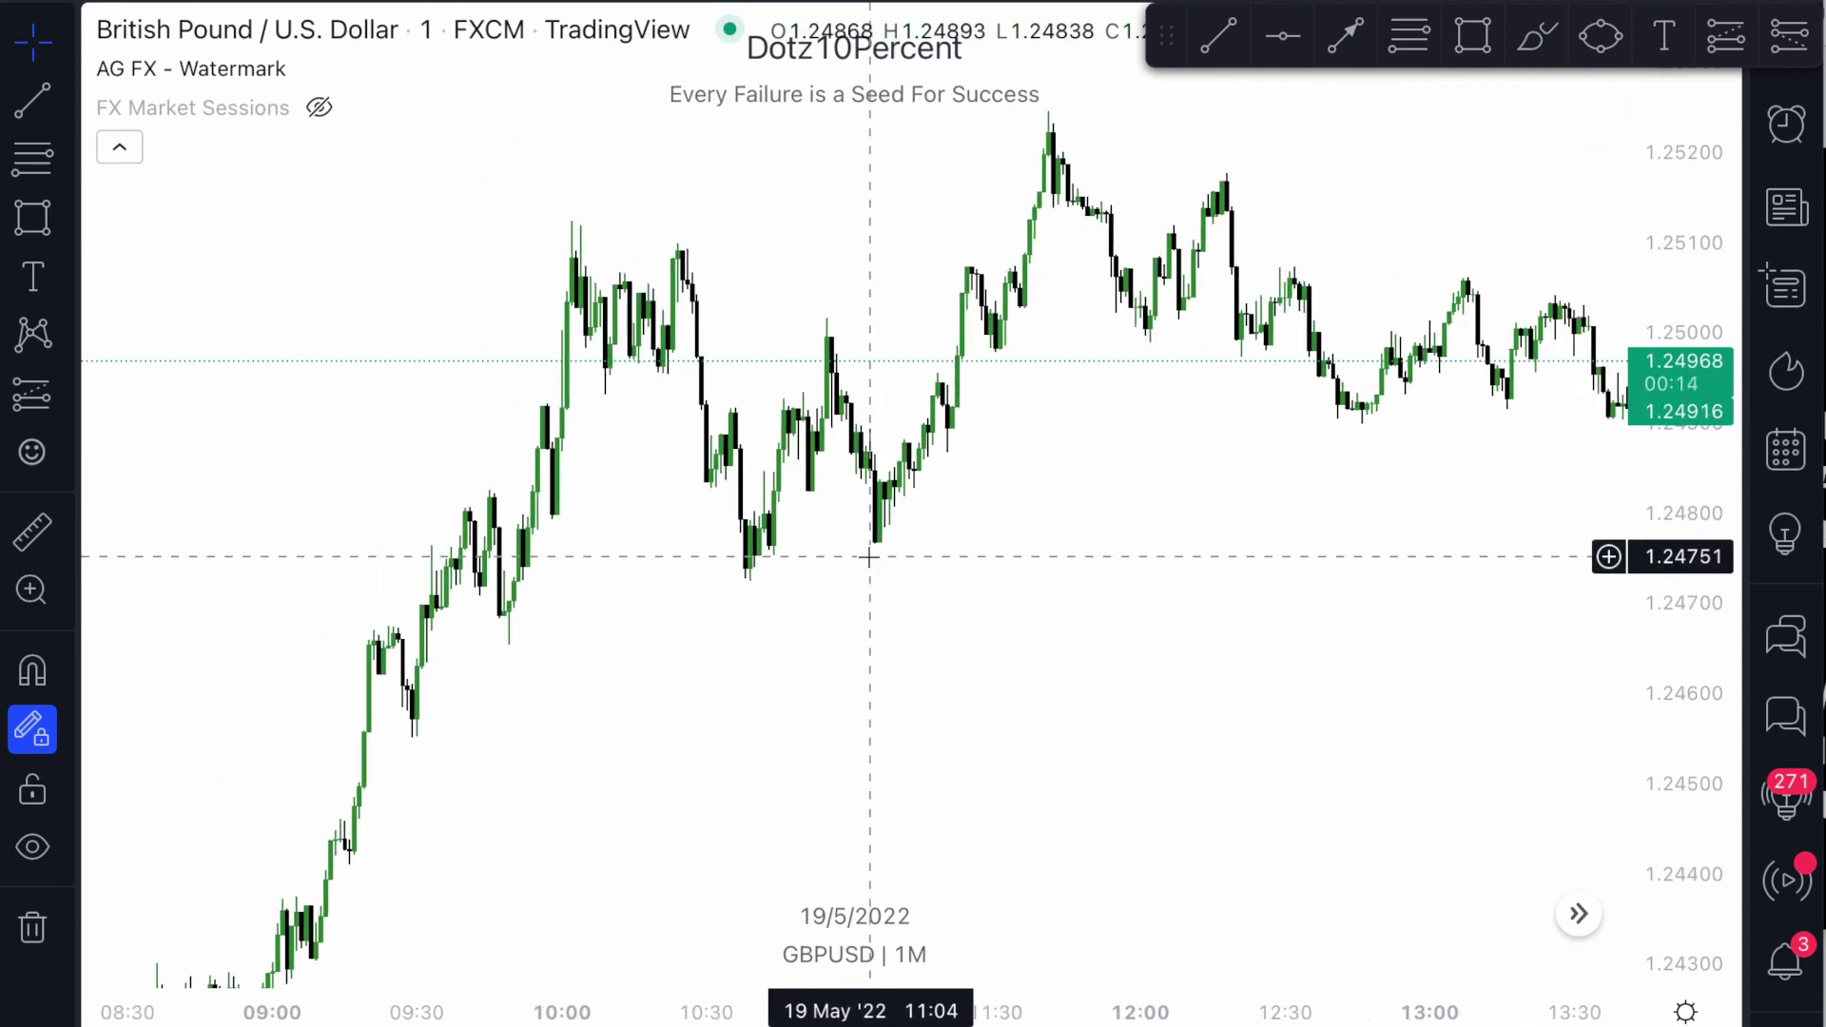